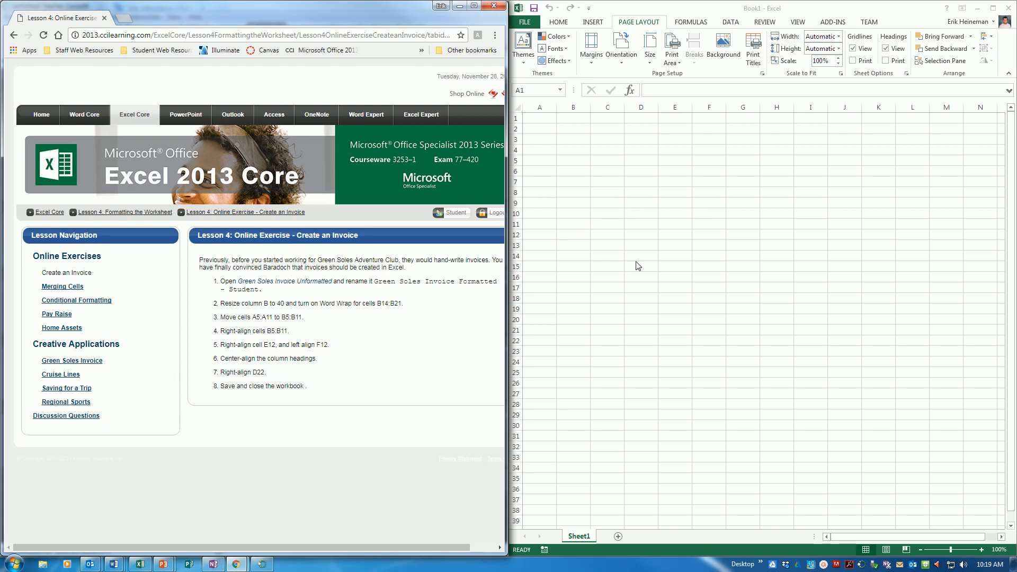
Open Green Soles Invoice Unformatted.xlsx from the 3253-Microsite-Student-Files folder and dock its window beside the exercise instructions
{"action": "left_click", "coordinate": [532, 24]}
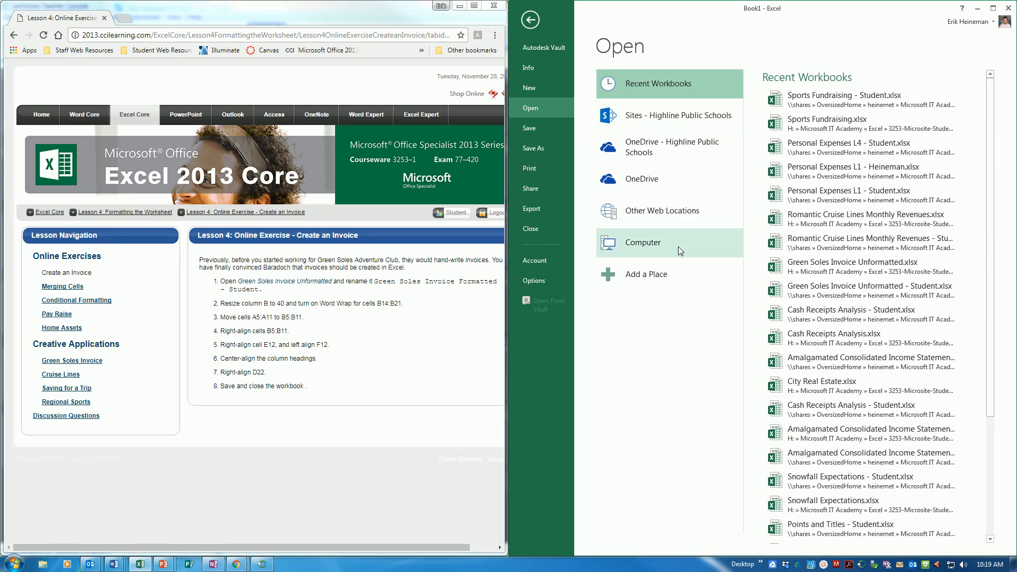
{"action": "left_click", "coordinate": [678, 247]}
{"action": "left_click", "coordinate": [825, 143]}
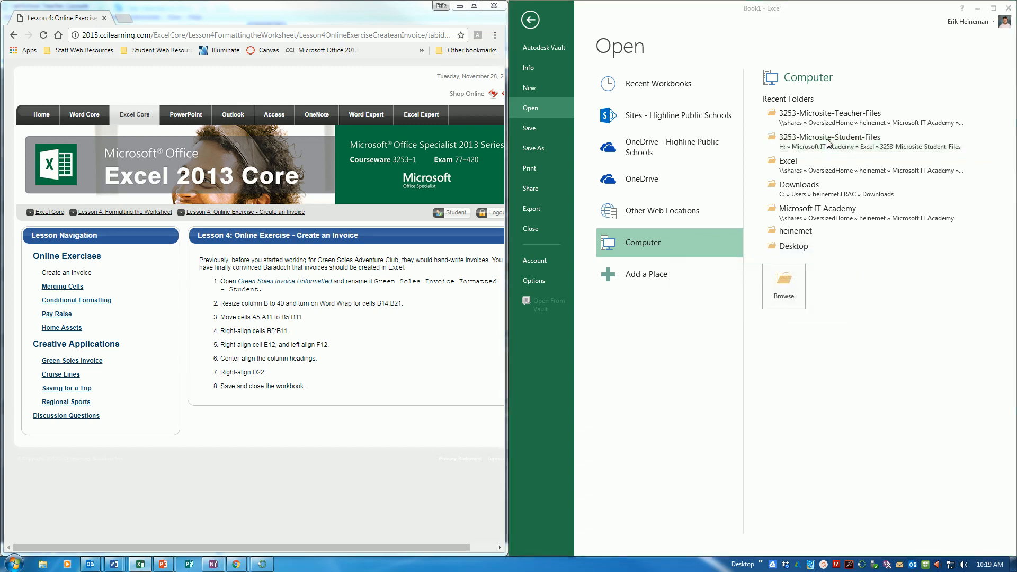
{"action": "left_click", "coordinate": [676, 149]}
{"action": "scroll", "coordinate": [676, 149], "scroll_direction": "down", "scroll_amount": 2}
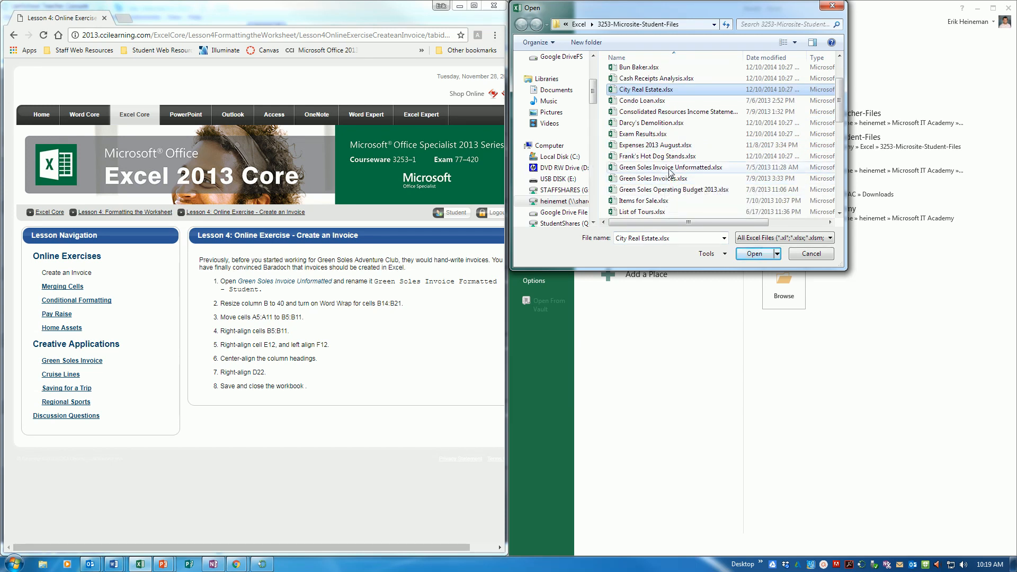
{"action": "double_click", "coordinate": [671, 167]}
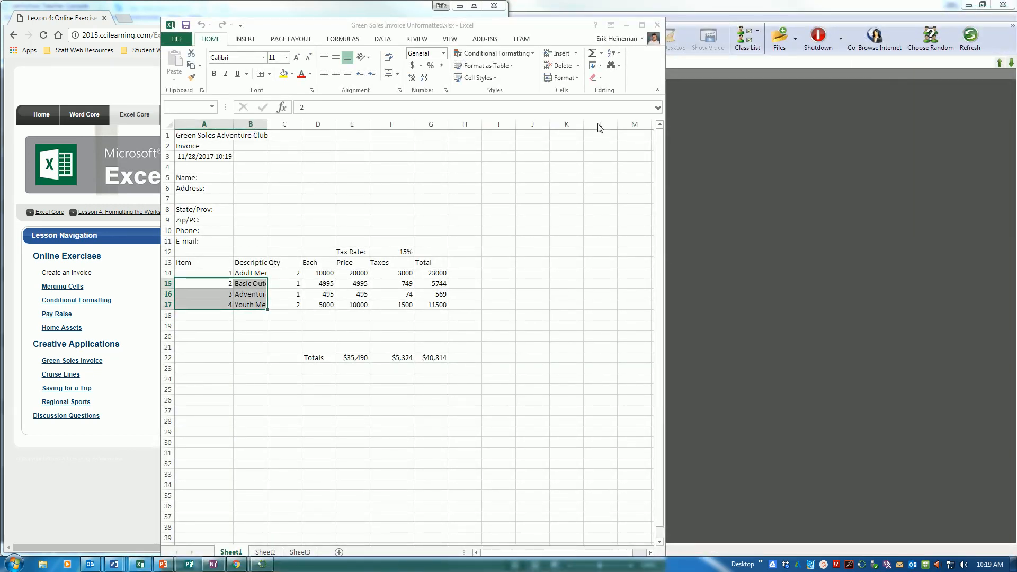
{"action": "key", "text": "super+Right"}
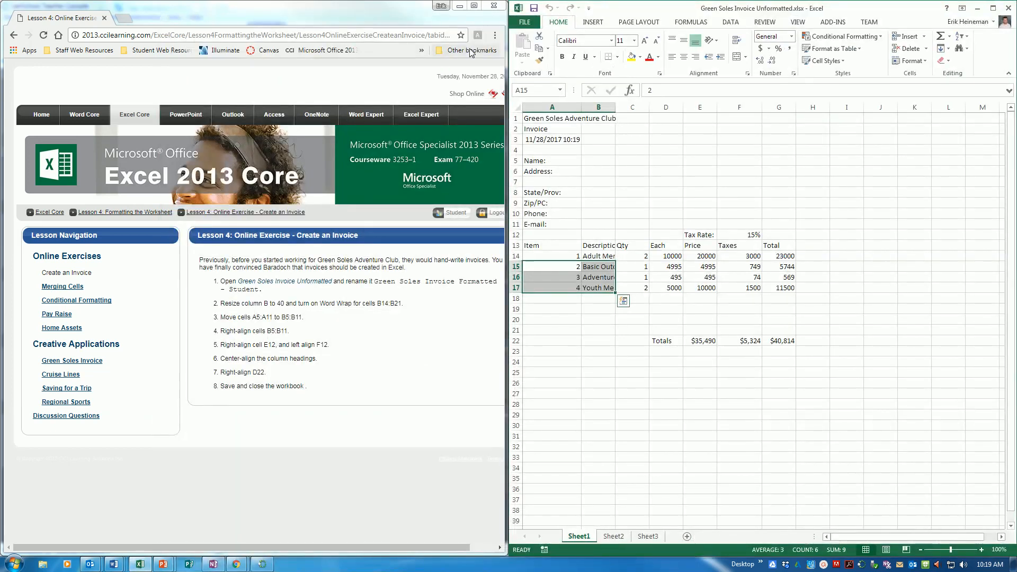
Save a copy of the workbook in the Excel folder as Green Soles Invoice Formatted - Student.xlsx
{"action": "left_click", "coordinate": [519, 20]}
{"action": "left_click", "coordinate": [546, 142]}
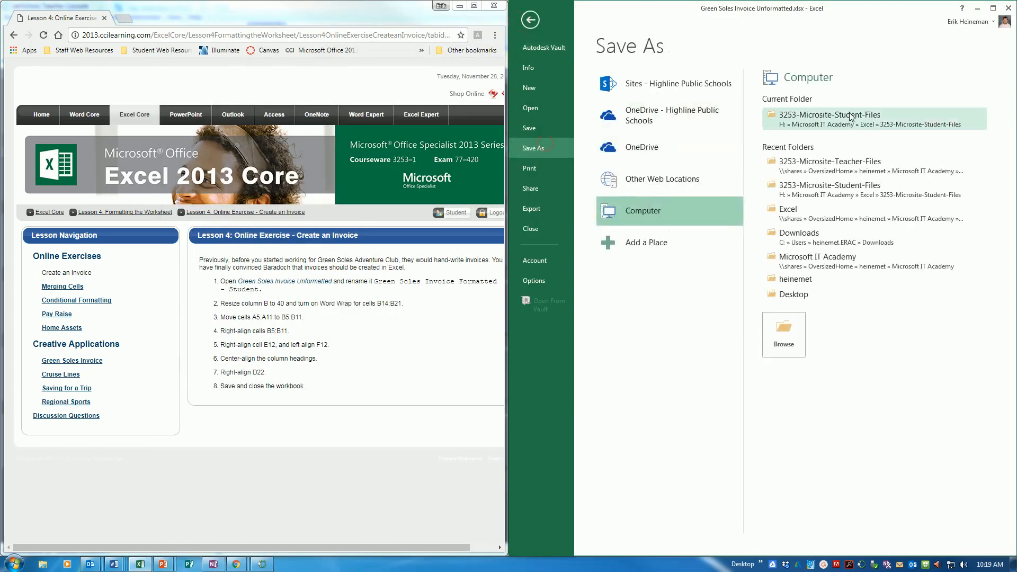
{"action": "left_click", "coordinate": [818, 210]}
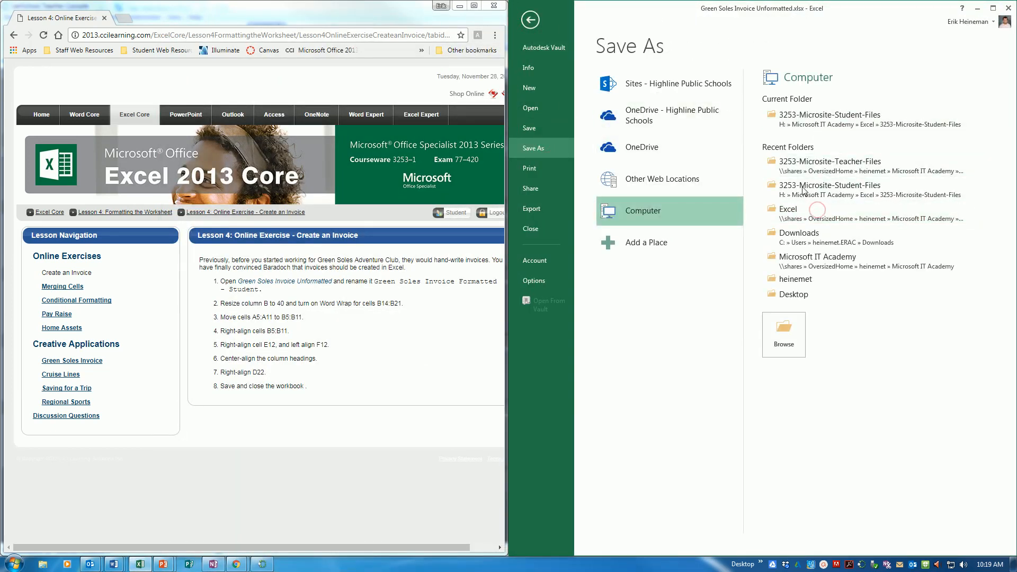
{"action": "left_click_drag", "start_coordinate": [638, 198], "coordinate": [645, 200]}
{"action": "left_click", "coordinate": [656, 197]}
{"action": "key", "text": "Delete"}
{"action": "key", "text": "Delete"}
{"action": "type", "text": "F"}
{"action": "key", "text": "Delete"}
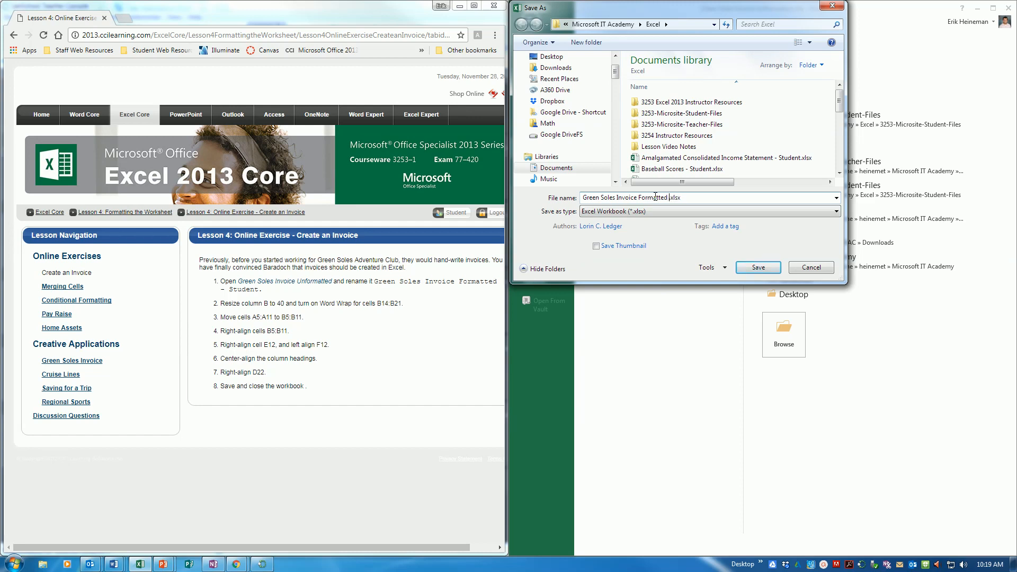
{"action": "key", "text": "Return"}
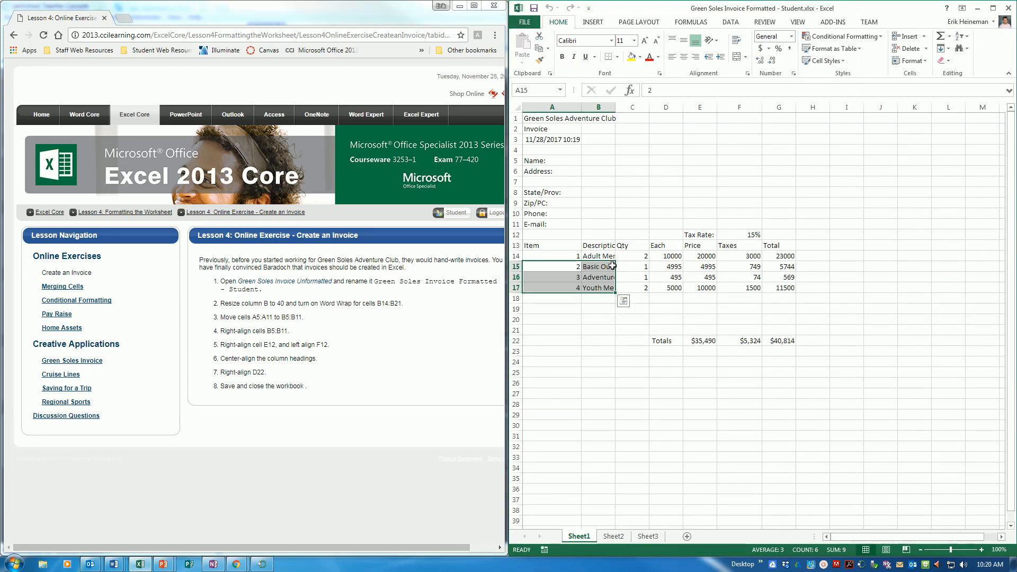
Set the width of column B to 40 and turn on text wrapping for the whole column
{"action": "left_click", "coordinate": [604, 267]}
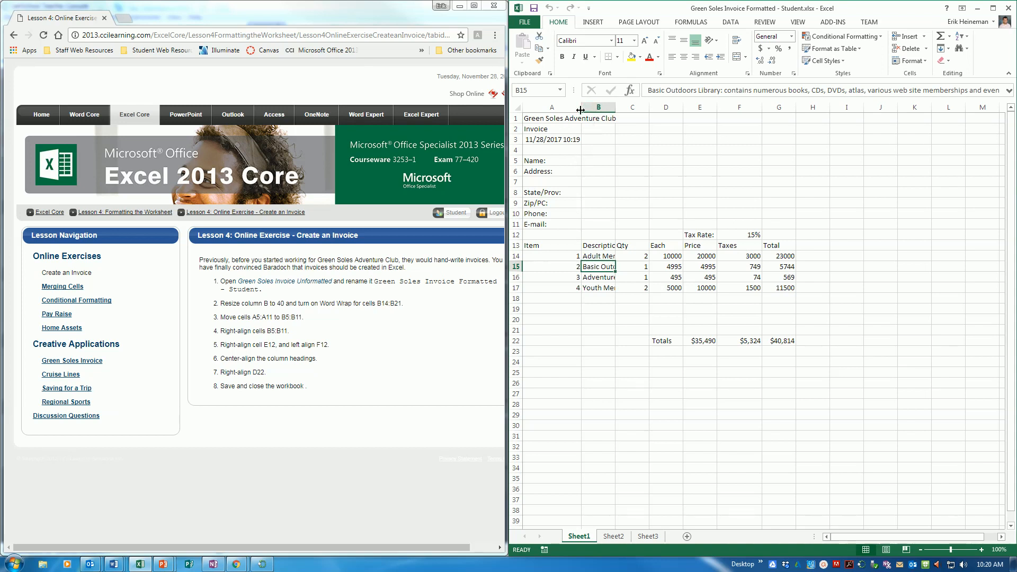
{"action": "left_click", "coordinate": [598, 106]}
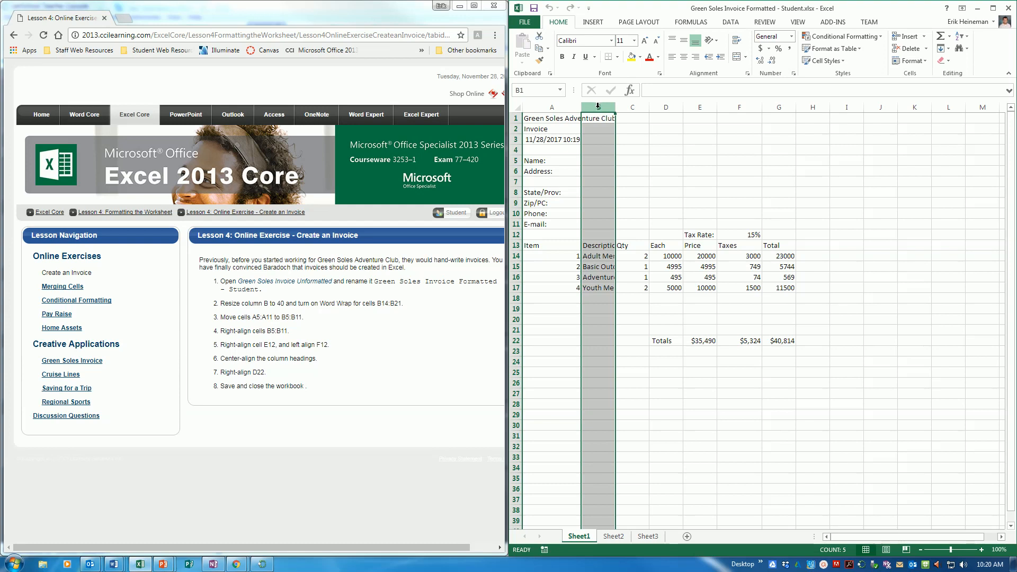
{"action": "right_click", "coordinate": [598, 107]}
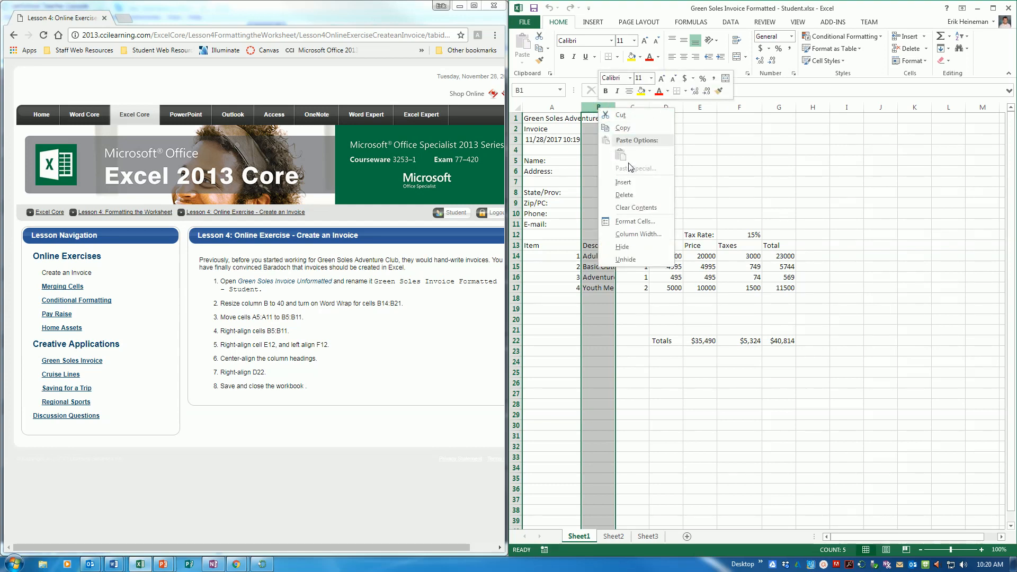
{"action": "left_click", "coordinate": [638, 234]}
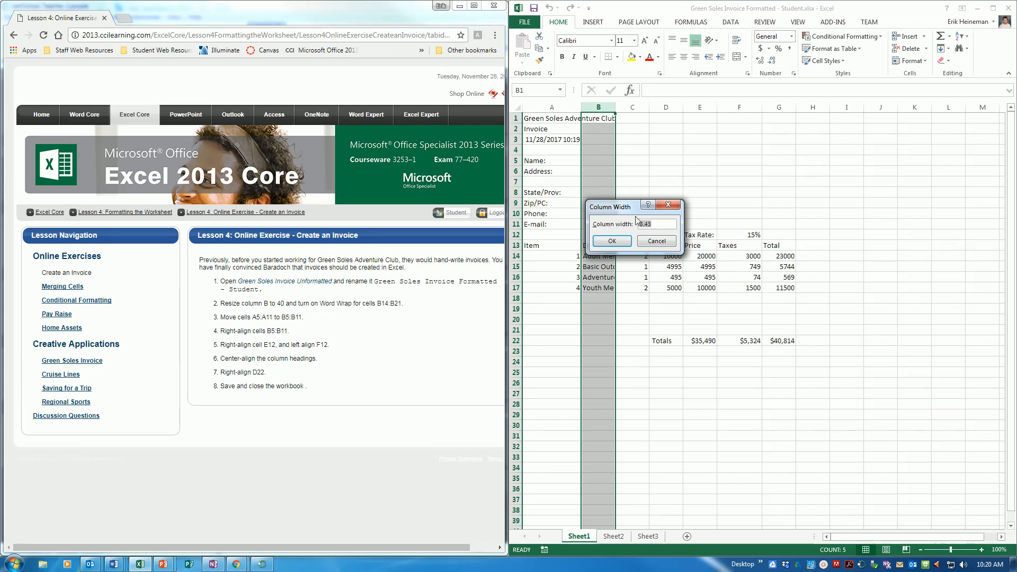
{"action": "type", "text": "40"}
{"action": "left_click", "coordinate": [618, 242]}
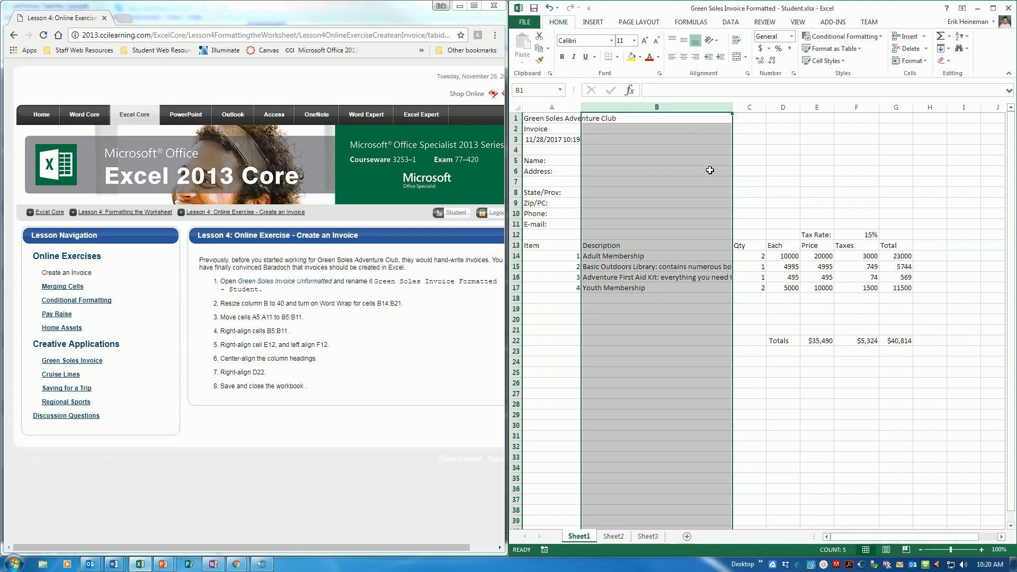
{"action": "left_click", "coordinate": [741, 42]}
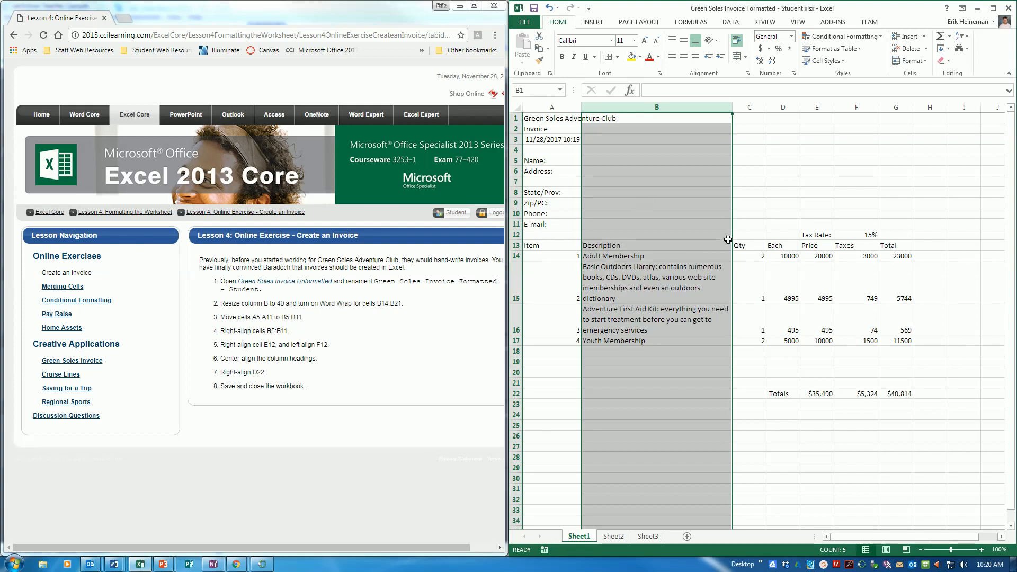
{"action": "left_click", "coordinate": [671, 296]}
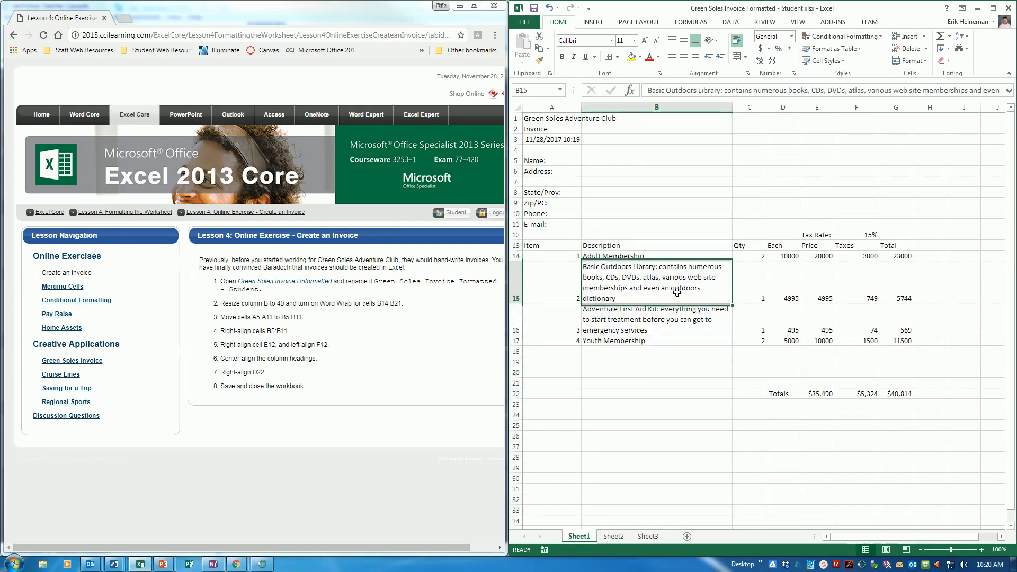
Move the customer detail labels from A5:A11 to B5:B11 and right-align them
{"action": "left_click_drag", "start_coordinate": [549, 160], "coordinate": [551, 225]}
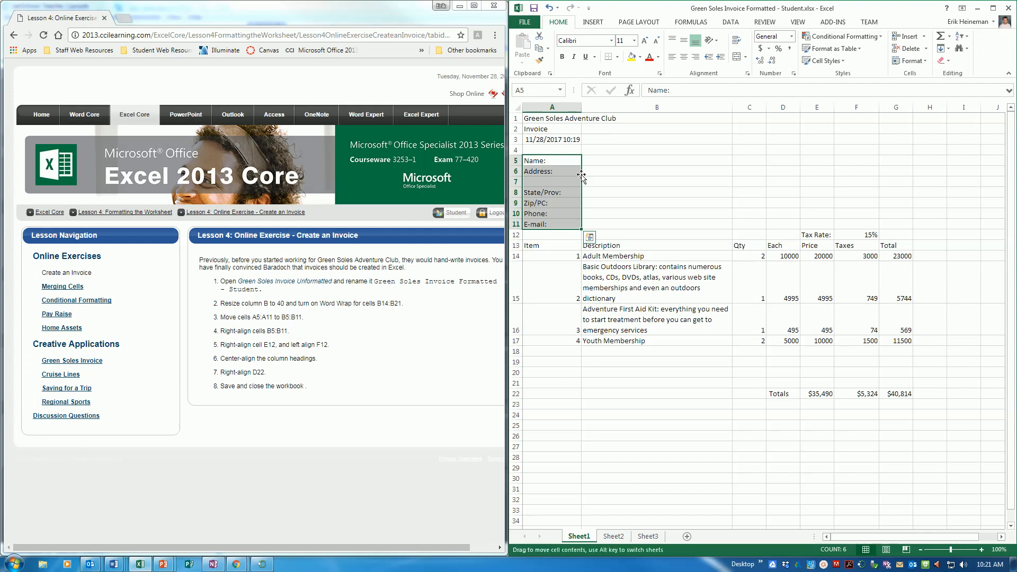
{"action": "left_click_drag", "start_coordinate": [581, 176], "coordinate": [632, 173]}
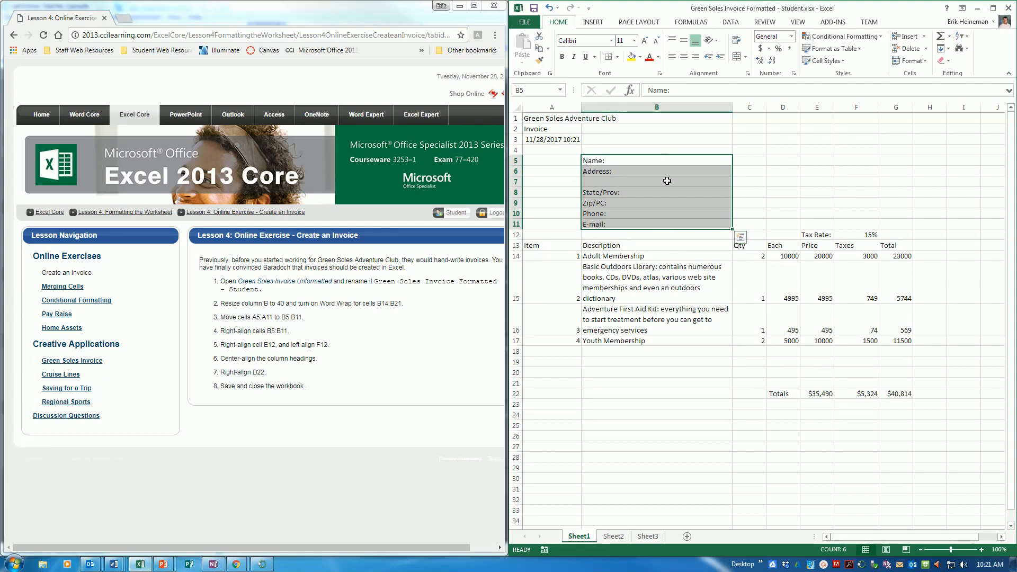
{"action": "left_click", "coordinate": [697, 59]}
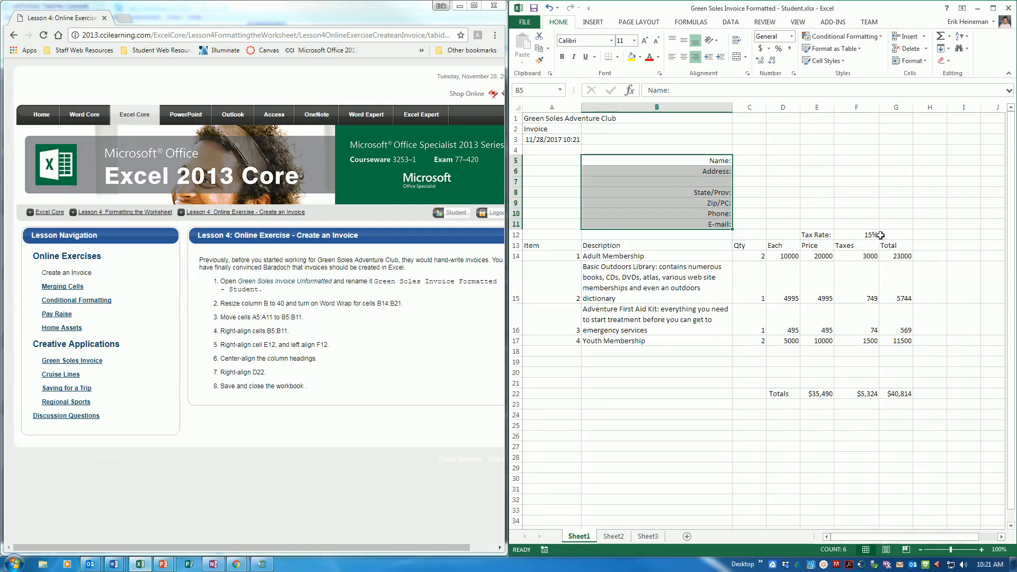
Right-align the Tax Rate label in E12 and left-align the percentage in F12
{"action": "left_click", "coordinate": [826, 235]}
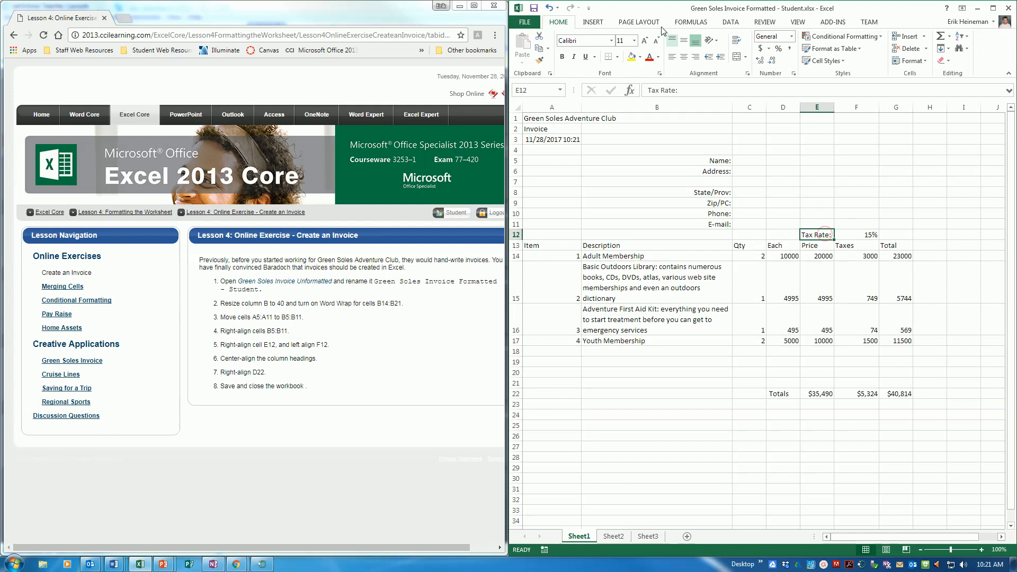
{"action": "left_click", "coordinate": [697, 57]}
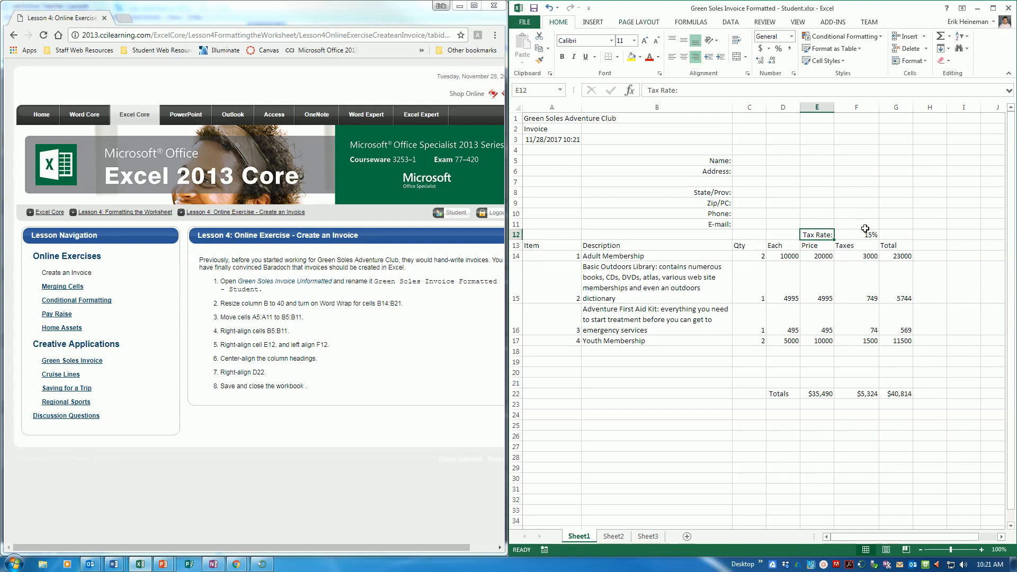
{"action": "left_click", "coordinate": [864, 233]}
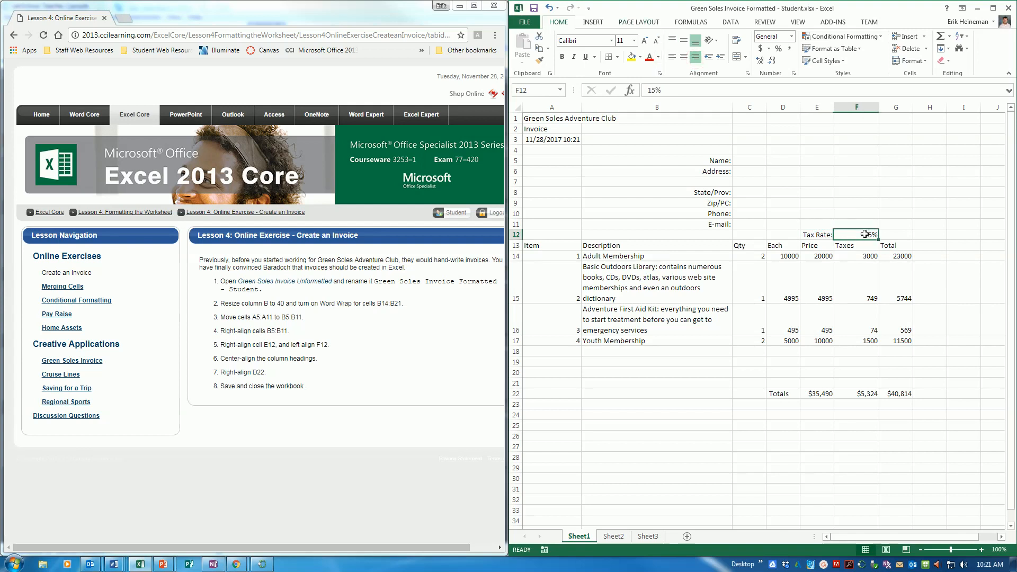
{"action": "left_click", "coordinate": [673, 57]}
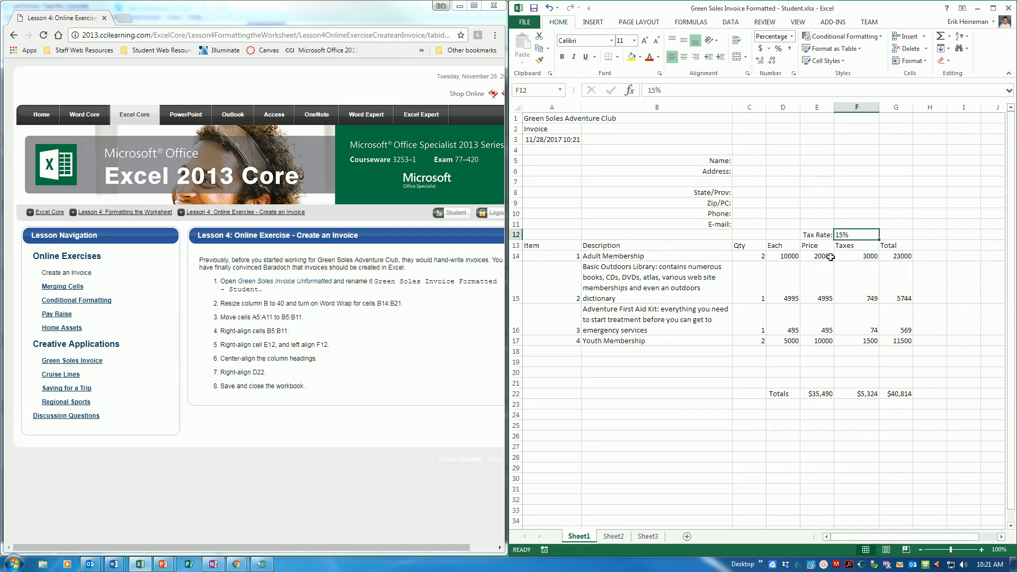
Center the column headings in A13:G13 horizontally
{"action": "left_click_drag", "start_coordinate": [898, 246], "coordinate": [536, 244]}
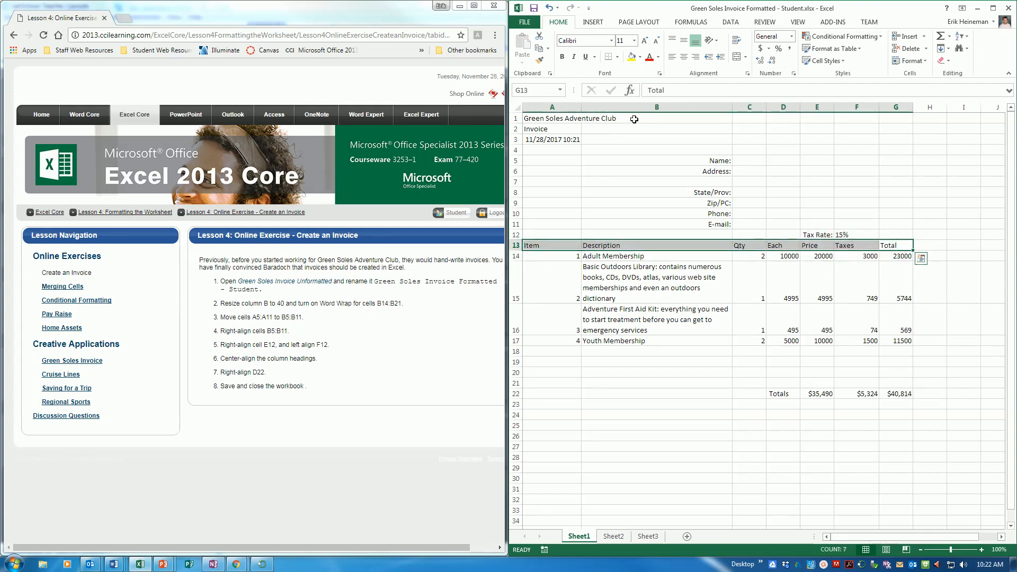
{"action": "left_click", "coordinate": [683, 57]}
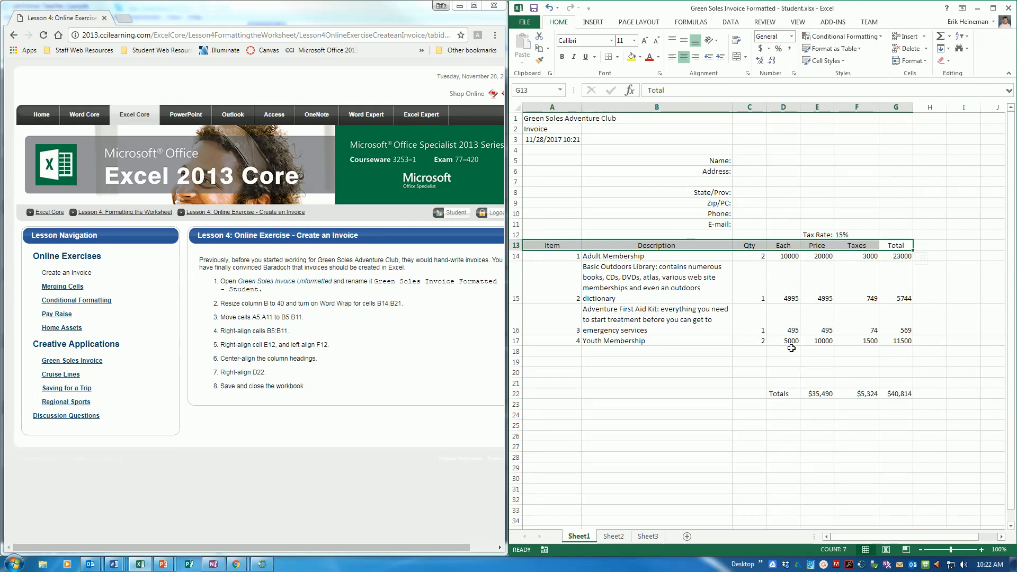
Right-align the Totals label in D22 and save the invoice workbook
{"action": "left_click", "coordinate": [783, 393]}
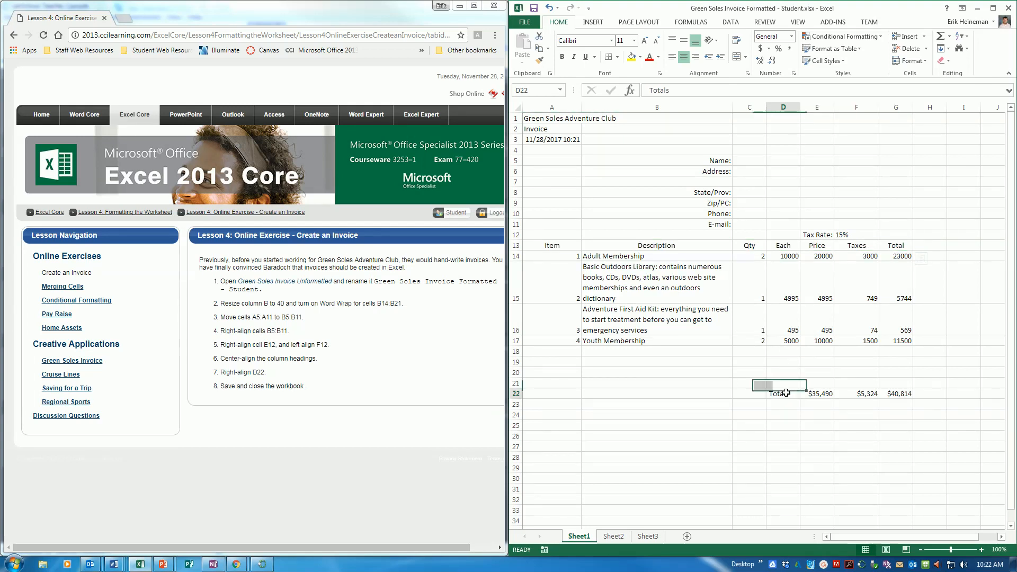
{"action": "left_click", "coordinate": [696, 57]}
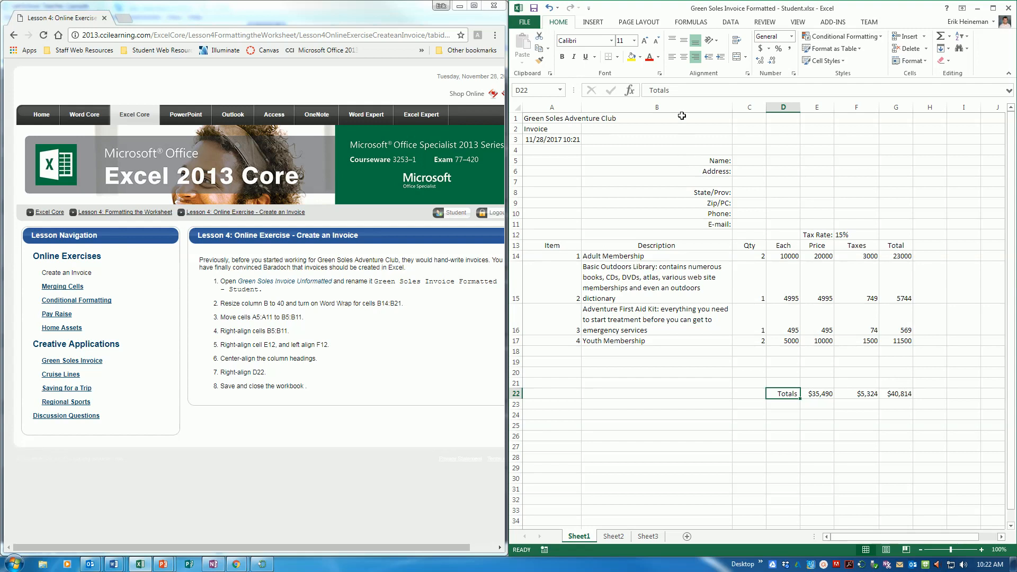
{"action": "left_click", "coordinate": [534, 9]}
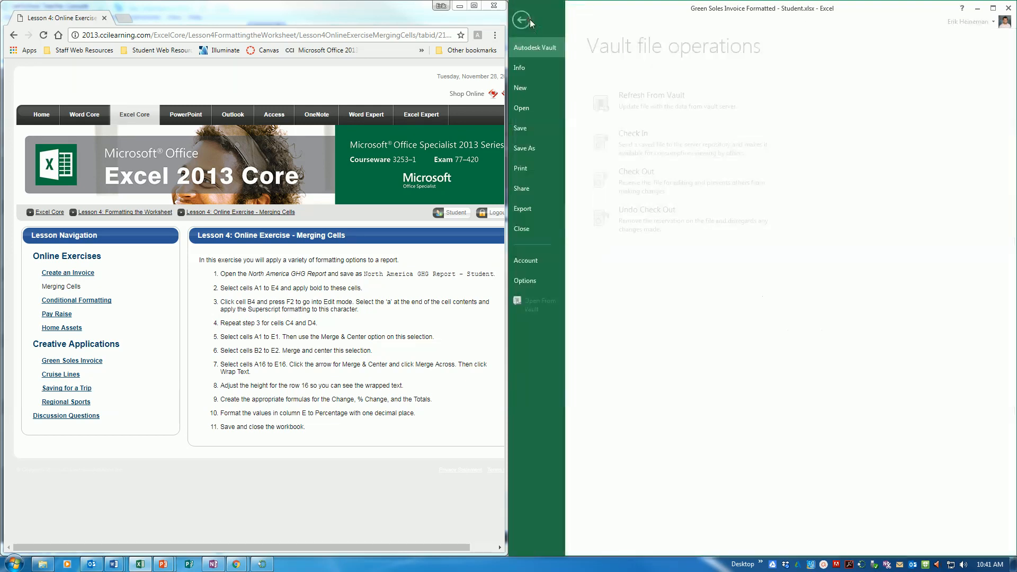
Open North America GHG Report.xlsx from the 3253-Microsite-Student-Files folder and dock its window beside the exercise instructions
{"action": "left_click", "coordinate": [526, 21]}
{"action": "left_click", "coordinate": [526, 109]}
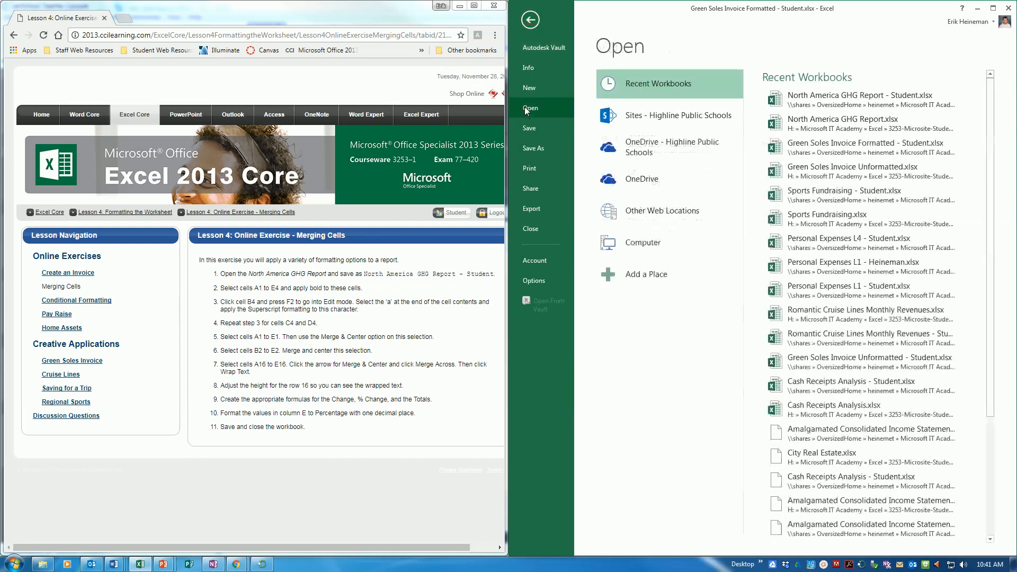
{"action": "left_click", "coordinate": [625, 242]}
{"action": "left_click", "coordinate": [788, 199]}
{"action": "left_click", "coordinate": [667, 152]}
{"action": "scroll", "coordinate": [667, 152], "scroll_direction": "down", "scroll_amount": 7}
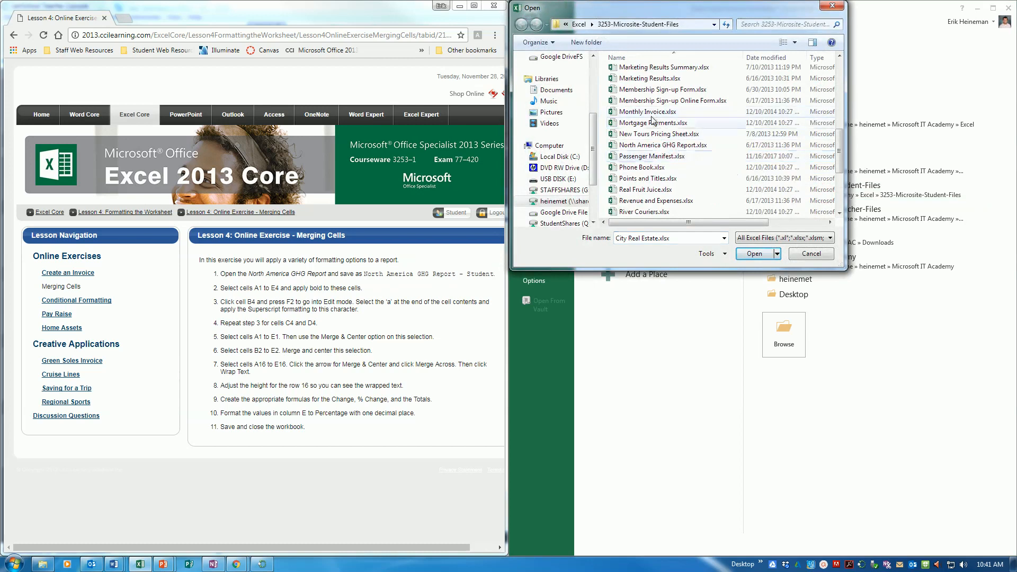
{"action": "double_click", "coordinate": [663, 145]}
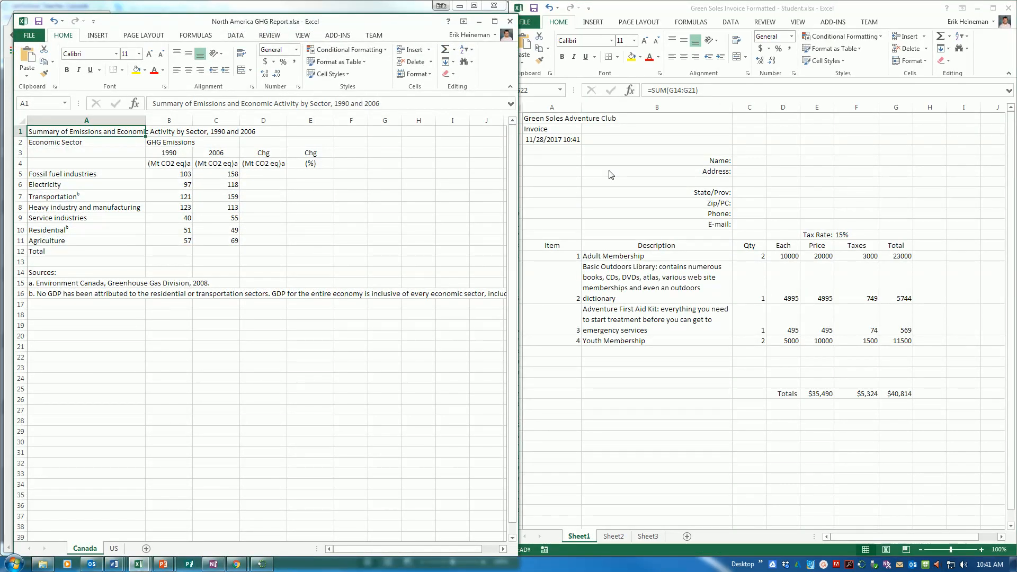
{"action": "key", "text": "super+Right"}
Save a copy of the report in the Excel folder as North America GHG Report - Student.xlsx
{"action": "left_click", "coordinate": [529, 22]}
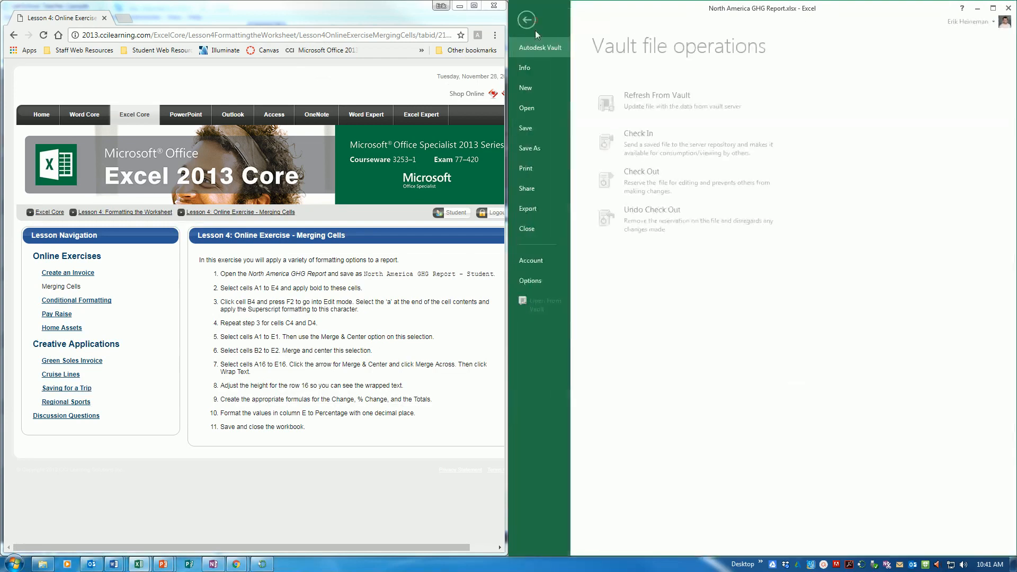
{"action": "left_click", "coordinate": [540, 147]}
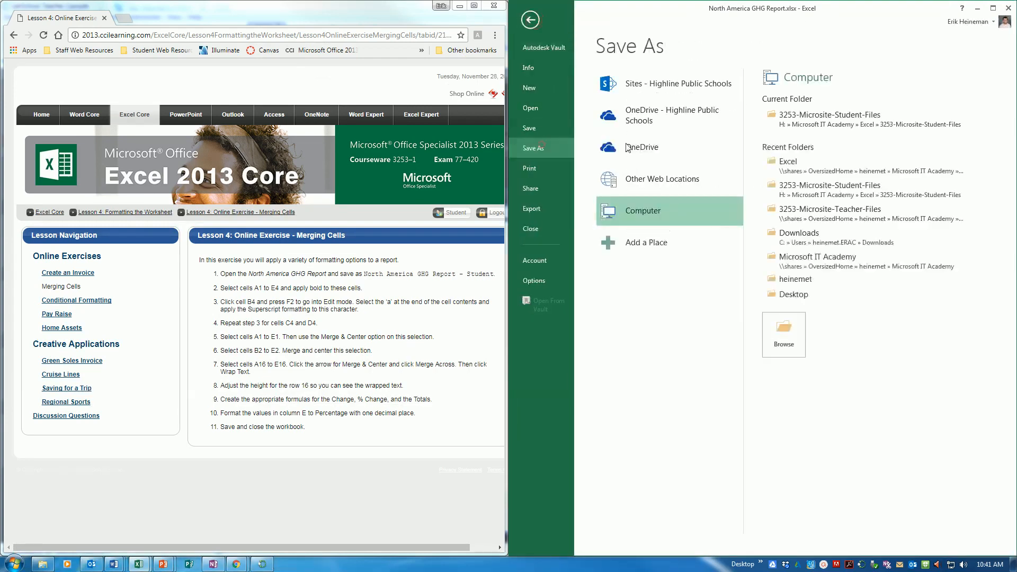
{"action": "left_click", "coordinate": [808, 175]}
{"action": "left_click", "coordinate": [660, 198]}
{"action": "type", "text": "- Student.xlsx"}
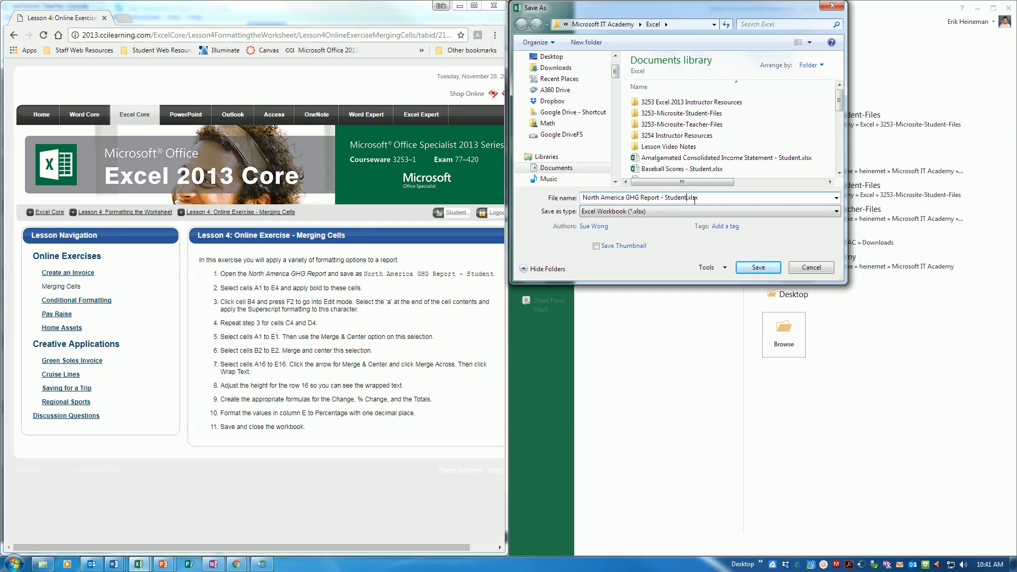
{"action": "left_click", "coordinate": [753, 265]}
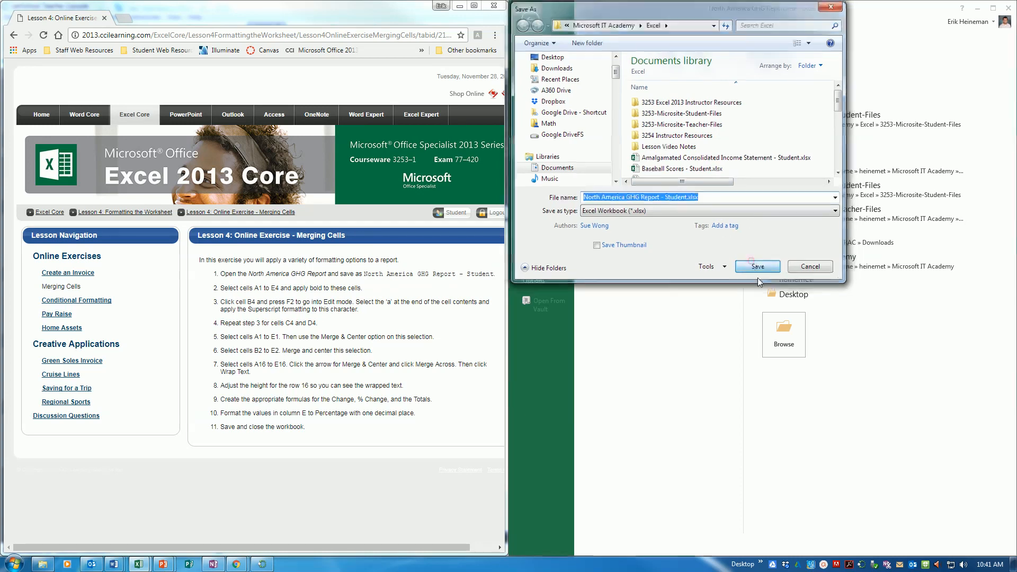
Apply bold to the title and heading cells A1:E4 of the saved report copy
{"action": "left_click", "coordinate": [677, 210]}
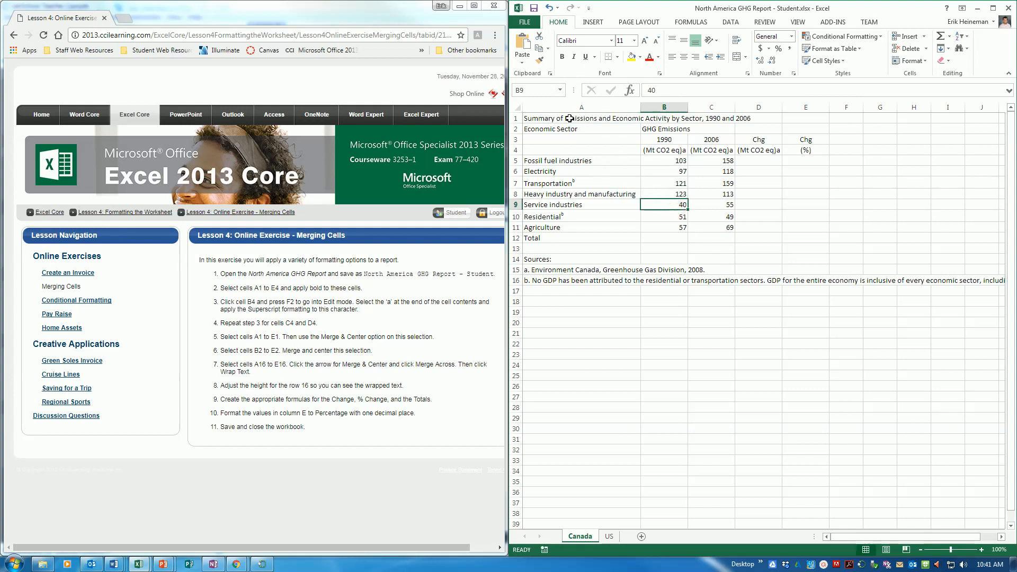
{"action": "left_click_drag", "start_coordinate": [567, 118], "coordinate": [805, 150]}
{"action": "left_click", "coordinate": [563, 57]}
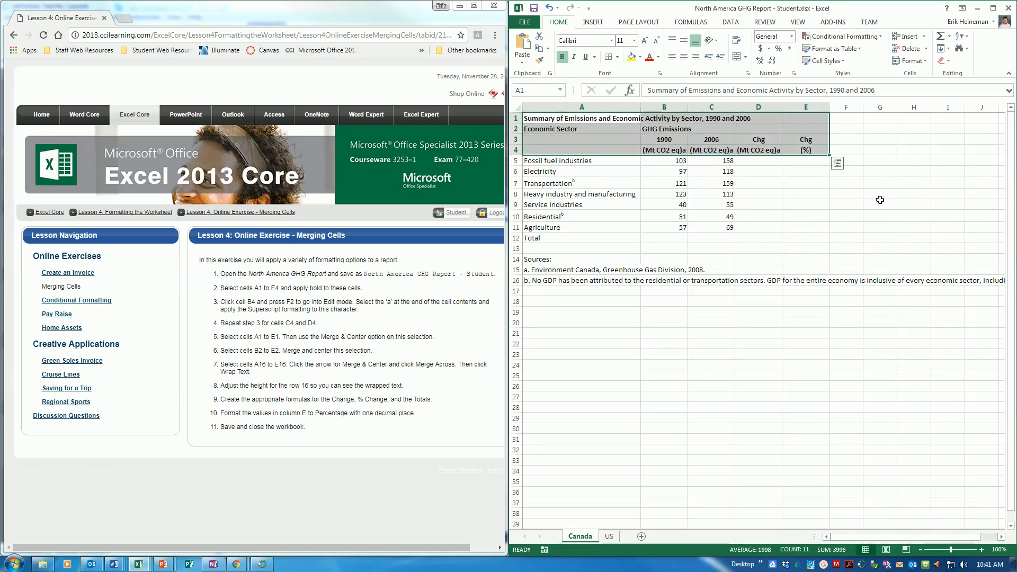
Format the trailing "a" in cell B4 as superscript
{"action": "left_click", "coordinate": [665, 150]}
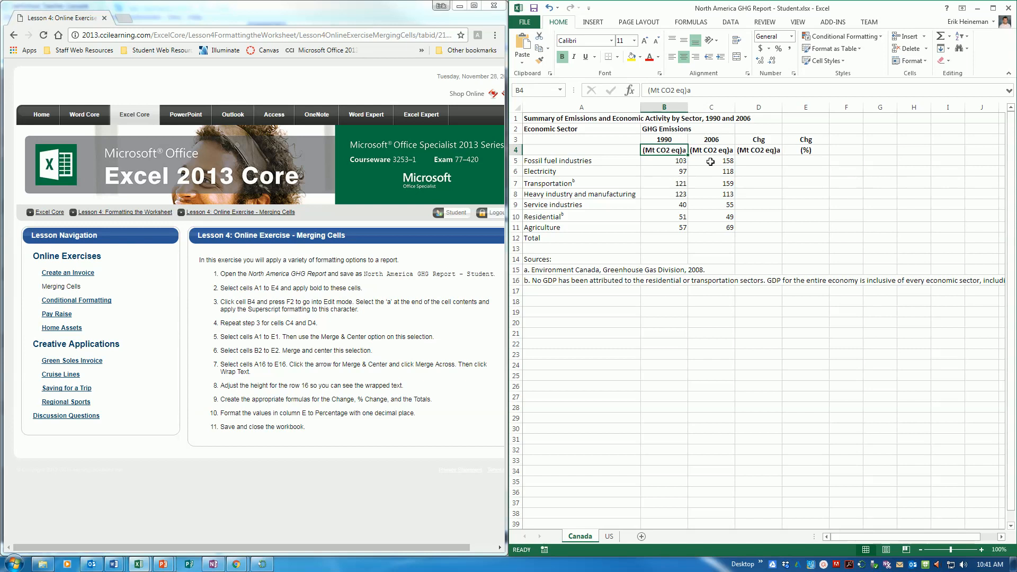
{"action": "key", "text": "F2"}
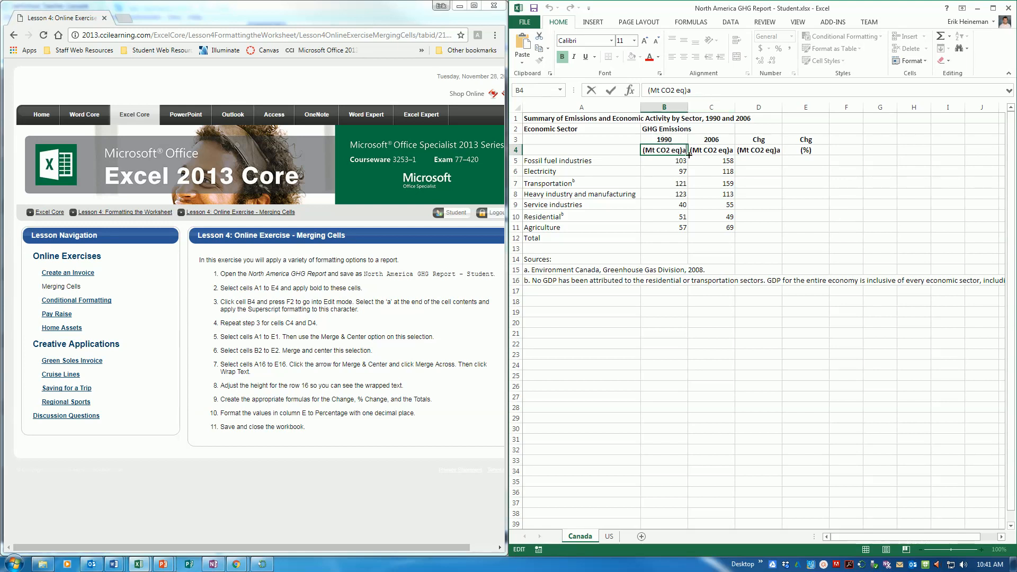
{"action": "left_click_drag", "start_coordinate": [692, 91], "coordinate": [687, 90]}
{"action": "left_click", "coordinate": [660, 74]}
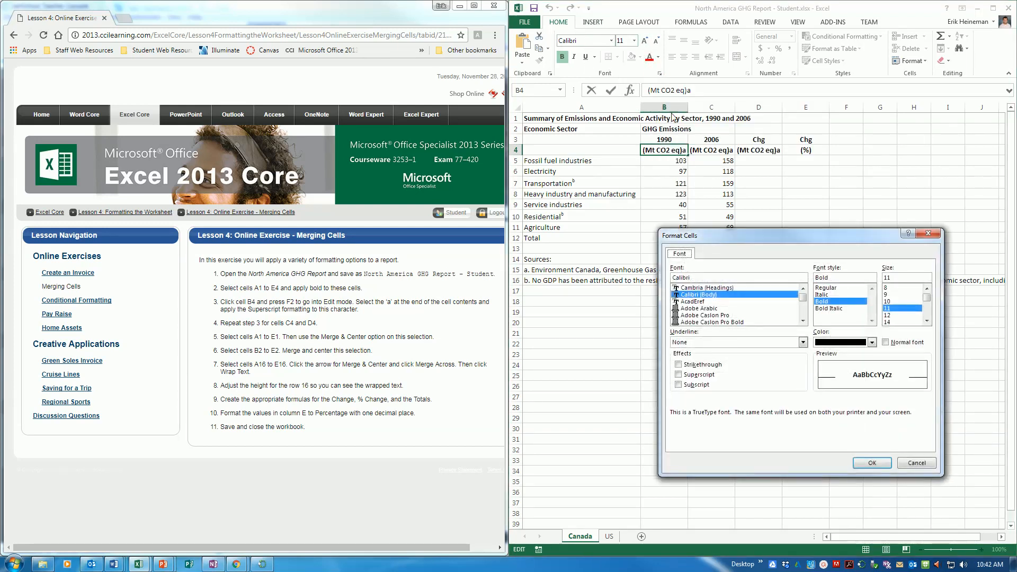
{"action": "left_click", "coordinate": [691, 375]}
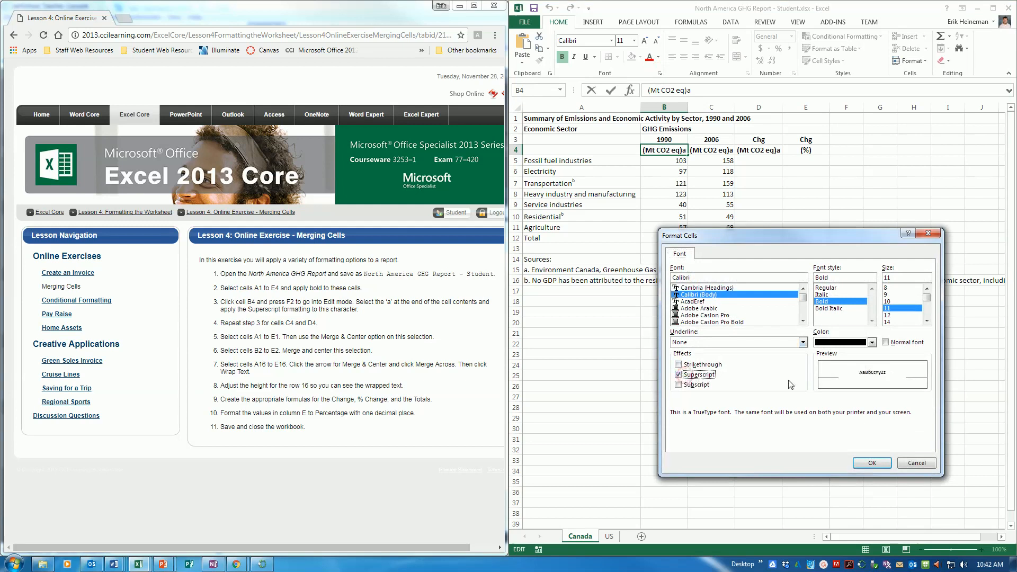
{"action": "left_click", "coordinate": [880, 464]}
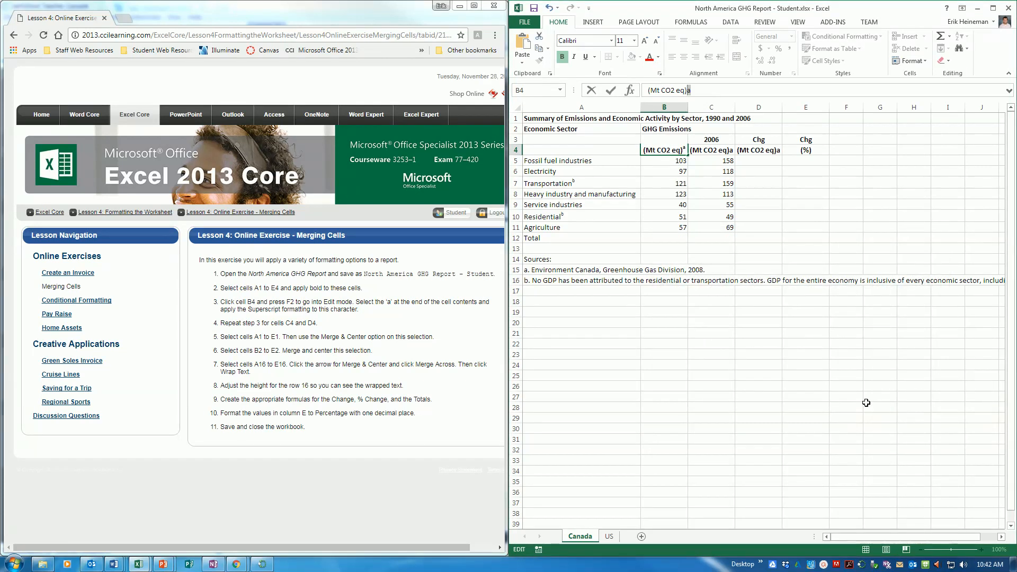
{"action": "key", "text": "Return"}
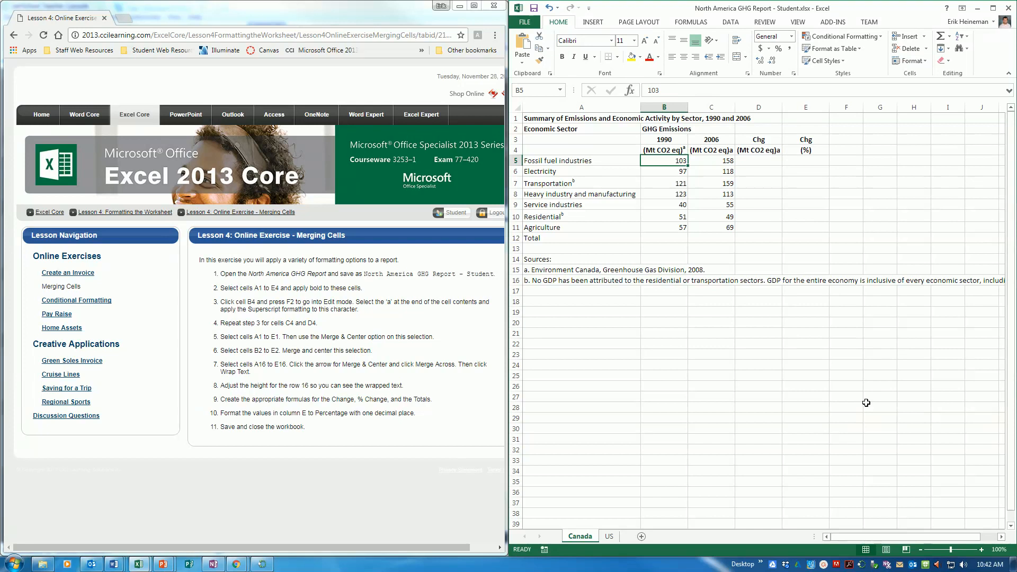
Format the trailing "a" in cell C4 as superscript
{"action": "left_click", "coordinate": [726, 152]}
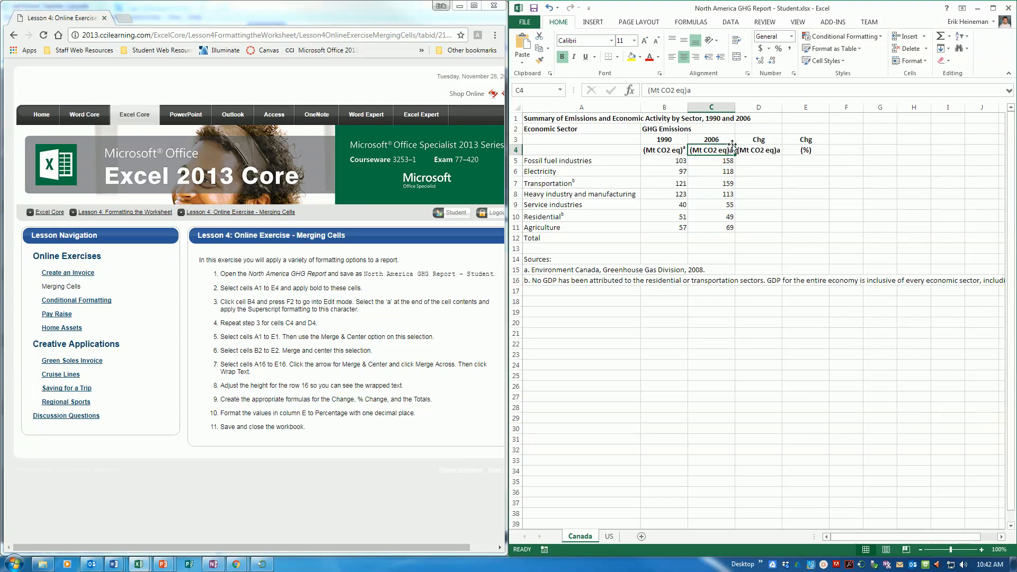
{"action": "key", "text": "F2"}
{"action": "key", "text": "shift+Left"}
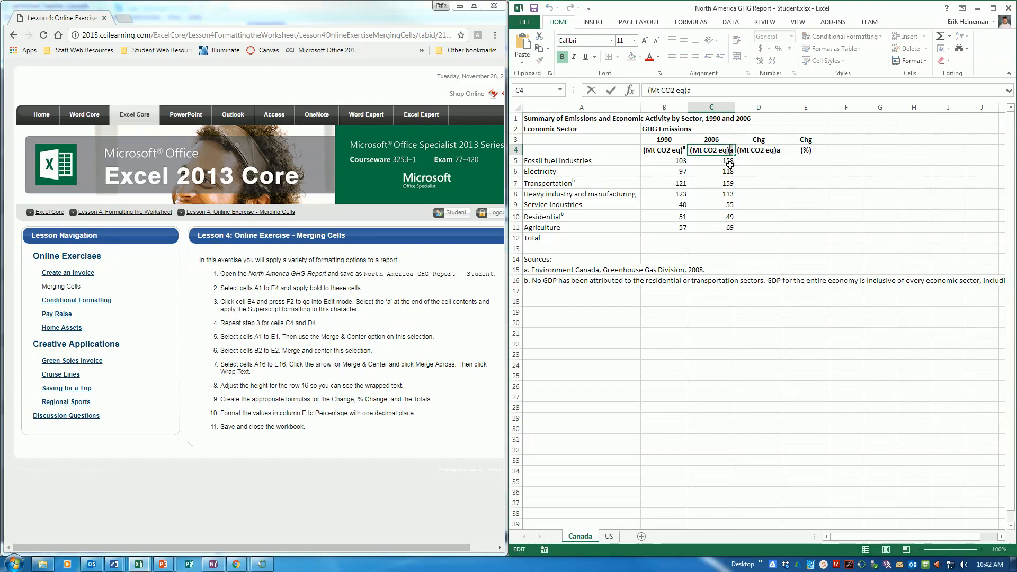
{"action": "left_click", "coordinate": [660, 74]}
{"action": "left_click", "coordinate": [698, 374]}
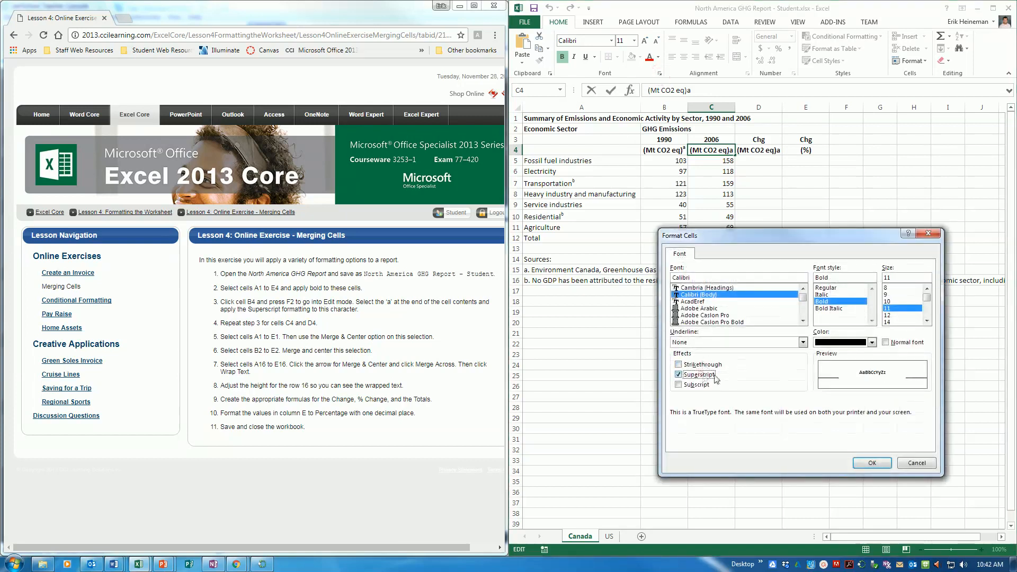
{"action": "left_click", "coordinate": [872, 463]}
{"action": "key", "text": "Return"}
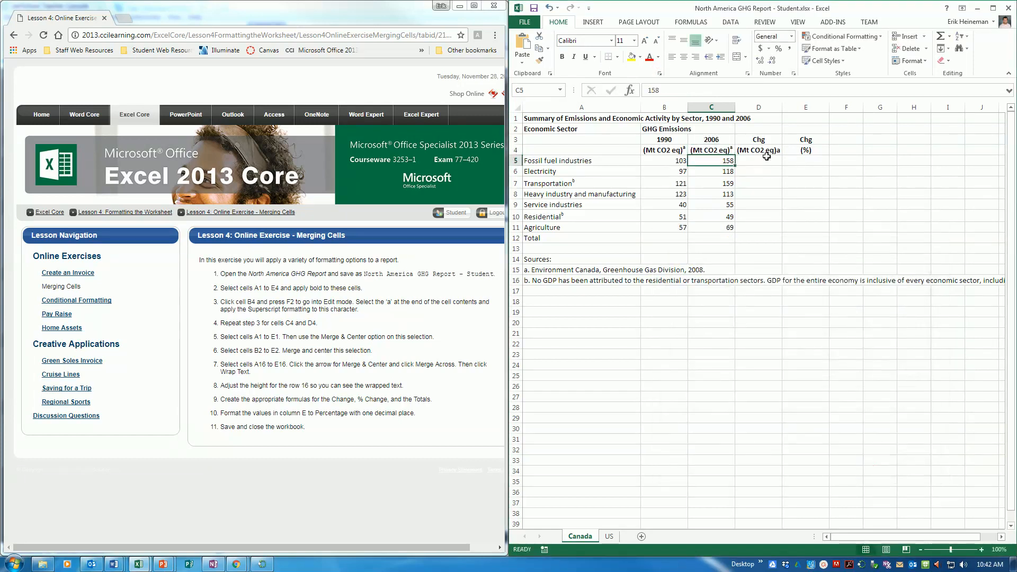
Format the trailing "a" in cell D4 as superscript
{"action": "left_click", "coordinate": [766, 154]}
{"action": "key", "text": "F2"}
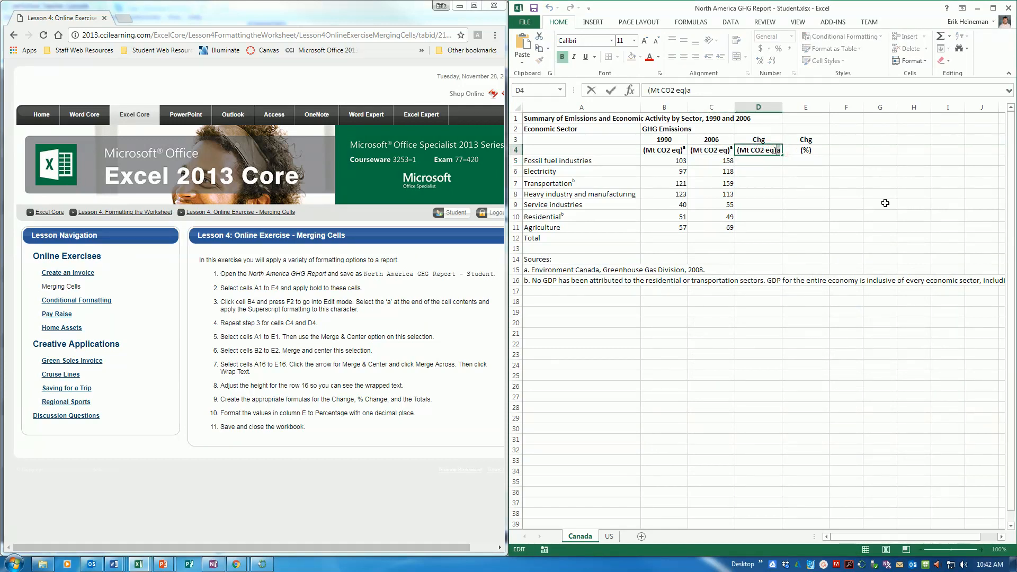
{"action": "left_click", "coordinate": [660, 73]}
{"action": "left_click", "coordinate": [679, 375]}
{"action": "left_click", "coordinate": [873, 463]}
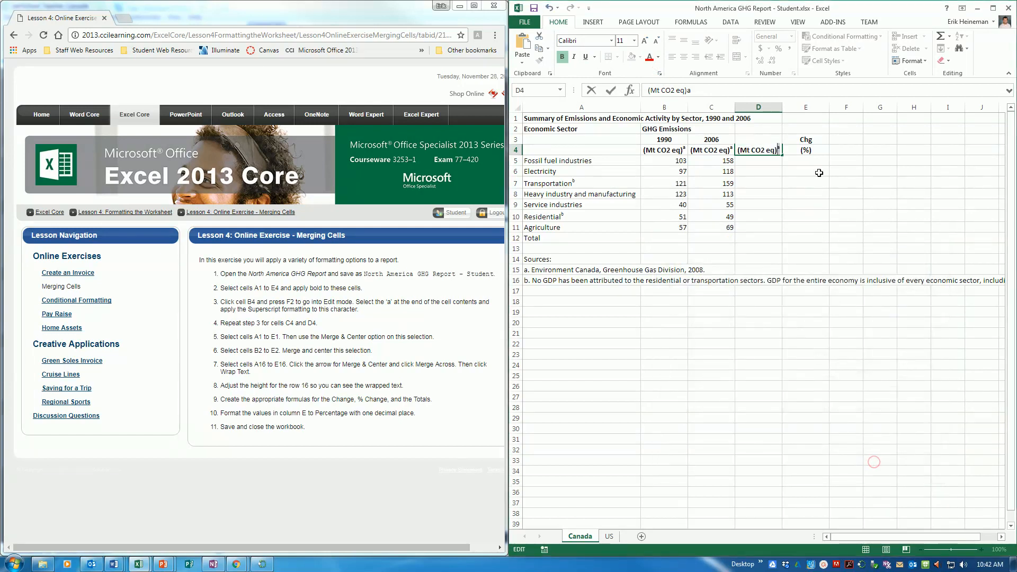
{"action": "key", "text": "Return"}
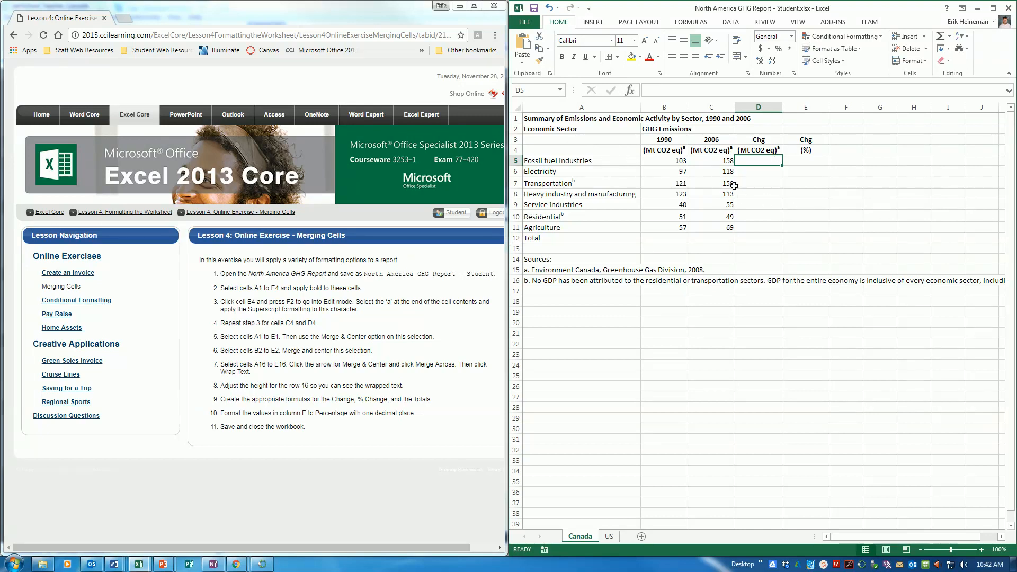
Merge and center the report title across A1:E1 and the GHG Emissions heading across B2:E2
{"action": "left_click_drag", "start_coordinate": [564, 119], "coordinate": [817, 122]}
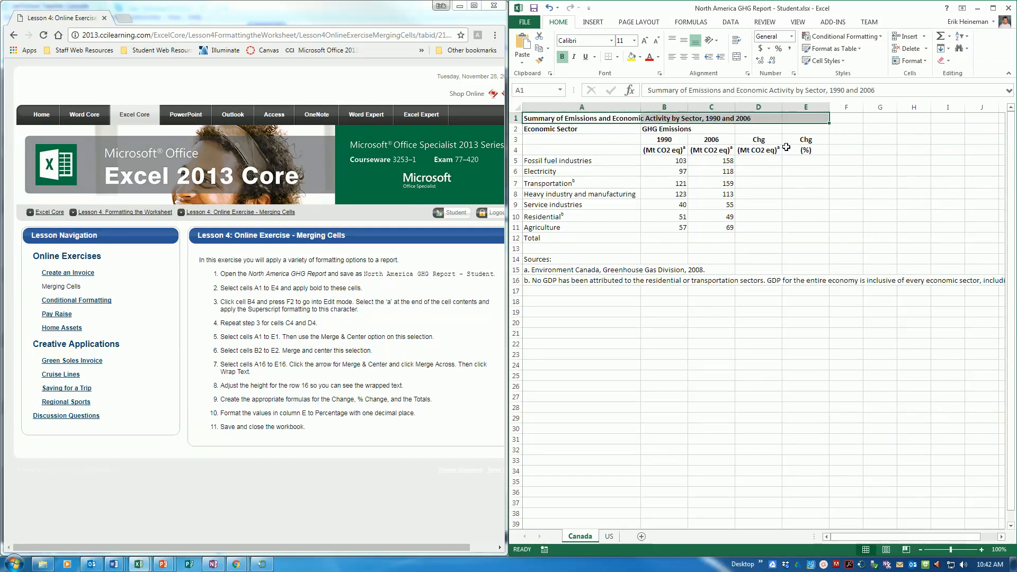
{"action": "left_click", "coordinate": [737, 57]}
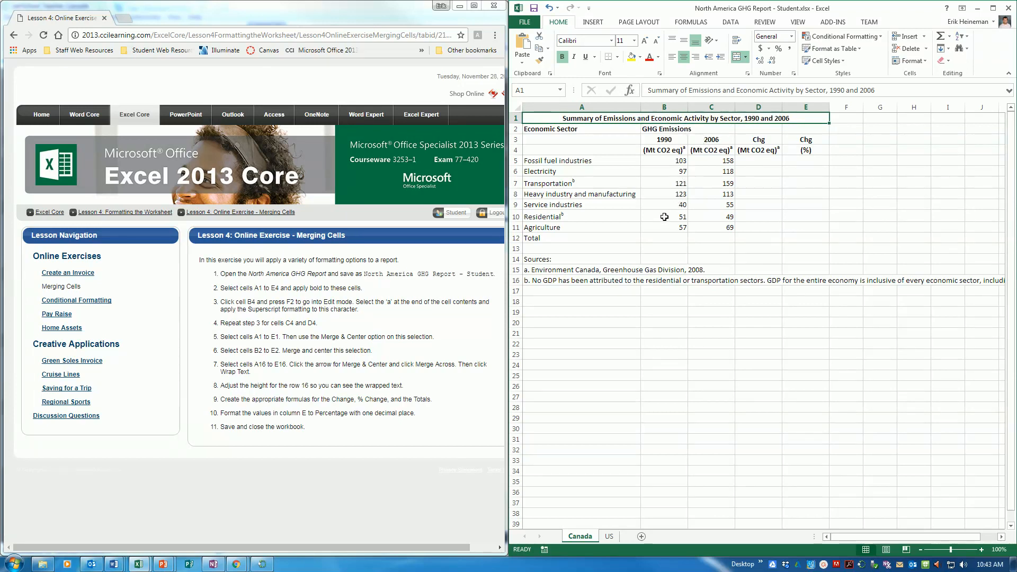
{"action": "left_click", "coordinate": [660, 130]}
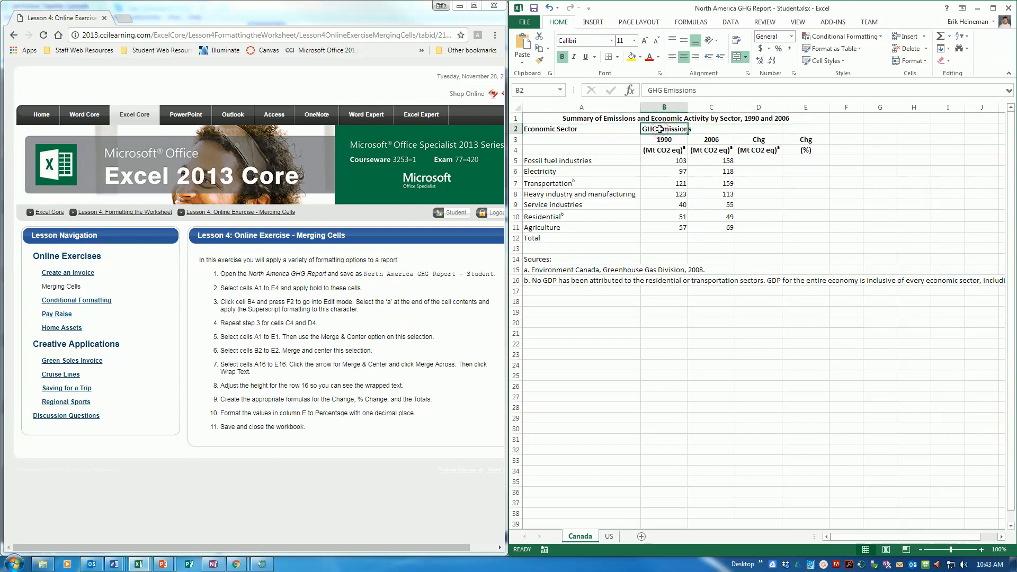
{"action": "left_click_drag", "start_coordinate": [660, 129], "coordinate": [794, 129]}
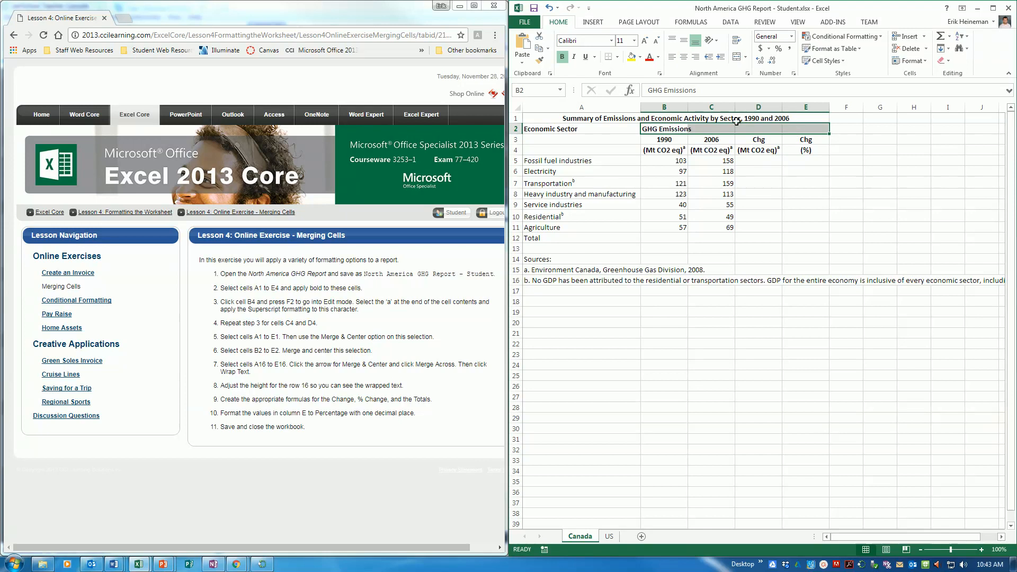
{"action": "left_click", "coordinate": [740, 57]}
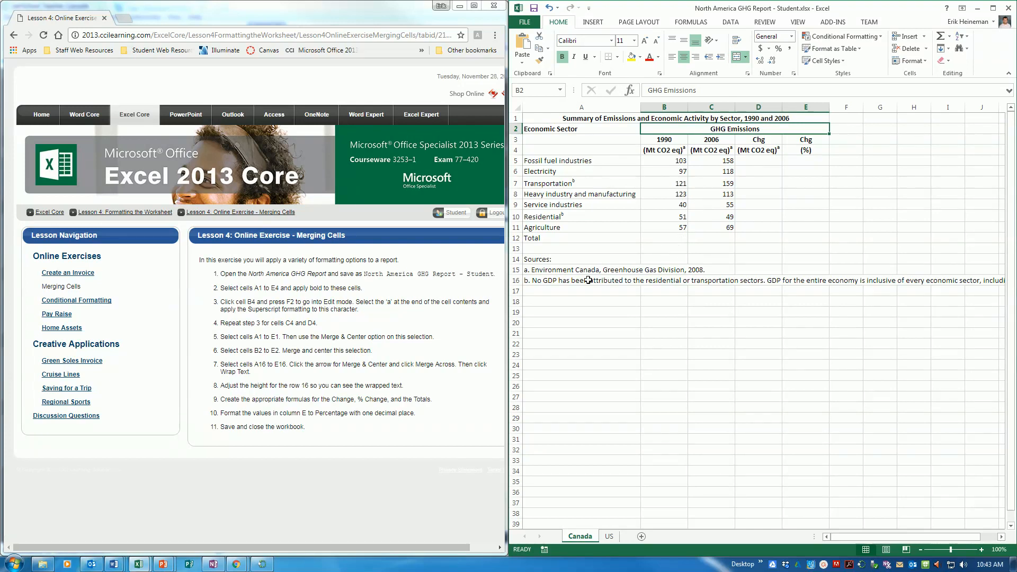
Apply Merge Across to the source note in A16:E16 and wrap its text
{"action": "left_click", "coordinate": [539, 282]}
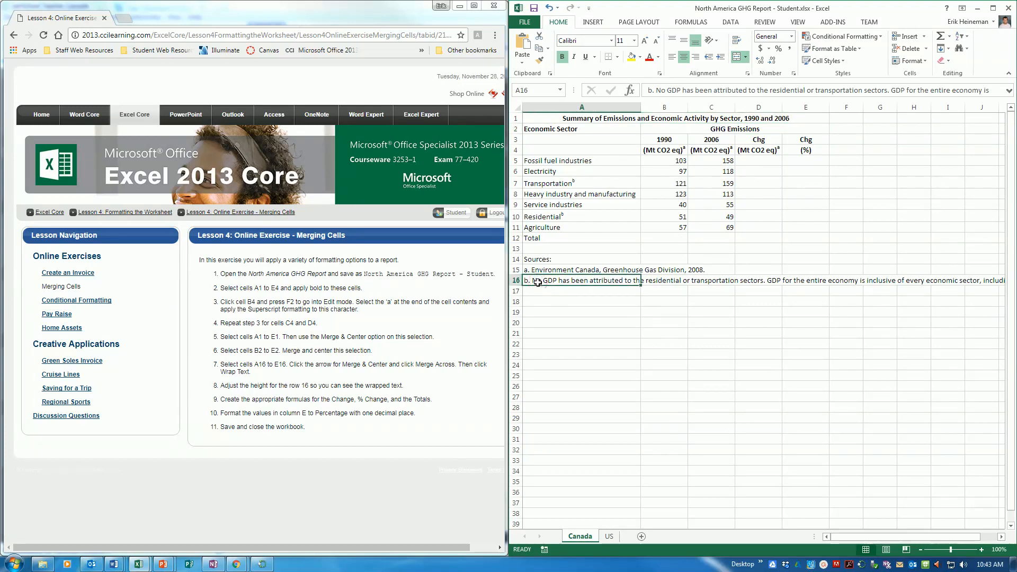
{"action": "left_click_drag", "start_coordinate": [546, 283], "coordinate": [806, 282]}
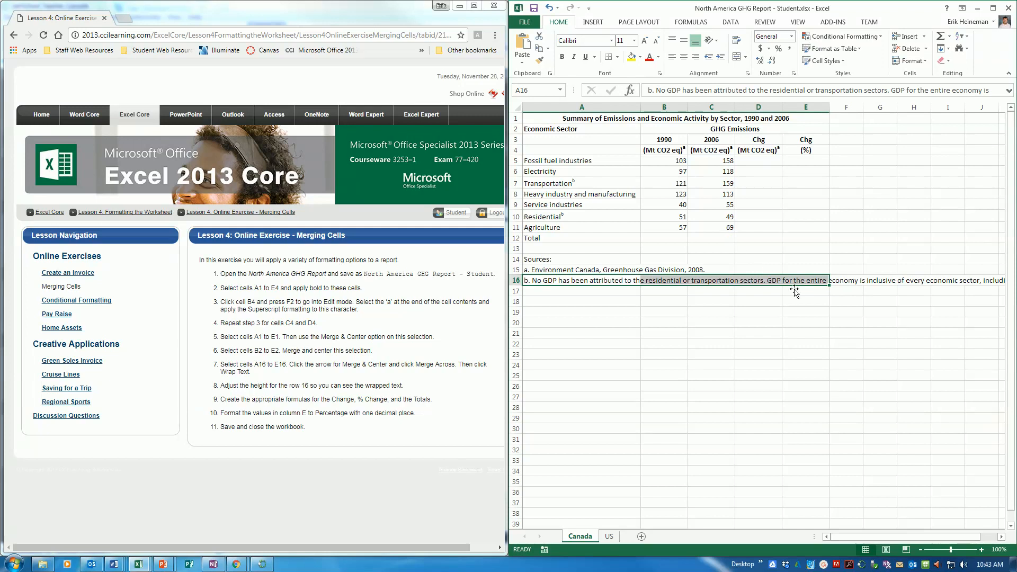
{"action": "left_click", "coordinate": [745, 56]}
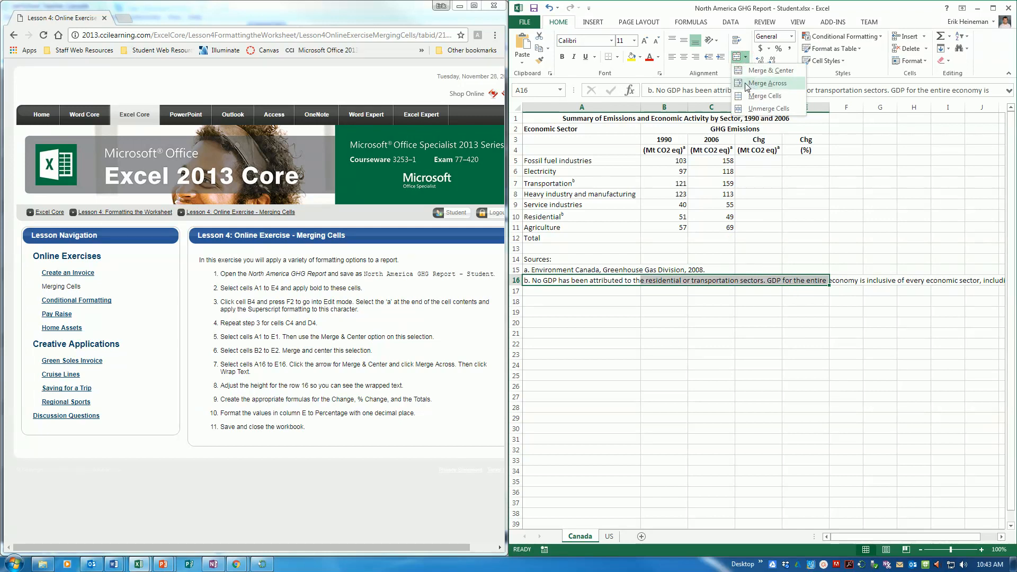
{"action": "left_click", "coordinate": [767, 83]}
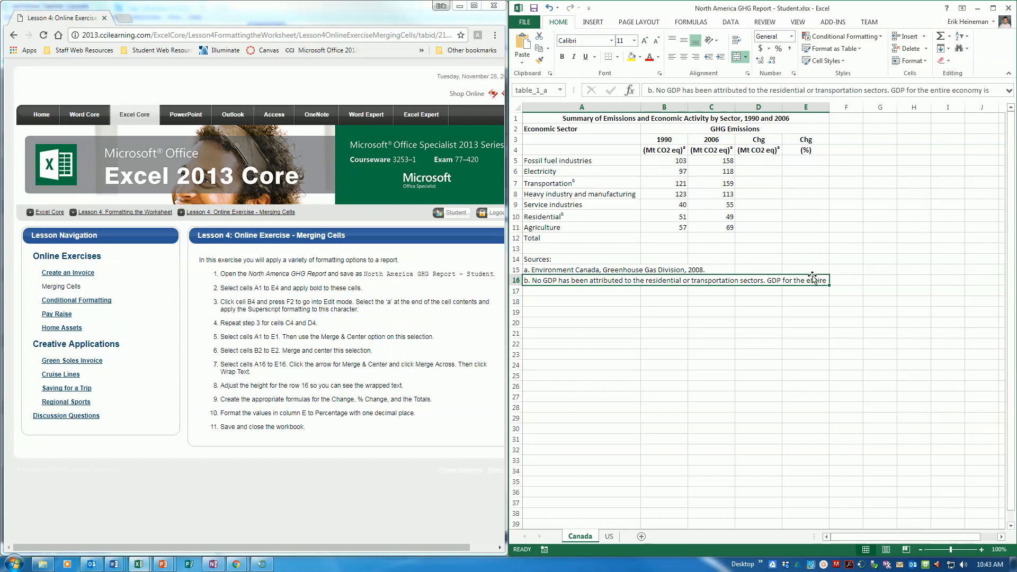
{"action": "left_click", "coordinate": [735, 42]}
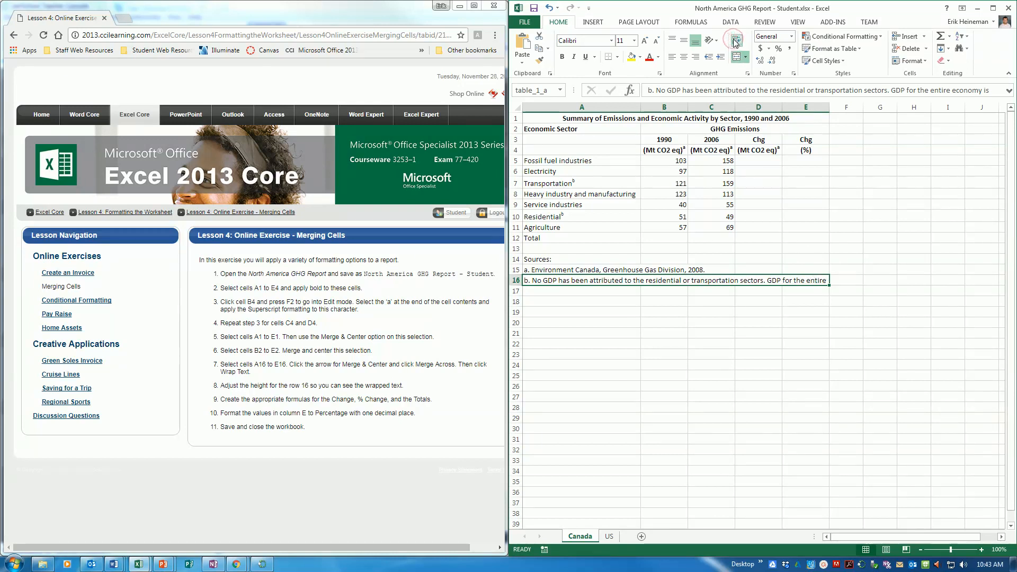
Increase the height of row 16 to fit all three lines of the wrapped source note
{"action": "left_click", "coordinate": [516, 281]}
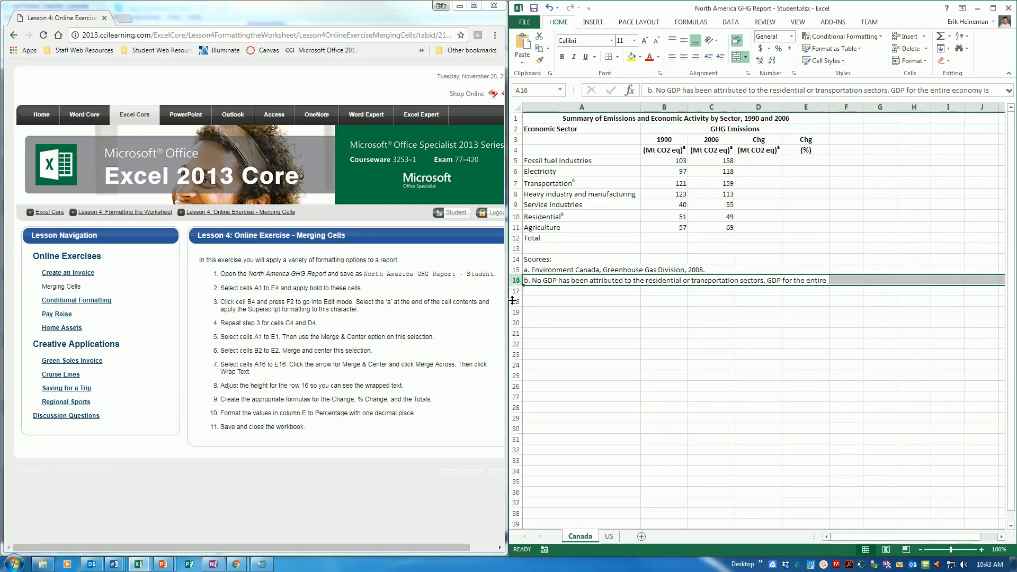
{"action": "left_click_drag", "start_coordinate": [518, 285], "coordinate": [517, 301]}
{"action": "left_click", "coordinate": [558, 320]}
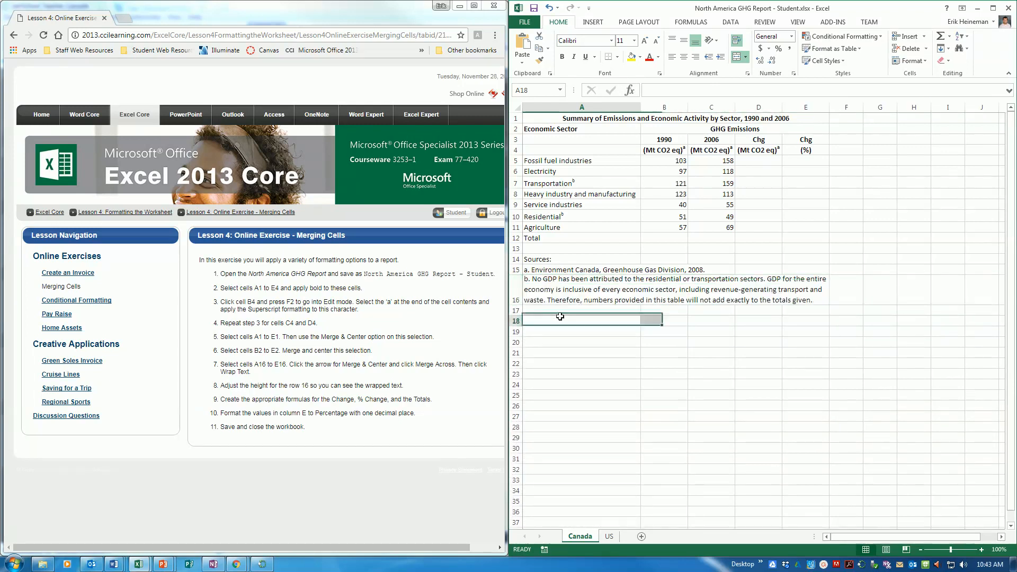
{"action": "left_click_drag", "start_coordinate": [513, 305], "coordinate": [512, 307]}
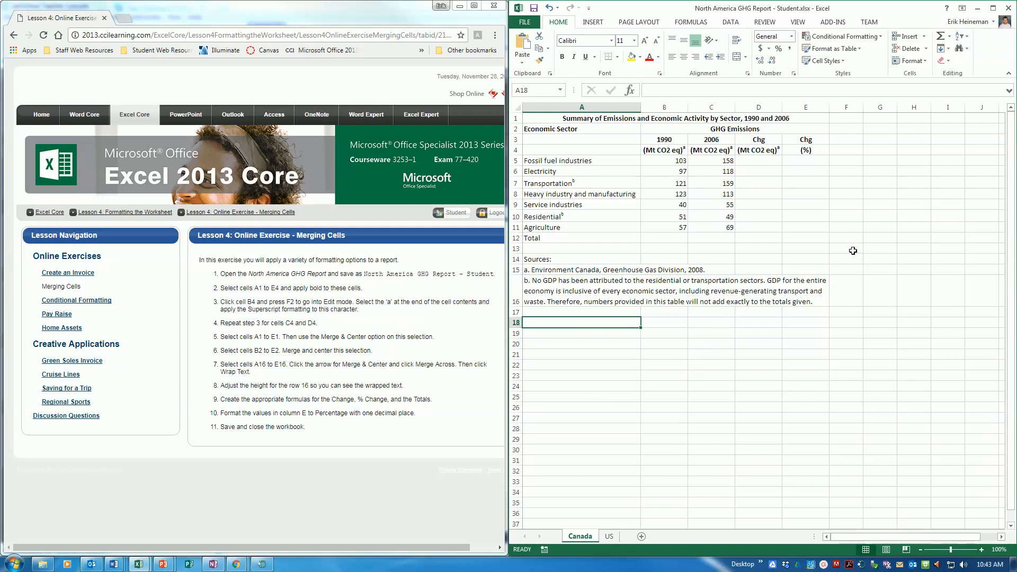
Calculate the emissions change in D5 with =C5-B5 and fill the formula down to D11
{"action": "left_click", "coordinate": [757, 161]}
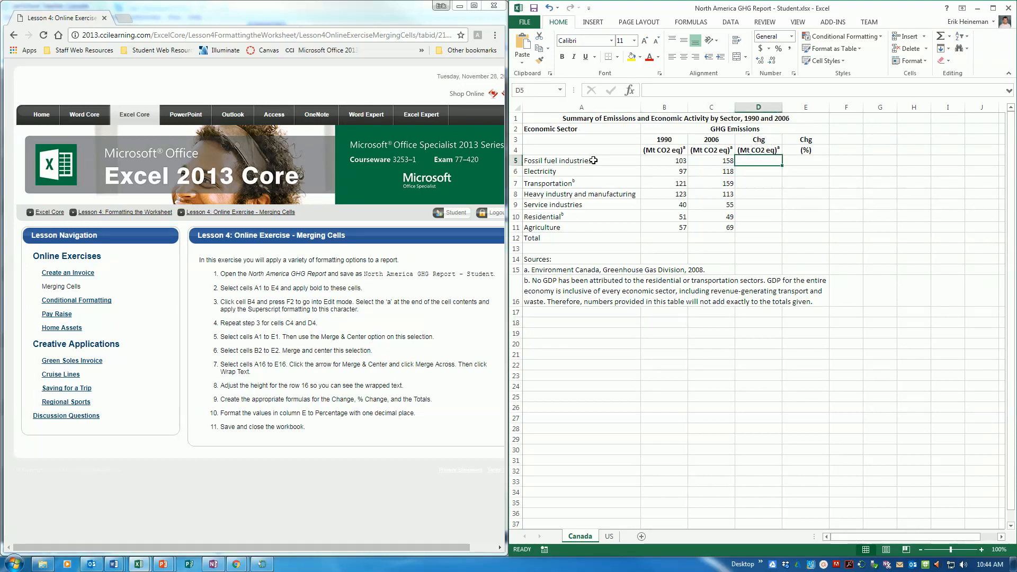
{"action": "left_click", "coordinate": [723, 162]}
{"action": "left_click", "coordinate": [682, 163]}
{"action": "left_click", "coordinate": [772, 162]}
{"action": "type", "text": "="}
{"action": "left_click", "coordinate": [719, 161]}
{"action": "type", "text": "-"}
{"action": "left_click", "coordinate": [675, 161]}
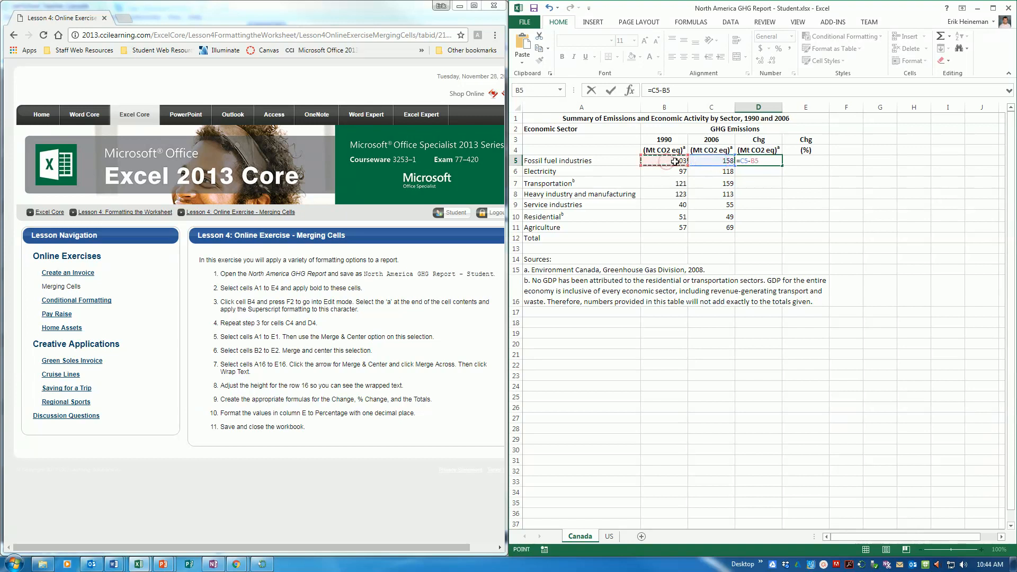
{"action": "key", "text": "Return"}
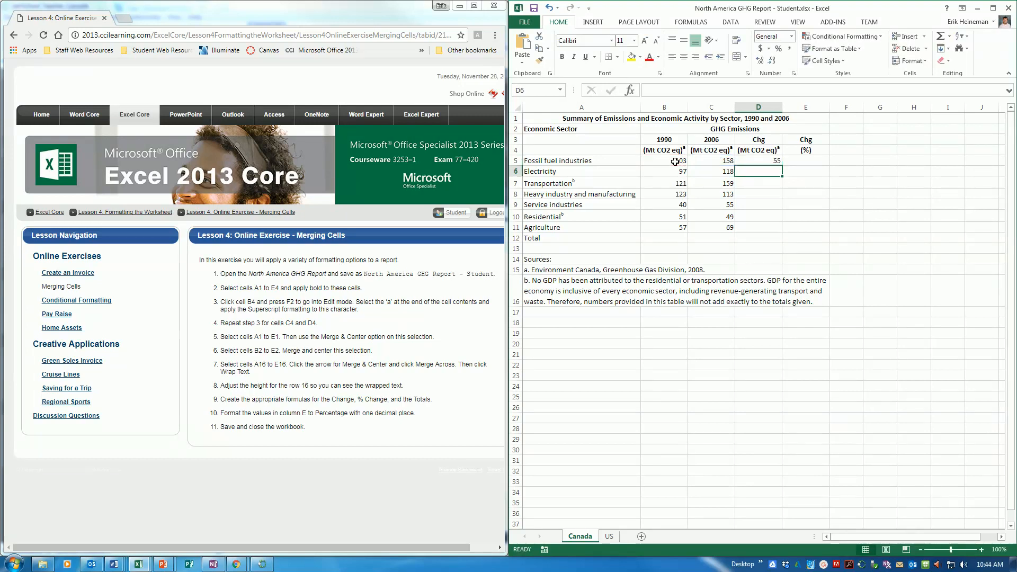
{"action": "left_click", "coordinate": [767, 158]}
{"action": "left_click_drag", "start_coordinate": [782, 166], "coordinate": [785, 238]}
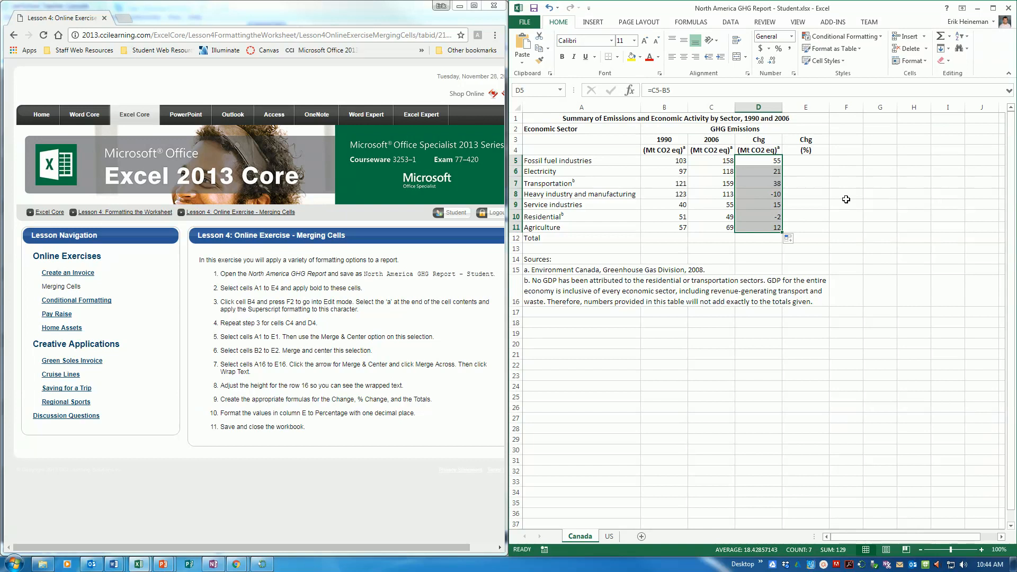
Calculate the percentage change in E5 with =D5/B5 and fill the formula down to E11
{"action": "left_click", "coordinate": [819, 165]}
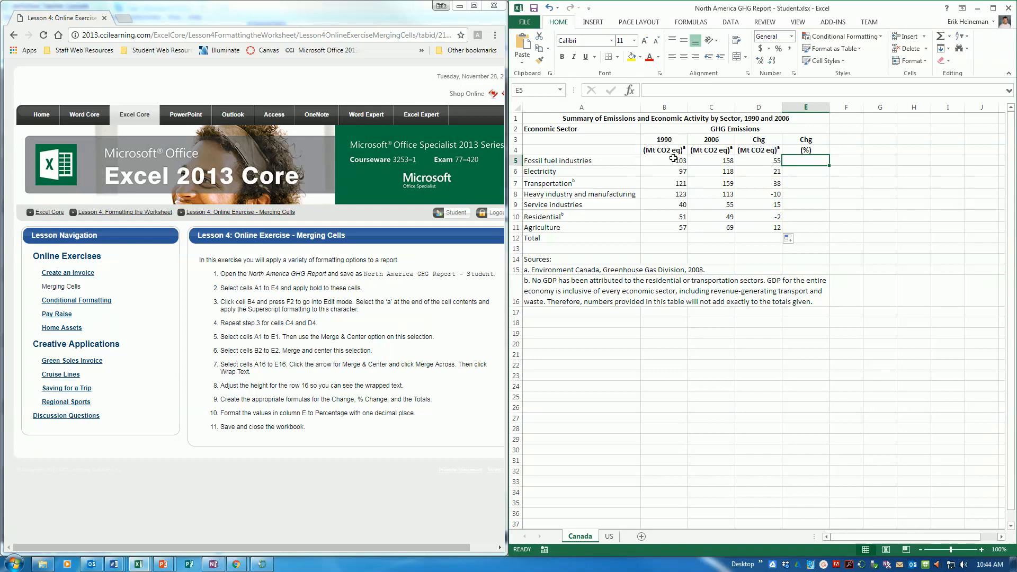
{"action": "type", "text": "="}
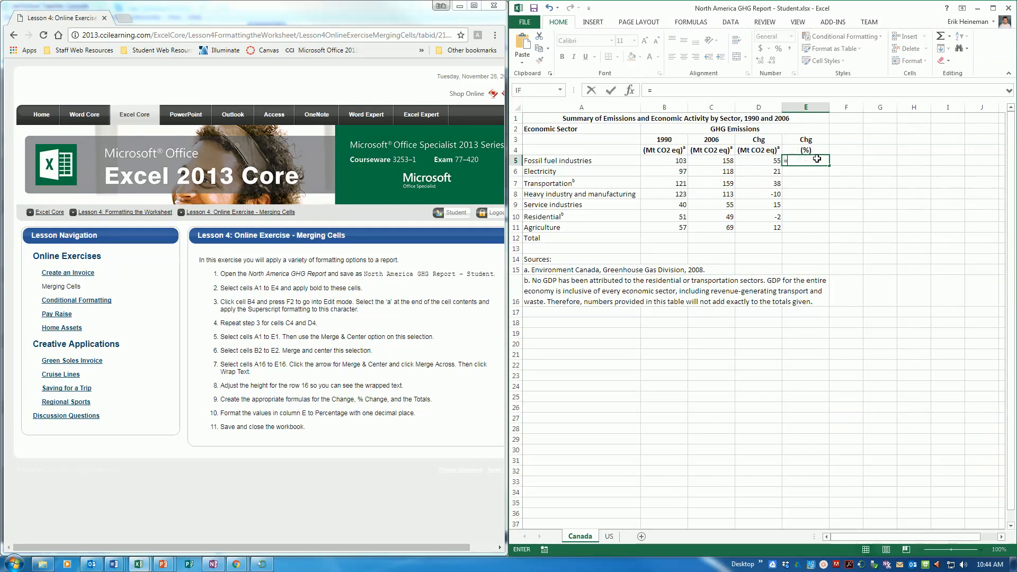
{"action": "left_click", "coordinate": [772, 162]}
{"action": "type", "text": "/"}
{"action": "left_click", "coordinate": [678, 160]}
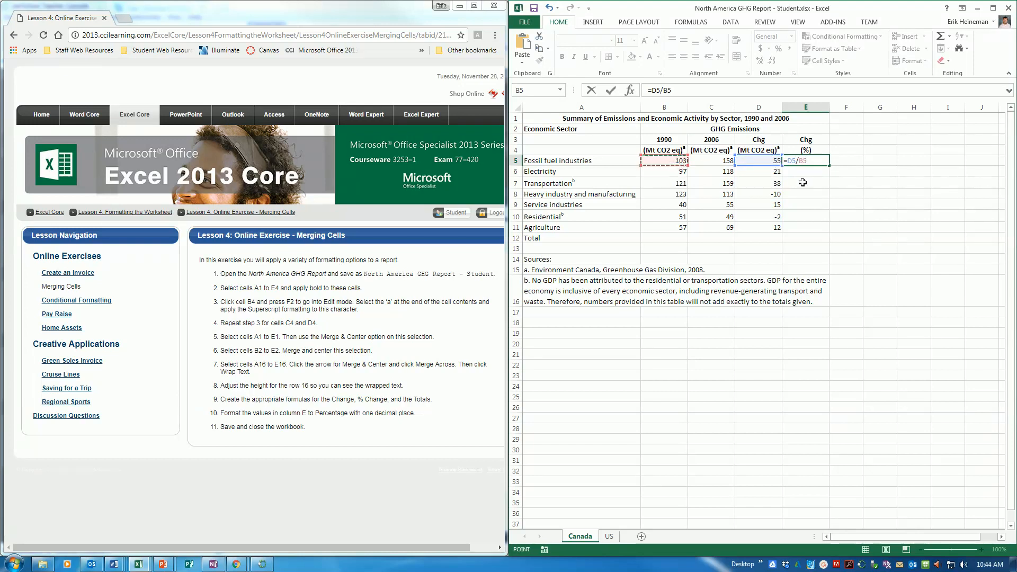
{"action": "key", "text": "Return"}
{"action": "left_click", "coordinate": [806, 160]}
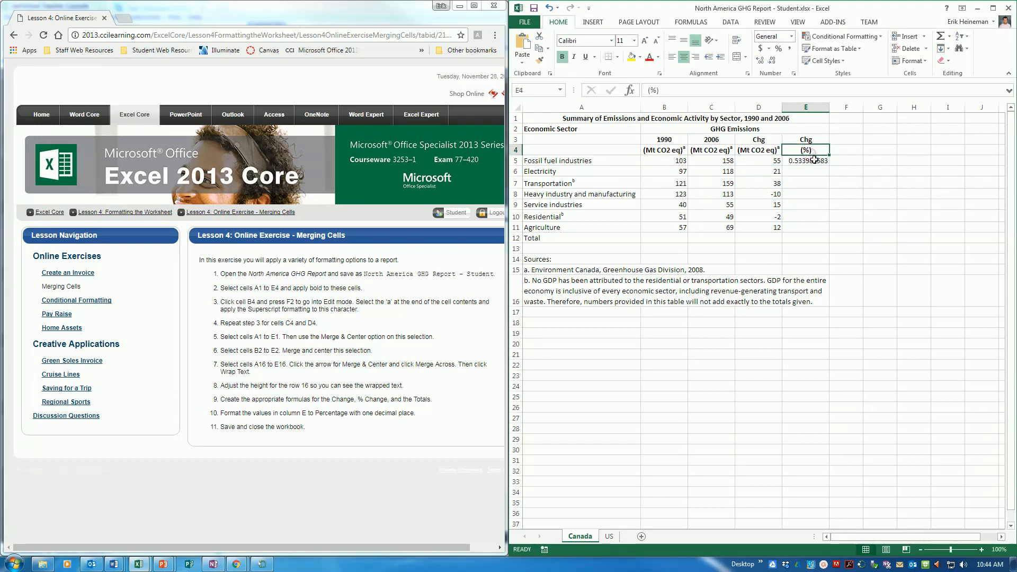
{"action": "left_click_drag", "start_coordinate": [829, 166], "coordinate": [831, 230]}
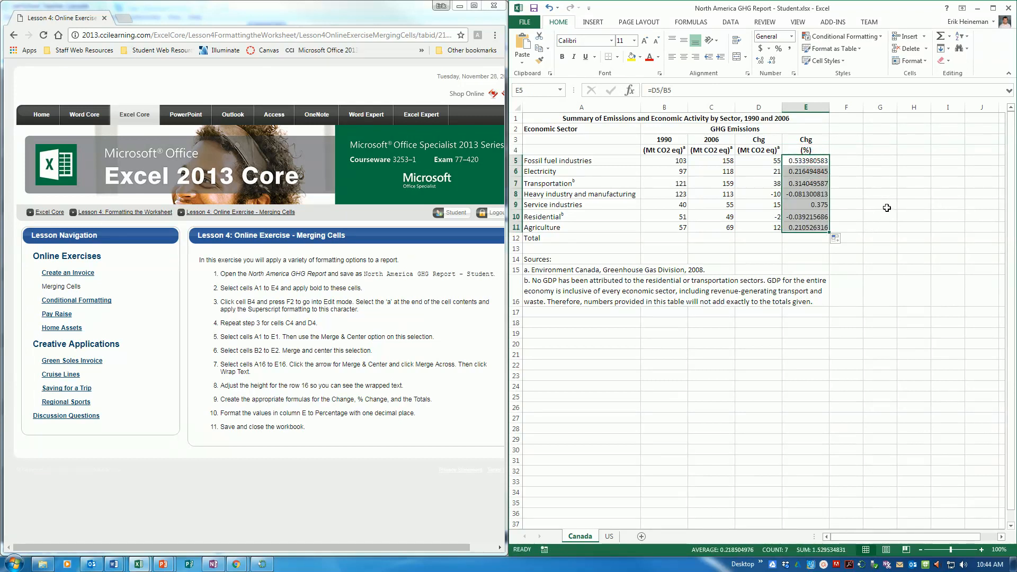
Total the 1990 and 2006 emissions in B12 and C12 with SUM formulas over rows 5 to 11
{"action": "left_click", "coordinate": [664, 236]}
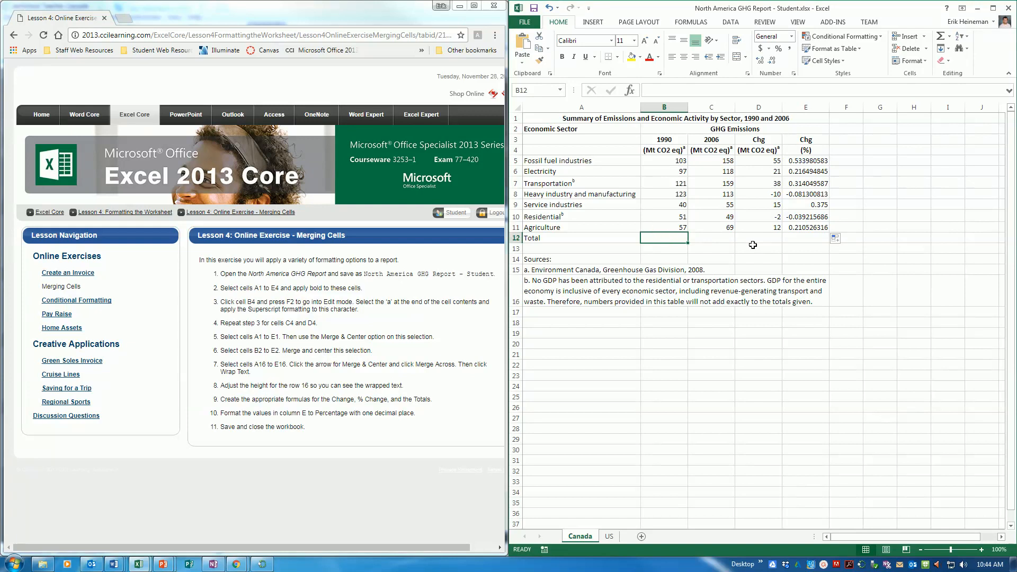
{"action": "type", "text": "=sum("}
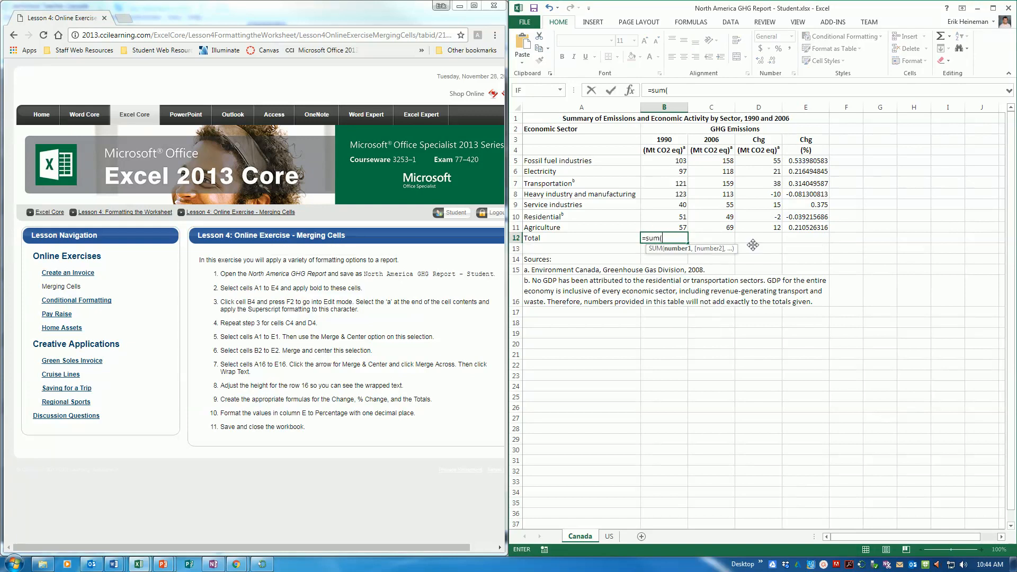
{"action": "left_click_drag", "start_coordinate": [674, 163], "coordinate": [676, 224]}
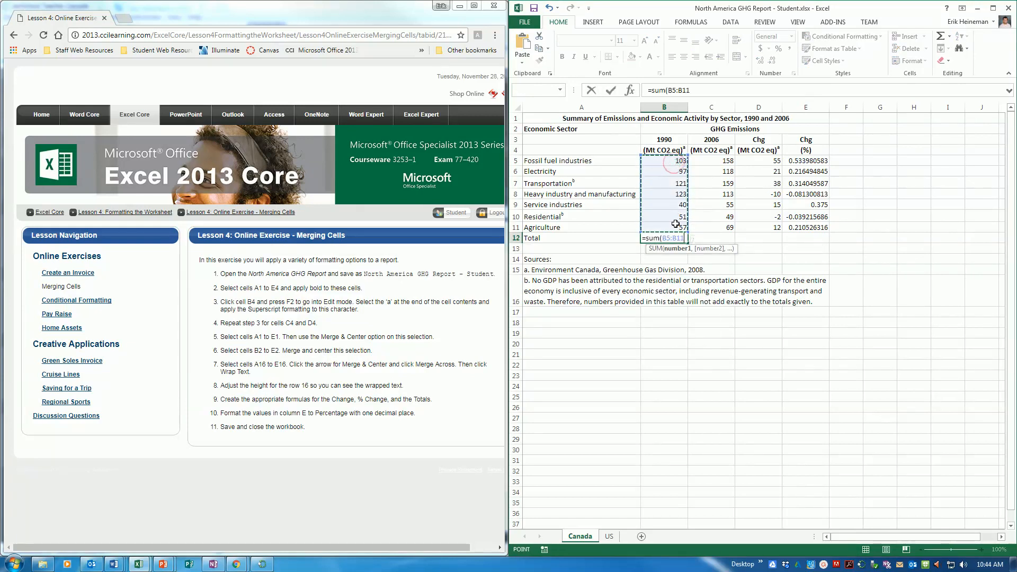
{"action": "key", "text": "Return"}
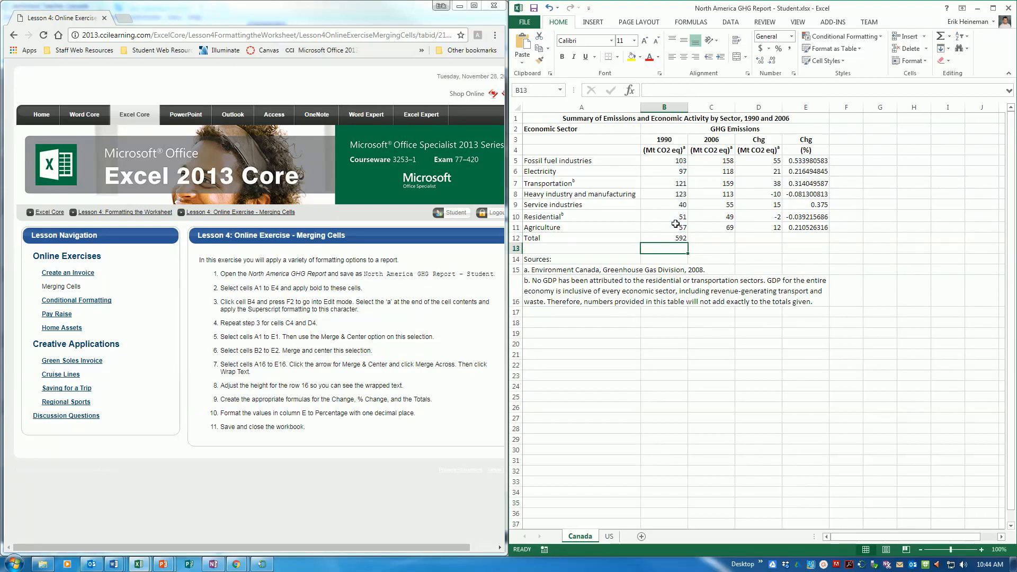
{"action": "left_click", "coordinate": [700, 236]}
{"action": "type", "text": "=sum("}
{"action": "left_click_drag", "start_coordinate": [710, 161], "coordinate": [720, 225]}
{"action": "type", "text": ")"}
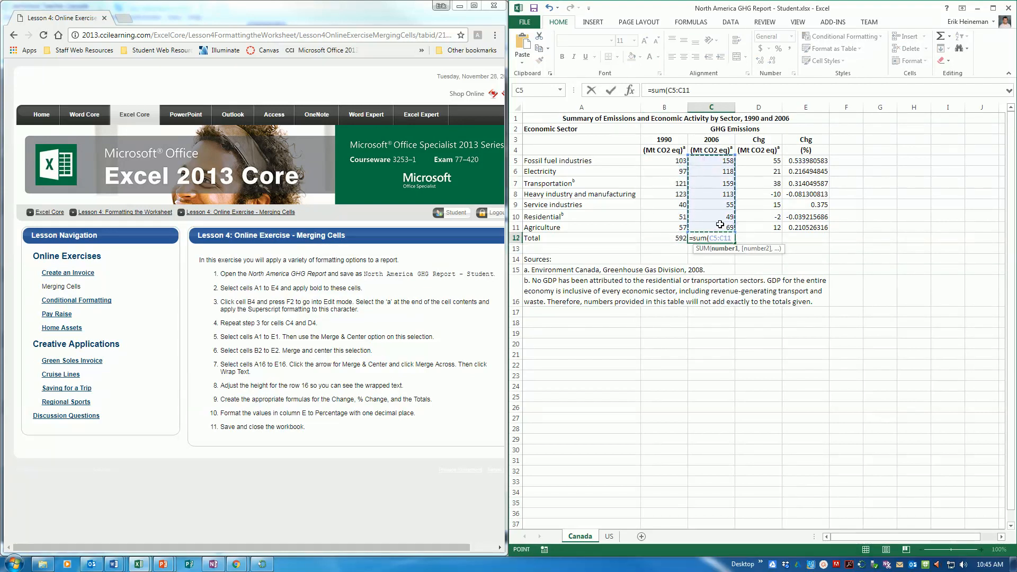
{"action": "key", "text": "Return"}
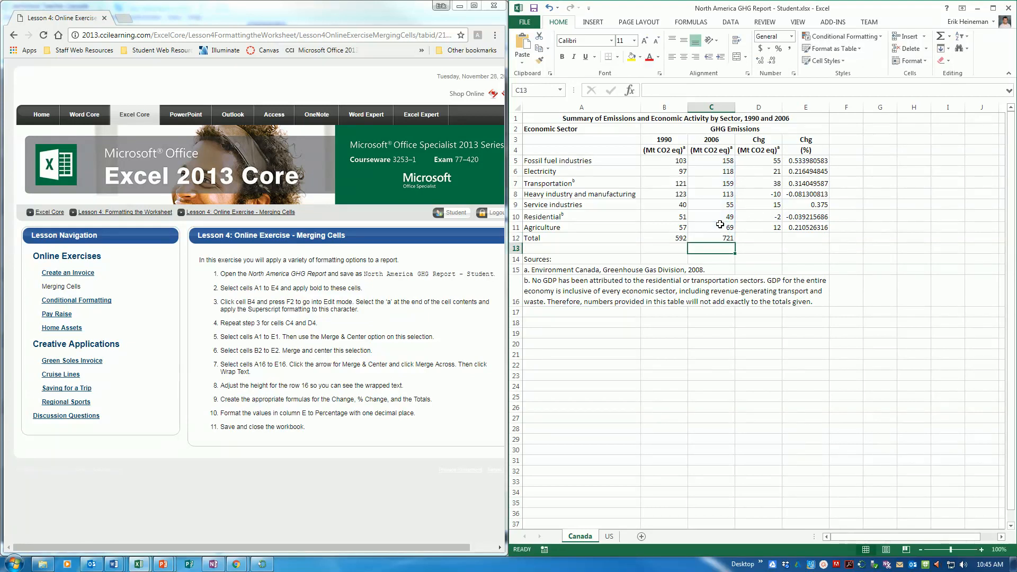
Extend the change and percentage change formulas from D11 and E11 into the Total row 12
{"action": "left_click", "coordinate": [775, 237]}
{"action": "left_click", "coordinate": [775, 227]}
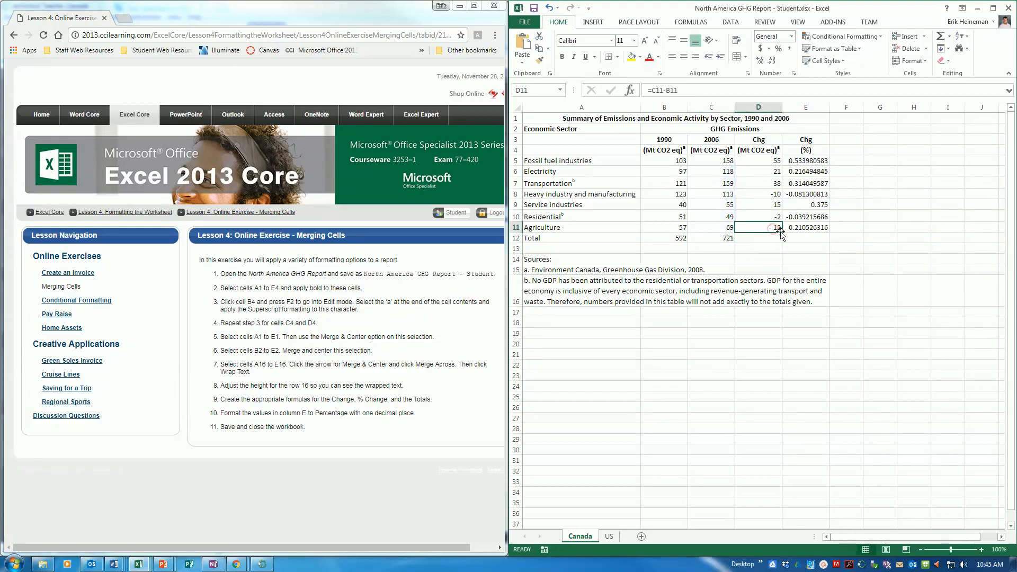
{"action": "left_click_drag", "start_coordinate": [783, 232], "coordinate": [833, 242]}
{"action": "left_click", "coordinate": [801, 227]}
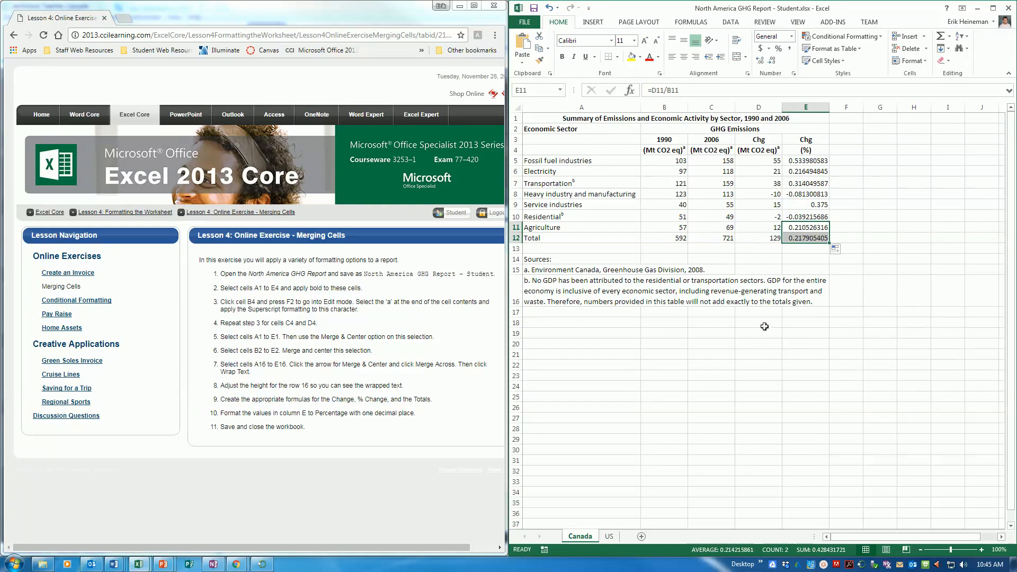
Format E5:E12 as Percentage with one decimal place and save the workbook
{"action": "left_click_drag", "start_coordinate": [801, 164], "coordinate": [809, 242]}
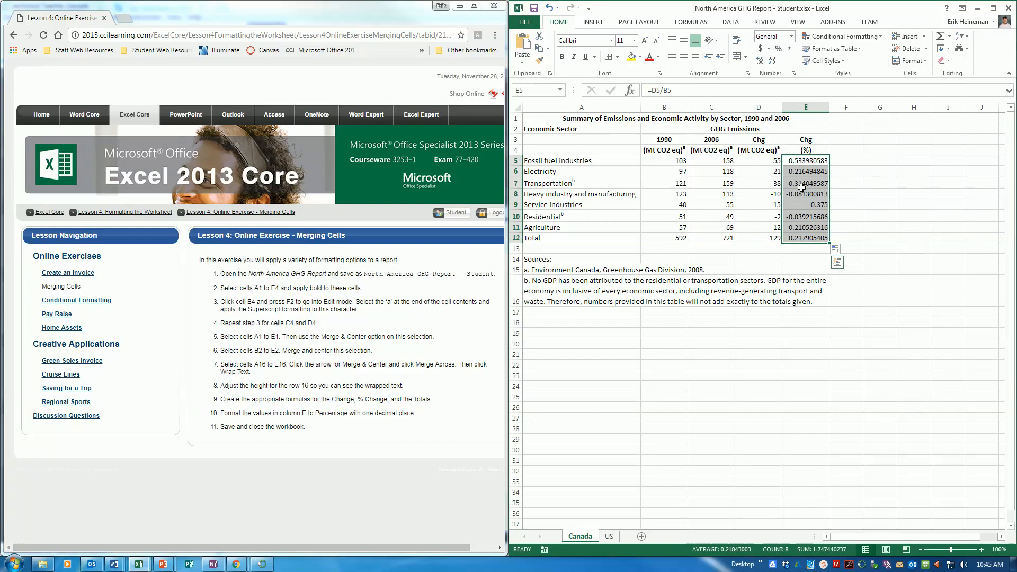
{"action": "left_click", "coordinate": [779, 49]}
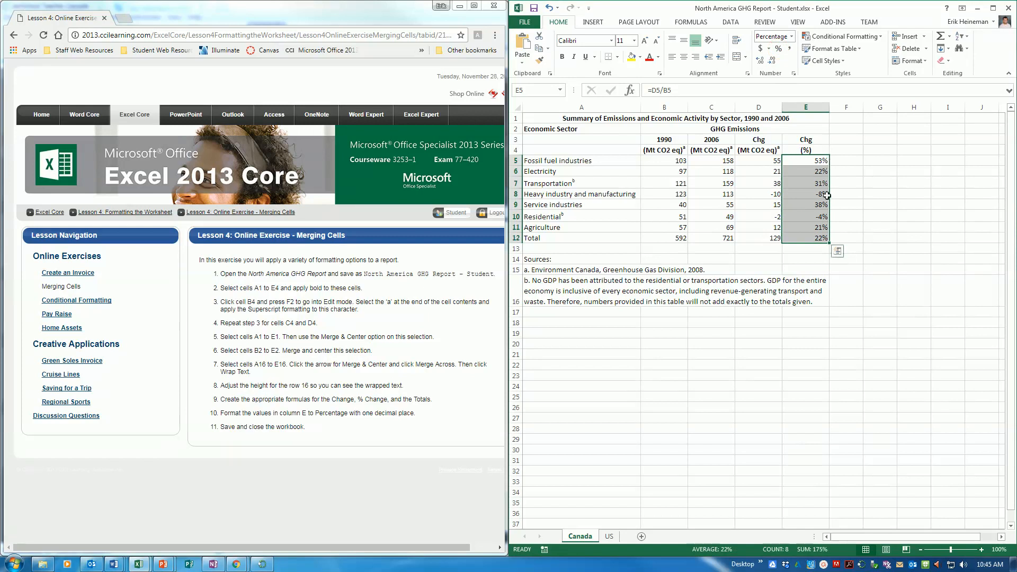
{"action": "left_click", "coordinate": [763, 62]}
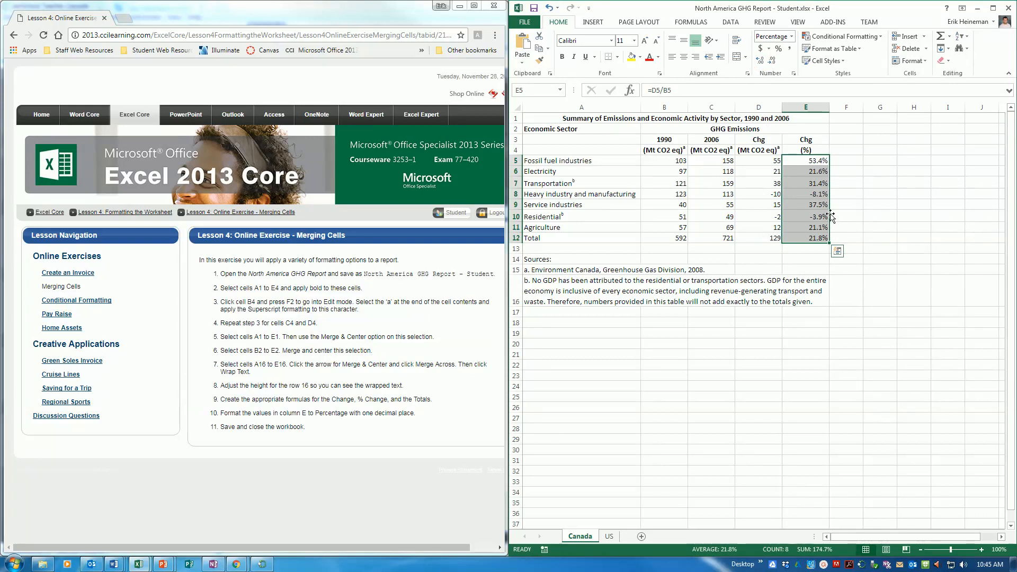
{"action": "left_click", "coordinate": [535, 8]}
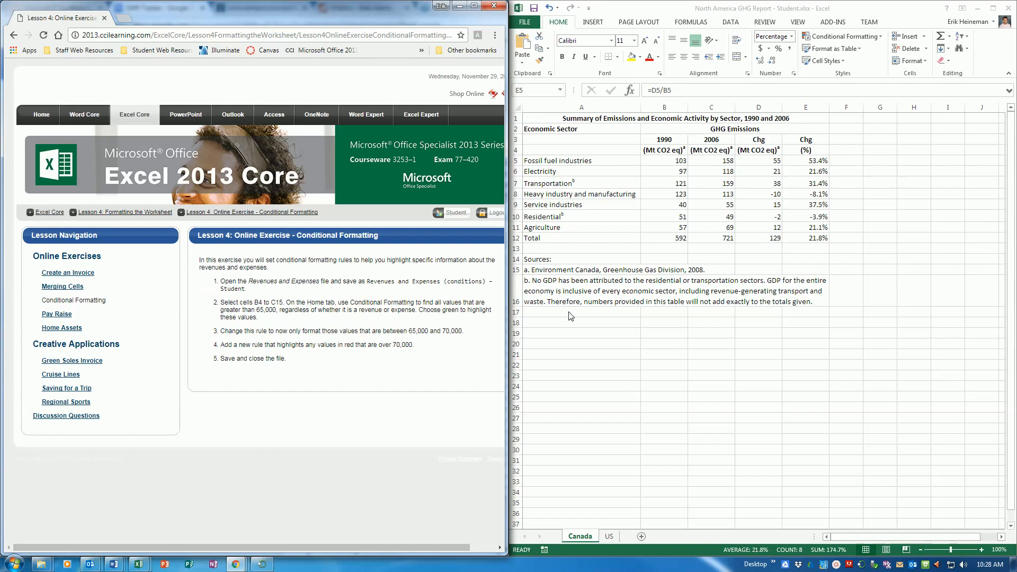
Open Revenue and Expenses.xlsx from the 3253-Microsite-Student-Files folder and dock its window beside the exercise instructions
{"action": "left_click", "coordinate": [525, 22]}
{"action": "left_click", "coordinate": [531, 108]}
{"action": "left_click", "coordinate": [642, 243]}
{"action": "left_click", "coordinate": [815, 188]}
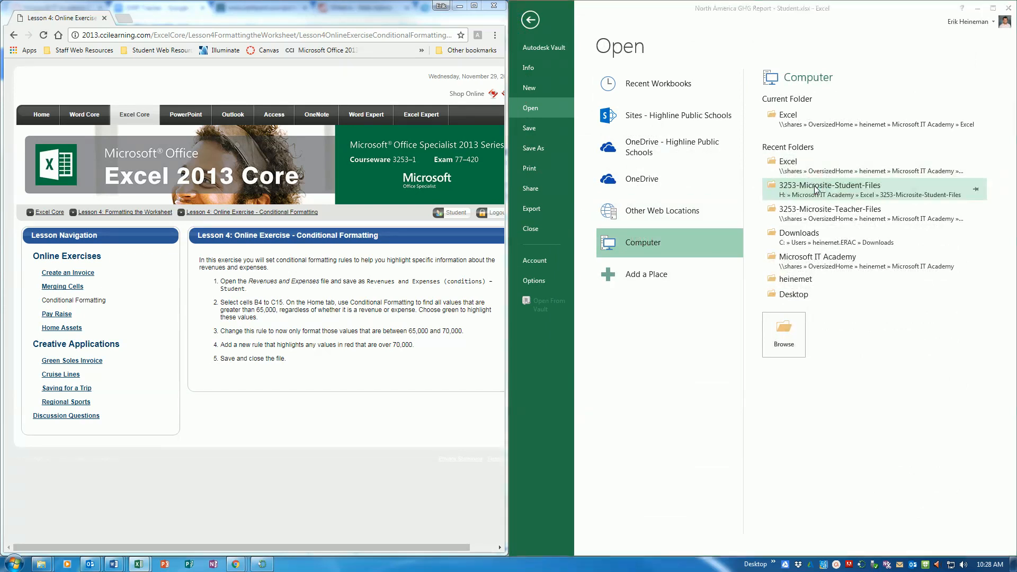
{"action": "left_click", "coordinate": [677, 164]}
{"action": "scroll", "coordinate": [673, 165], "scroll_direction": "down", "scroll_amount": 5}
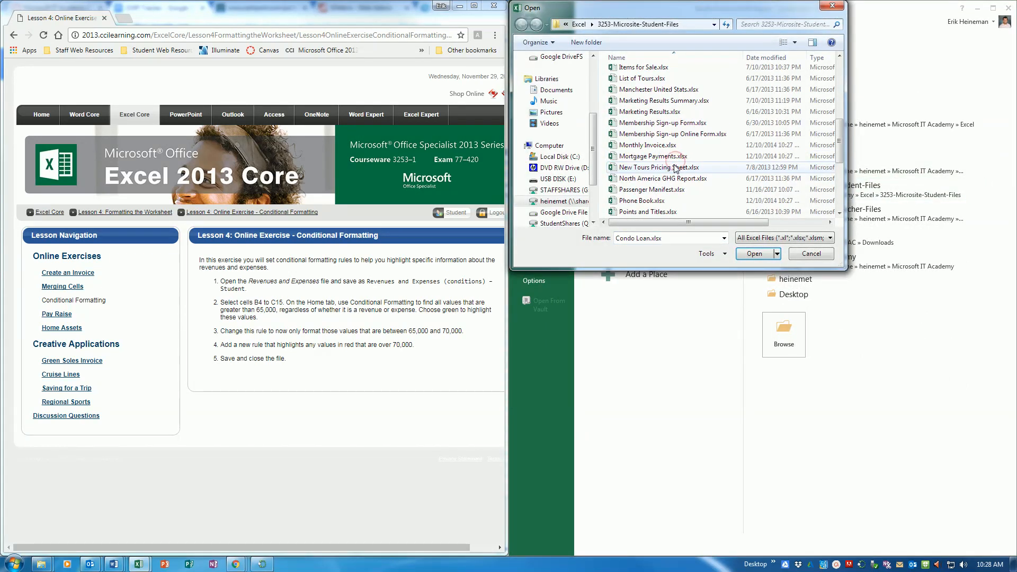
{"action": "double_click", "coordinate": [656, 168]}
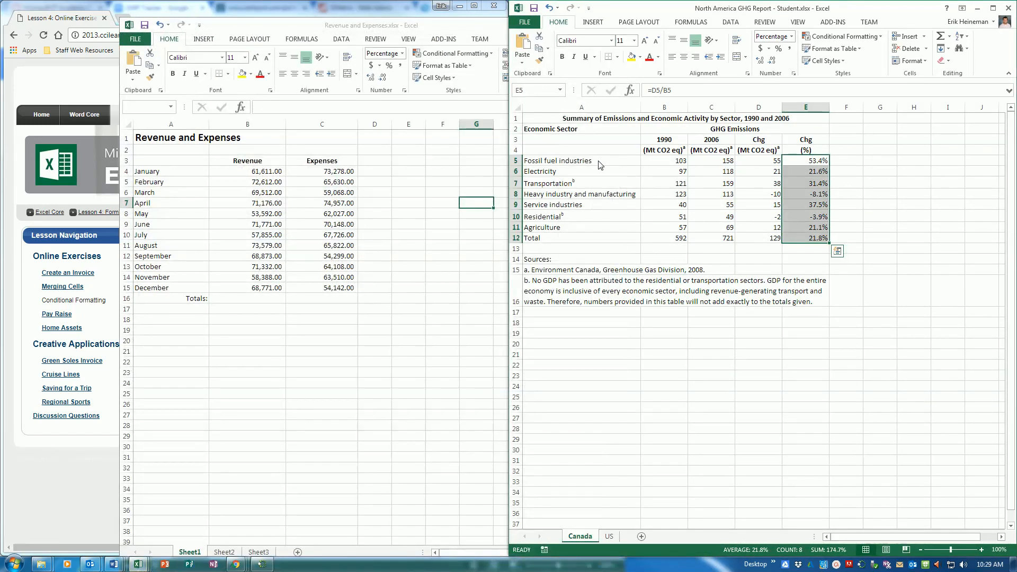
{"action": "left_click", "coordinate": [433, 29]}
{"action": "key", "text": "super+Right"}
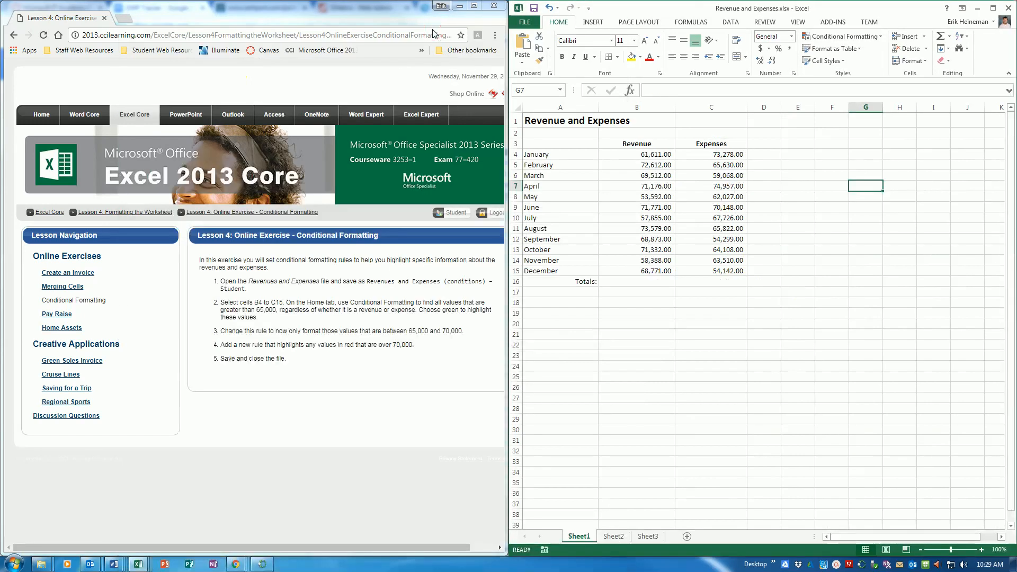
Save a copy of the workbook in the Excel folder as Revenue and Expenses - Student.xlsx
{"action": "left_click", "coordinate": [526, 22]}
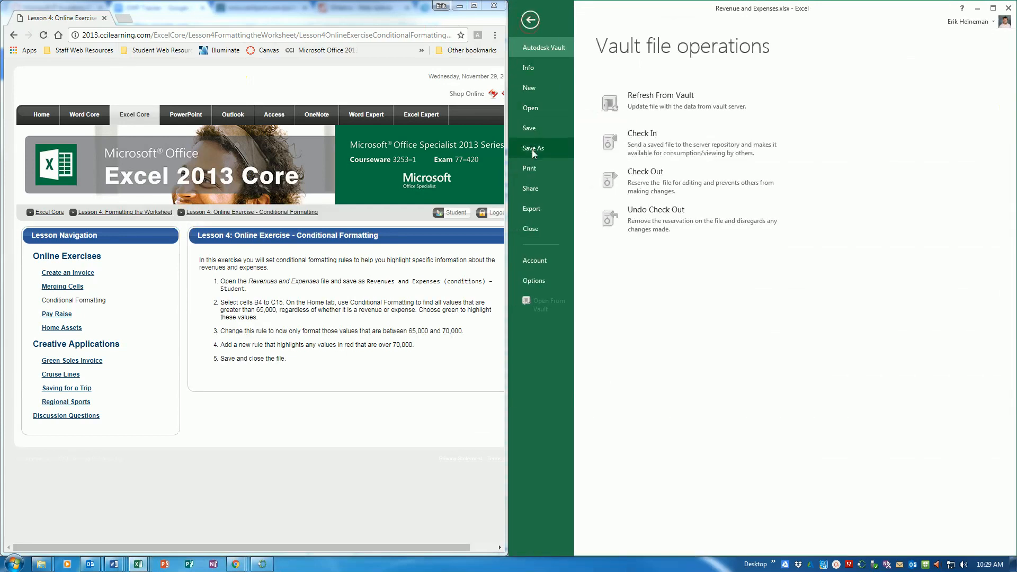
{"action": "left_click", "coordinate": [533, 149]}
{"action": "left_click", "coordinate": [820, 166]}
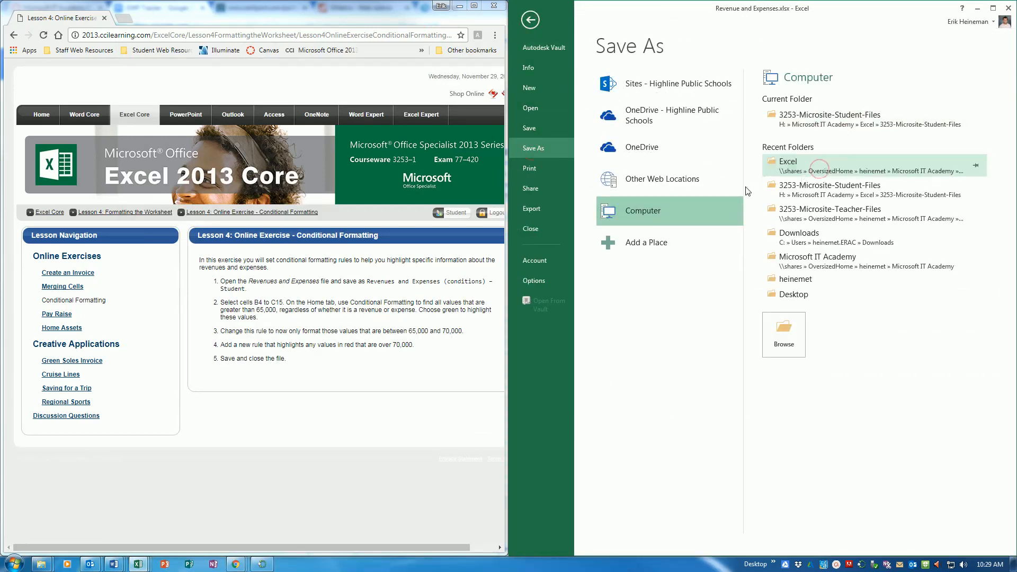
{"action": "left_click", "coordinate": [643, 197]}
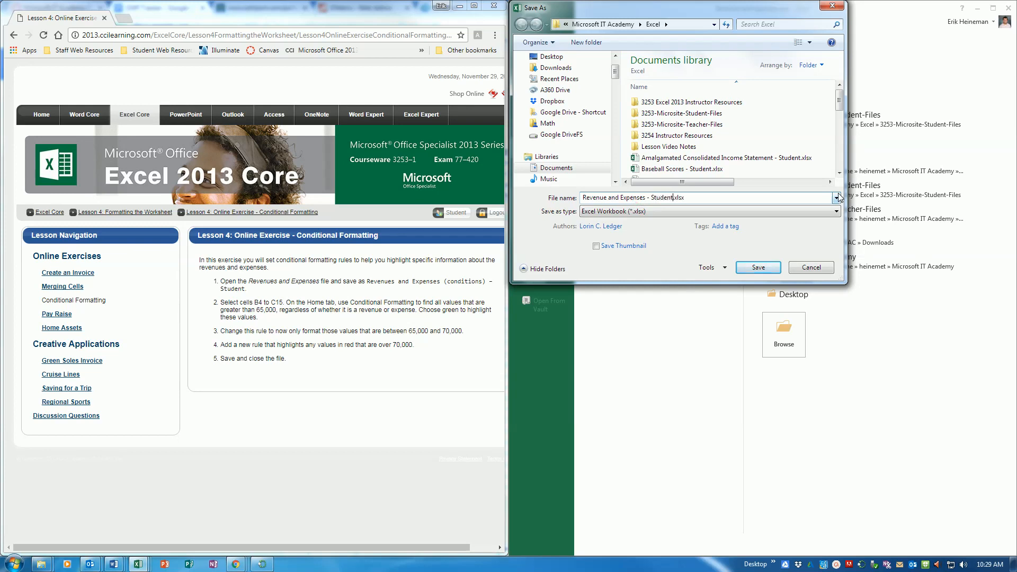
{"action": "type", "text": "- Student"}
{"action": "key", "text": "Return"}
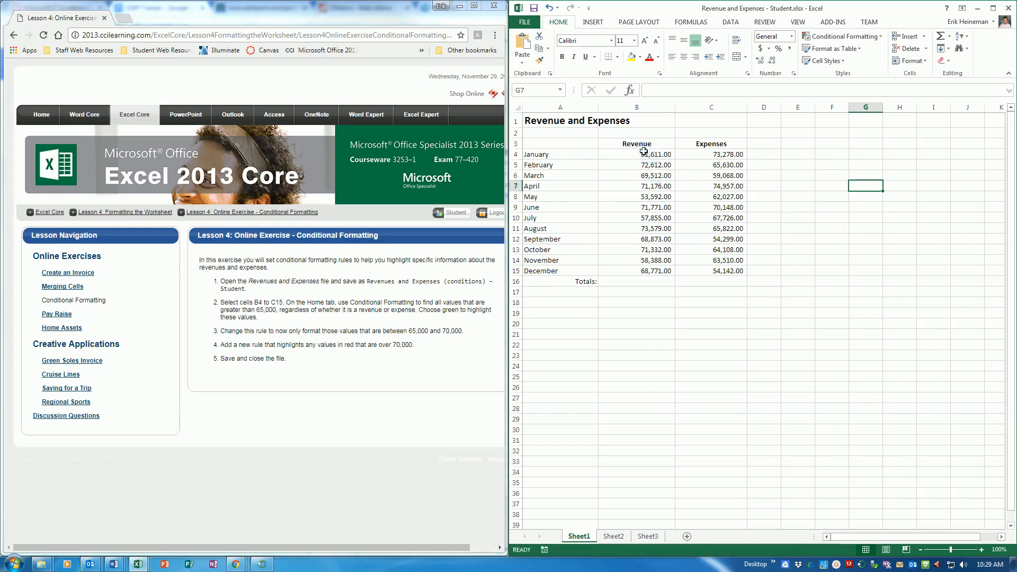
Add a Greater Than conditional format to B4:C15 for values above 65000, using Green Fill with Dark Green Text
{"action": "left_click", "coordinate": [629, 155]}
{"action": "mouse_move", "coordinate": [628, 155]}
{"action": "left_mouse_down"}
{"action": "mouse_move", "coordinate": [715, 167]}
{"action": "mouse_move", "coordinate": [719, 271]}
{"action": "left_mouse_up"}
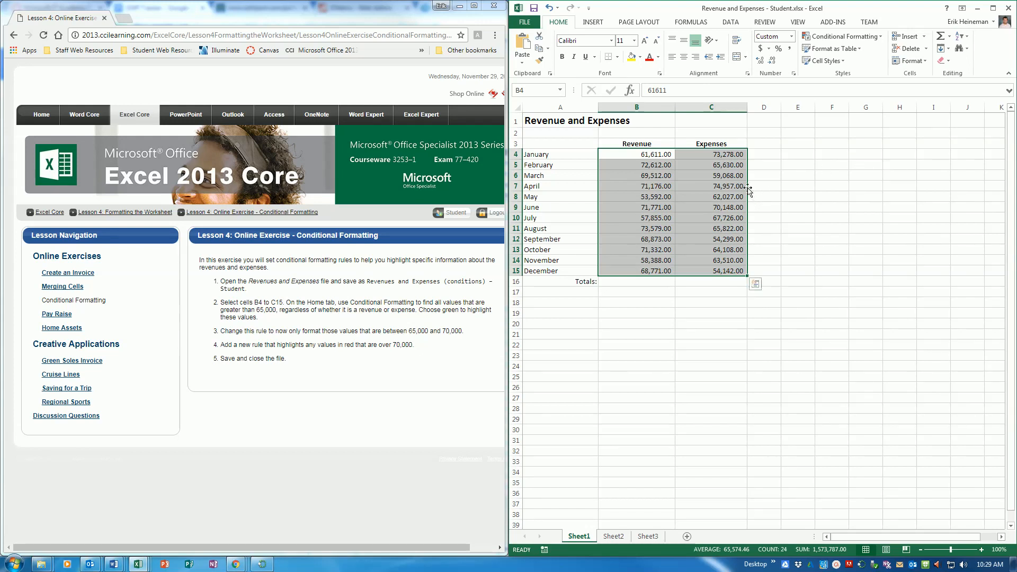
{"action": "left_click", "coordinate": [860, 38]}
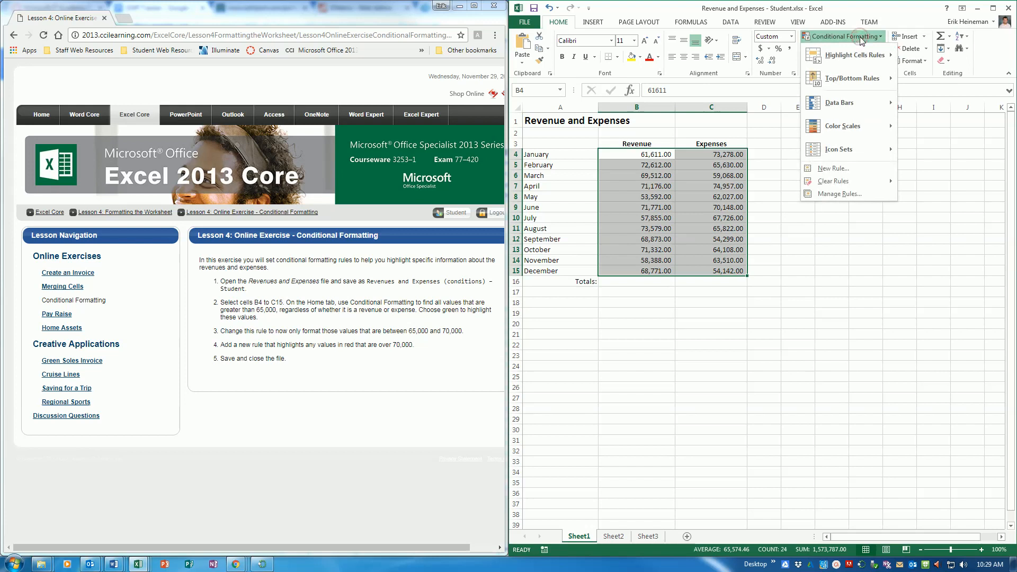
{"action": "mouse_move", "coordinate": [860, 55]}
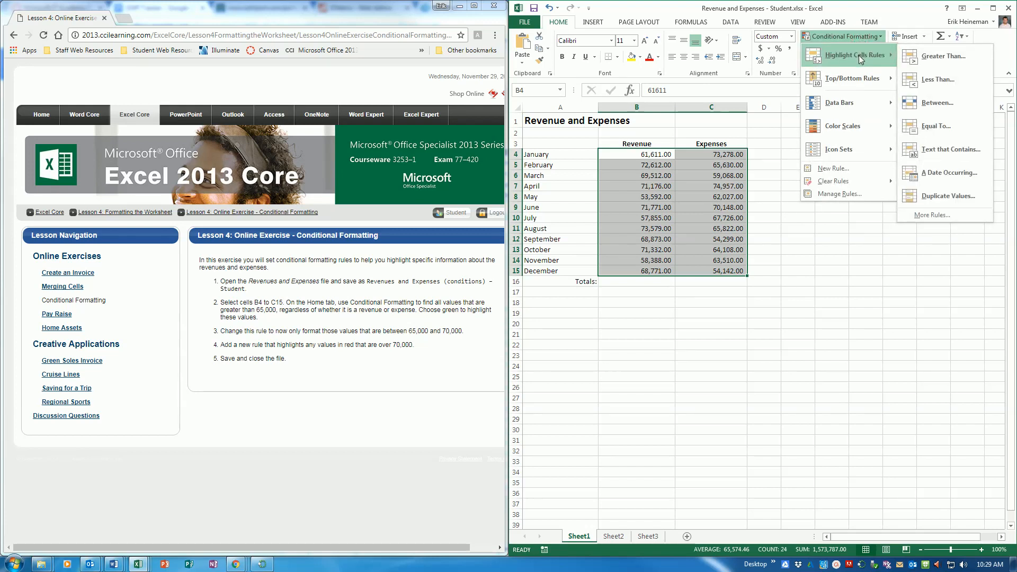
{"action": "left_click", "coordinate": [937, 53]}
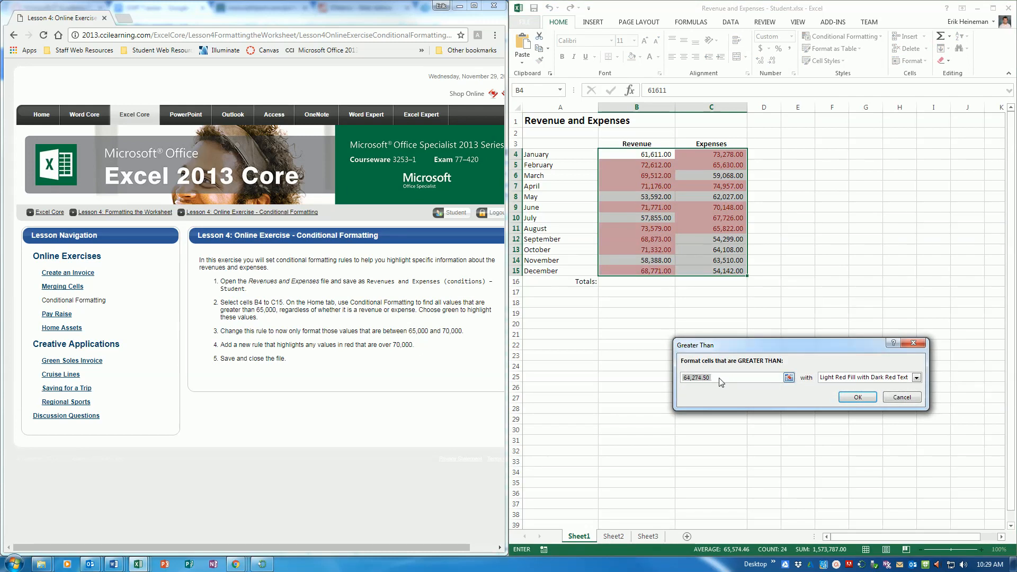
{"action": "type", "text": "65000"}
{"action": "left_click", "coordinate": [917, 378]}
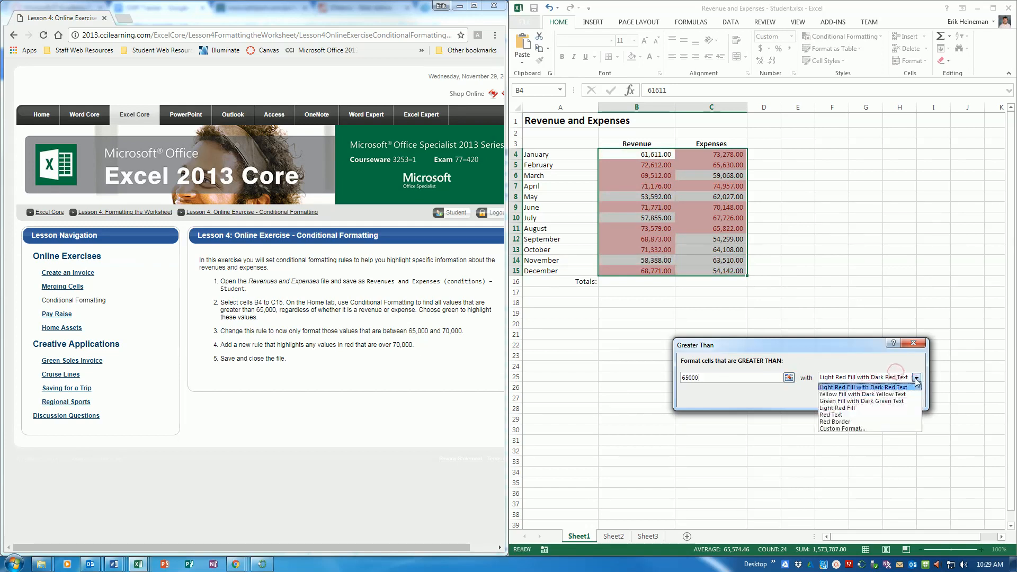
{"action": "left_click", "coordinate": [866, 402]}
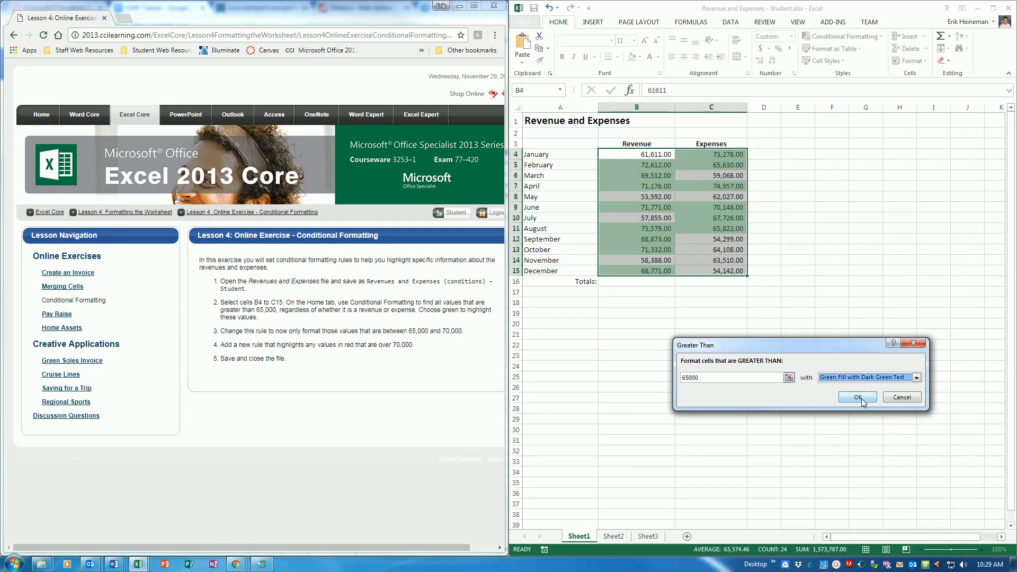
{"action": "left_click", "coordinate": [858, 397]}
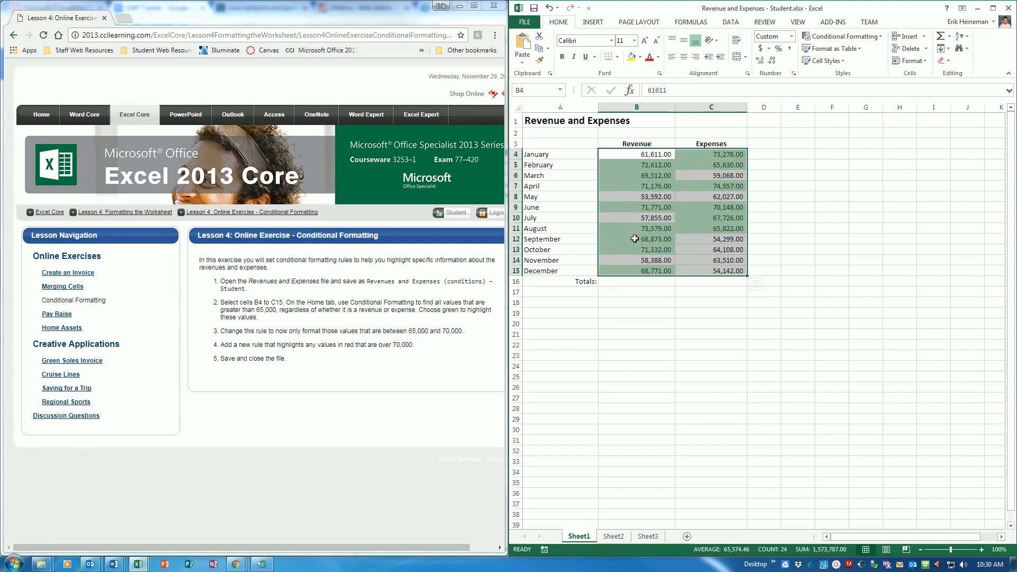
Change the B4:C15 conditional formatting rule to highlight cell values between 65000 and 70000, keeping its green format
{"action": "left_click", "coordinate": [875, 39]}
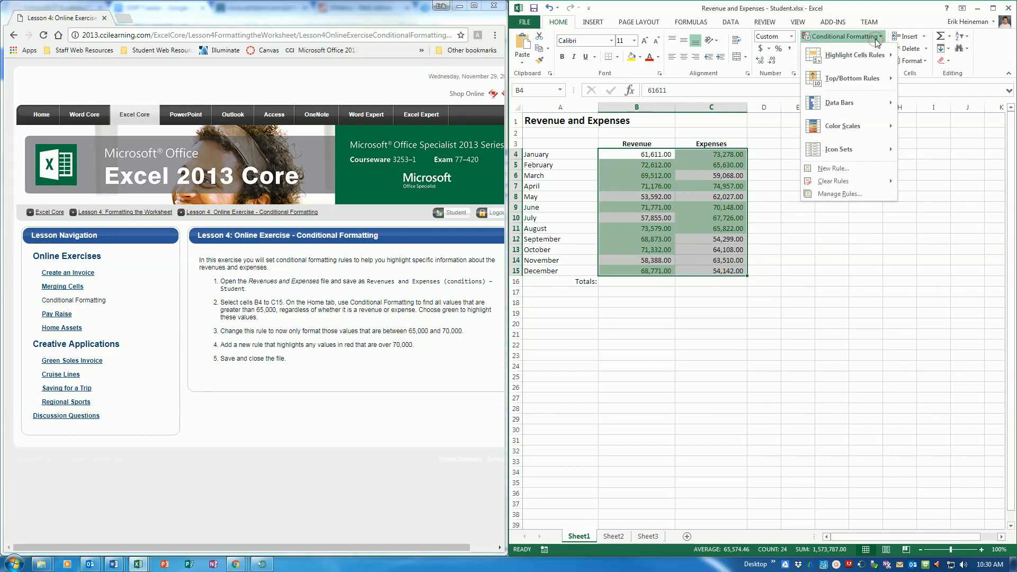
{"action": "left_click", "coordinate": [830, 195]}
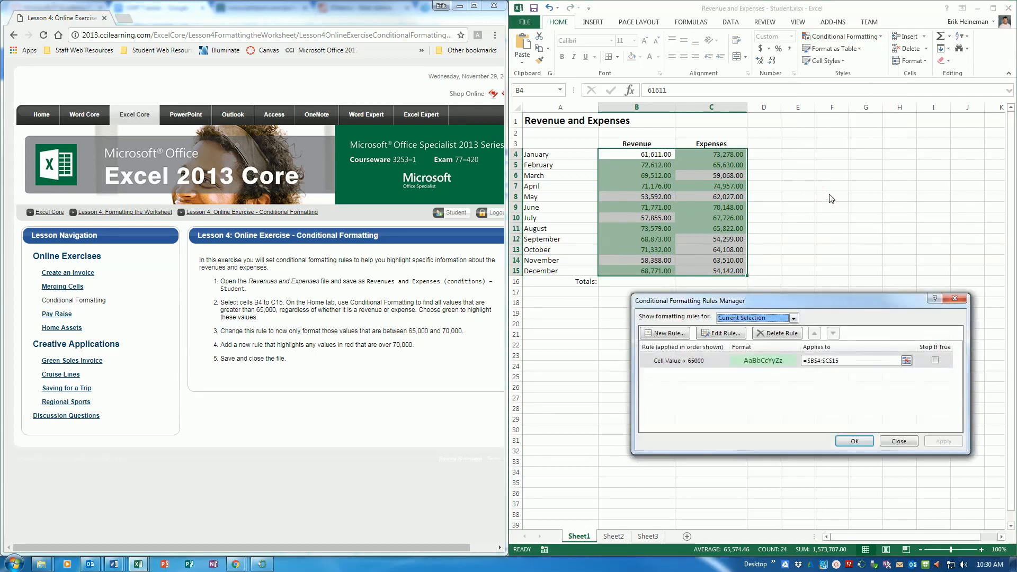
{"action": "left_click", "coordinate": [719, 333]}
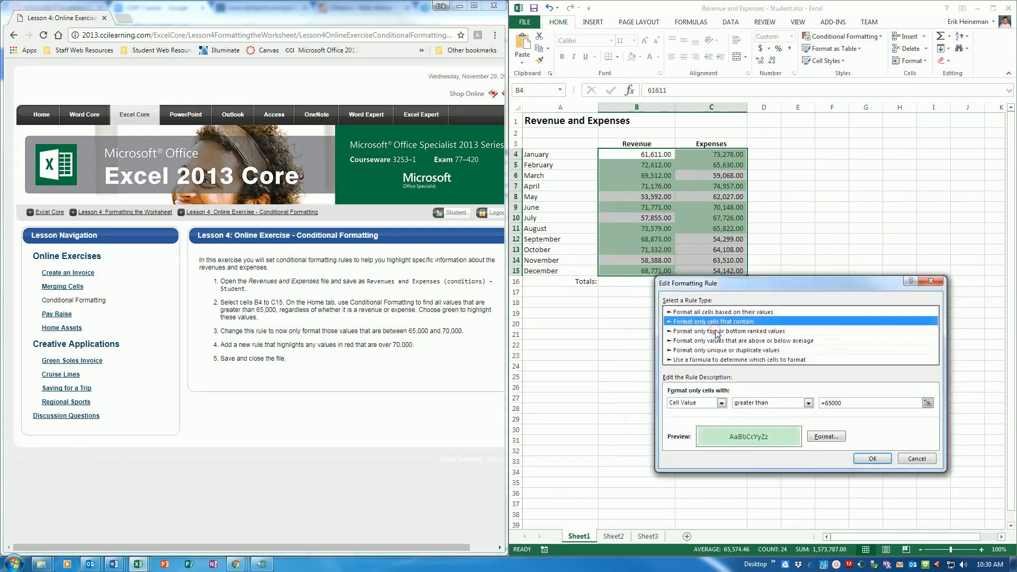
{"action": "left_click", "coordinate": [806, 403]}
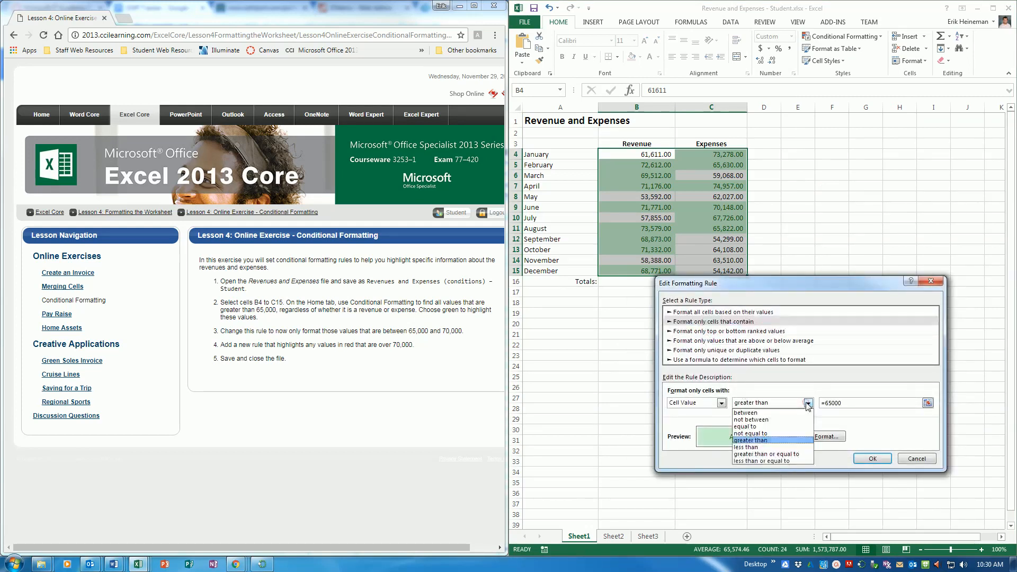
{"action": "left_click", "coordinate": [790, 412]}
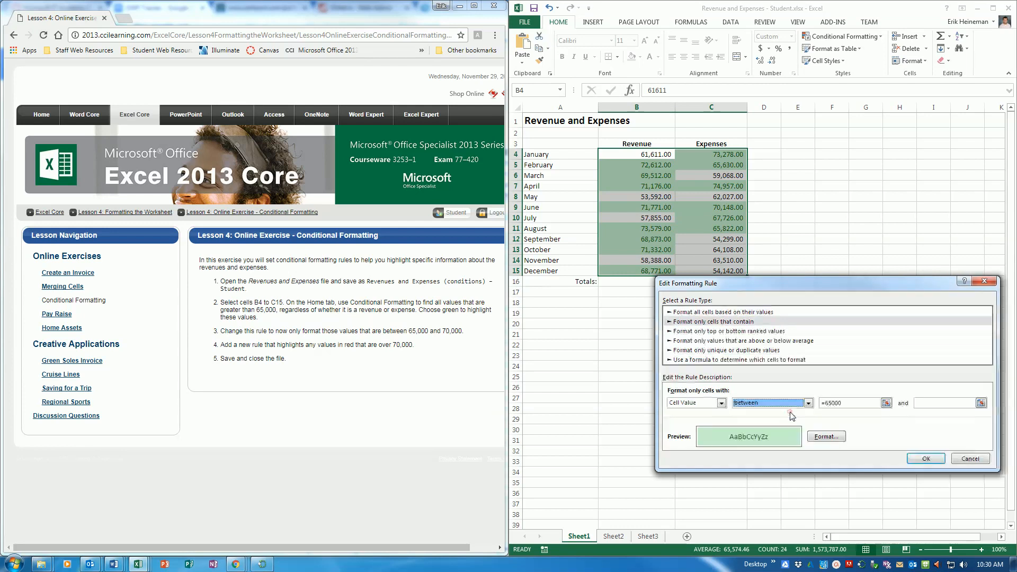
{"action": "left_click", "coordinate": [932, 402]}
{"action": "type", "text": "70000"}
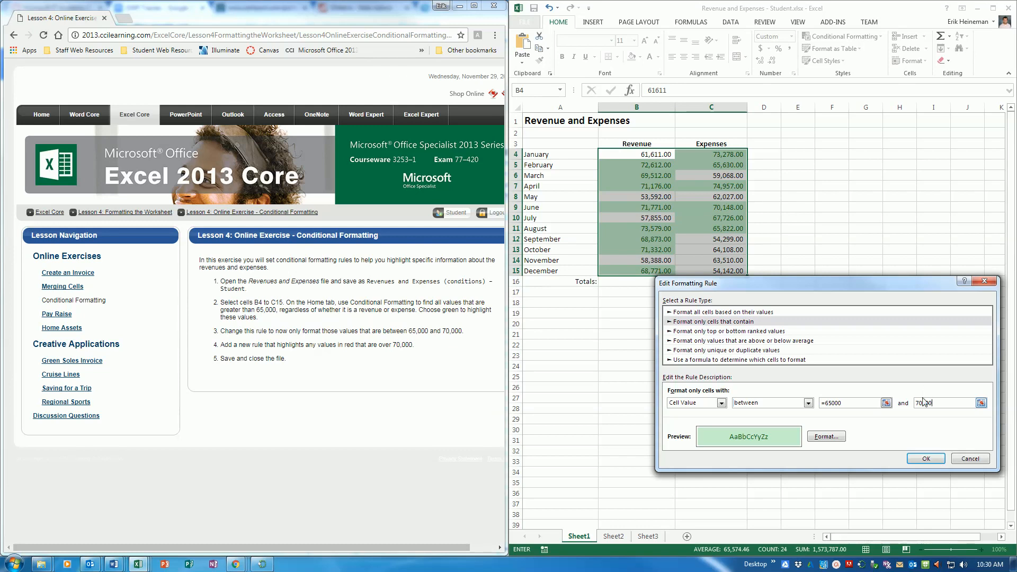
{"action": "left_click", "coordinate": [925, 459]}
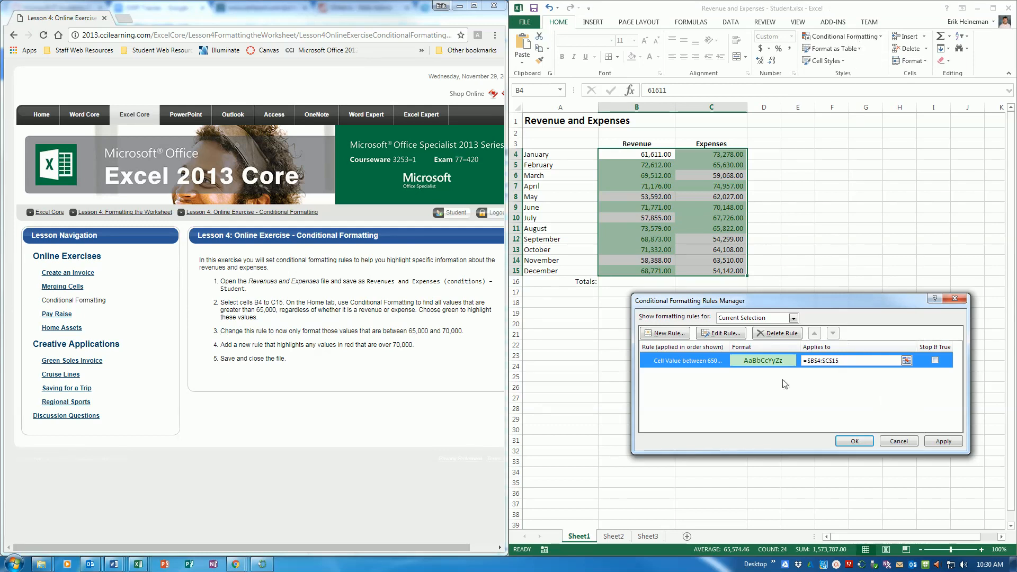
Add a second conditional formatting rule giving cell values greater than 70000 a red fill
{"action": "left_click", "coordinate": [666, 334]}
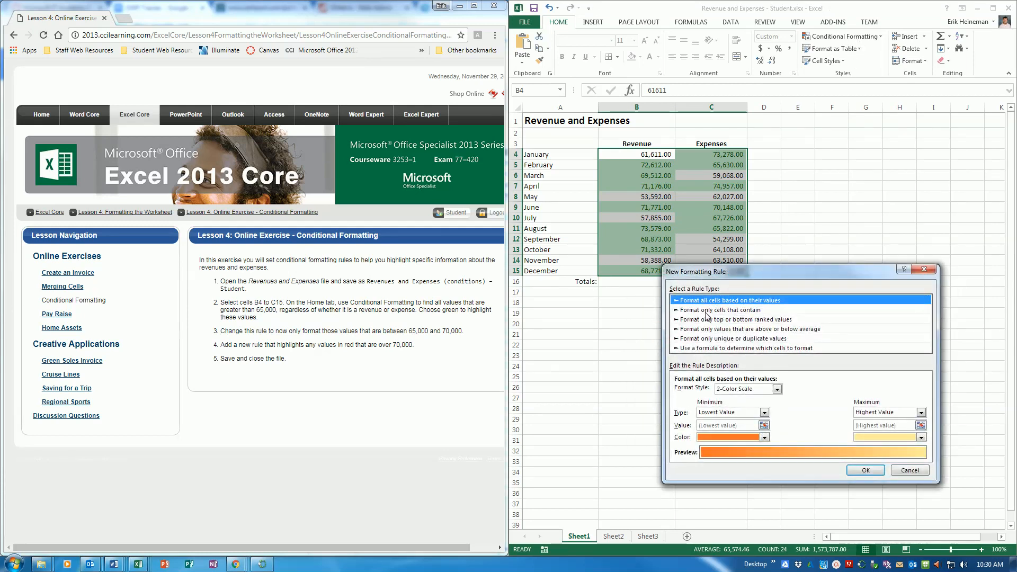
{"action": "left_click", "coordinate": [709, 311]}
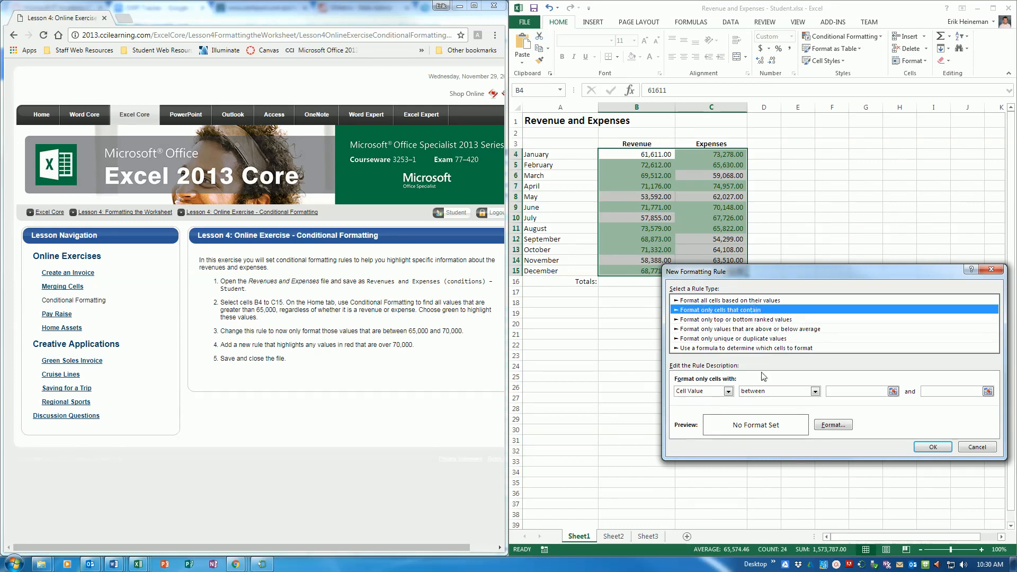
{"action": "left_click", "coordinate": [763, 391]}
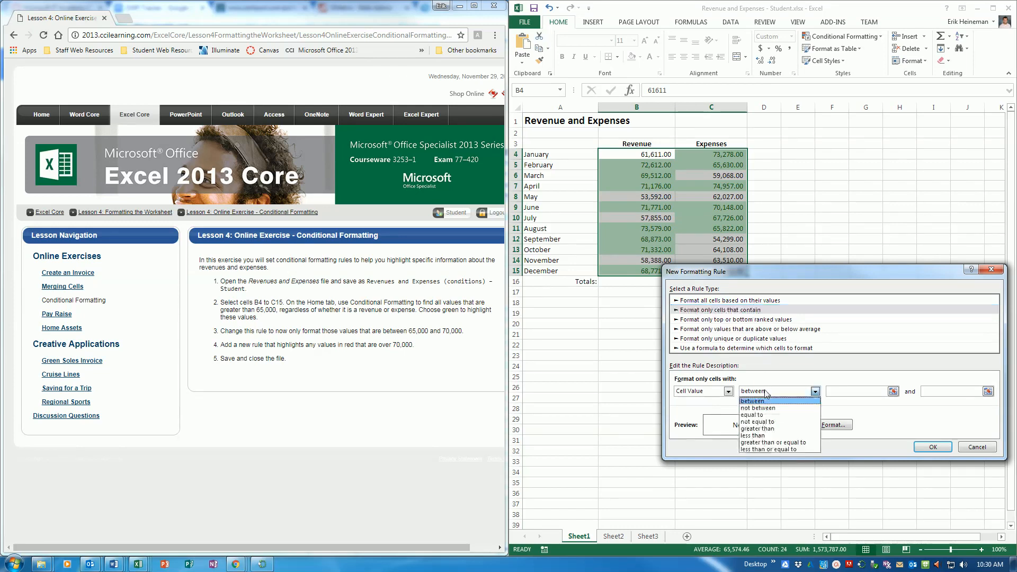
{"action": "left_click", "coordinate": [765, 430]}
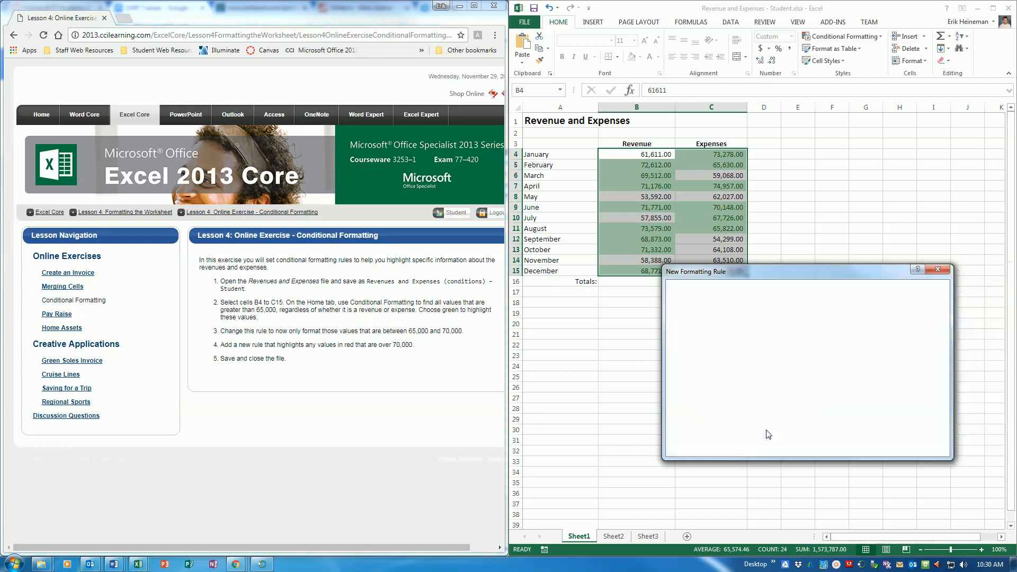
{"action": "left_click", "coordinate": [854, 393]}
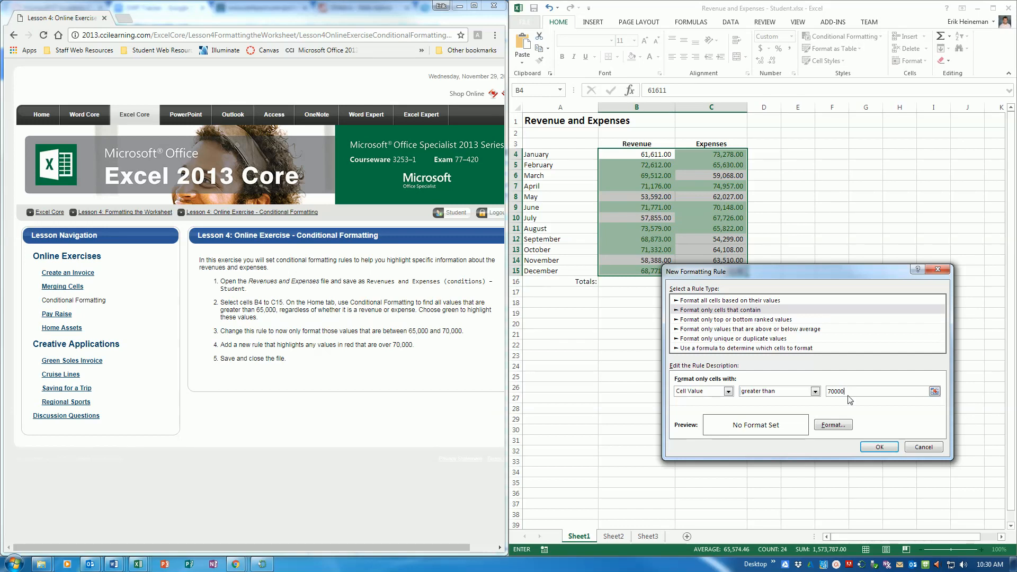
{"action": "left_click", "coordinate": [835, 431]}
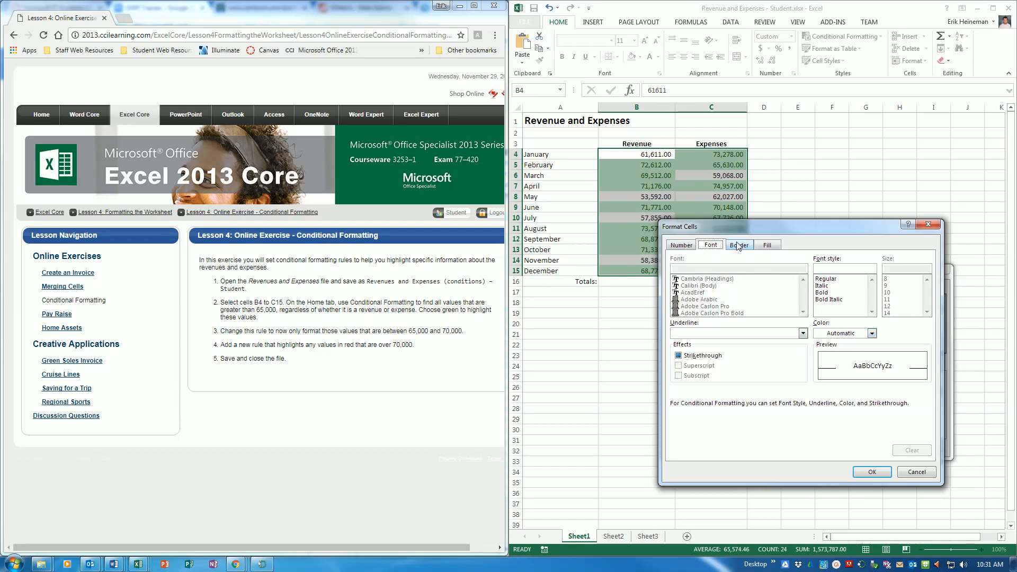
{"action": "left_click", "coordinate": [767, 245]}
{"action": "left_click", "coordinate": [690, 349]}
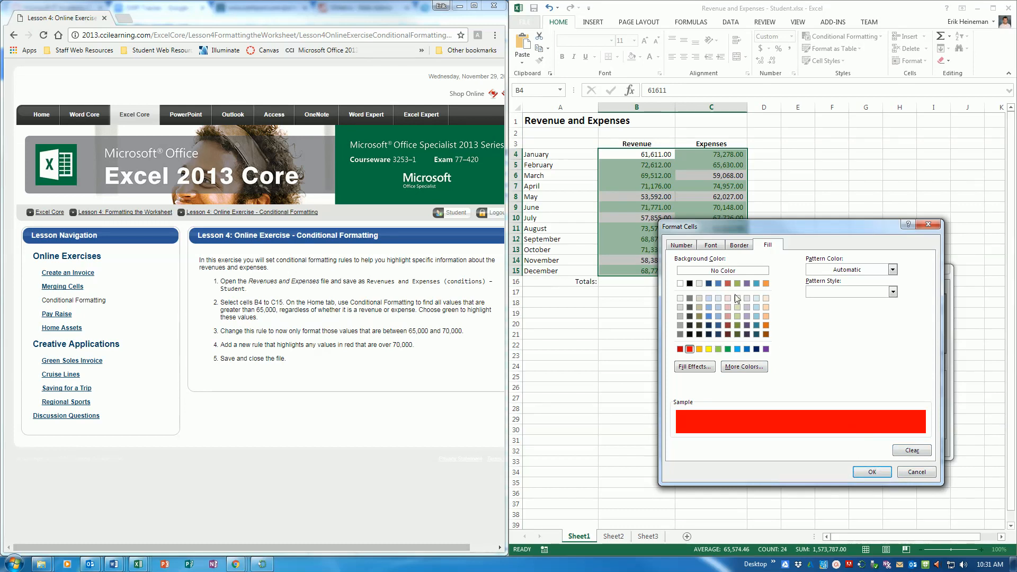
{"action": "left_click", "coordinate": [871, 472]}
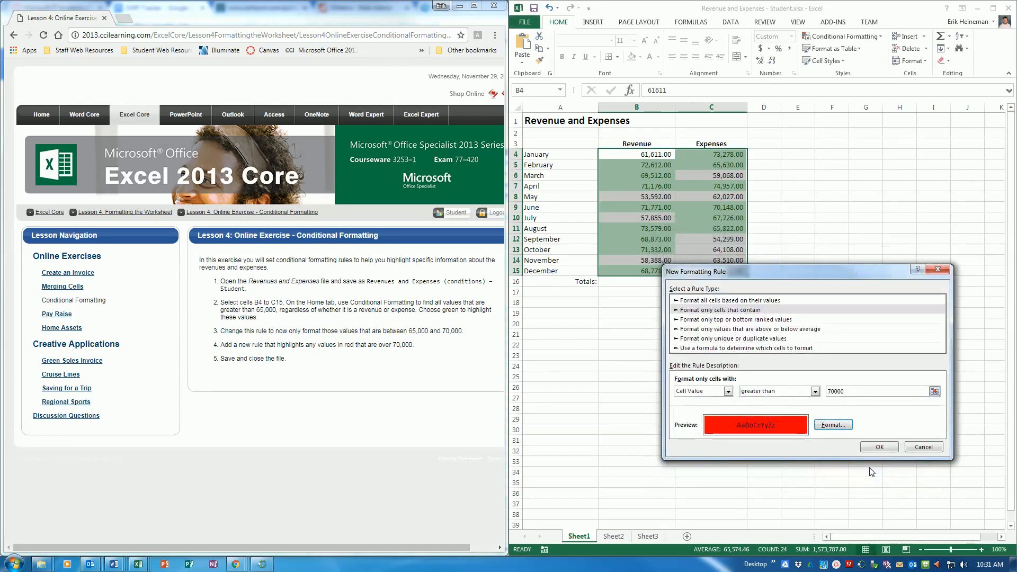
{"action": "left_click", "coordinate": [881, 448]}
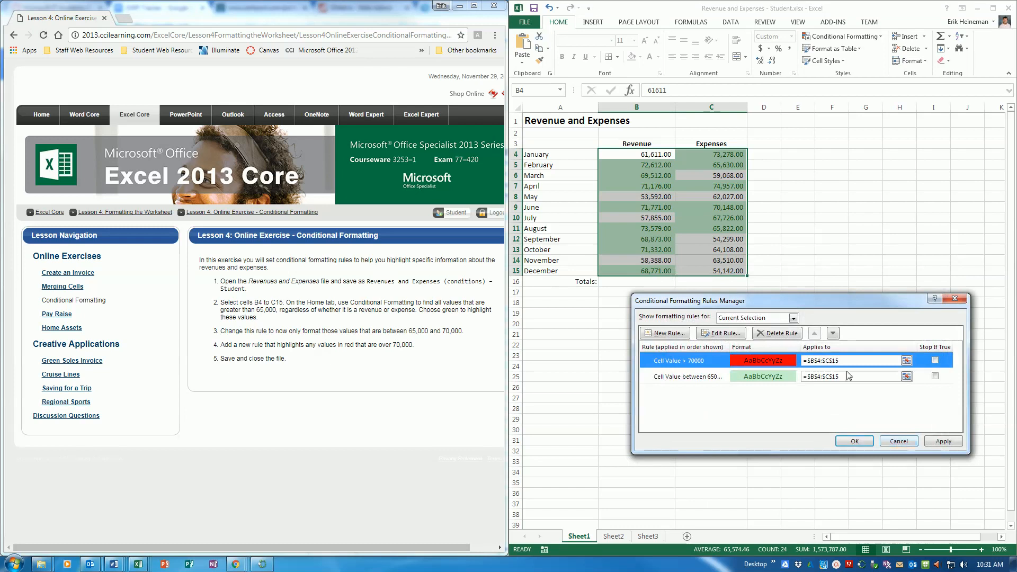
Apply both highlight rules to B4:C15 and save the Revenue and Expenses - Student workbook
{"action": "left_click", "coordinate": [936, 441]}
{"action": "left_click", "coordinate": [845, 447]}
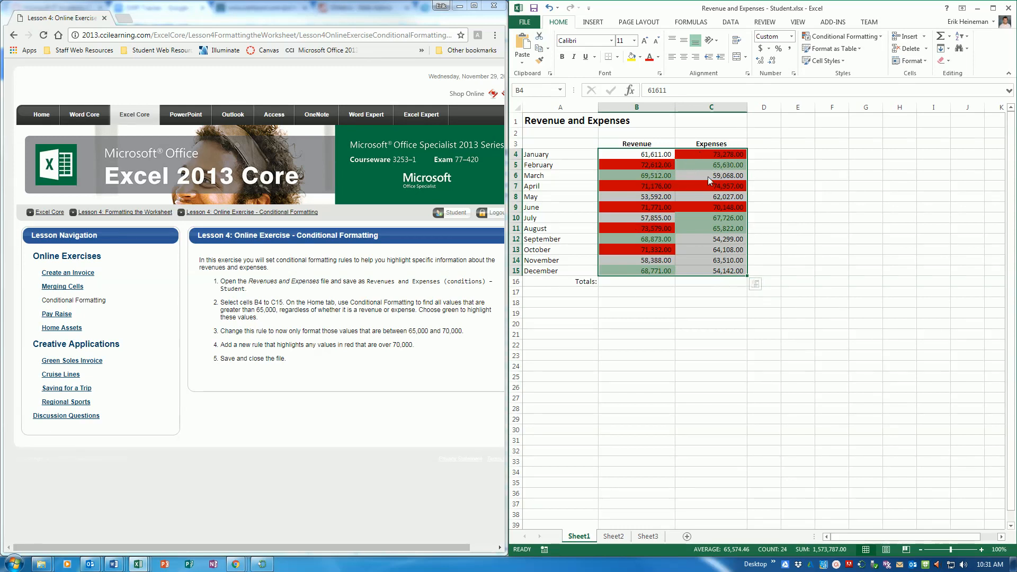
{"action": "left_click", "coordinate": [832, 217]}
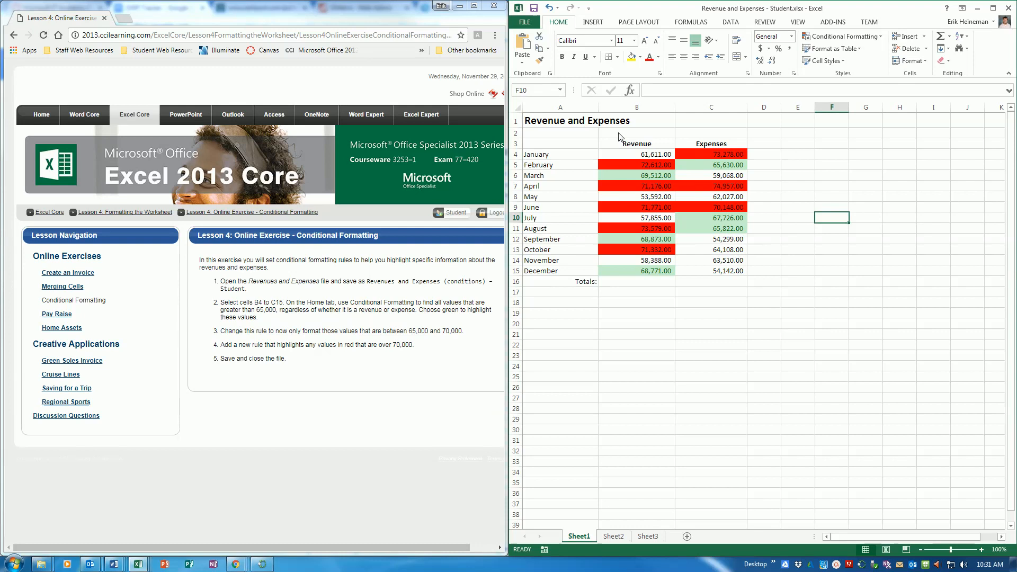
{"action": "left_click", "coordinate": [535, 9]}
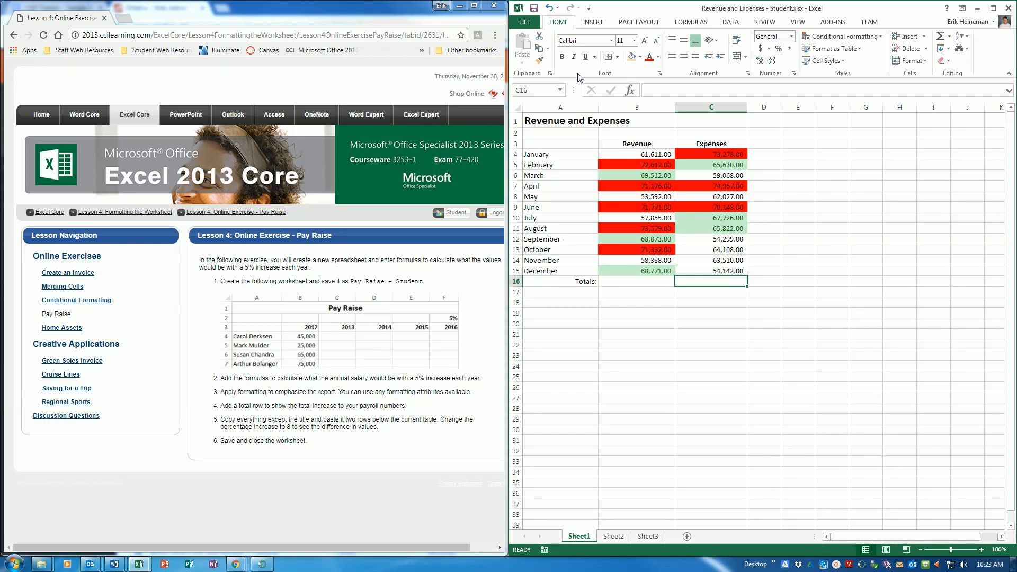
Create a new blank workbook and dock its window beside the Pay Raise exercise instructions
{"action": "left_click", "coordinate": [526, 22]}
{"action": "left_click", "coordinate": [536, 94]}
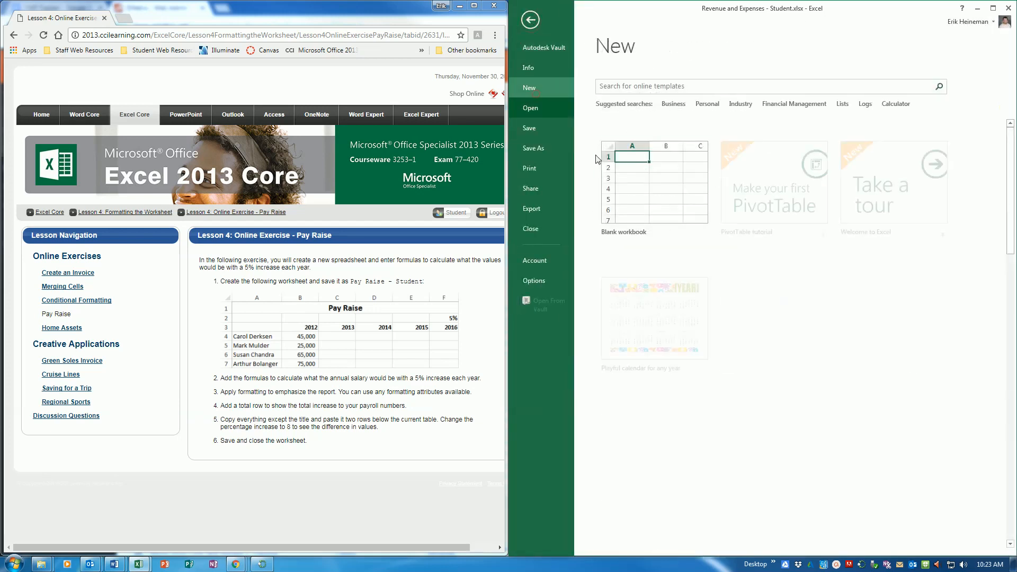
{"action": "left_click", "coordinate": [612, 173]}
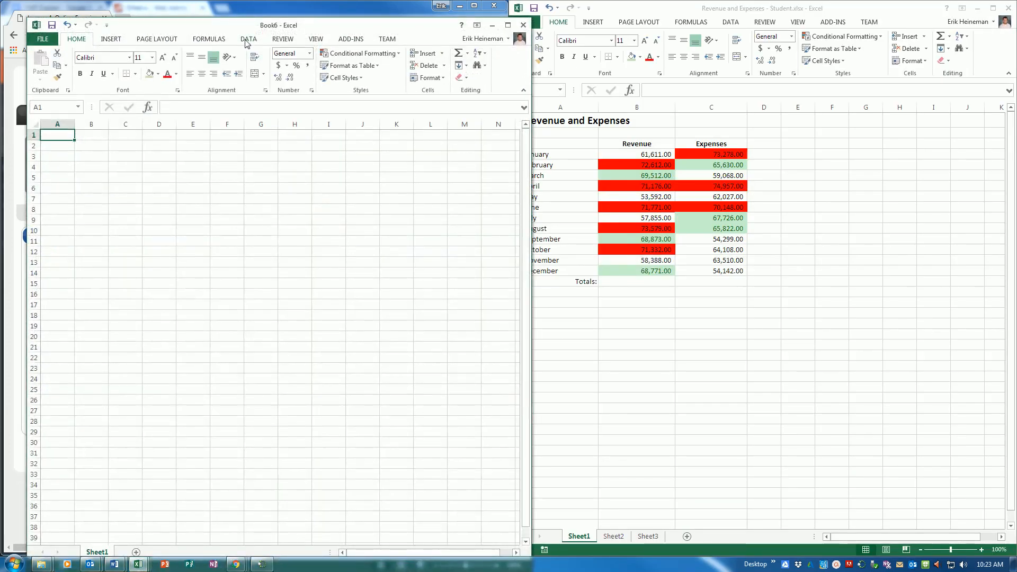
{"action": "key", "text": "super+Right"}
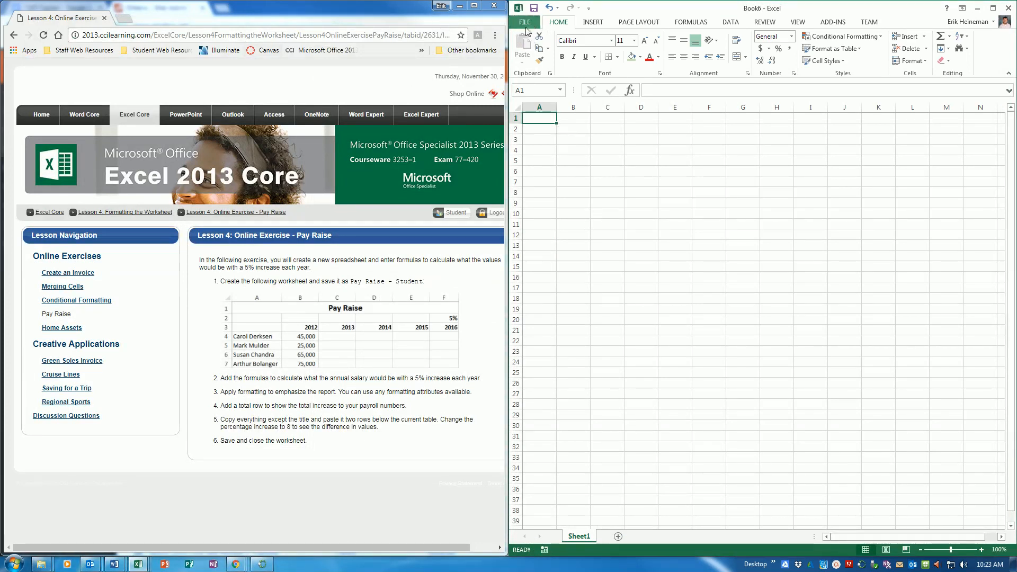
Save the blank workbook in the Excel folder as Pay Raise - Student
{"action": "left_click", "coordinate": [525, 24]}
{"action": "left_click", "coordinate": [537, 148]}
{"action": "left_click", "coordinate": [663, 210]}
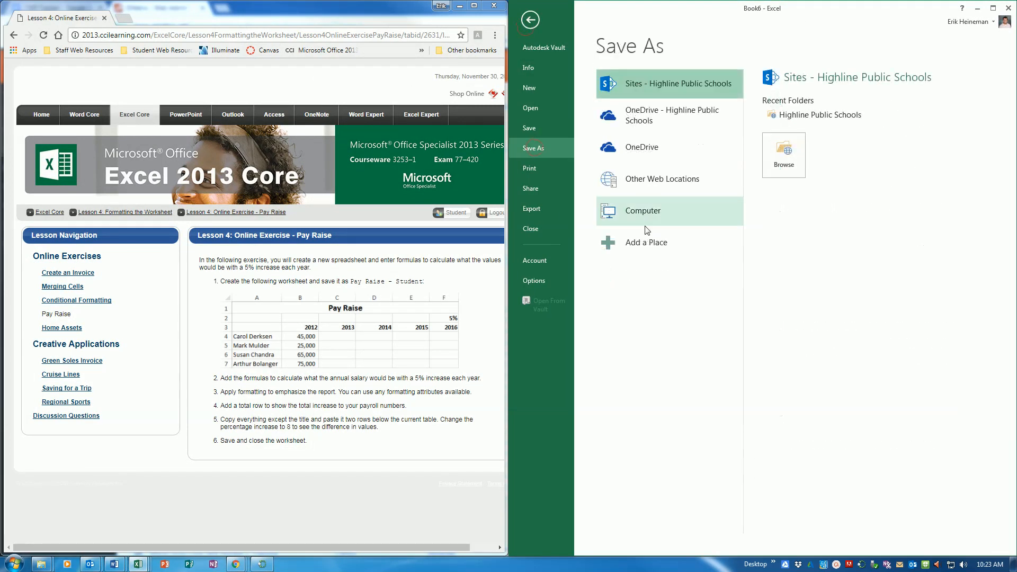
{"action": "left_click", "coordinate": [855, 138]}
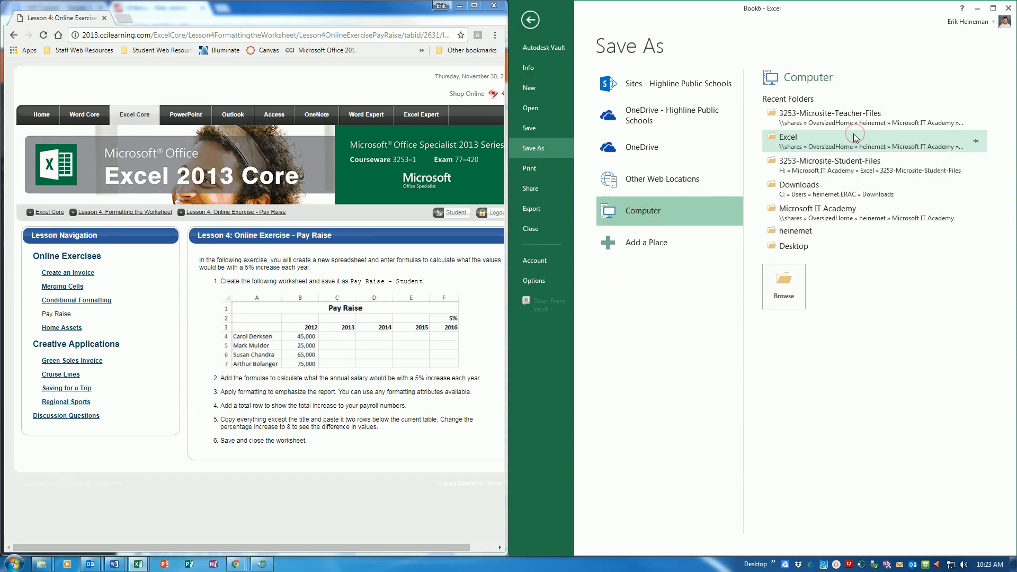
{"action": "type", "text": "Pay Raise"}
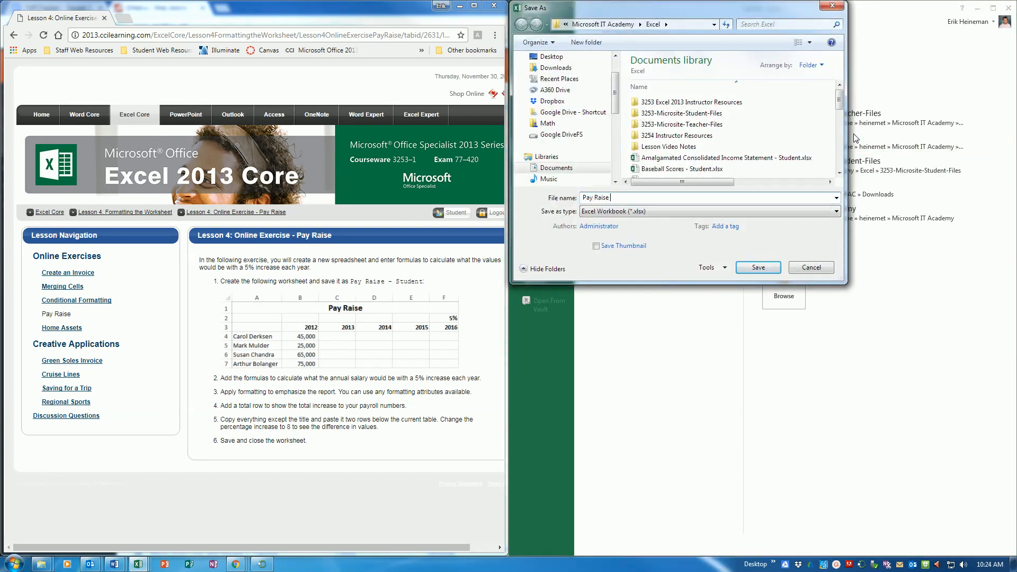
{"action": "type", "text": " - Student"}
{"action": "left_click", "coordinate": [756, 268]}
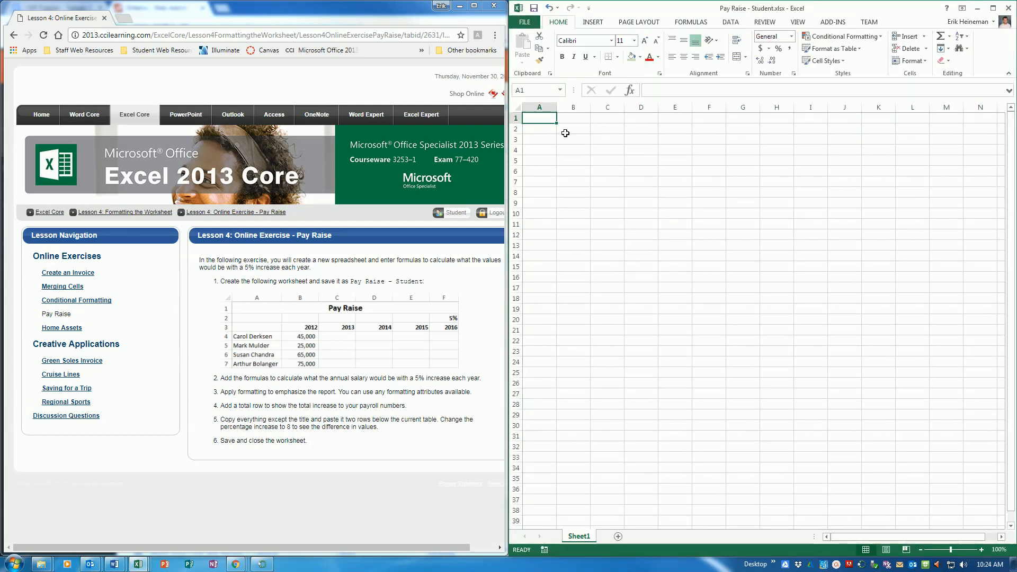
Enter the title Pay Raise in A1 and the increase rate 5% in F2
{"action": "type", "text": "Pay Raise"}
{"action": "key", "text": "Return"}
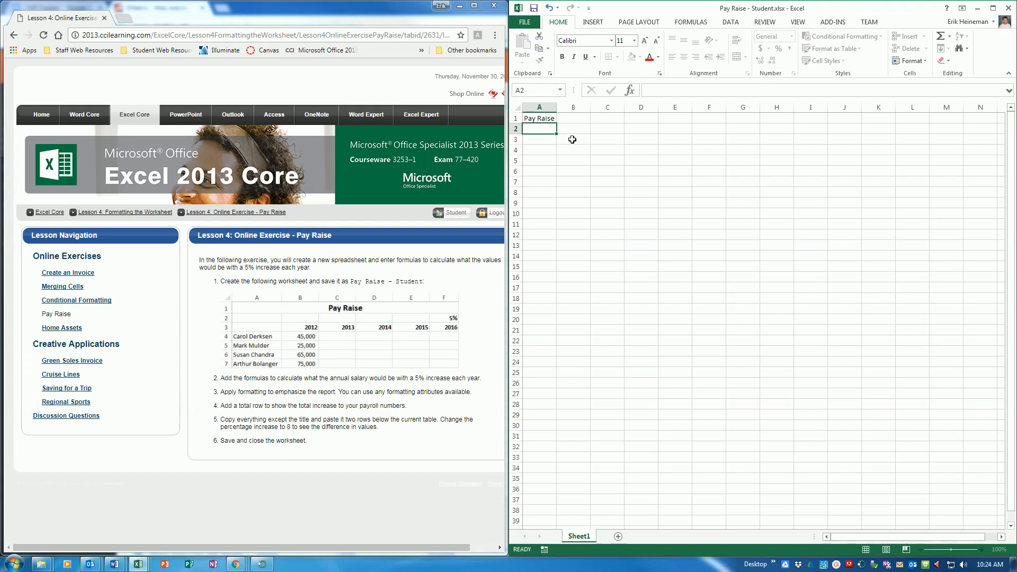
{"action": "left_click", "coordinate": [695, 130]}
{"action": "type", "text": "5%"}
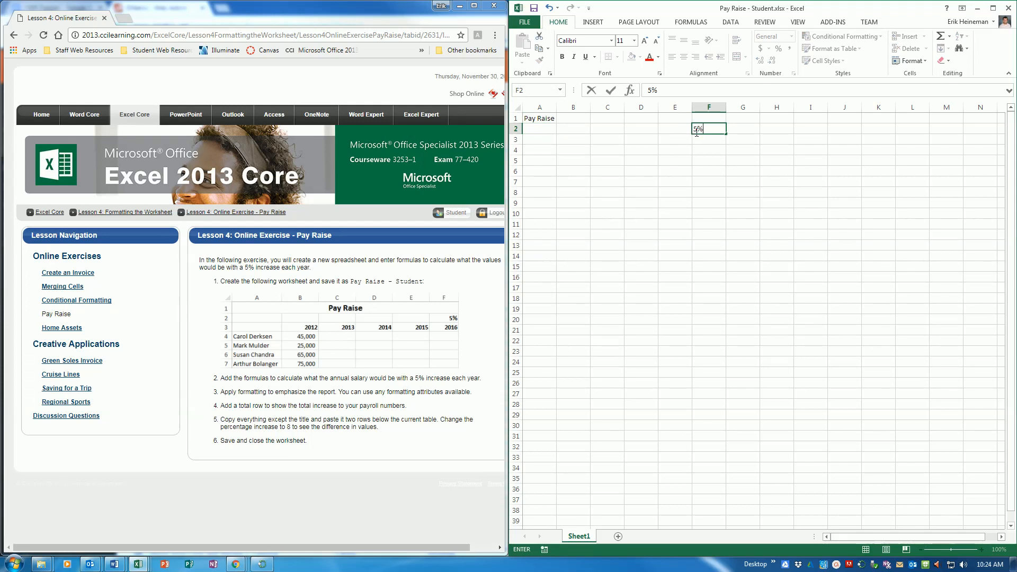
{"action": "key", "text": "Return"}
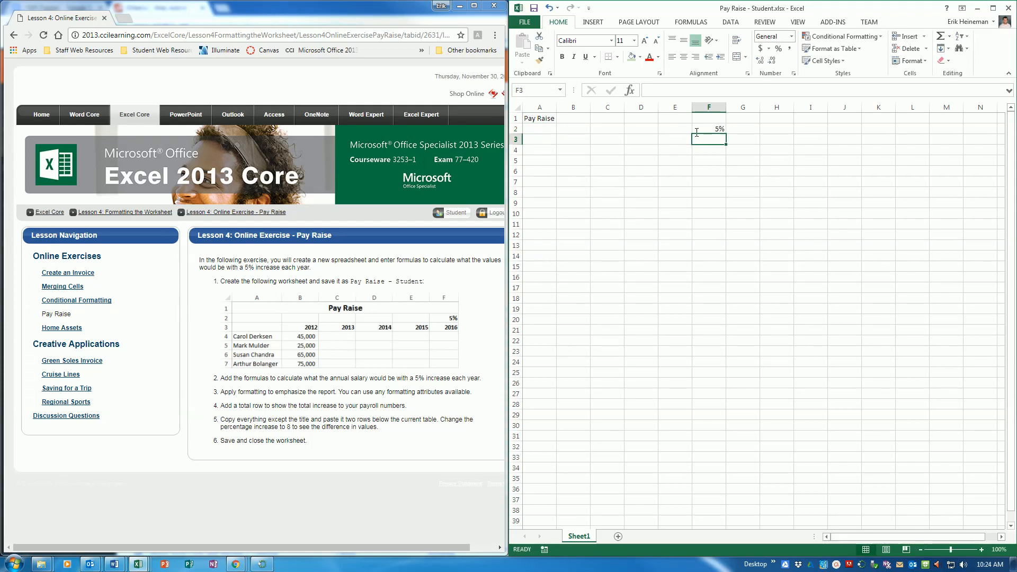
Enter 2012 in B3 as the first year heading
{"action": "key", "text": "Left"}
{"action": "key", "text": "Left"}
{"action": "key", "text": "Left"}
{"action": "key", "text": "Left"}
{"action": "key", "text": "Left"}
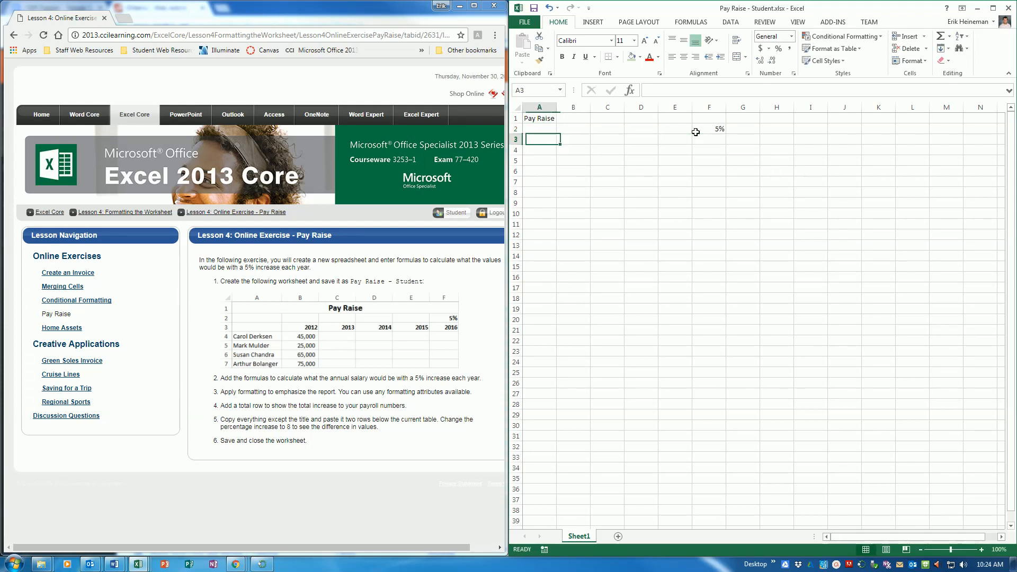
{"action": "key", "text": "Right"}
{"action": "type", "text": "2012"}
{"action": "key", "text": "Tab"}
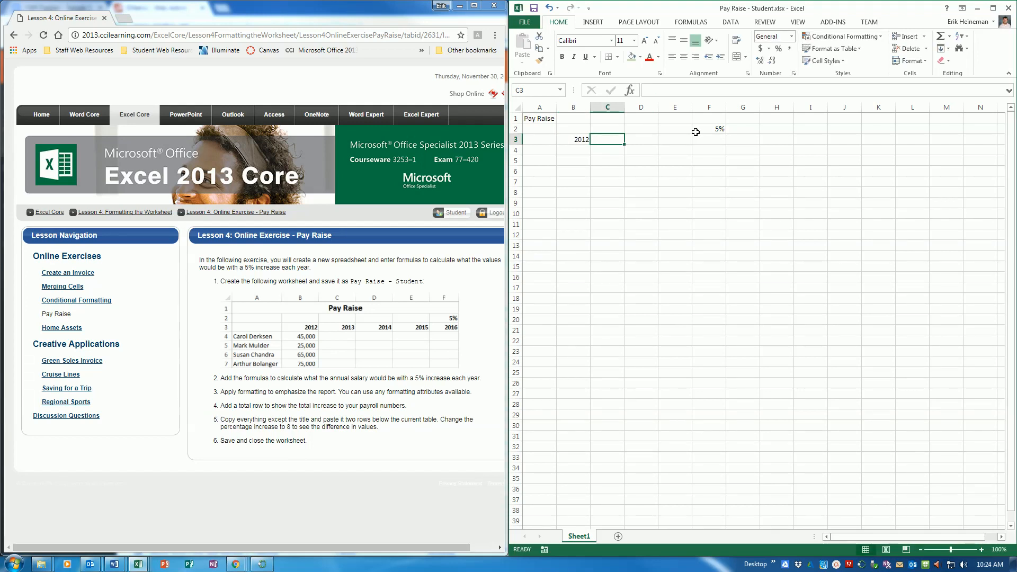
{"action": "left_click", "coordinate": [583, 141]}
{"action": "left_click_drag", "start_coordinate": [591, 144], "coordinate": [721, 146]}
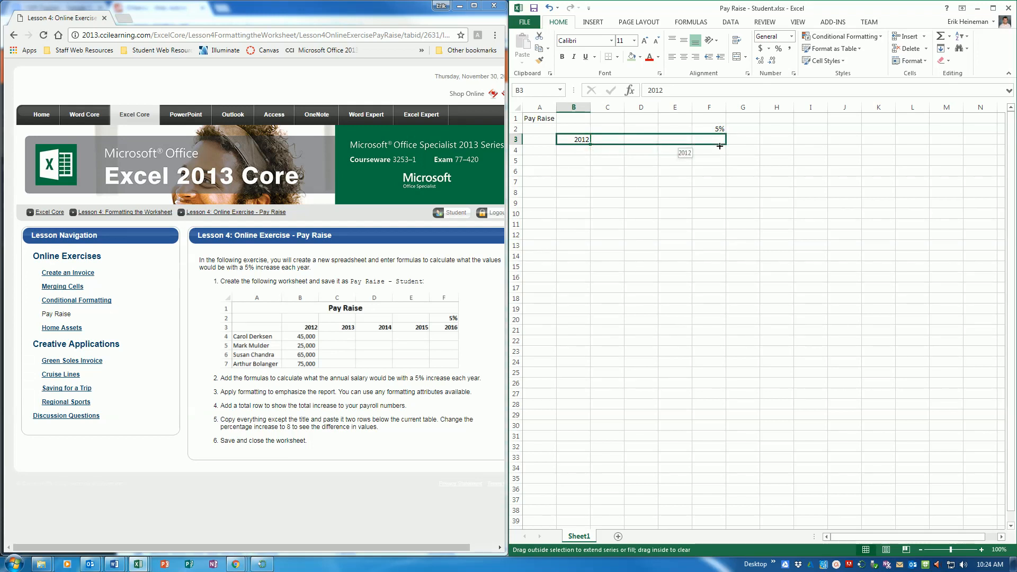
{"action": "left_click_drag", "start_coordinate": [719, 147], "coordinate": [600, 136]}
Enter 2013 in C3 and extend the B3:C3 year series across row 3 to 2016 in F3
{"action": "left_click", "coordinate": [601, 138]}
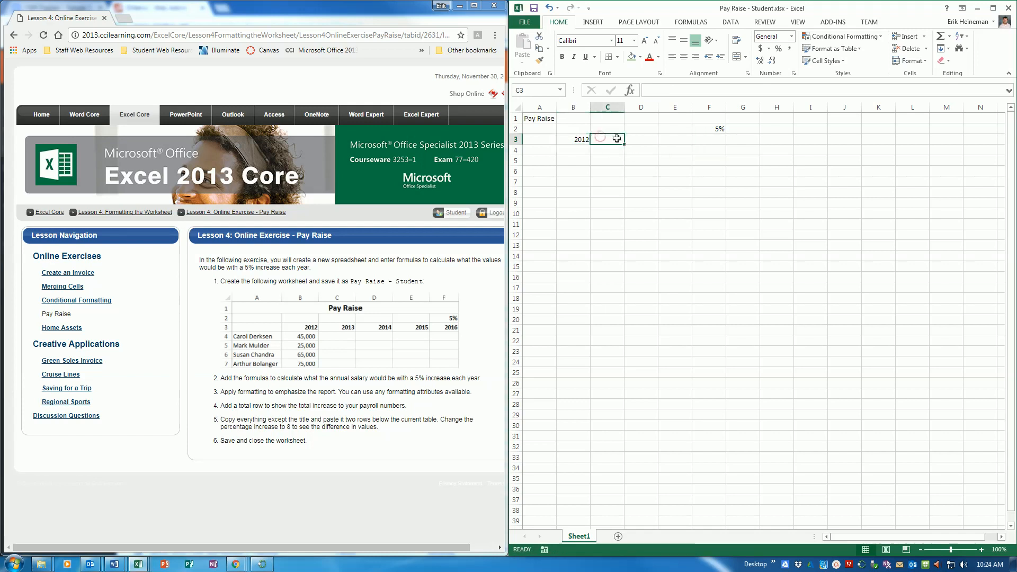
{"action": "type", "text": "2013"}
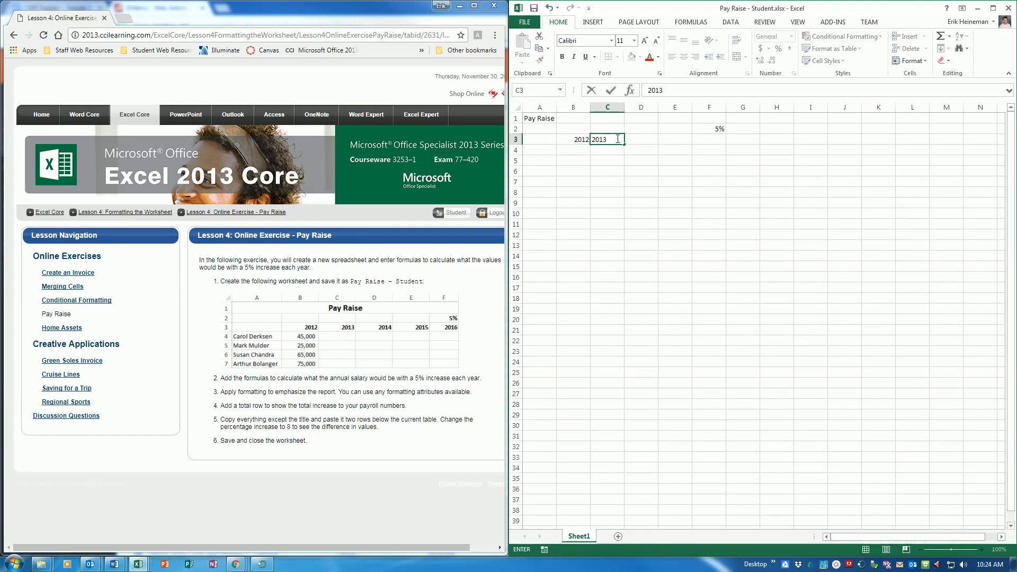
{"action": "key", "text": "Return"}
{"action": "left_click", "coordinate": [580, 140]}
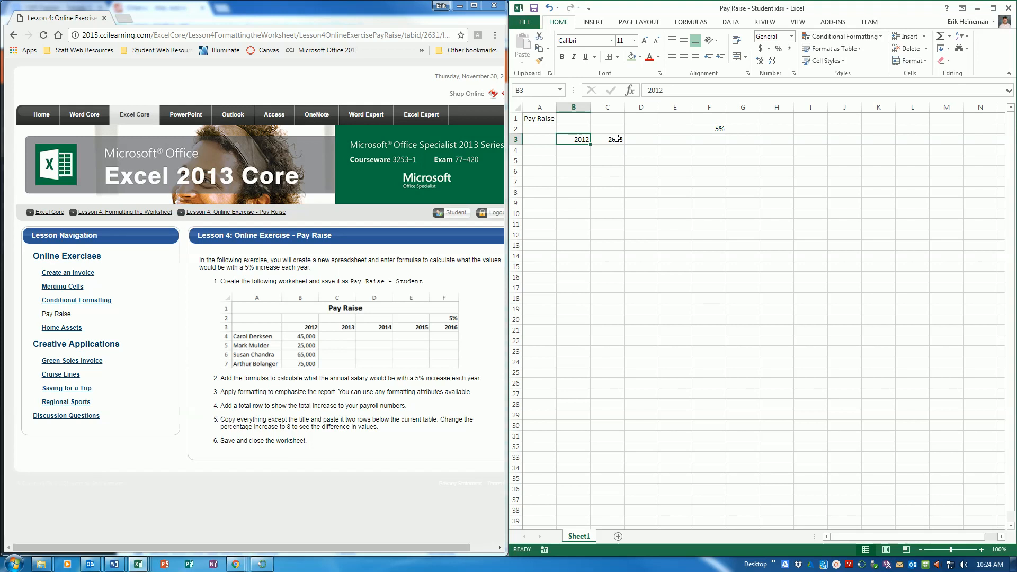
{"action": "left_click_drag", "start_coordinate": [575, 140], "coordinate": [607, 140]}
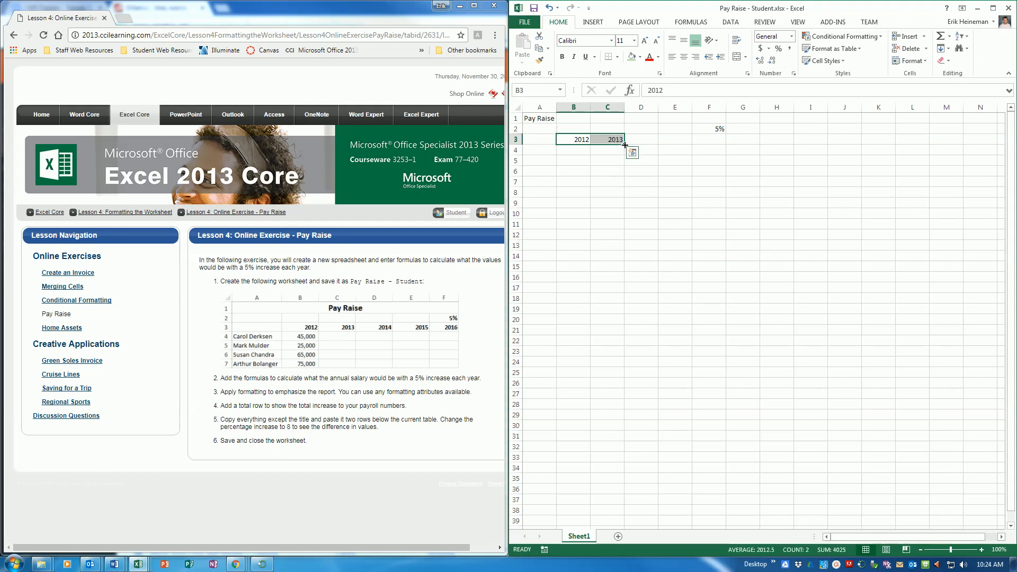
{"action": "left_click_drag", "start_coordinate": [624, 145], "coordinate": [726, 145]}
Enter the first two employees' full names in A4:A5 with 2012 salaries of 45,000 and 25,000 in B4:B5
{"action": "left_click", "coordinate": [543, 149]}
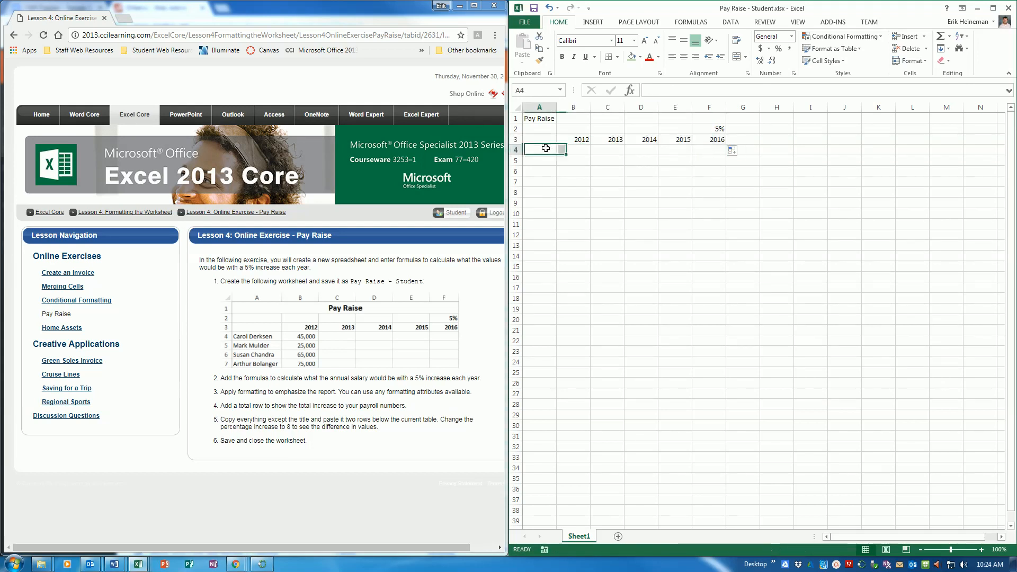
{"action": "type", "text": "Carol Derksen"}
{"action": "key", "text": "Tab"}
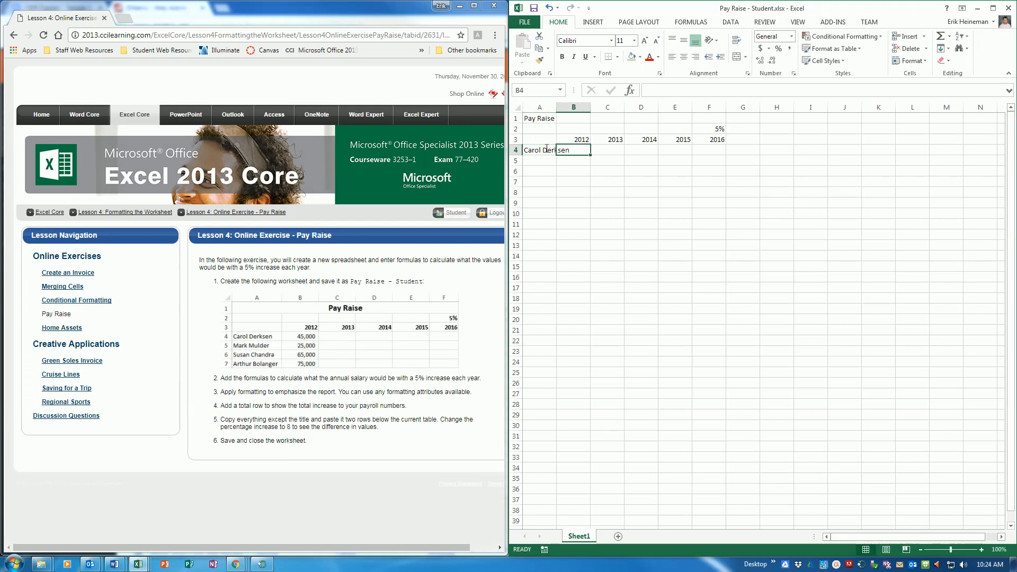
{"action": "type", "text": "45,000"}
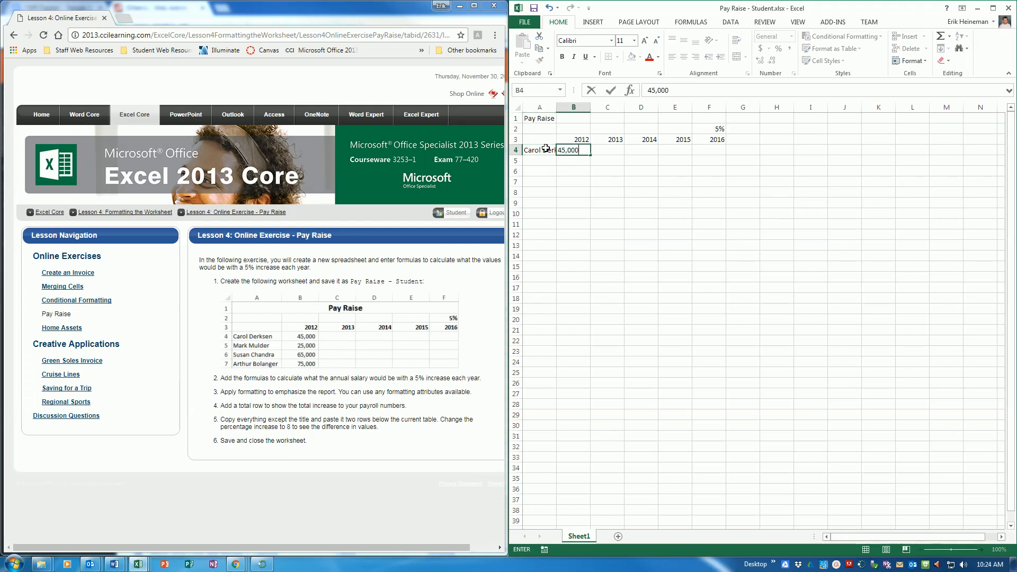
{"action": "key", "text": "Return"}
{"action": "type", "text": "Mark Mulder"}
{"action": "key", "text": "Tab"}
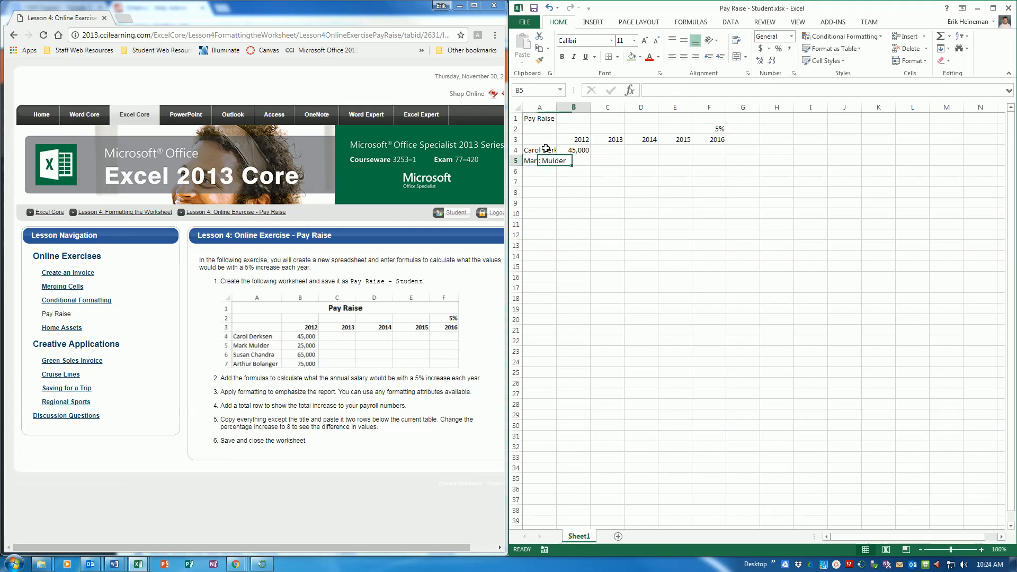
{"action": "type", "text": "25,000"}
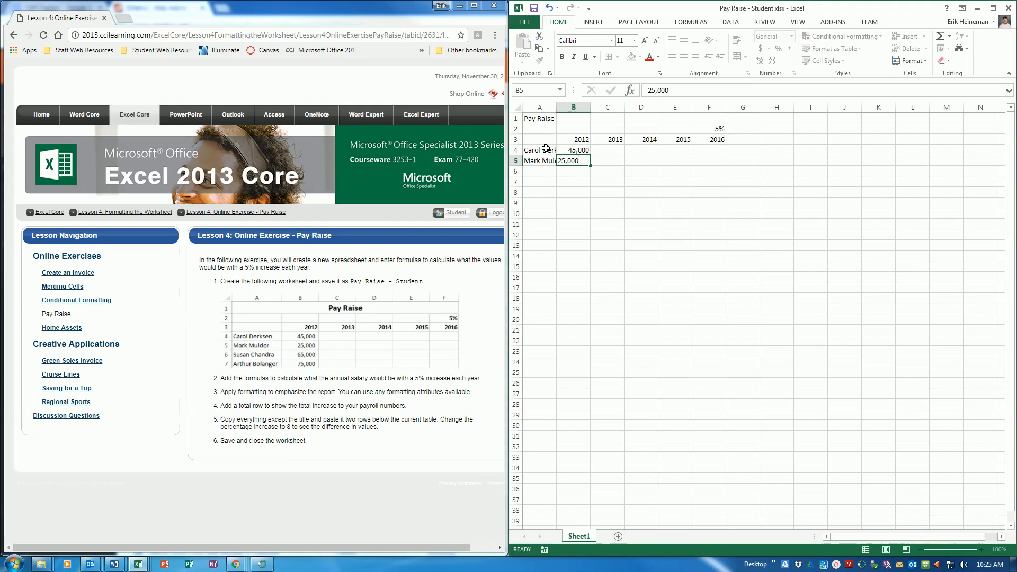
{"action": "key", "text": "Return"}
Enter the last two employees' names in A6:A7 with 2012 salaries of 65,000 and 75,000, and widen column A to fit the names
{"action": "type", "text": "Sus"}
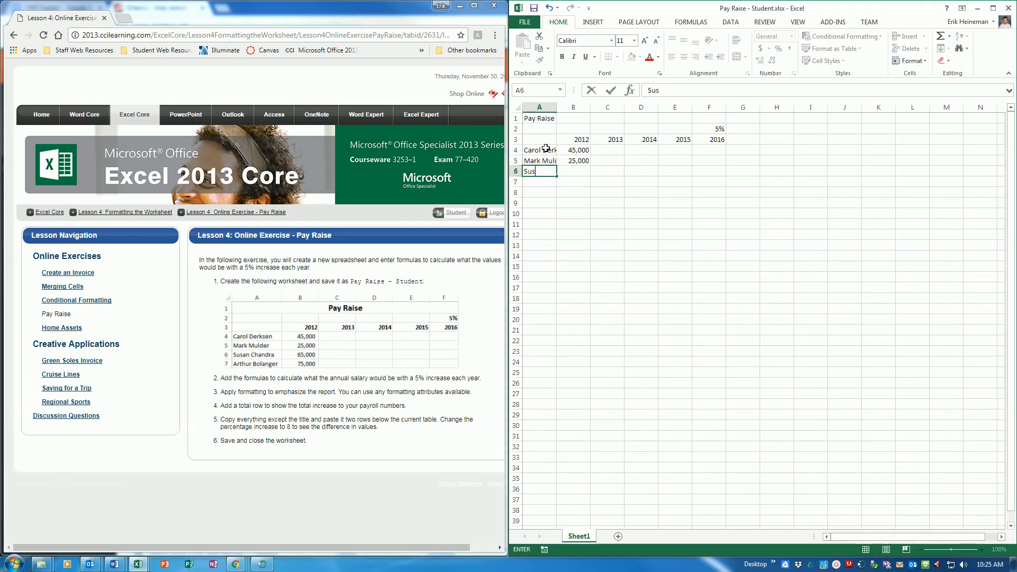
{"action": "type", "text": "an Chan"}
{"action": "key", "text": "Tab"}
{"action": "type", "text": "65,000"}
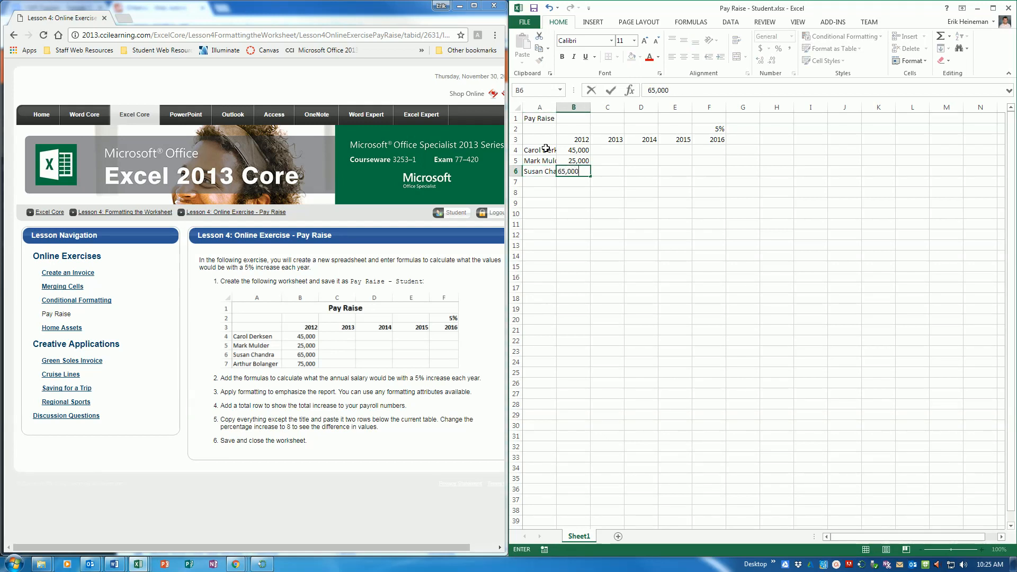
{"action": "key", "text": "Return"}
{"action": "type", "text": "Arthur Bolanger"}
{"action": "key", "text": "Tab"}
{"action": "type", "text": "75,000"}
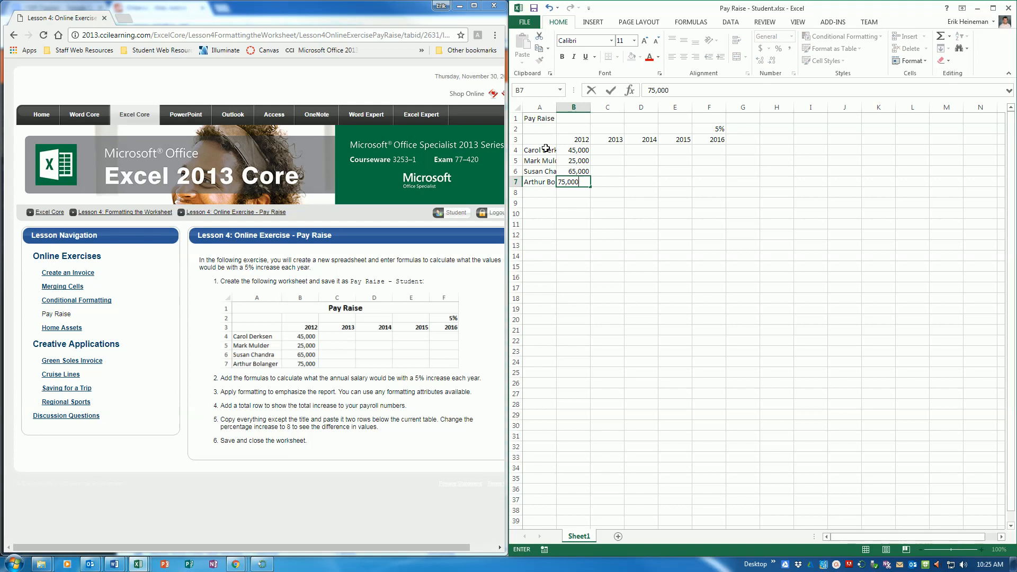
{"action": "key", "text": "Return"}
{"action": "left_click_drag", "start_coordinate": [556, 108], "coordinate": [578, 107]}
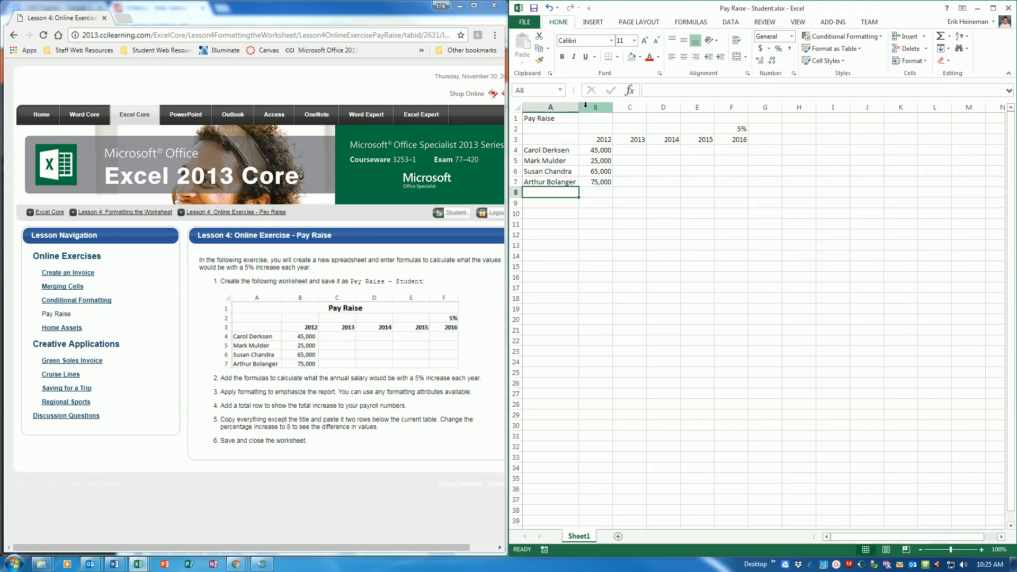
Calculate the first 2013 salary in C4 with =B4+(B4*$F$2) and fill the formula through C4:F7
{"action": "left_click", "coordinate": [639, 150]}
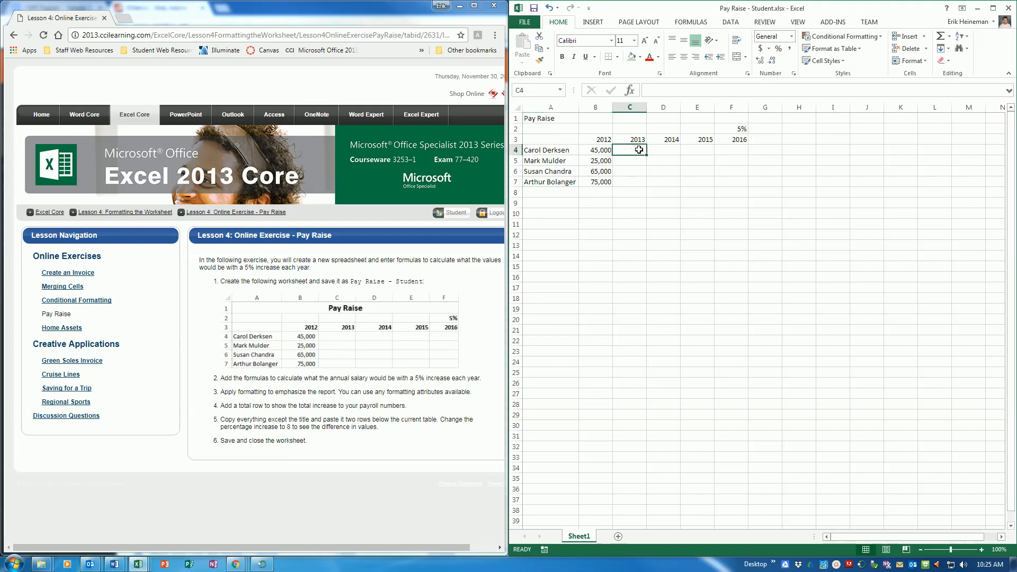
{"action": "type", "text": "="}
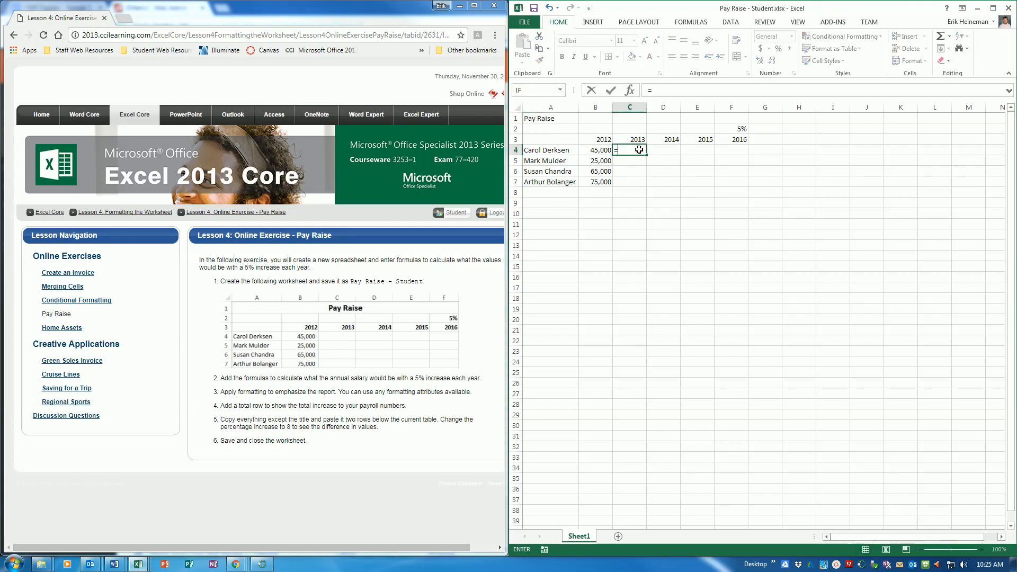
{"action": "left_click", "coordinate": [602, 151]}
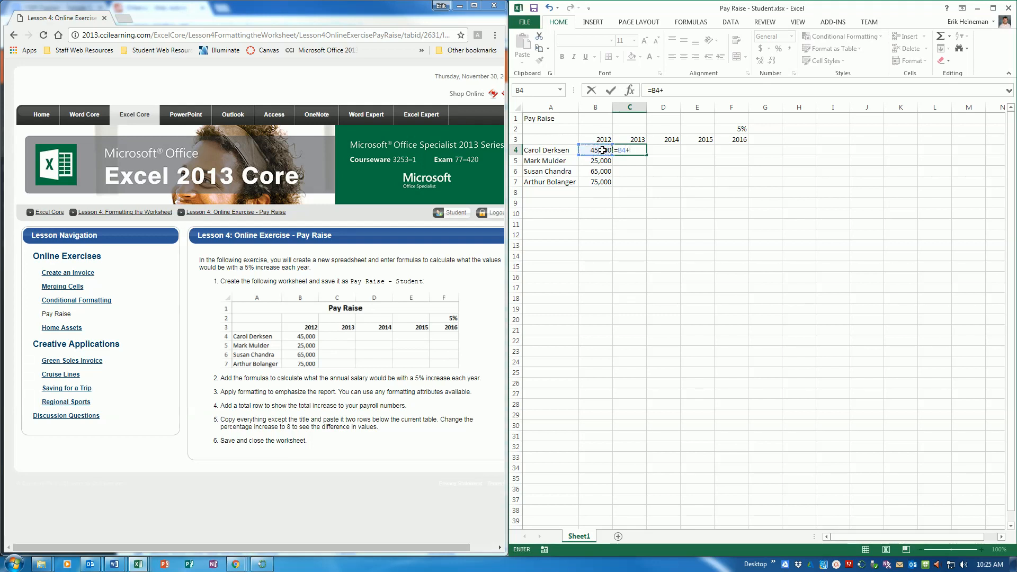
{"action": "type", "text": "+("}
{"action": "left_click", "coordinate": [603, 150]}
{"action": "type", "text": "*"}
{"action": "left_click", "coordinate": [737, 130]}
{"action": "type", "text": ")"}
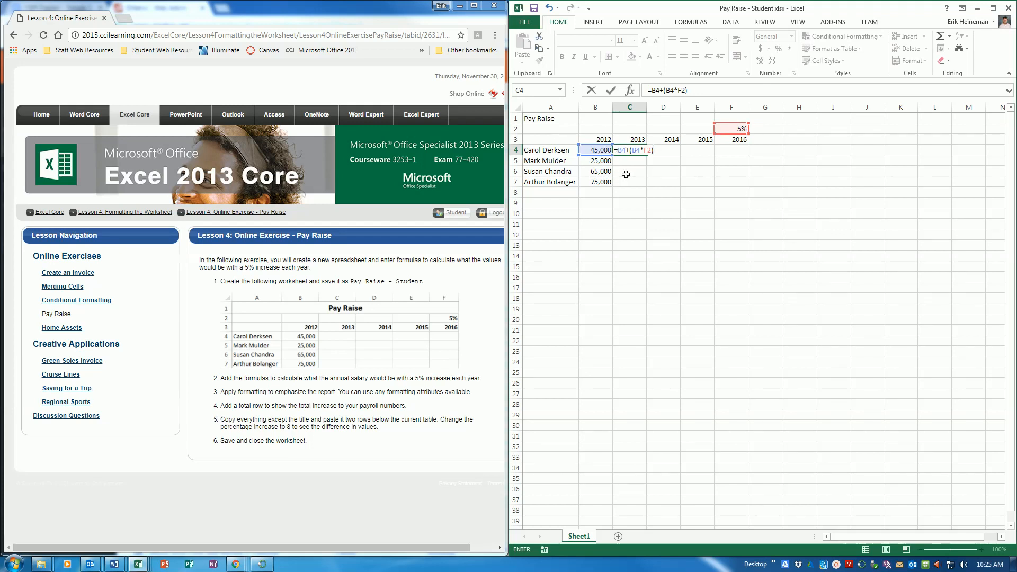
{"action": "left_click", "coordinate": [648, 153]}
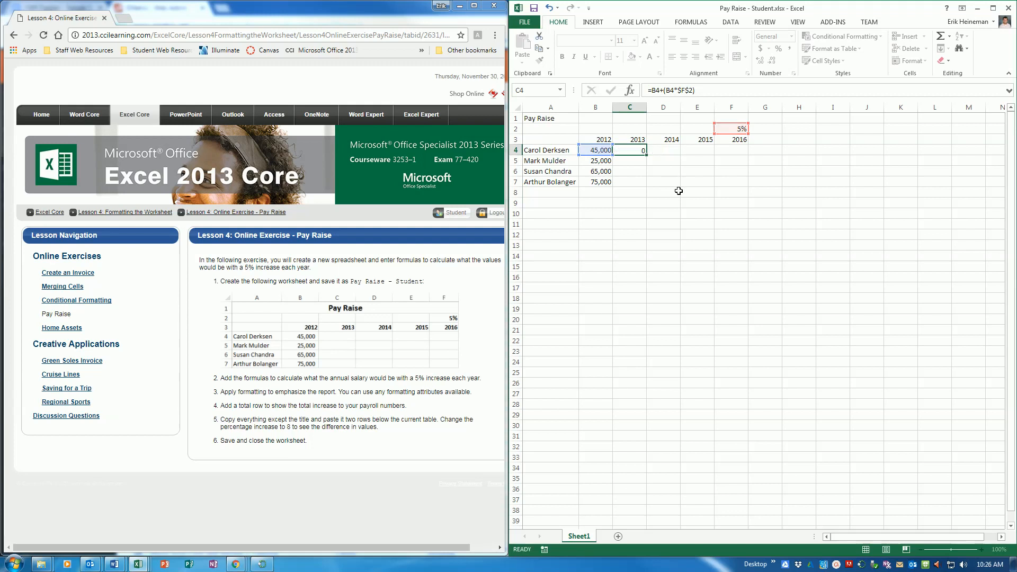
{"action": "key", "text": "ctrl+Return"}
{"action": "left_click_drag", "start_coordinate": [647, 154], "coordinate": [650, 185]}
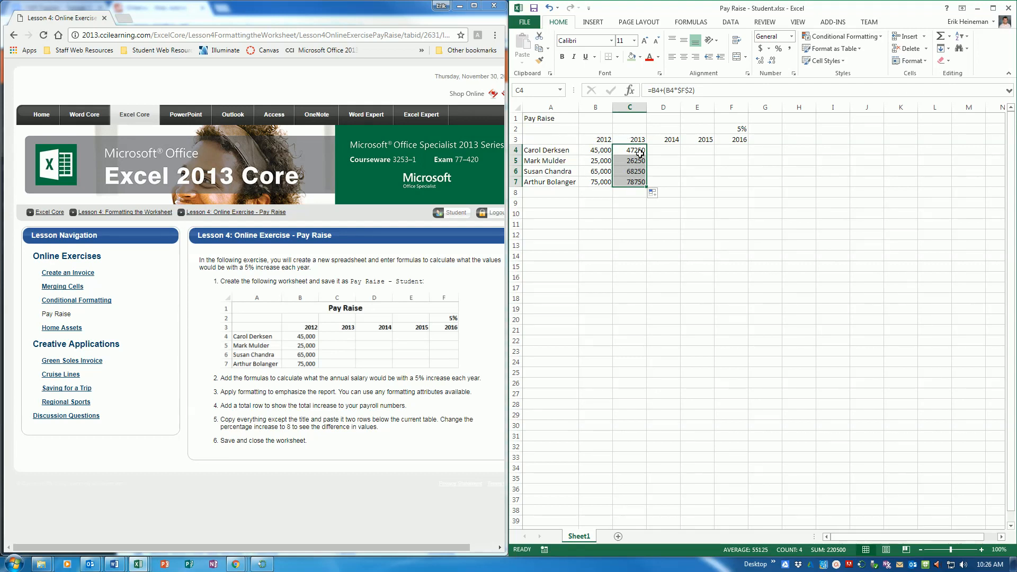
{"action": "left_click_drag", "start_coordinate": [647, 185], "coordinate": [744, 184]}
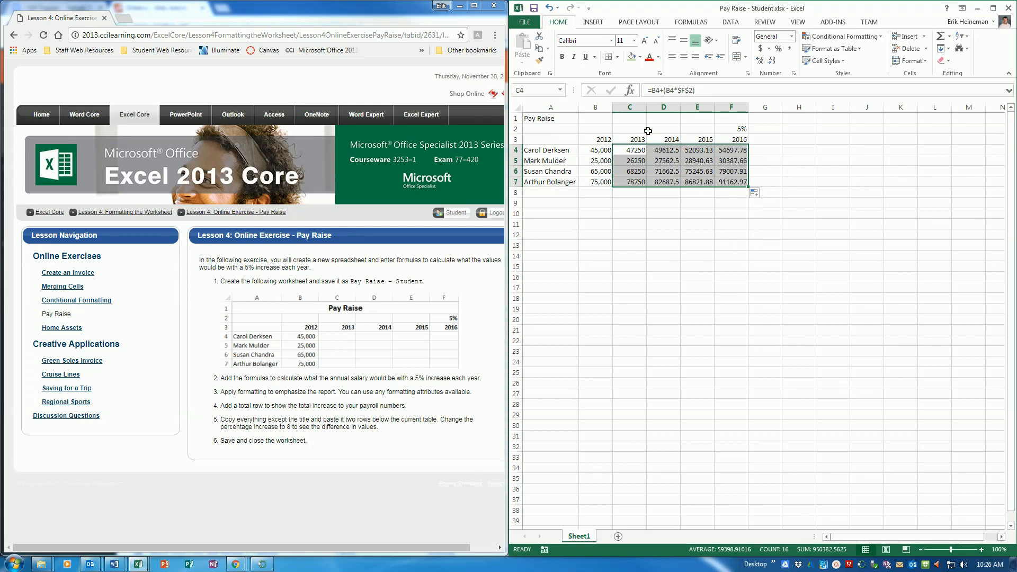
Merge and center the Pay Raise title across A1:F1 and format it as 16-point bold with a green fill
{"action": "left_click_drag", "start_coordinate": [551, 119], "coordinate": [726, 118]}
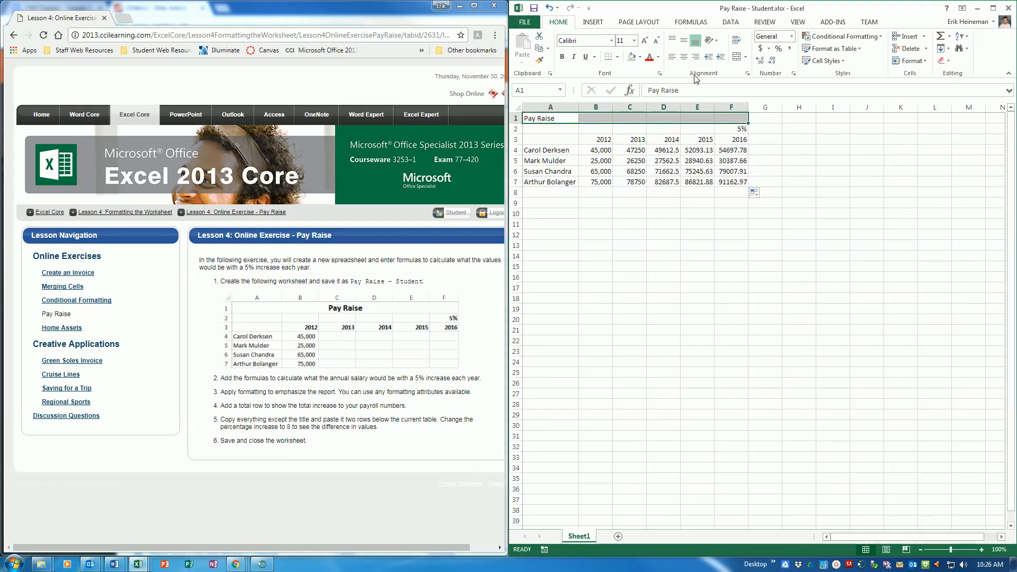
{"action": "left_click", "coordinate": [737, 59]}
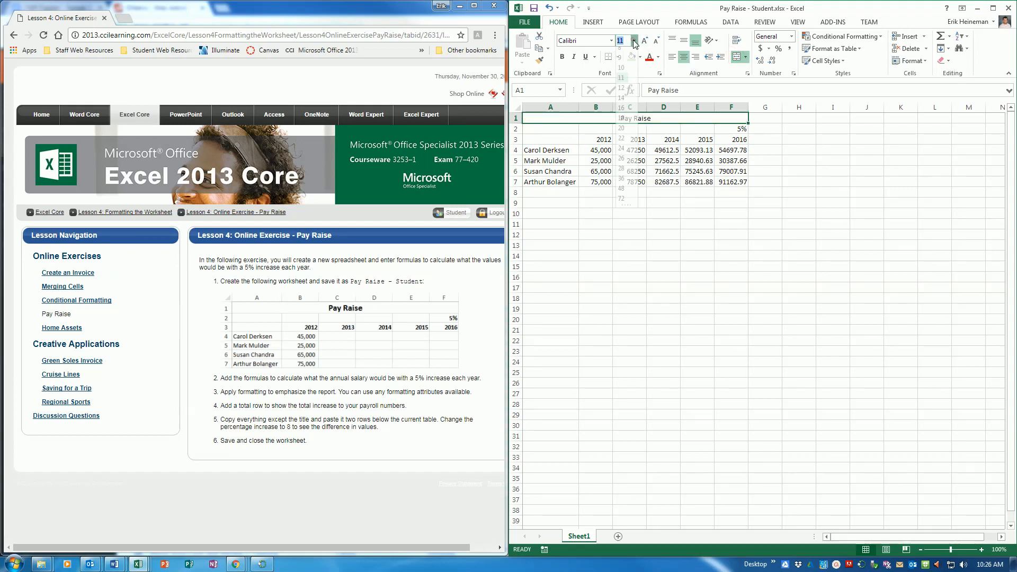
{"action": "left_click", "coordinate": [634, 40]}
{"action": "left_click", "coordinate": [622, 113]}
{"action": "left_click", "coordinate": [563, 57]}
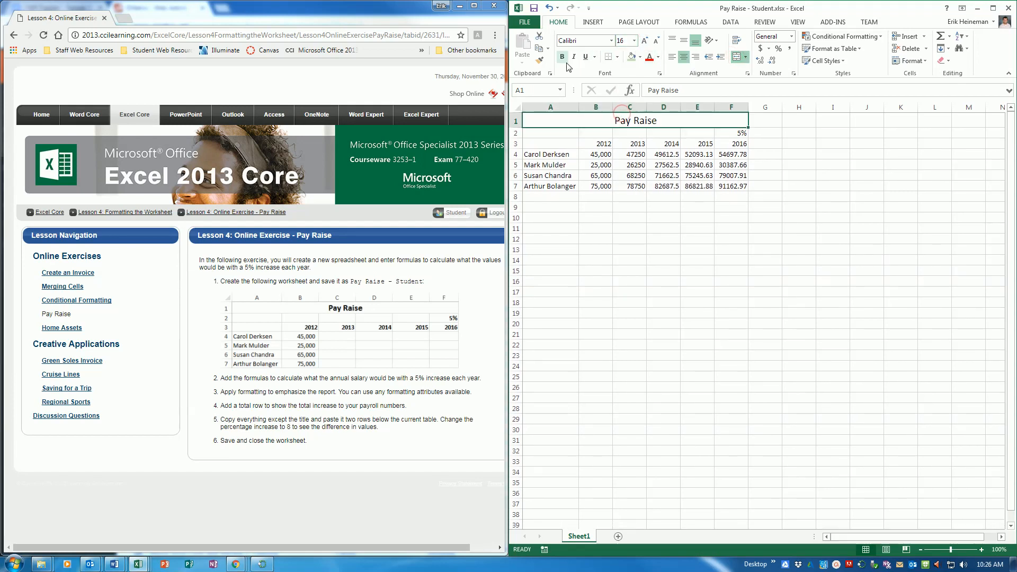
{"action": "left_click", "coordinate": [640, 57]}
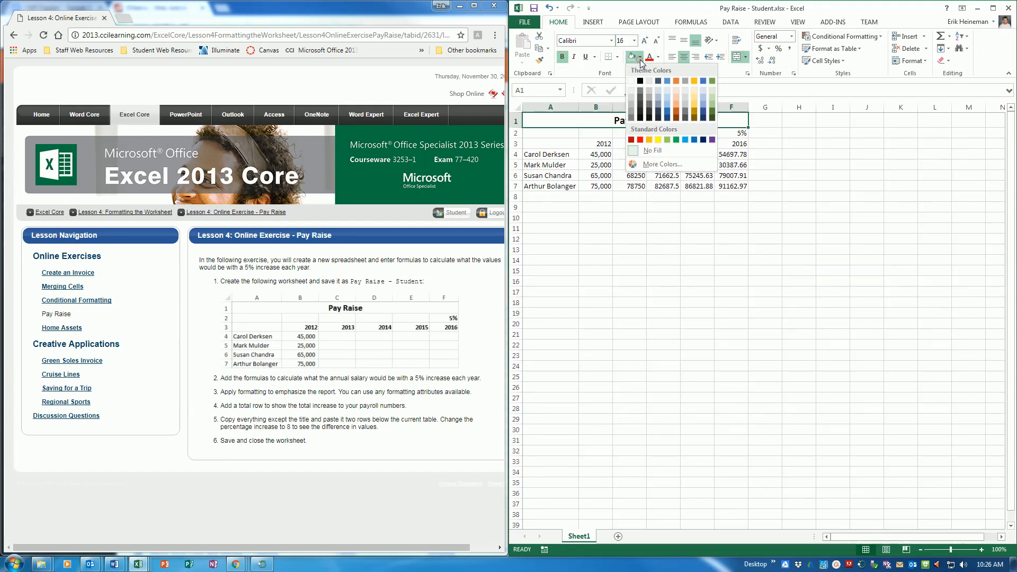
{"action": "left_click", "coordinate": [712, 81]}
Make the increase rate in F2 bold and give its cell a light green fill
{"action": "left_click", "coordinate": [740, 133]}
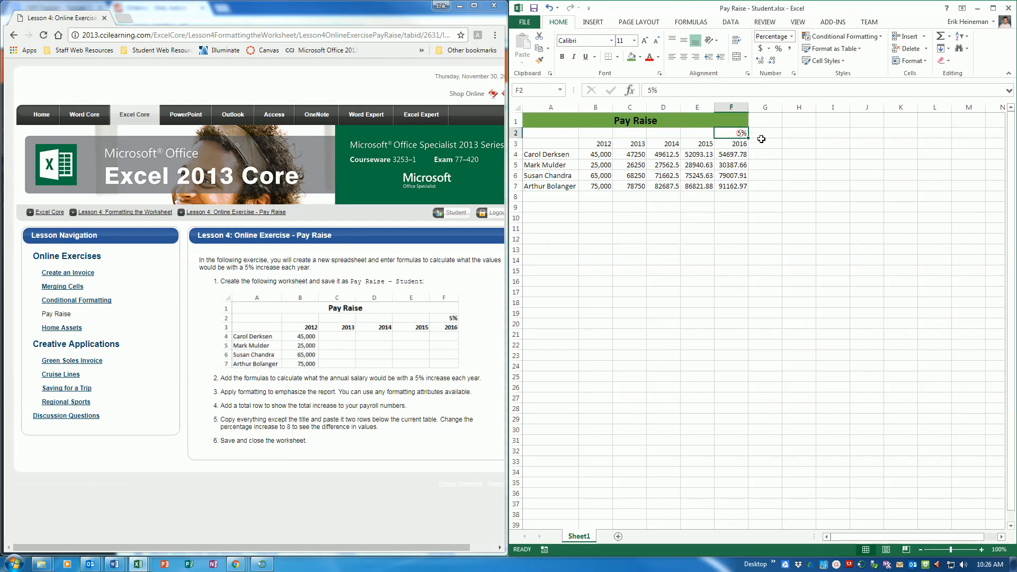
{"action": "left_click", "coordinate": [562, 56]}
{"action": "left_click", "coordinate": [641, 59]}
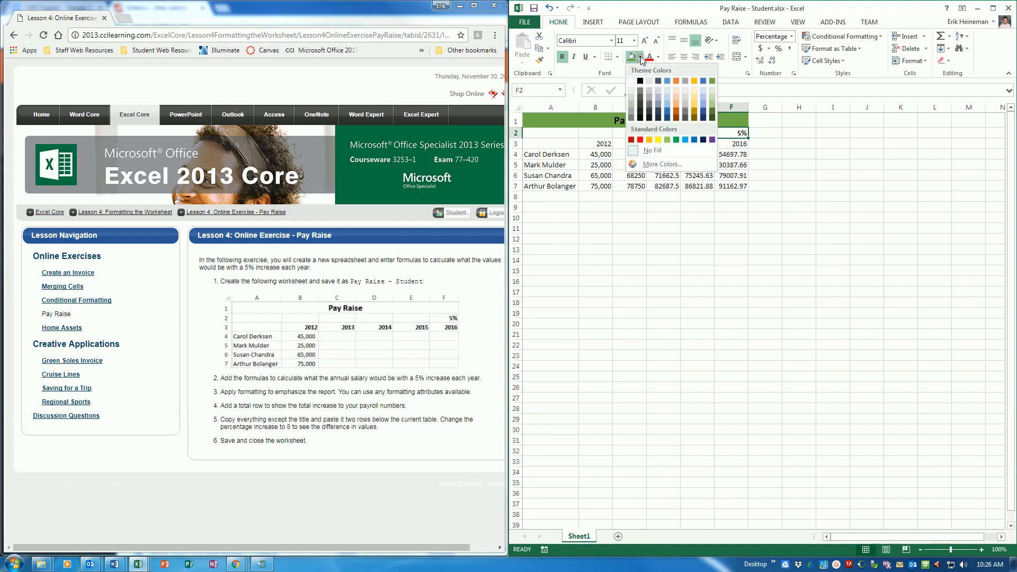
{"action": "left_click", "coordinate": [713, 98]}
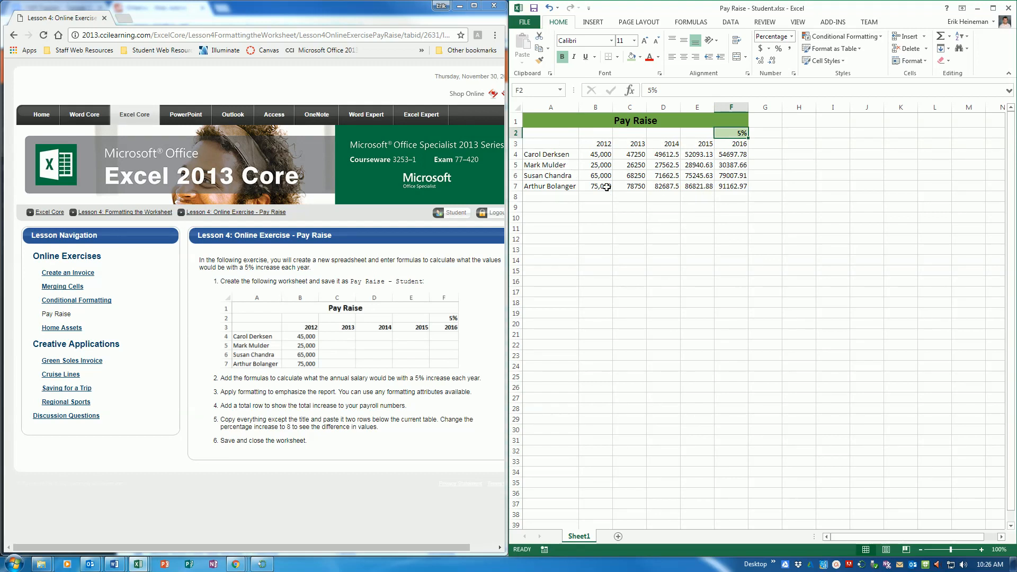
Add green outline and inside borders to A3:F7 and make the year headings in B3:F3 bold
{"action": "left_click_drag", "start_coordinate": [552, 144], "coordinate": [744, 186]}
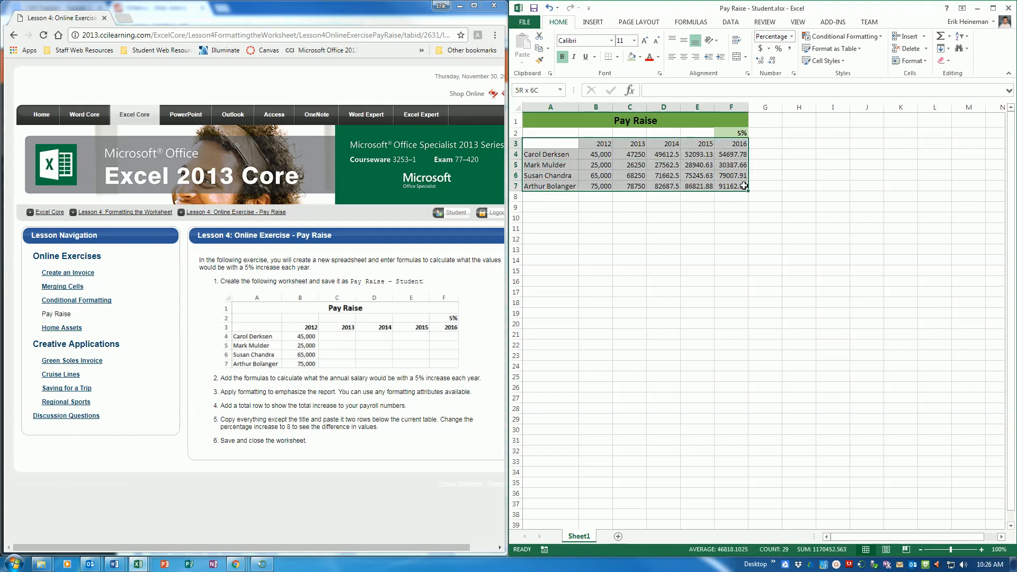
{"action": "left_click", "coordinate": [618, 57]}
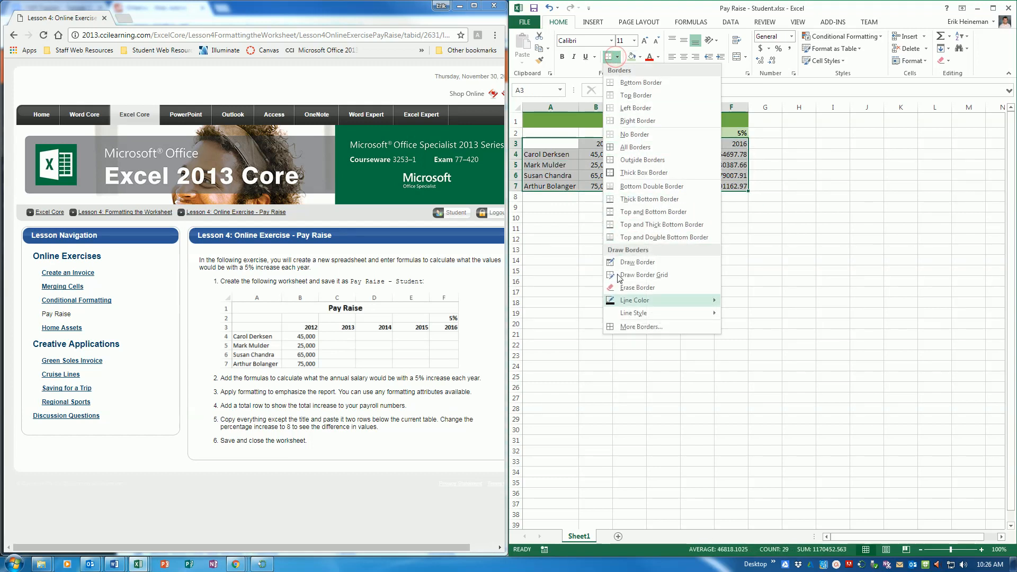
{"action": "left_click", "coordinate": [622, 327]}
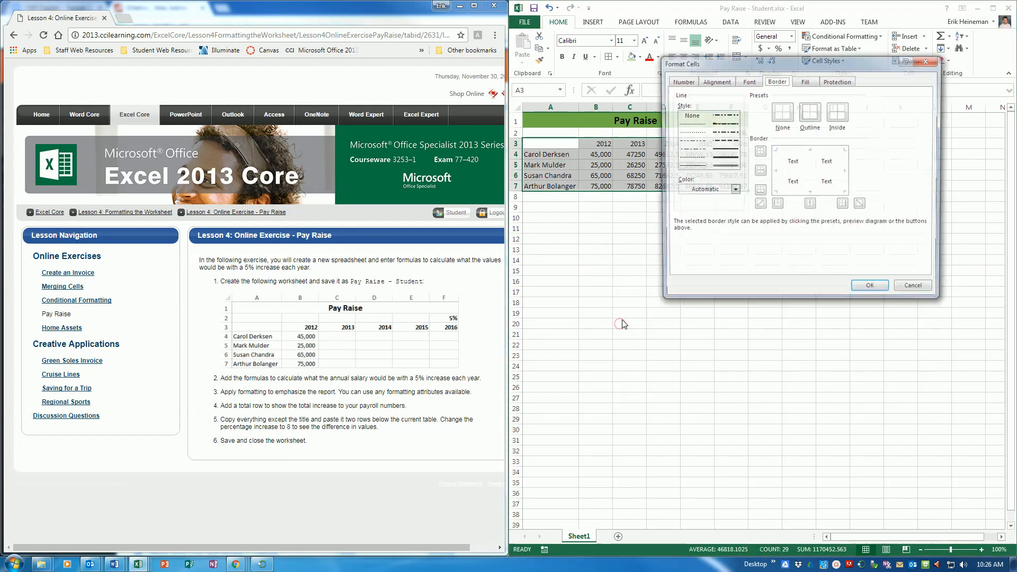
{"action": "left_click", "coordinate": [713, 190]}
{"action": "left_click", "coordinate": [761, 226]}
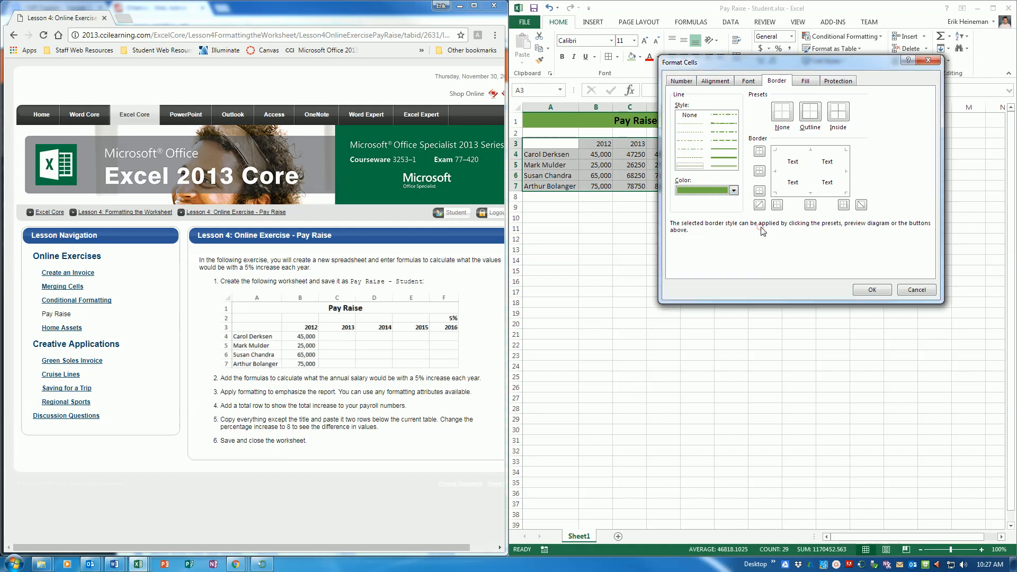
{"action": "left_click", "coordinate": [697, 167]}
{"action": "left_click", "coordinate": [838, 111]}
{"action": "left_click", "coordinate": [810, 111]}
{"action": "left_click", "coordinate": [880, 290]}
{"action": "left_click_drag", "start_coordinate": [594, 143], "coordinate": [739, 147]}
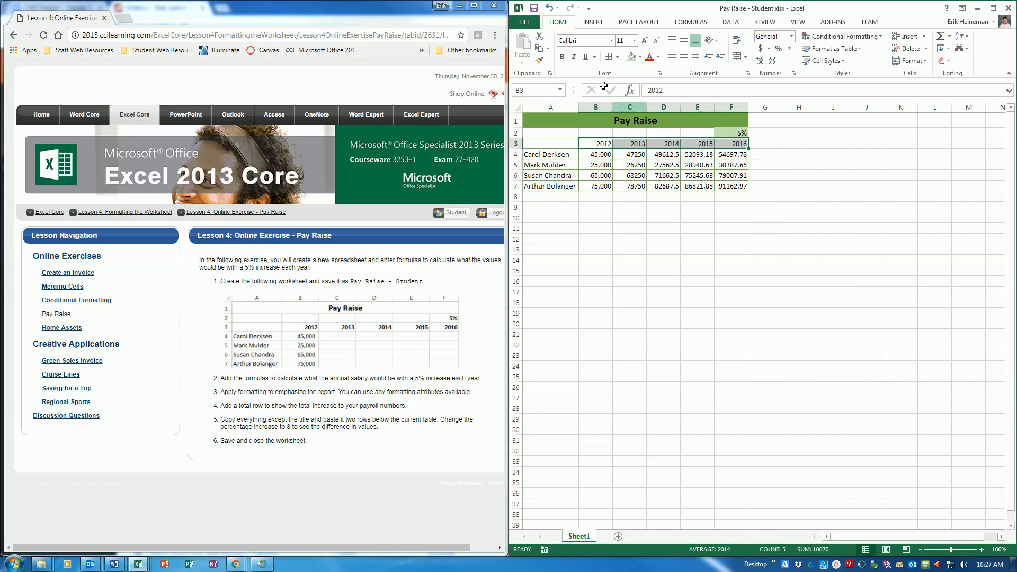
{"action": "left_click", "coordinate": [562, 56]}
Format the salaries in B4:F7 with the comma number style and no decimal places
{"action": "left_click_drag", "start_coordinate": [607, 151], "coordinate": [728, 185]}
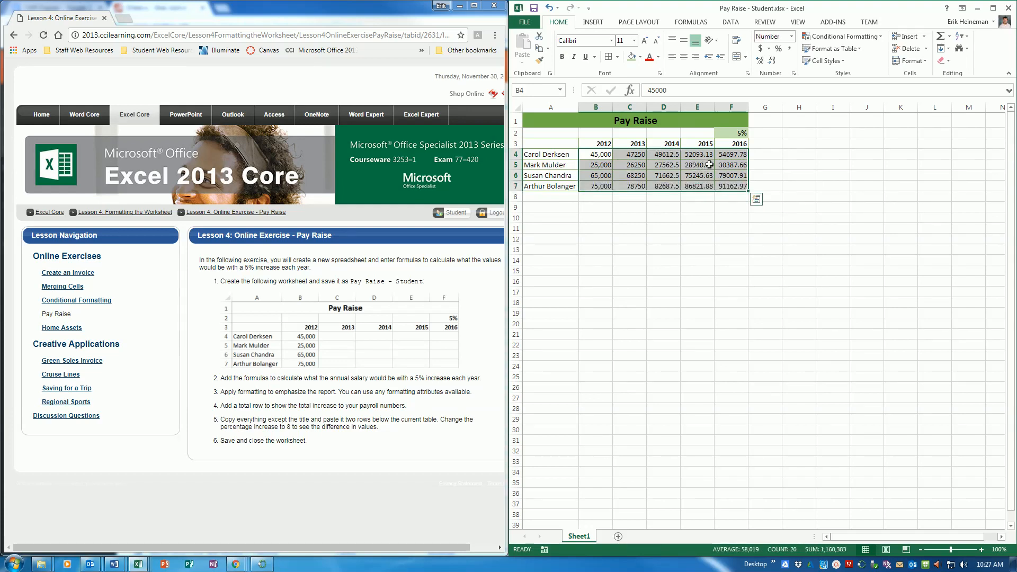
{"action": "left_click", "coordinate": [789, 49]}
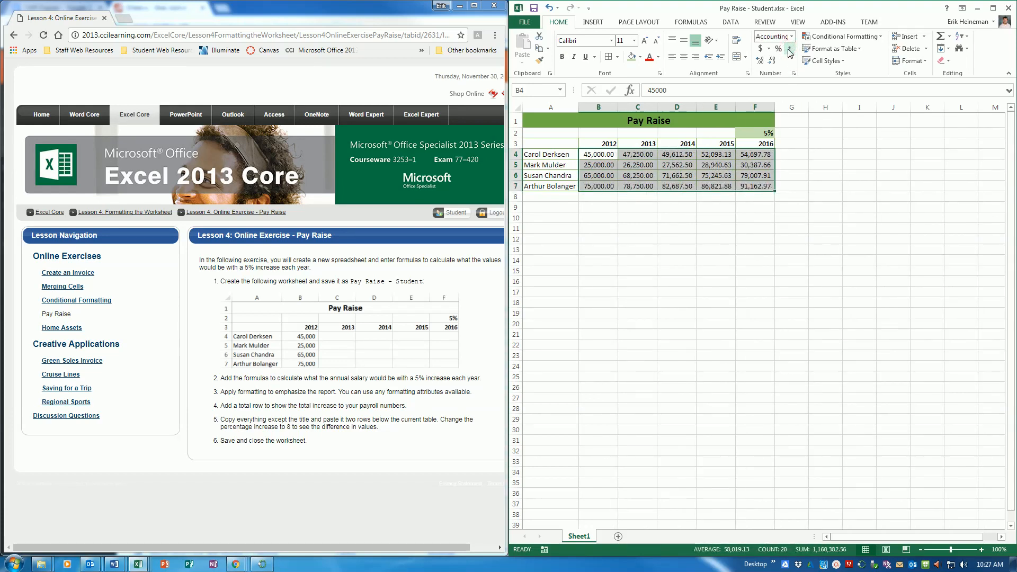
{"action": "left_click", "coordinate": [761, 60]}
{"action": "left_click", "coordinate": [761, 60]}
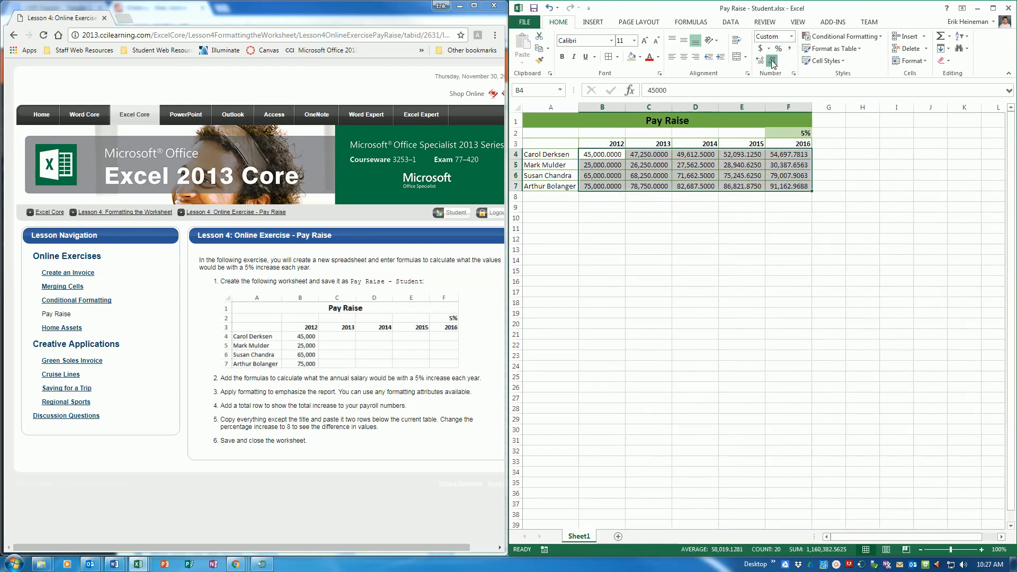
{"action": "left_click", "coordinate": [773, 60]}
{"action": "left_click", "coordinate": [772, 60]}
{"action": "left_click", "coordinate": [773, 60]}
{"action": "left_click", "coordinate": [772, 60]}
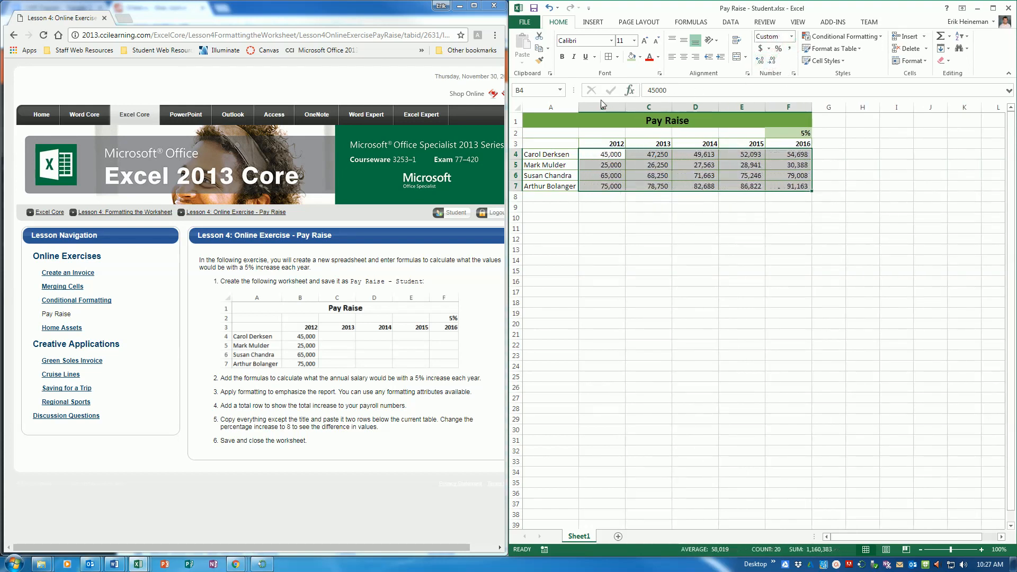
Autofit the widths of columns B through F to their contents
{"action": "double_click", "coordinate": [625, 107]}
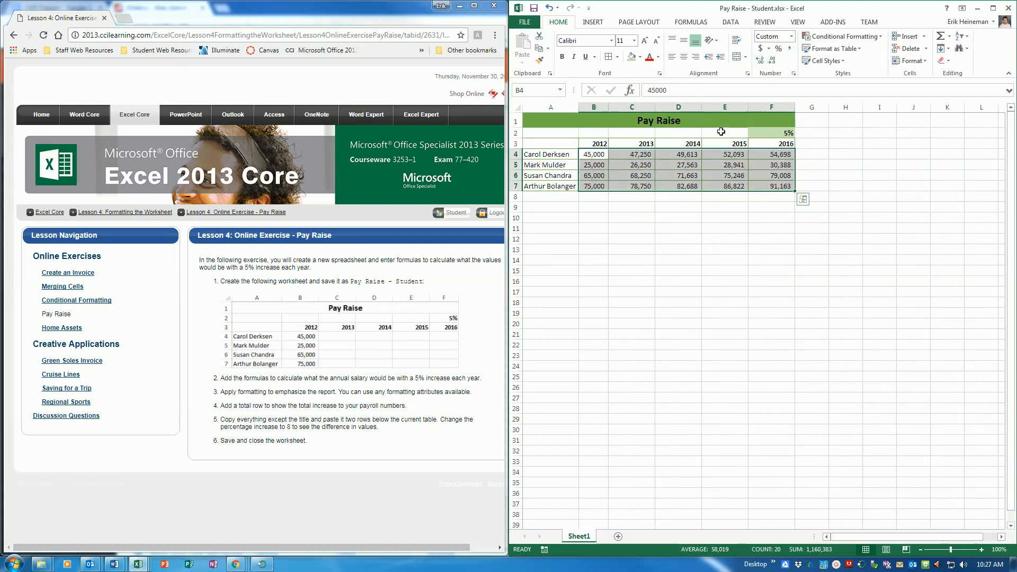
{"action": "double_click", "coordinate": [655, 107]}
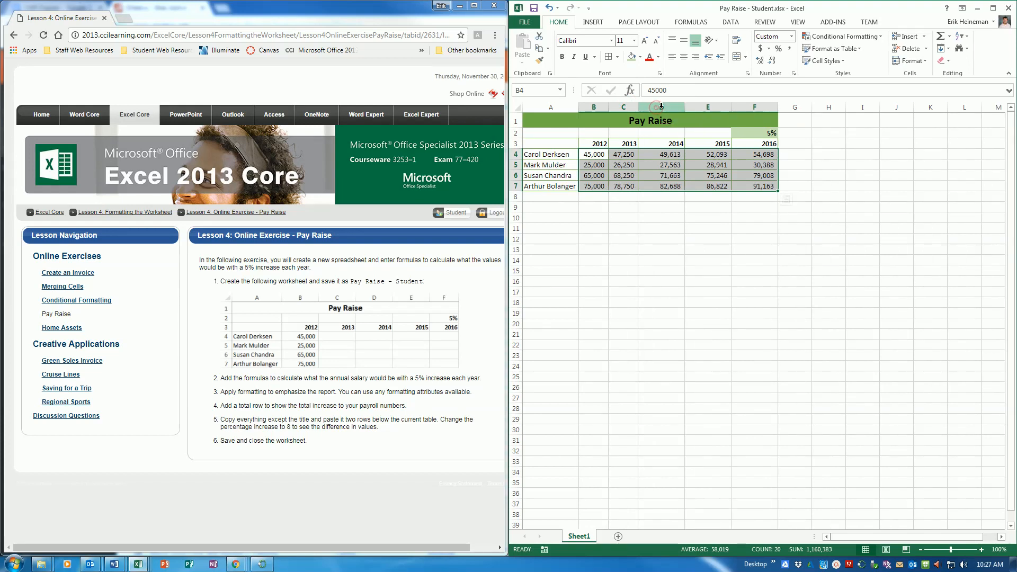
{"action": "double_click", "coordinate": [685, 108]}
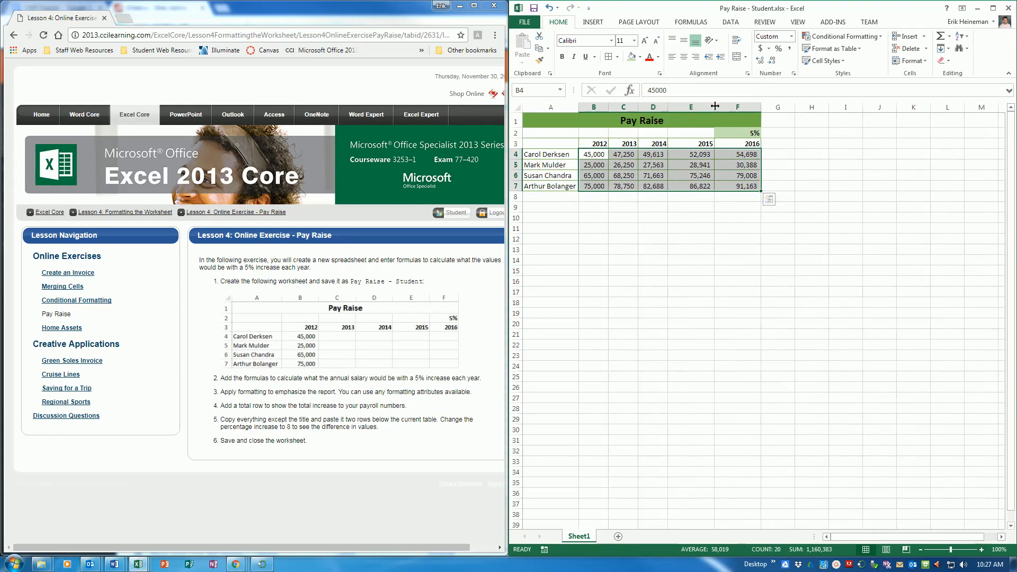
{"action": "double_click", "coordinate": [715, 107]}
{"action": "double_click", "coordinate": [745, 108]}
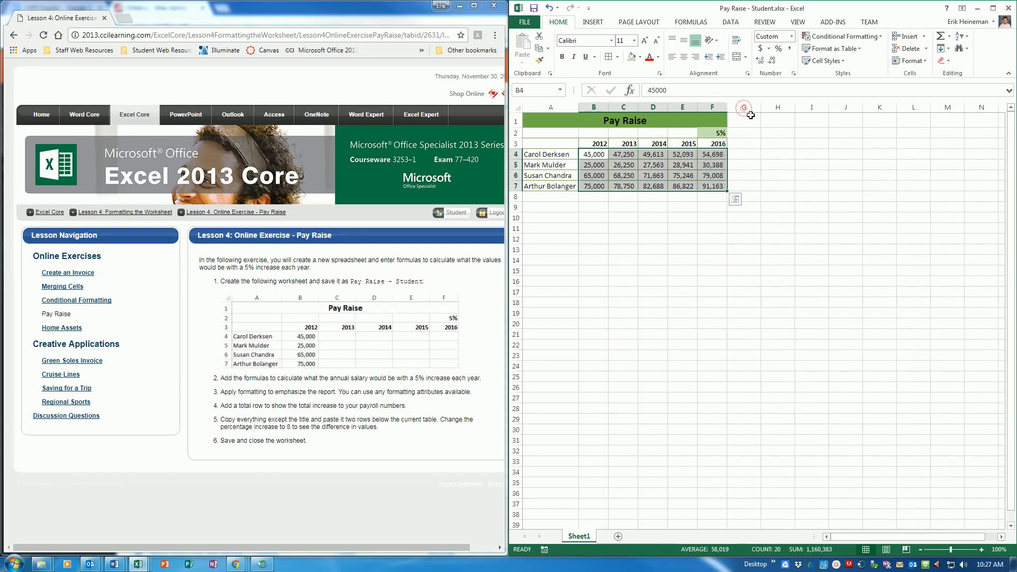
Enter the label Total in A8 and sum the 2012 salaries in B8 with =SUM(B4:B7)
{"action": "left_click", "coordinate": [633, 199]}
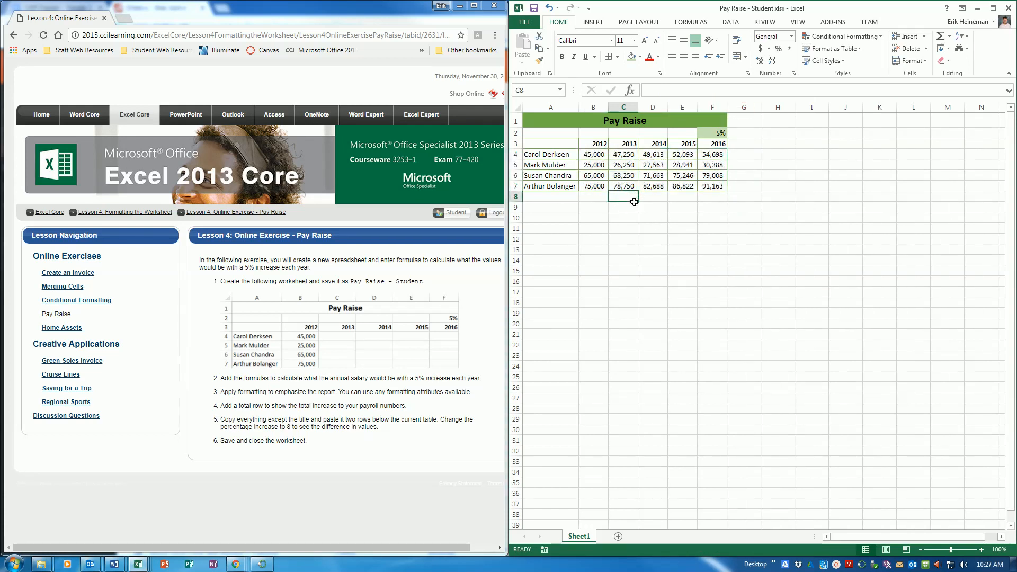
{"action": "left_click", "coordinate": [573, 200]}
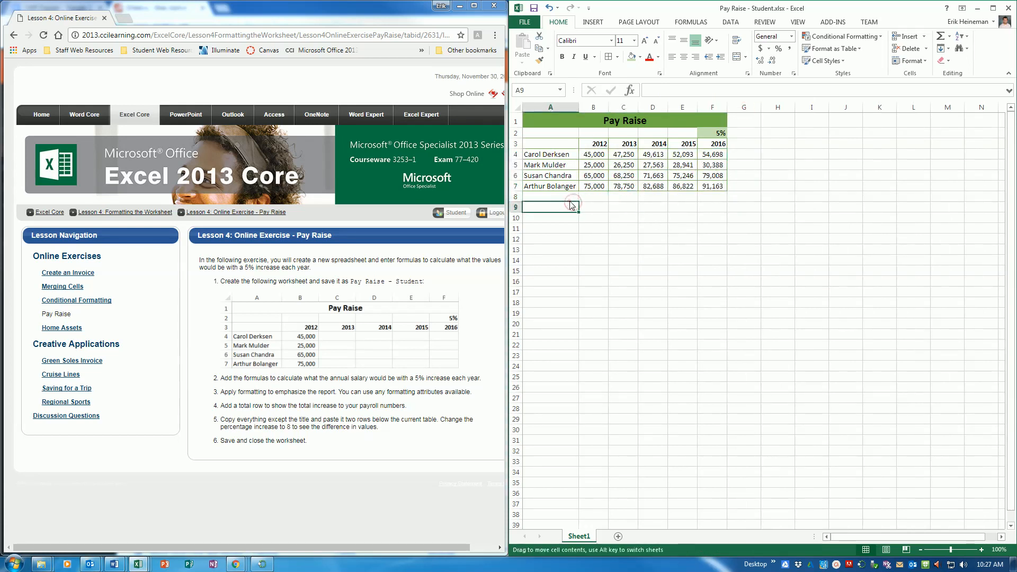
{"action": "type", "text": "Total"}
{"action": "key", "text": "Tab"}
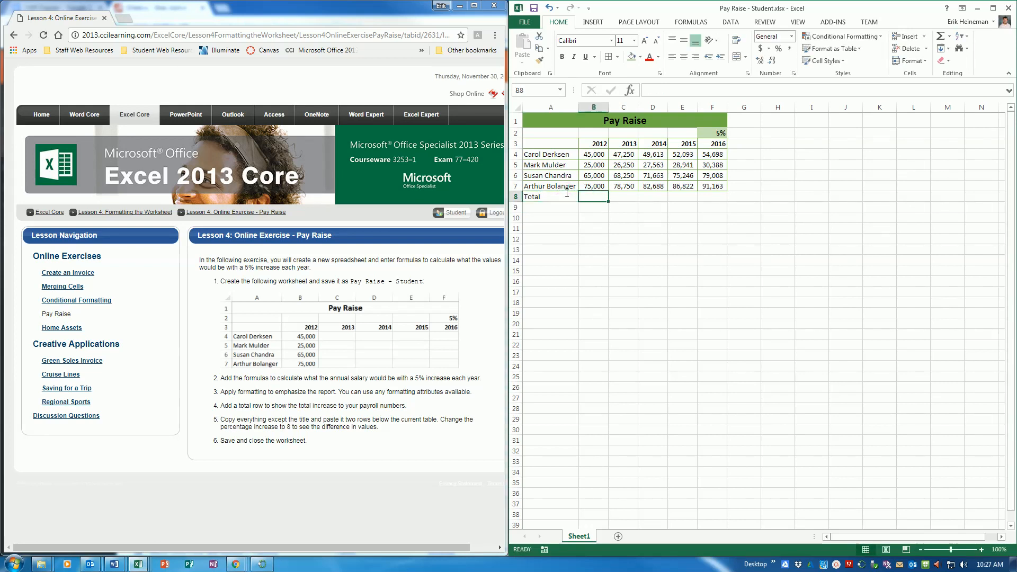
{"action": "type", "text": "=s"}
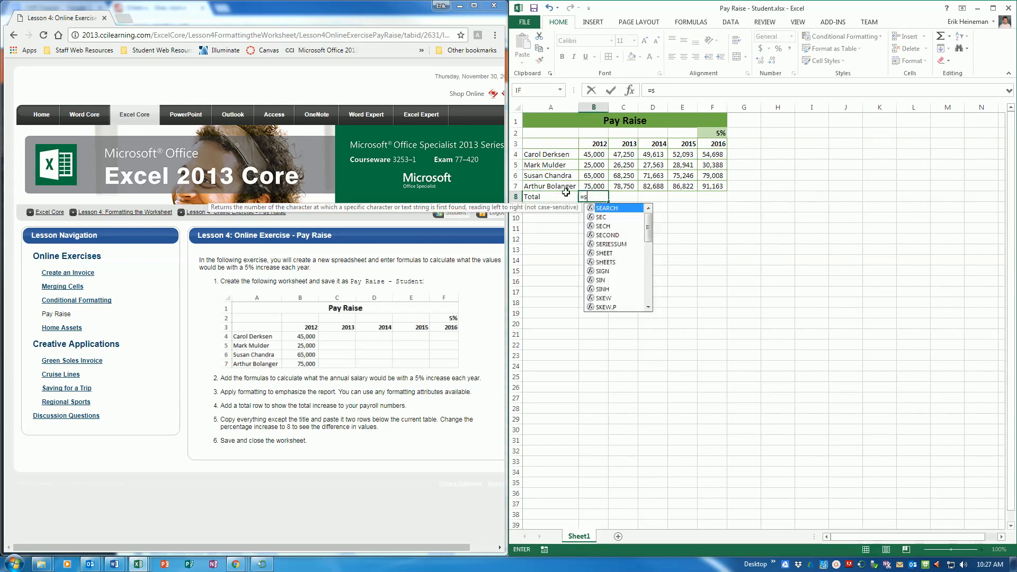
{"action": "type", "text": "um("}
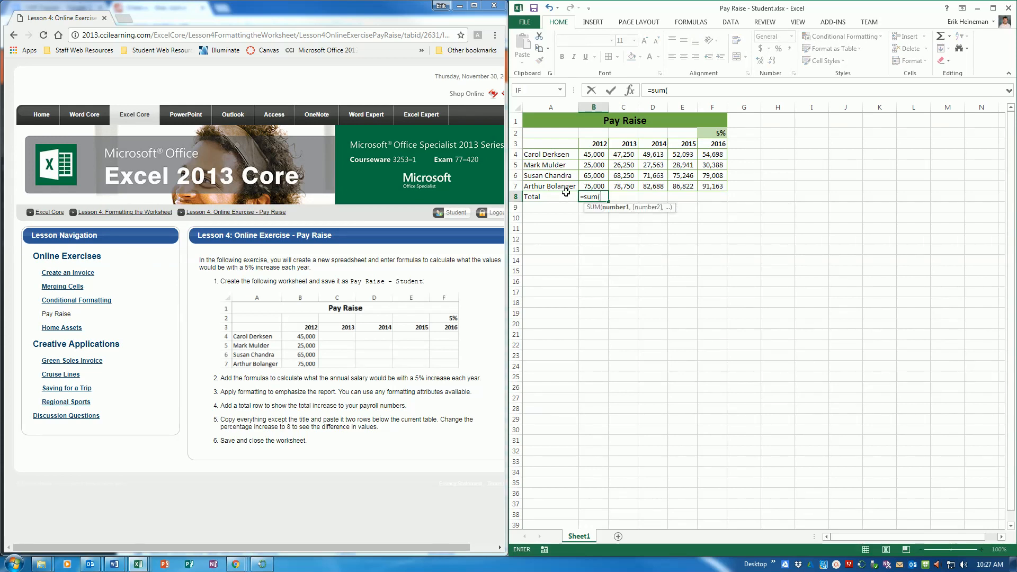
{"action": "left_click_drag", "start_coordinate": [587, 159], "coordinate": [595, 184]}
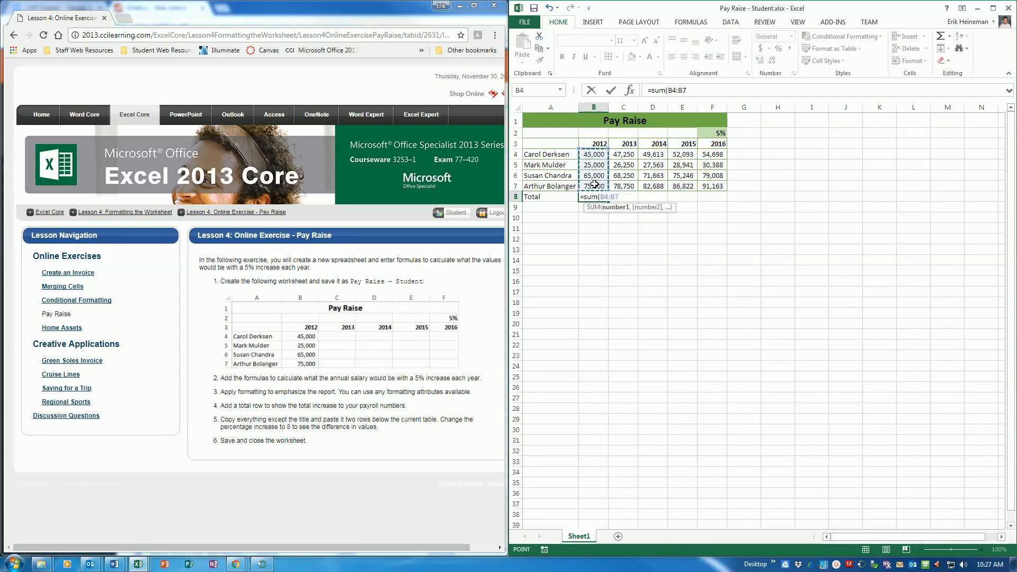
{"action": "key", "text": "Return"}
Fill the B8 total formula across to F8 and autofit columns B through F
{"action": "left_click", "coordinate": [604, 195]}
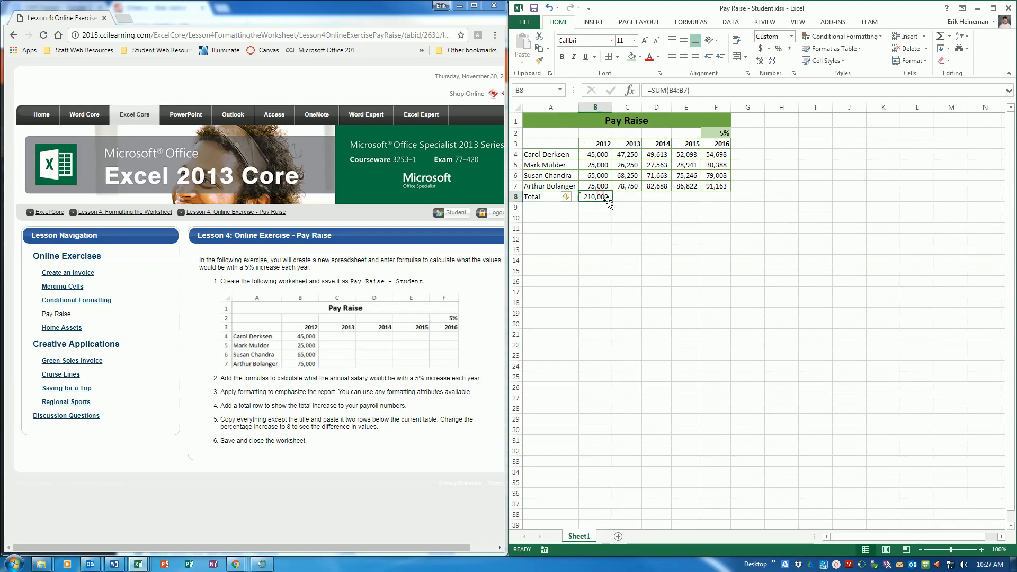
{"action": "left_click_drag", "start_coordinate": [612, 202], "coordinate": [726, 202]}
{"action": "left_click_drag", "start_coordinate": [596, 107], "coordinate": [733, 103]}
{"action": "double_click", "coordinate": [733, 104]}
{"action": "left_click", "coordinate": [663, 218]}
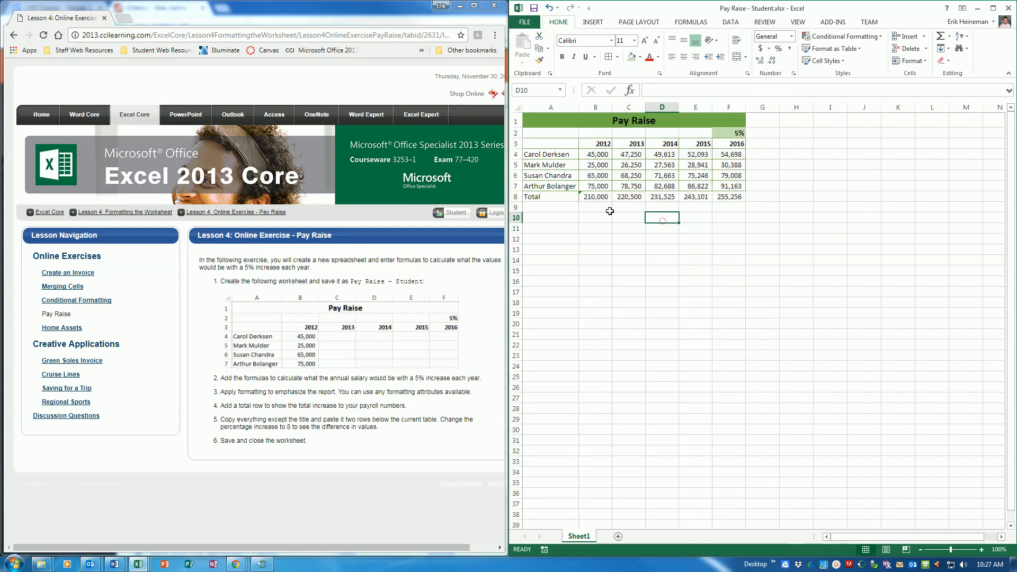
Add green outline and inside borders to the total row A8:F8 and make it bold
{"action": "left_click_drag", "start_coordinate": [549, 203], "coordinate": [734, 198]}
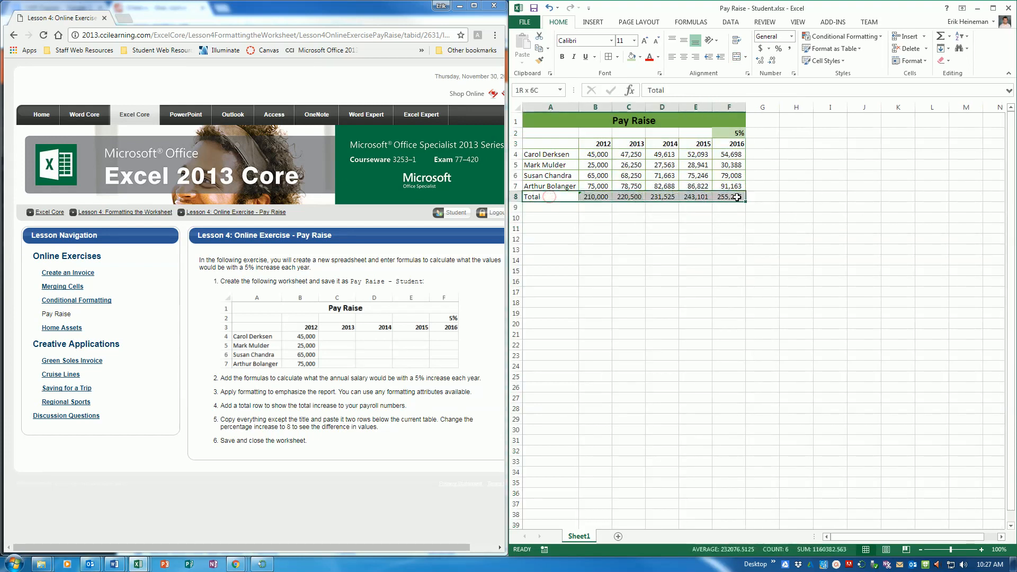
{"action": "left_click", "coordinate": [609, 57]}
{"action": "left_click", "coordinate": [811, 176]}
{"action": "left_click", "coordinate": [805, 192]}
{"action": "left_click", "coordinate": [845, 168]}
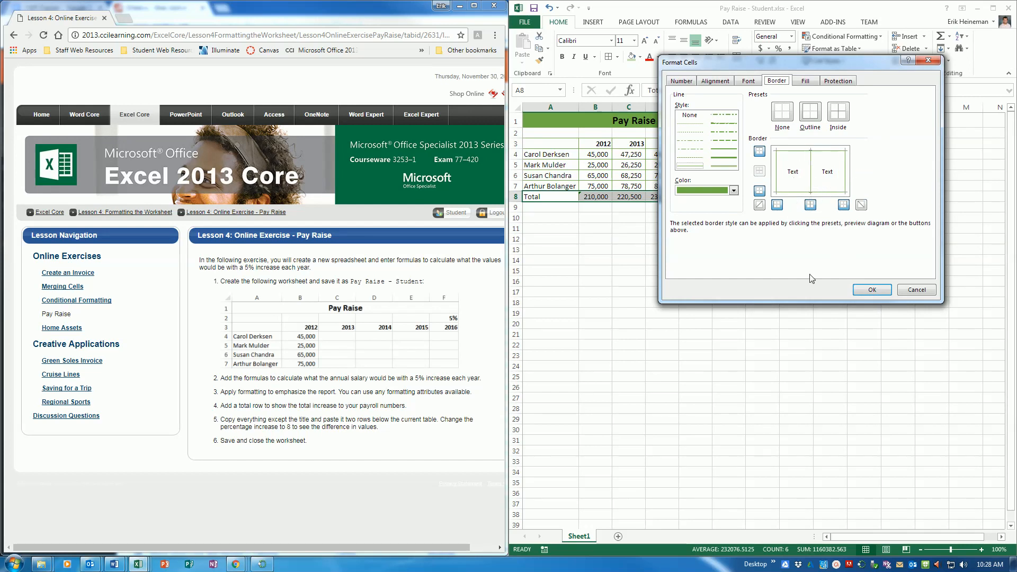
{"action": "left_click", "coordinate": [873, 290]}
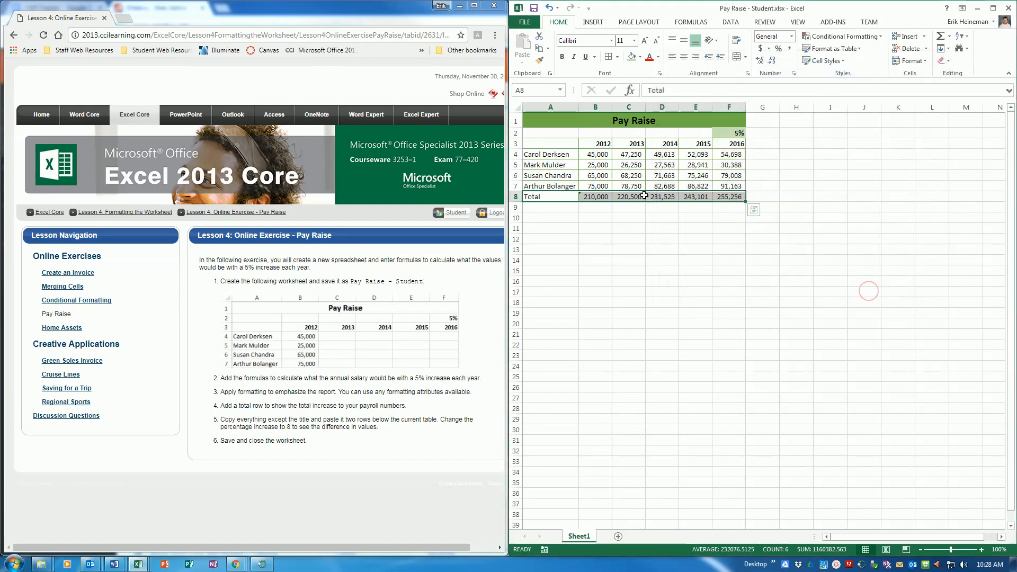
{"action": "left_click", "coordinate": [562, 57]}
{"action": "left_click", "coordinate": [663, 239]}
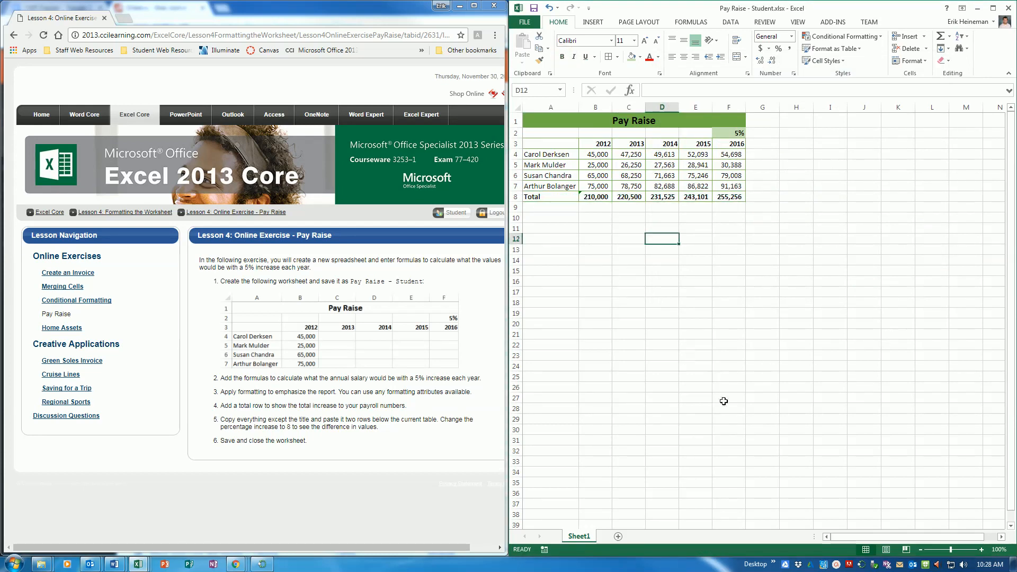
Copy the table in A2:F8 without the title and paste it starting at A10
{"action": "left_click_drag", "start_coordinate": [550, 134], "coordinate": [731, 197]}
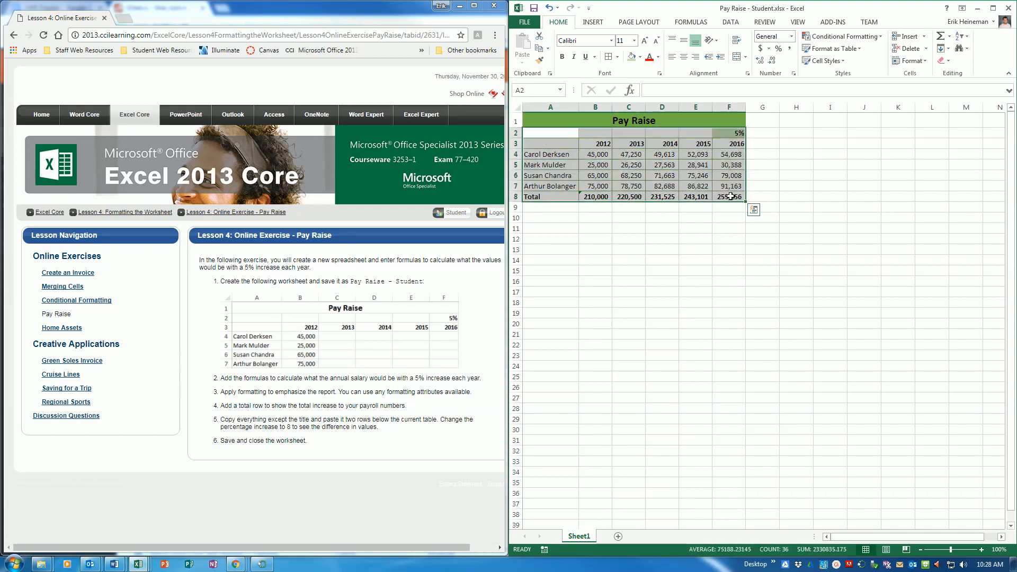
{"action": "key", "text": "ctrl+c"}
{"action": "left_click", "coordinate": [558, 219]}
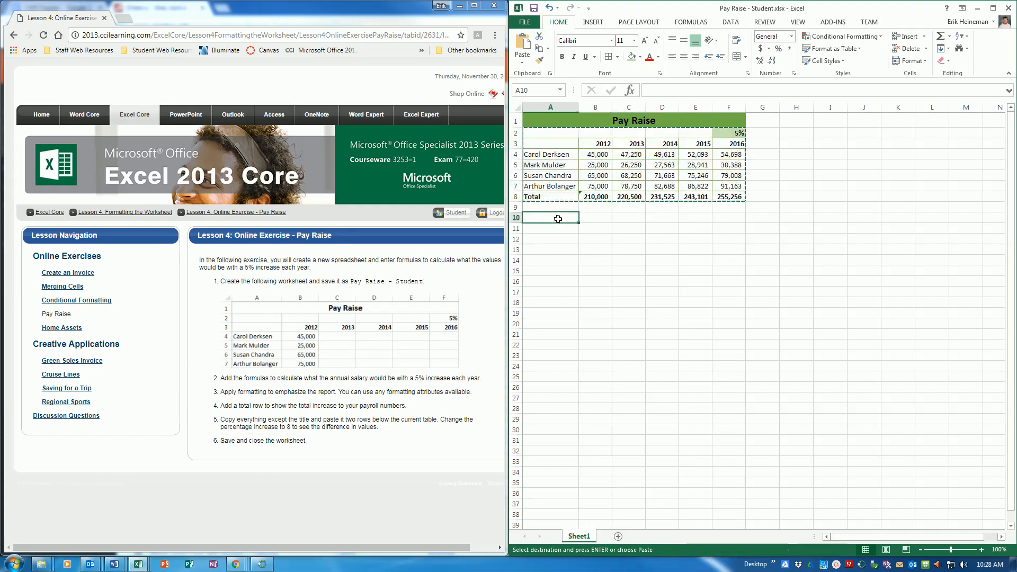
{"action": "key", "text": "Return"}
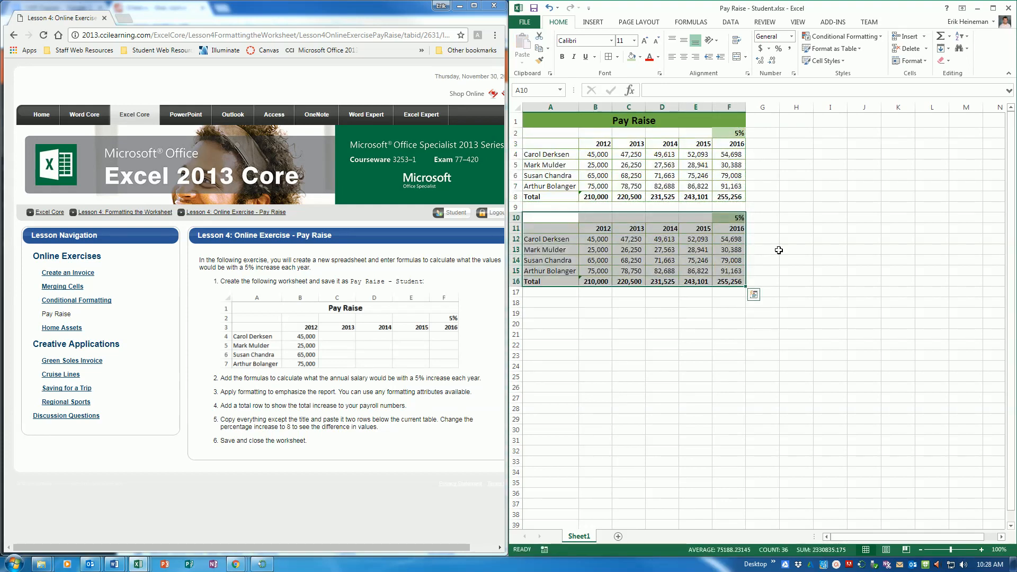
Set the copied table's increase rate in F10 to 8%
{"action": "left_click", "coordinate": [734, 218]}
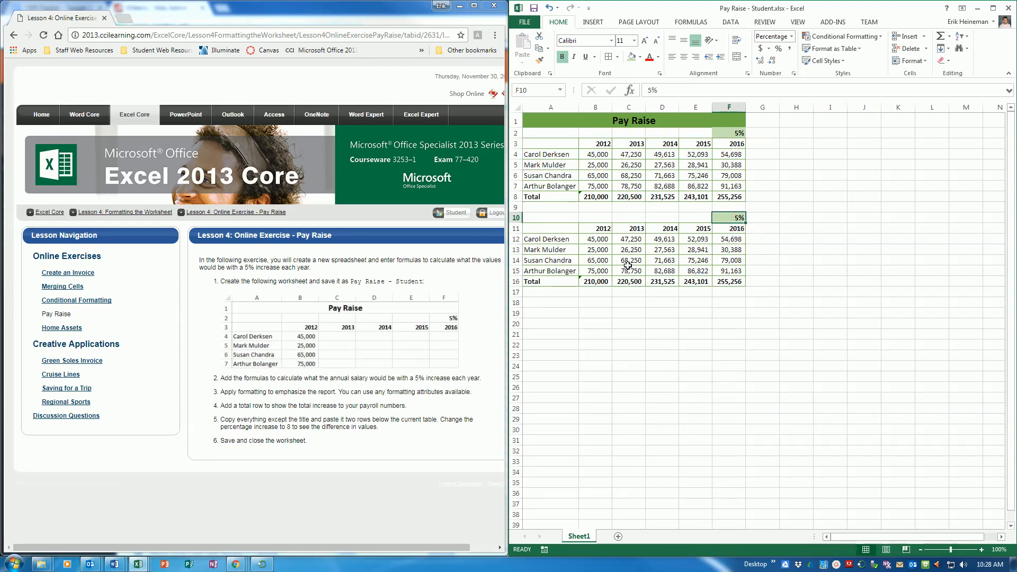
{"action": "left_click", "coordinate": [631, 240]}
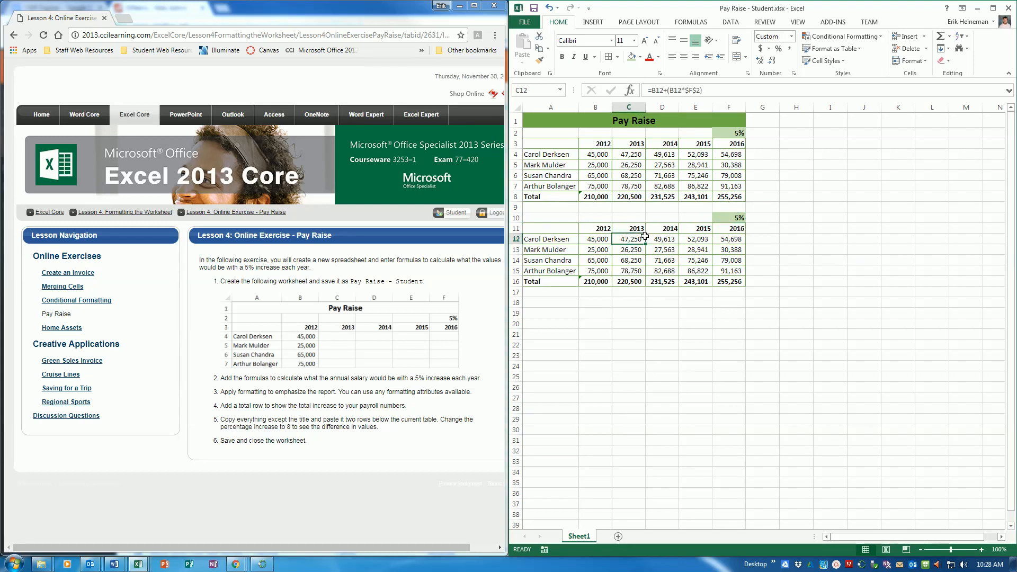
{"action": "left_click", "coordinate": [732, 214]}
{"action": "type", "text": "8"}
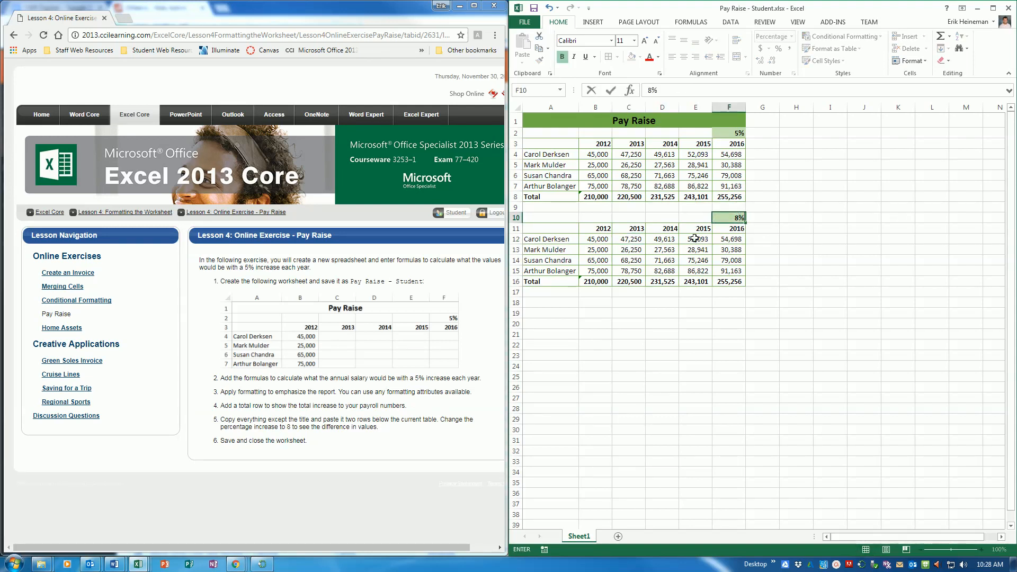
{"action": "key", "text": "Return"}
Change the C12 formula to =B12+(B12*$F$10) and fill it through C12:F15
{"action": "left_click", "coordinate": [629, 240]}
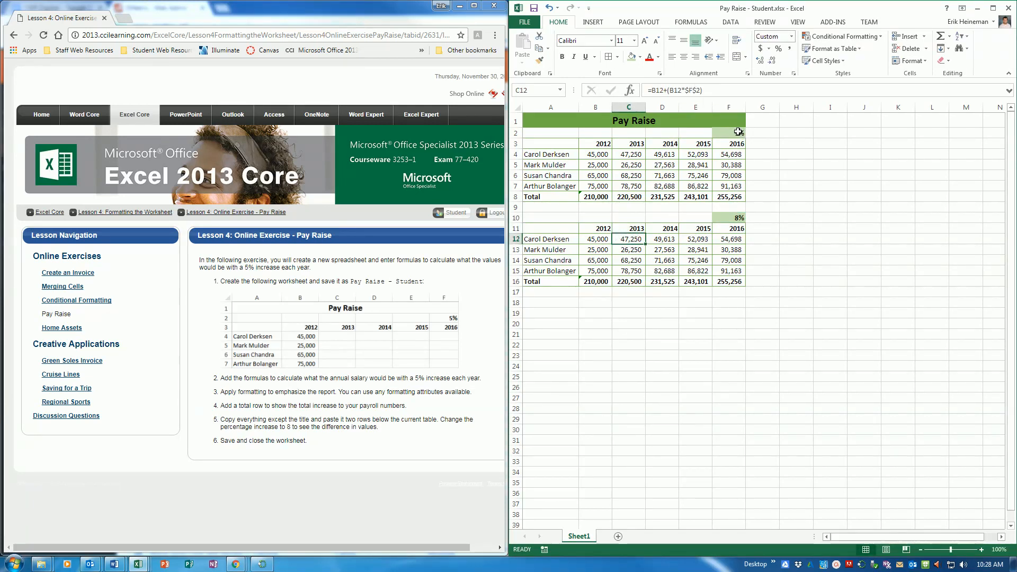
{"action": "left_click", "coordinate": [696, 91]}
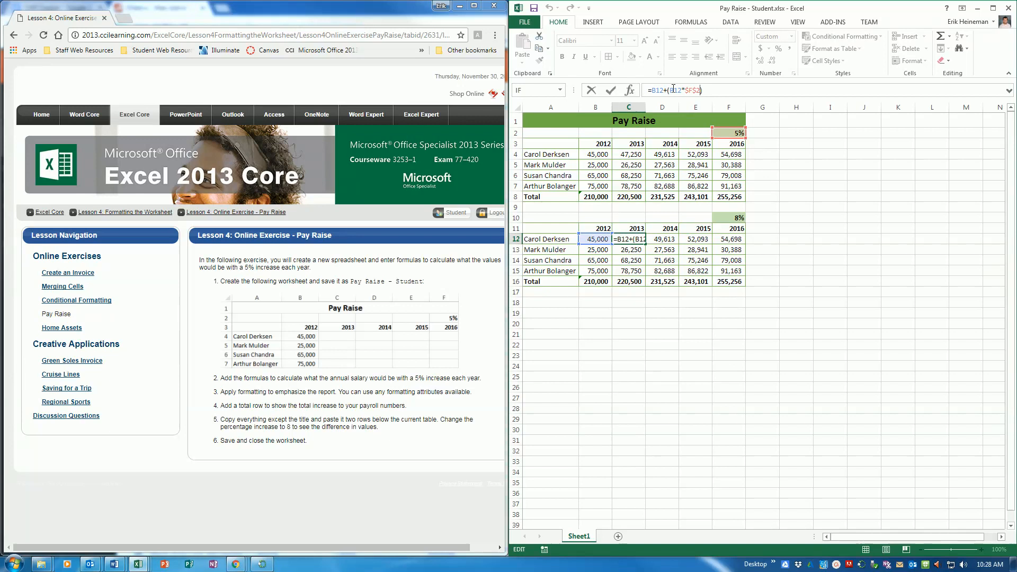
{"action": "key", "text": "BackSpace"}
{"action": "type", "text": "10"}
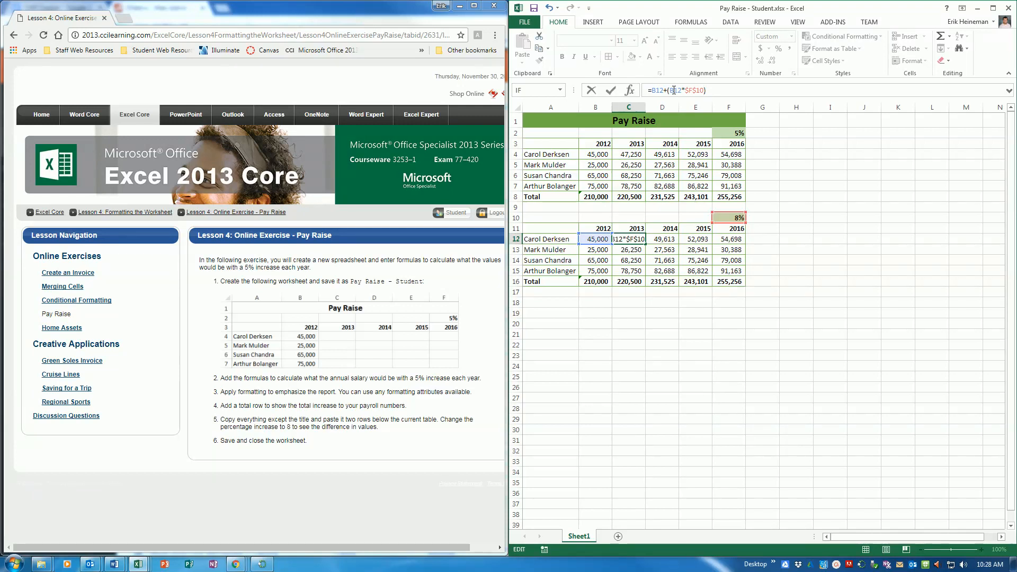
{"action": "key", "text": "Return"}
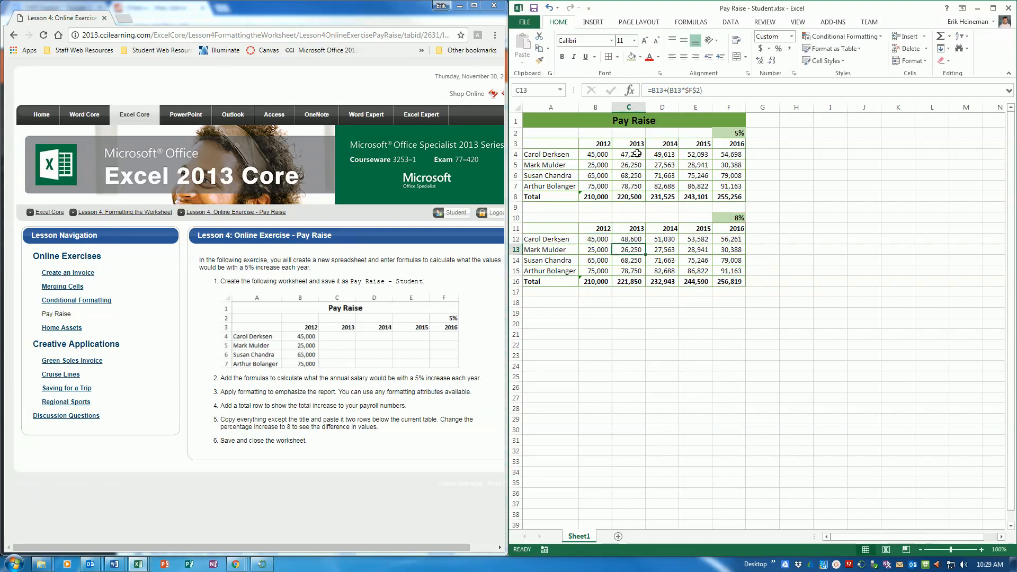
{"action": "left_click", "coordinate": [643, 237]}
{"action": "left_click_drag", "start_coordinate": [646, 244], "coordinate": [742, 276]}
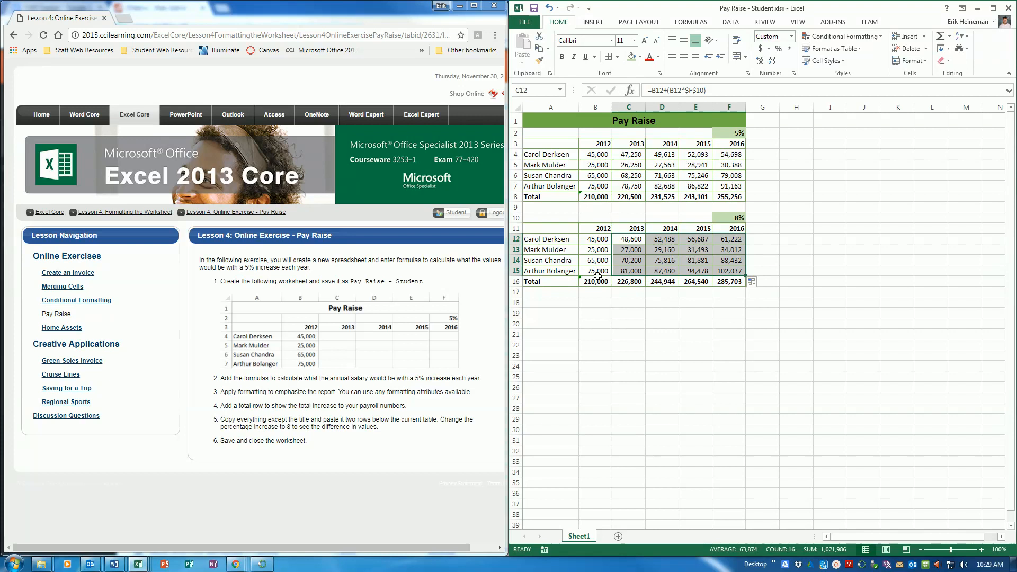
Give the copied table's rate cell F10 a light blue fill
{"action": "left_click", "coordinate": [723, 218]}
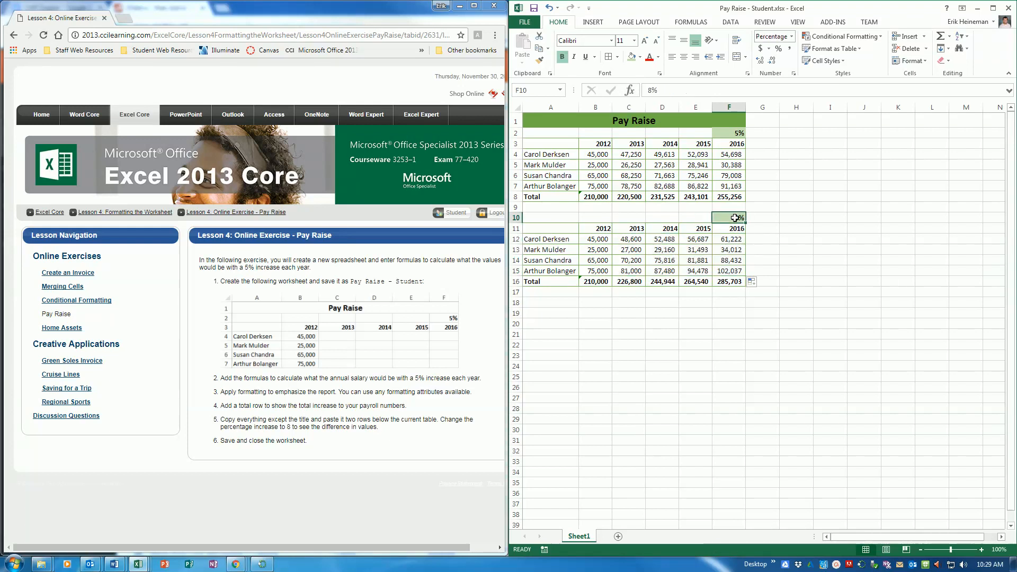
{"action": "left_click", "coordinate": [640, 57]}
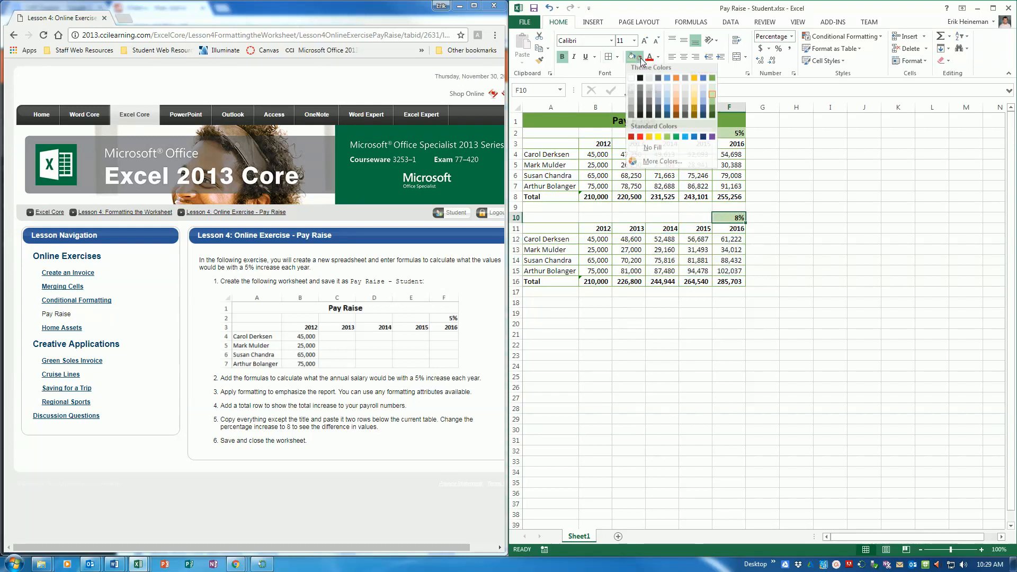
{"action": "left_click", "coordinate": [667, 97]}
Apply thin blue borders from the theme colours to all inner and outer edges of A11:F16 and save the workbook
{"action": "left_click_drag", "start_coordinate": [563, 228], "coordinate": [722, 280]}
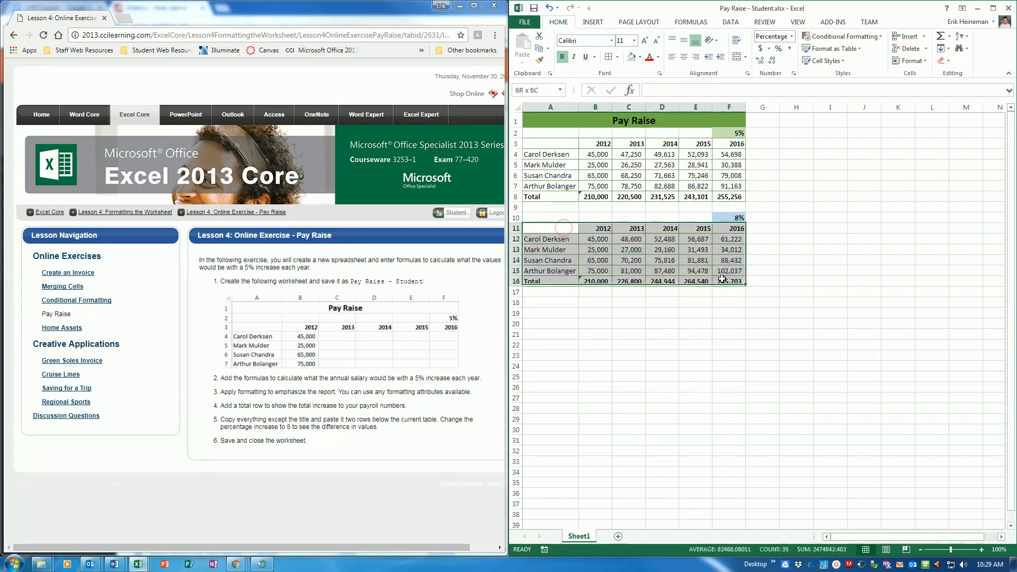
{"action": "left_click", "coordinate": [640, 56]}
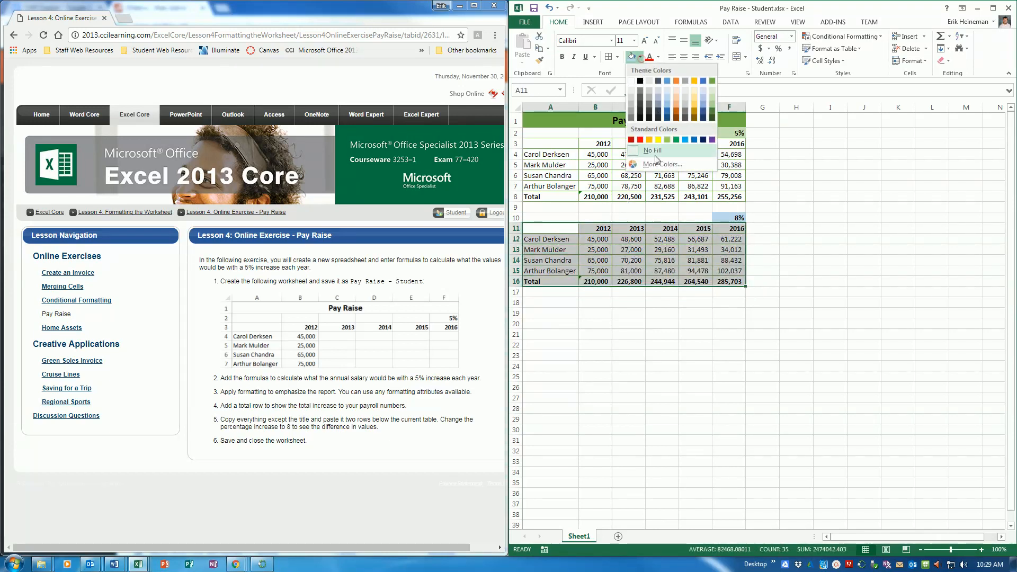
{"action": "left_click", "coordinate": [609, 57]}
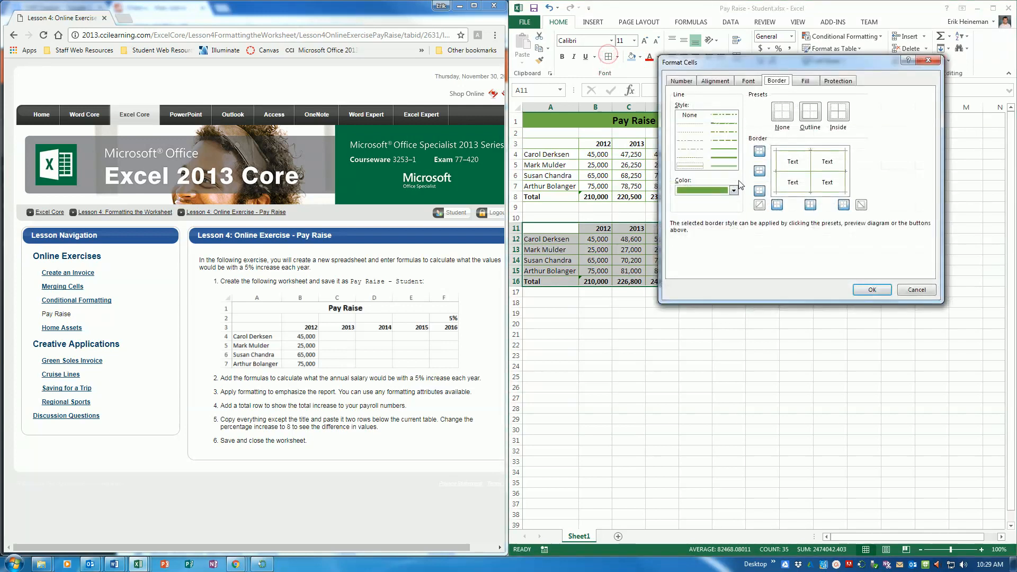
{"action": "left_click", "coordinate": [734, 190]}
{"action": "left_click", "coordinate": [719, 229]}
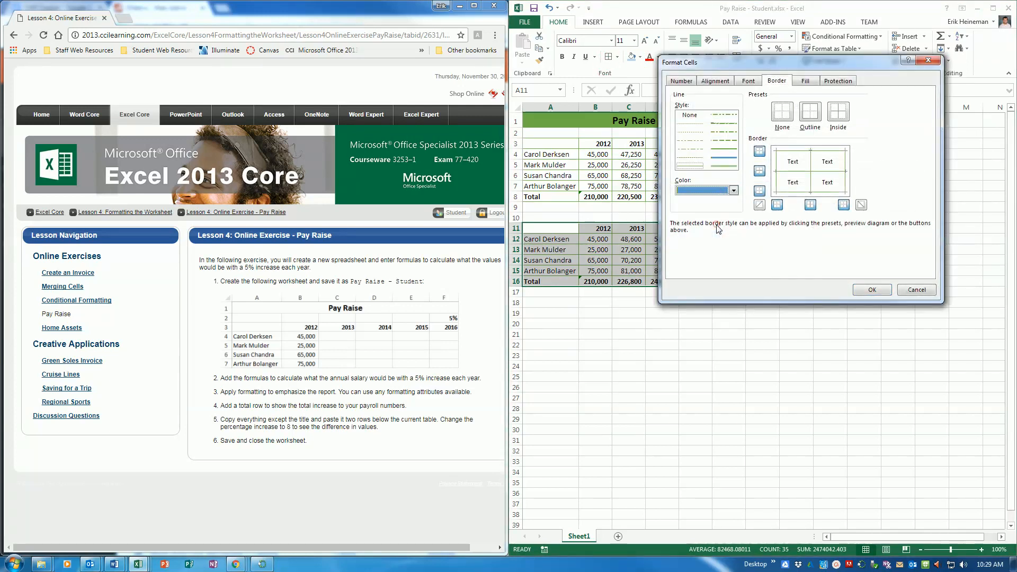
{"action": "left_click", "coordinate": [734, 190]}
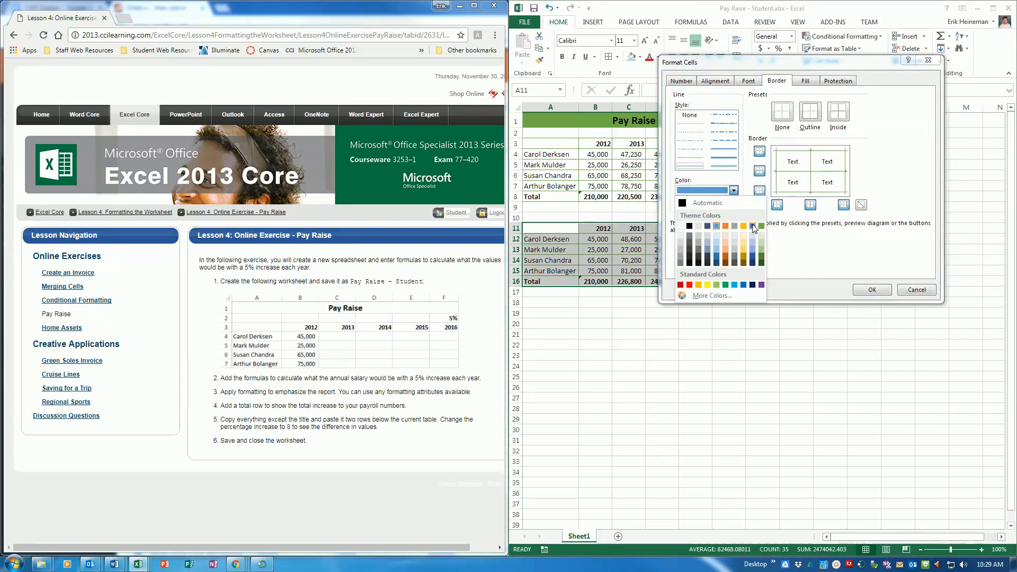
{"action": "left_click", "coordinate": [753, 227]}
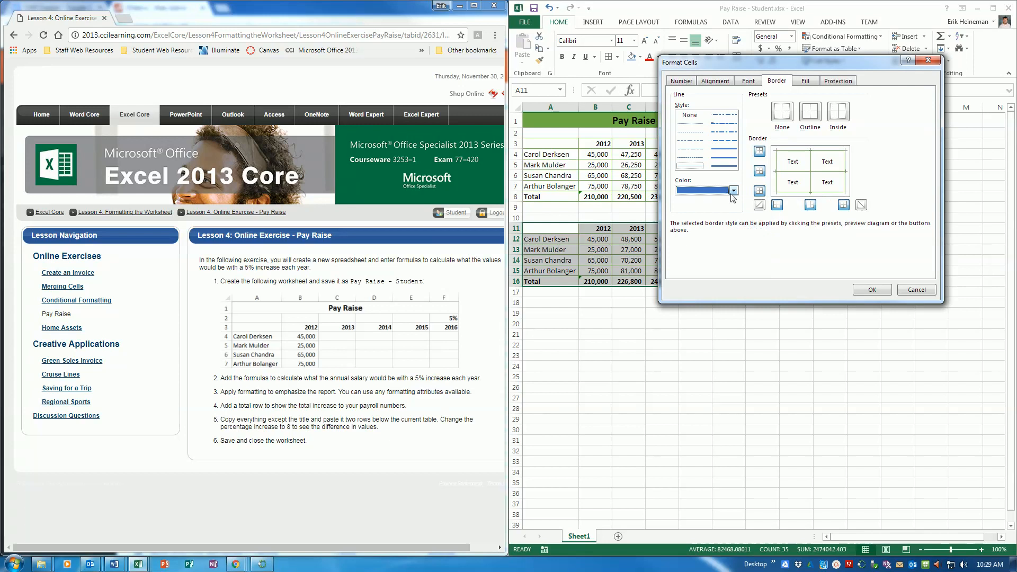
{"action": "left_click", "coordinate": [695, 165]}
{"action": "left_click", "coordinate": [802, 171]}
{"action": "left_click", "coordinate": [805, 151]}
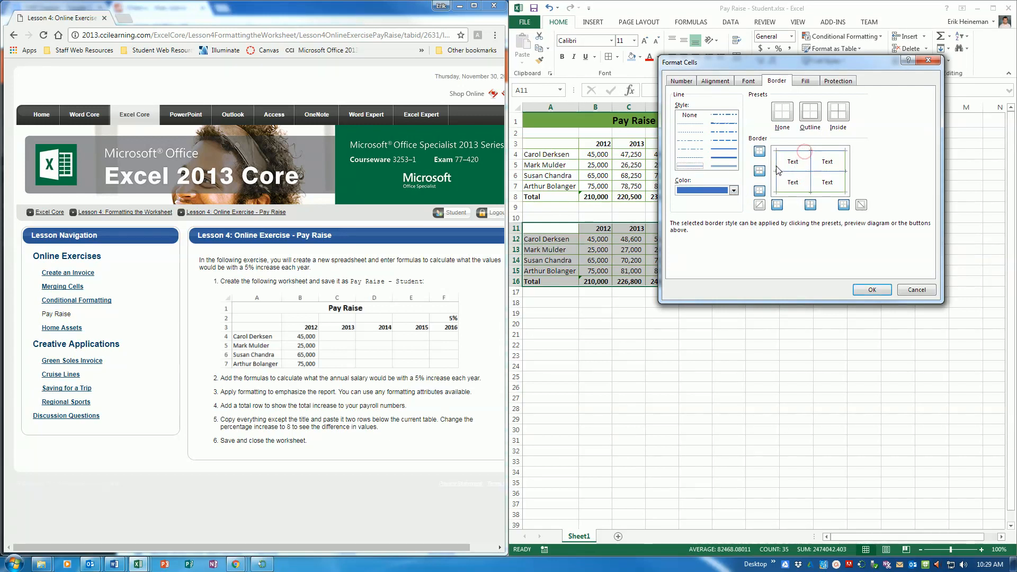
{"action": "left_click", "coordinate": [777, 167]}
{"action": "left_click", "coordinate": [801, 190]}
{"action": "left_click", "coordinate": [848, 179]}
{"action": "left_click", "coordinate": [872, 290]}
{"action": "left_click", "coordinate": [685, 291]}
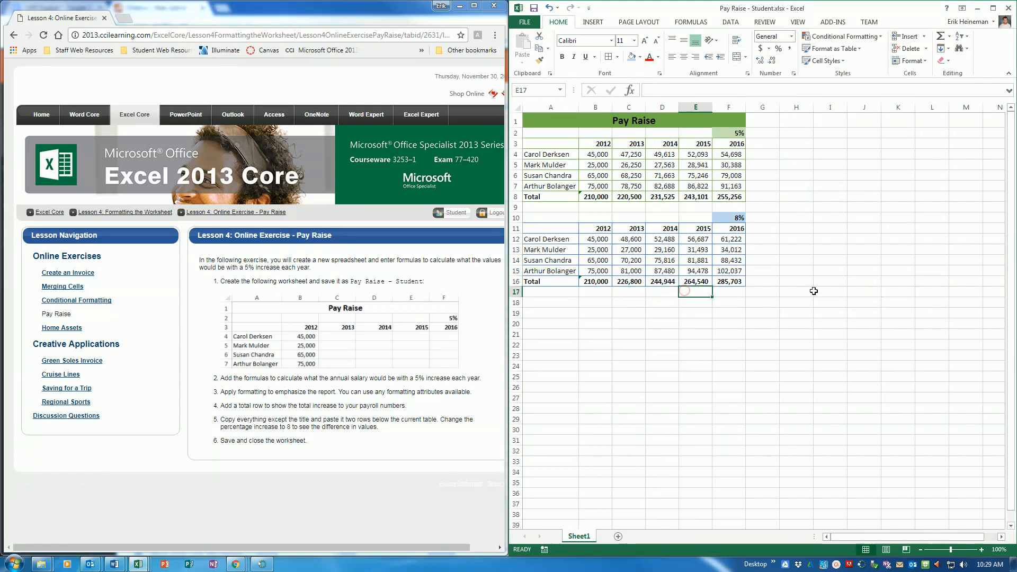
{"action": "left_click", "coordinate": [814, 291]}
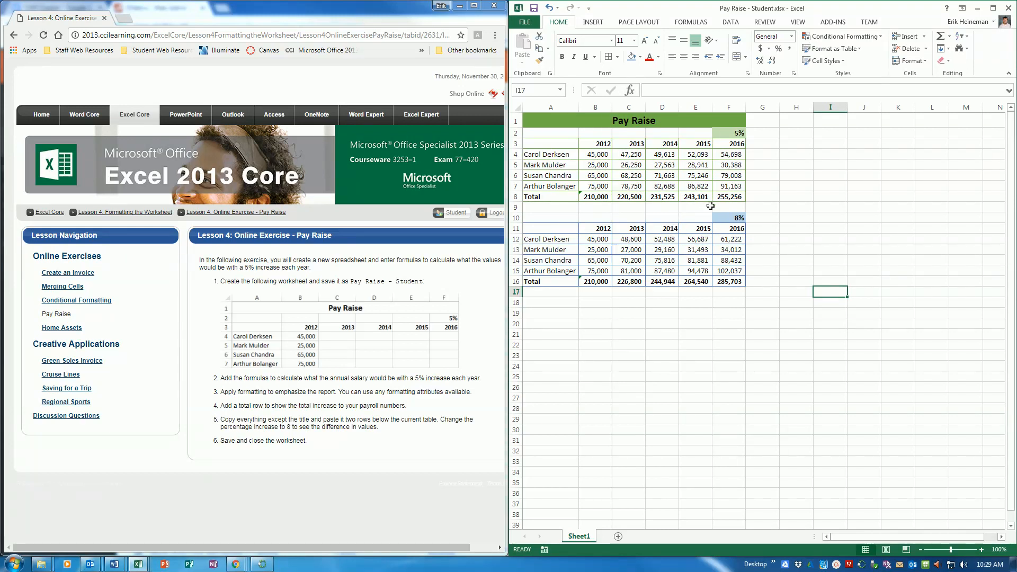
{"action": "left_click", "coordinate": [535, 10]}
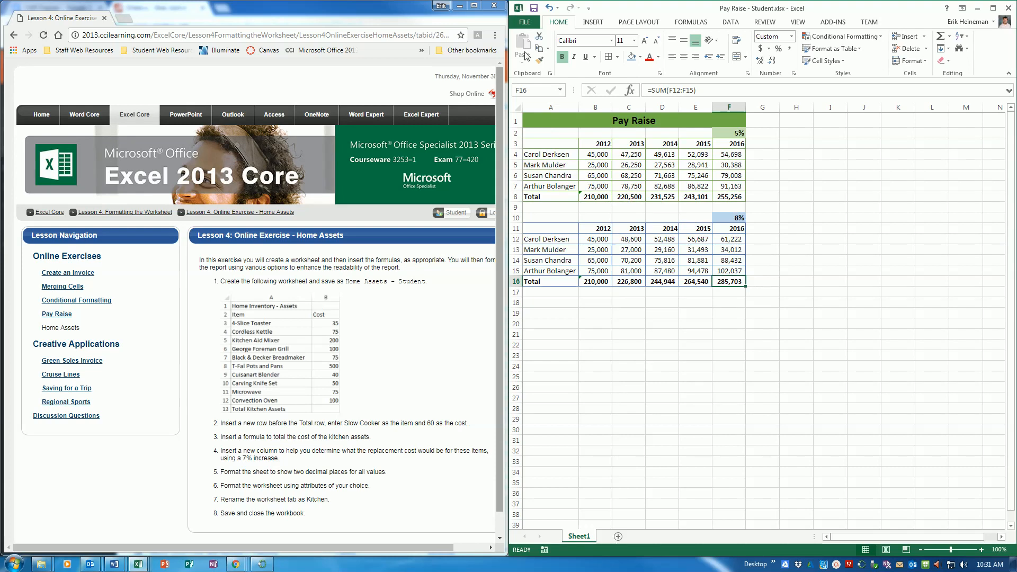
Create a new blank workbook and snap its window beside the exercise instructions
{"action": "left_click", "coordinate": [525, 22]}
{"action": "left_click", "coordinate": [530, 87]}
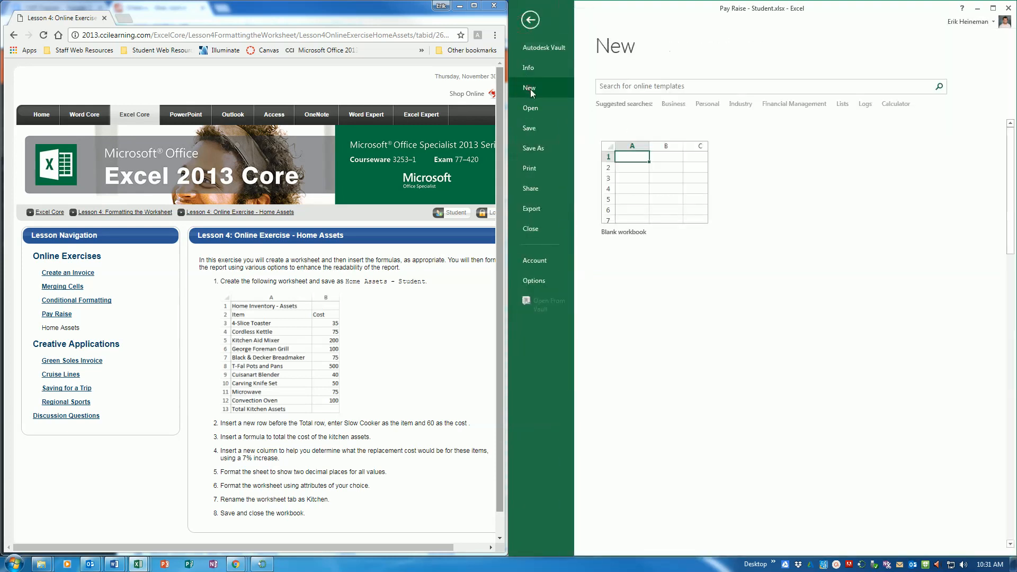
{"action": "left_click", "coordinate": [644, 172]}
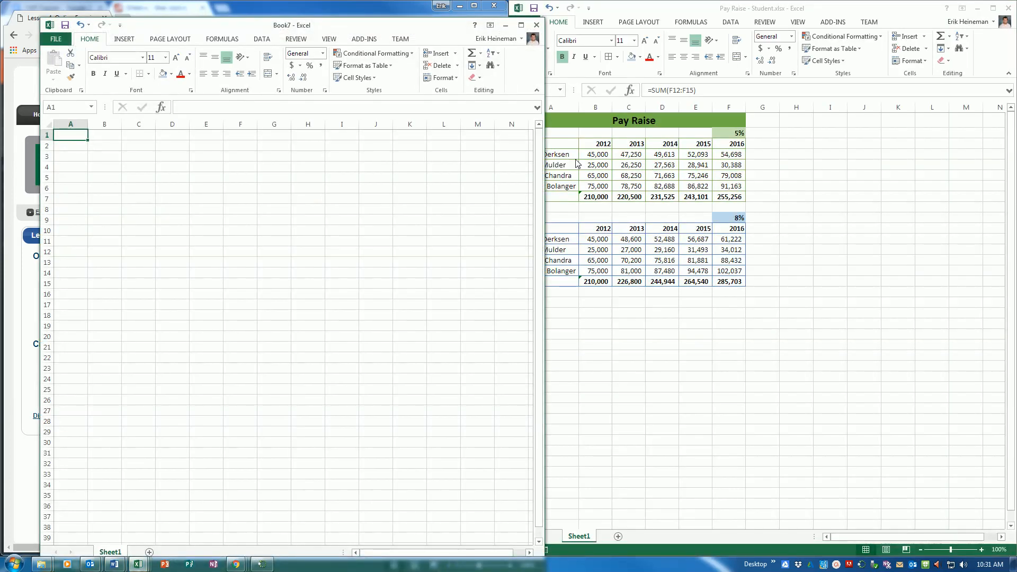
{"action": "key", "text": "super+Right"}
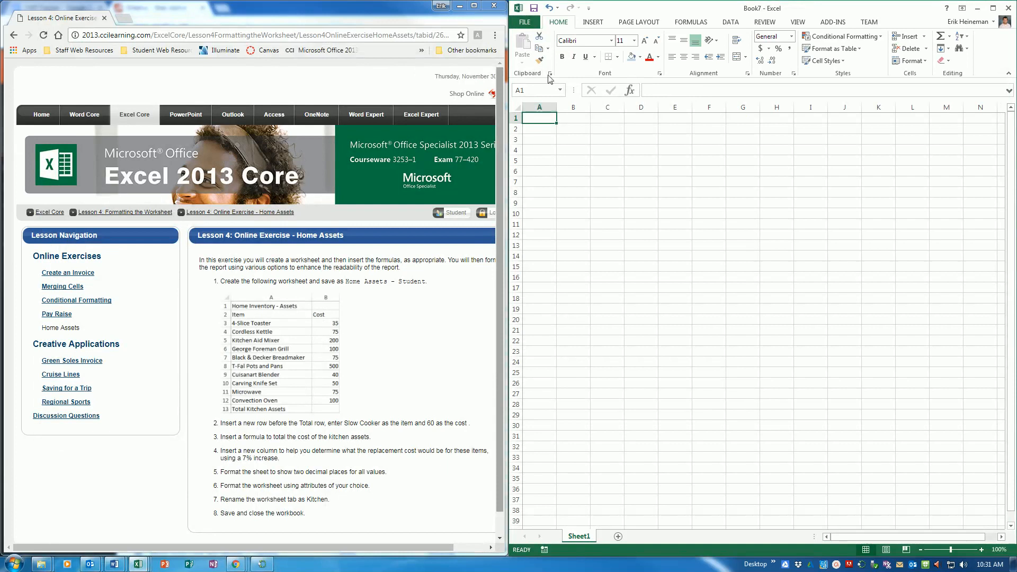
Save the new workbook on the computer in the Microsoft IT Academy Excel folder as Home Assets - Student
{"action": "left_click", "coordinate": [525, 21]}
{"action": "left_click", "coordinate": [540, 149]}
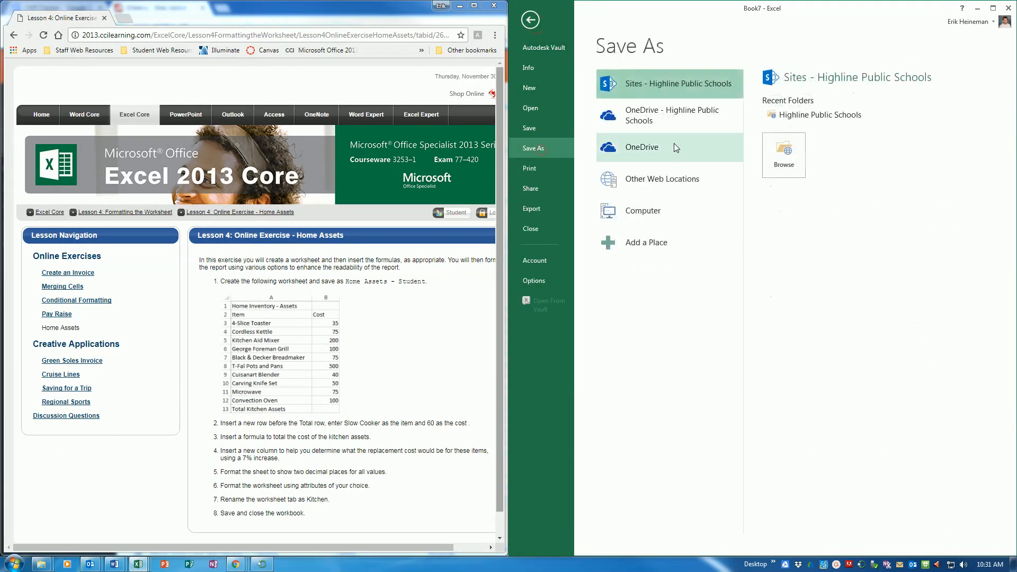
{"action": "left_click", "coordinate": [689, 212]}
{"action": "left_click", "coordinate": [814, 142]}
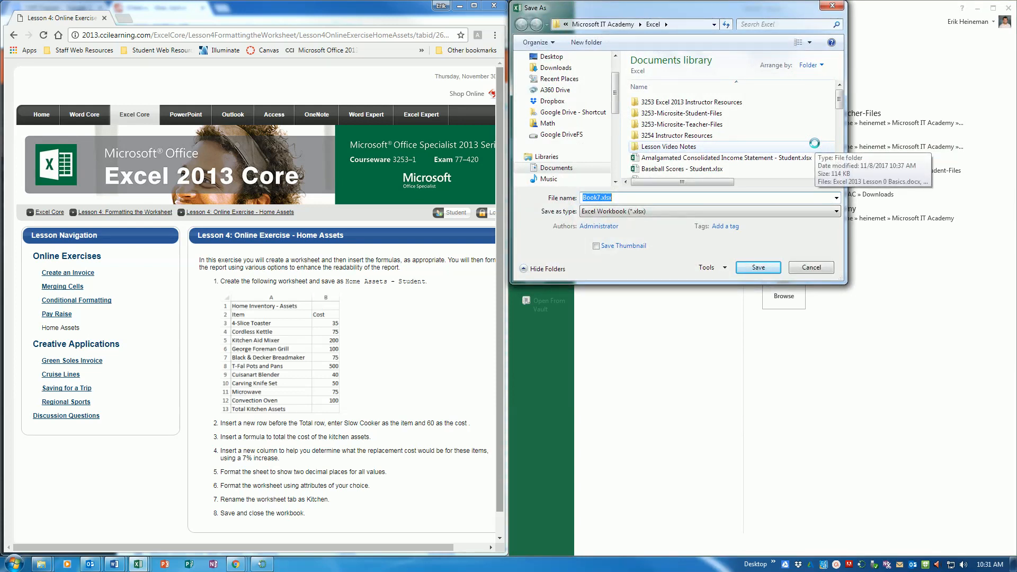
{"action": "type", "text": "Home Assets - Student"}
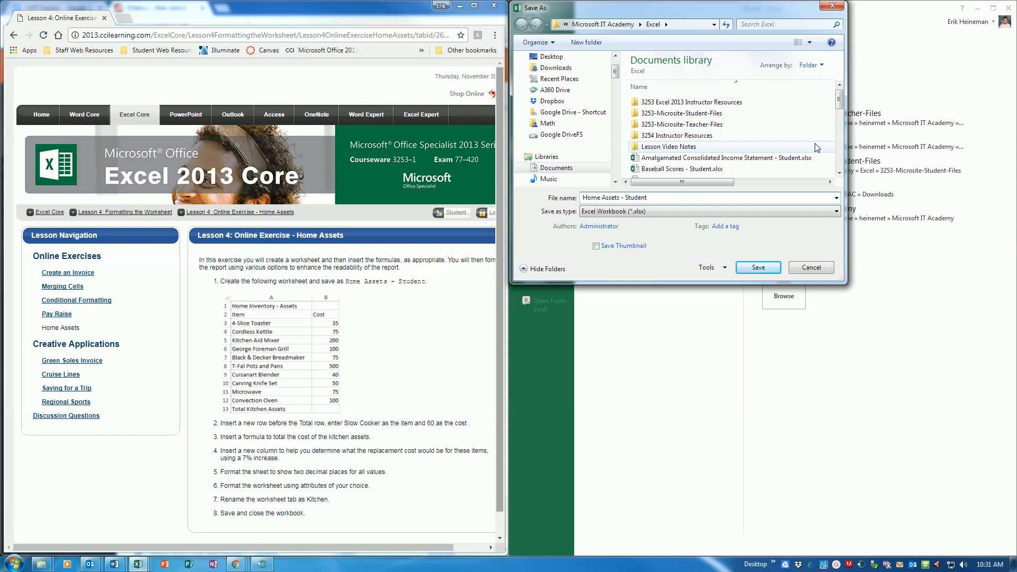
{"action": "left_click", "coordinate": [752, 268]}
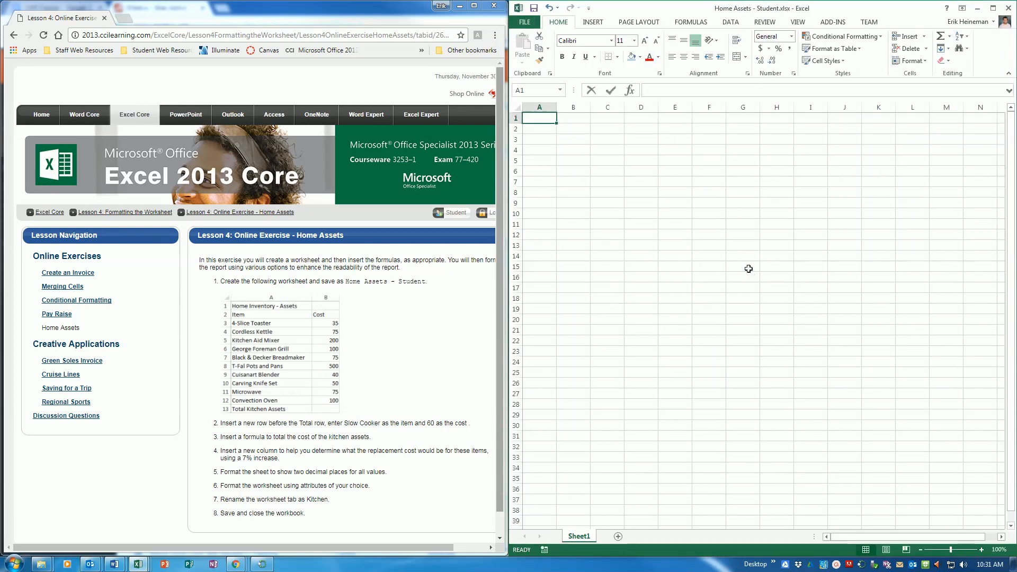
Enter the title Home Inventory - Assets in A1 and the headings Item and Cost in A2:B2
{"action": "type", "text": "Home Inventory - Assets"}
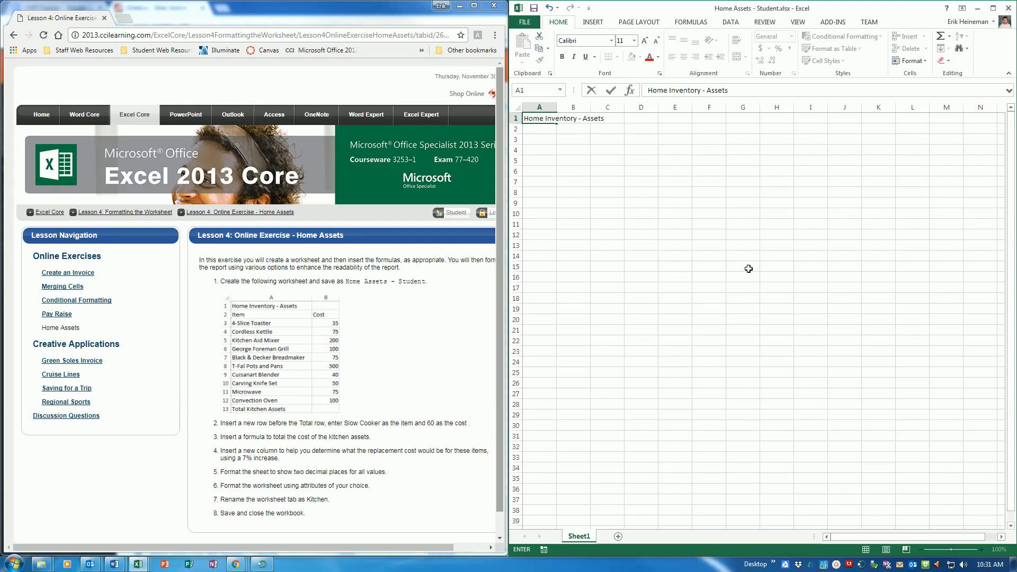
{"action": "key", "text": "Return"}
{"action": "type", "text": "I"}
{"action": "key", "text": "Tab"}
{"action": "type", "text": "Cos"}
{"action": "key", "text": "Return"}
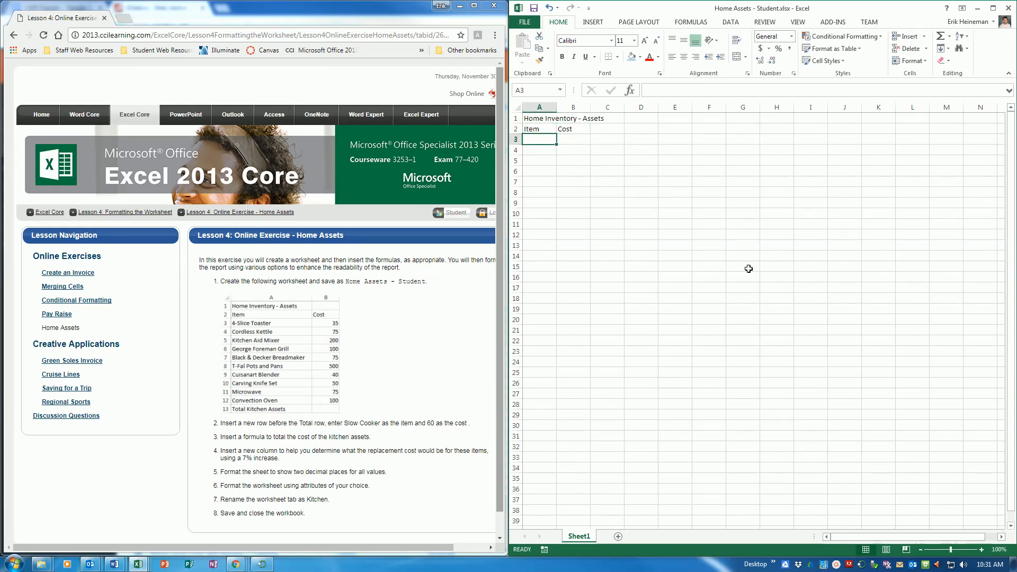
Enter 4-Slice Toaster with cost 35 in row 3 and Cordless Kettle with cost 75 in row 4
{"action": "type", "text": "4-Slice Toaster"}
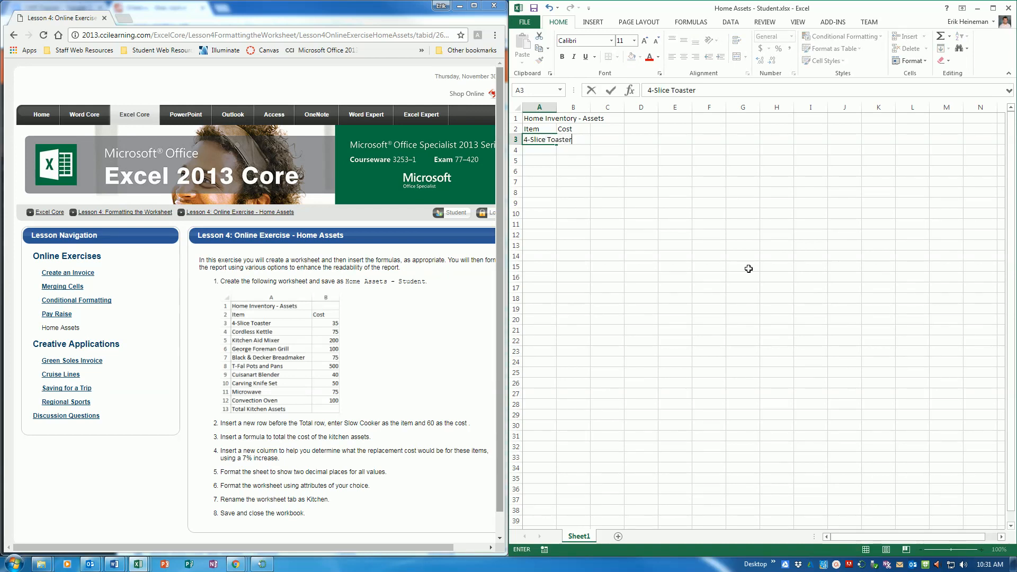
{"action": "key", "text": "Tab"}
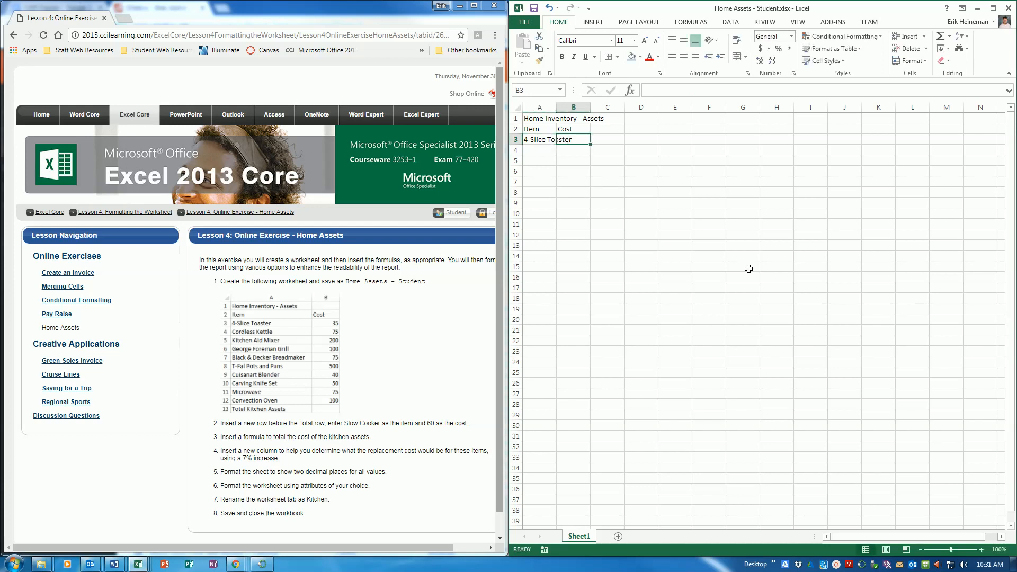
{"action": "type", "text": "35"}
{"action": "key", "text": "Return"}
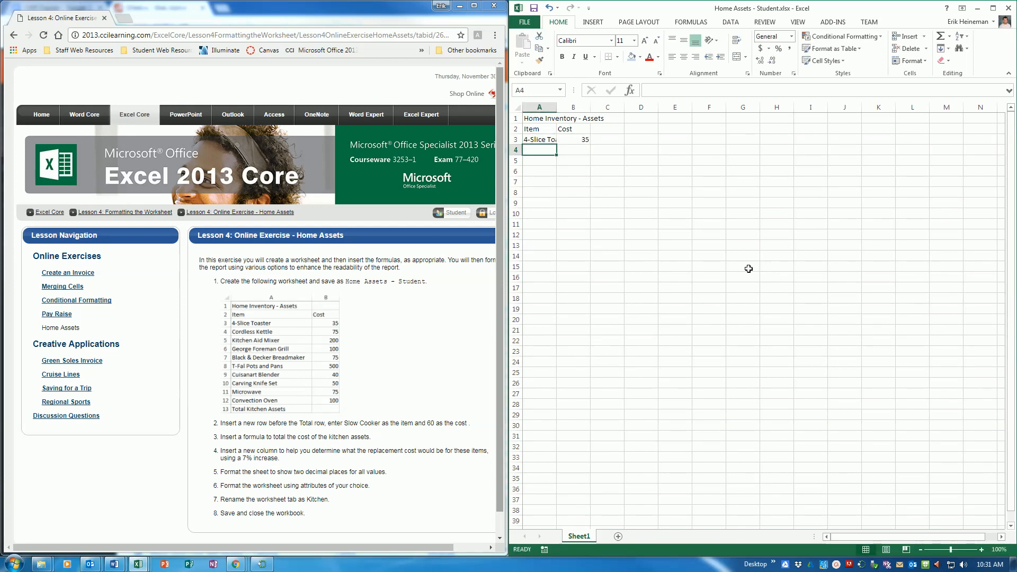
{"action": "type", "text": "Cordless"}
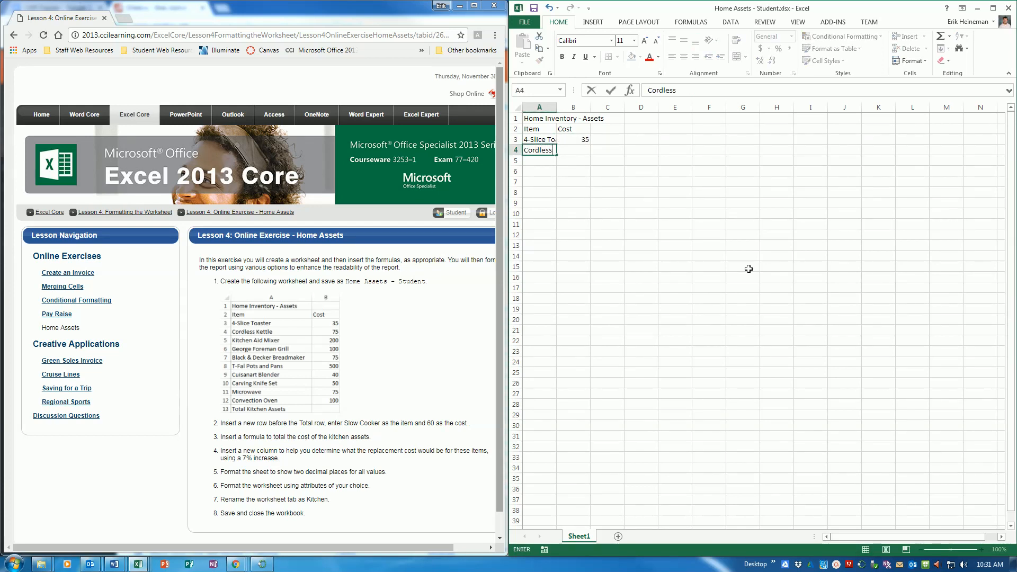
{"action": "type", "text": " Kettle"}
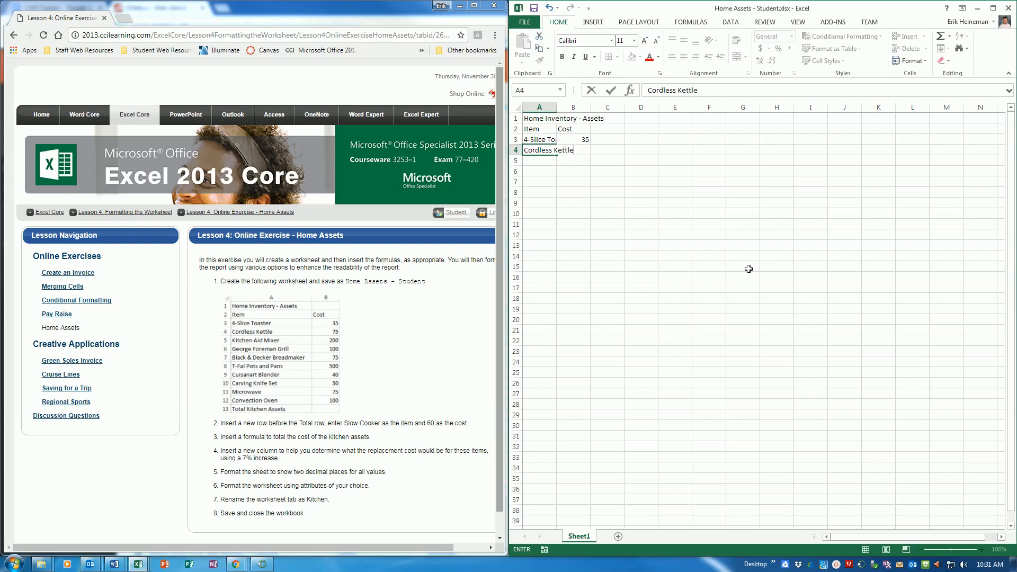
{"action": "key", "text": "Tab"}
{"action": "type", "text": "75"}
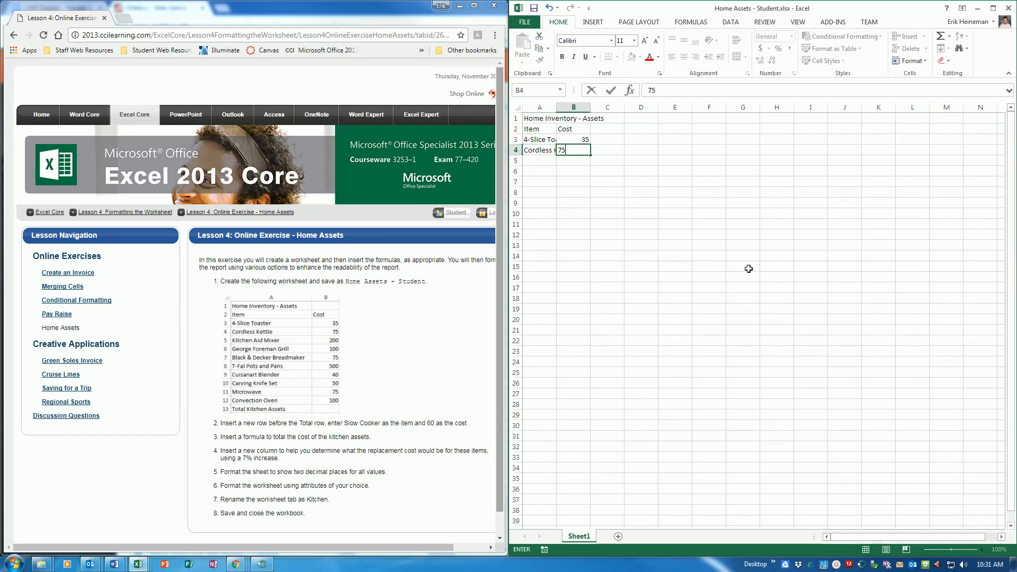
{"action": "key", "text": "Return"}
Enter Kitchen Aid Mixer with cost 200 in row 5 and George Foreman Grill with cost 100 in row 6
{"action": "type", "text": "Kitche"}
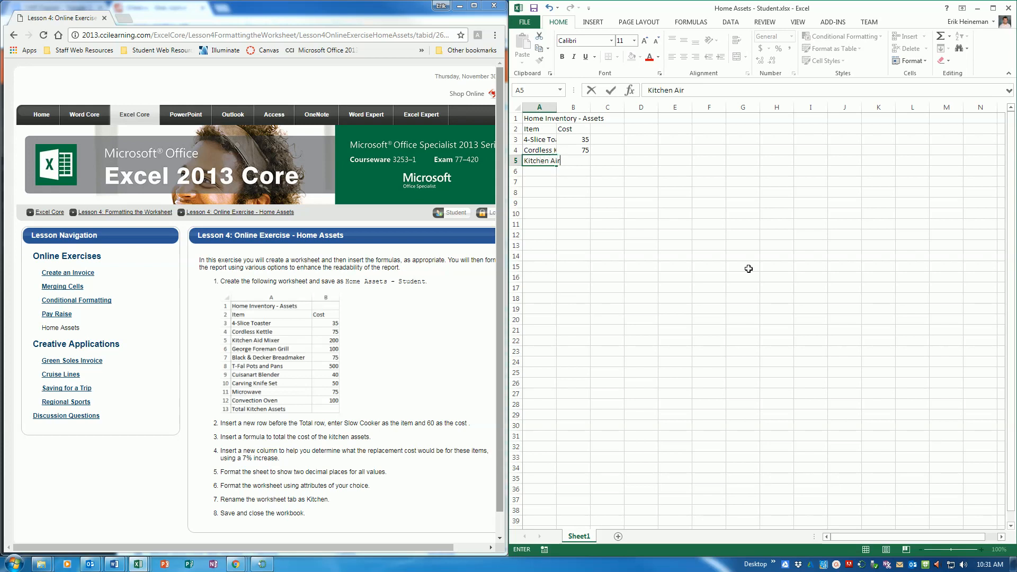
{"action": "type", "text": "n Aid Mixer"}
{"action": "key", "text": "Tab"}
{"action": "type", "text": "200"}
{"action": "key", "text": "Return"}
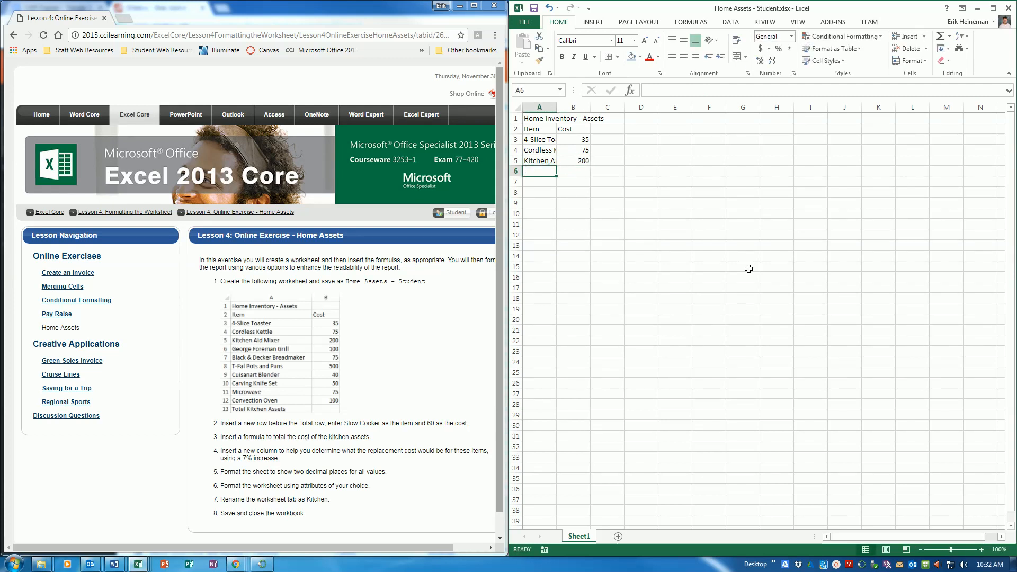
{"action": "type", "text": "George"}
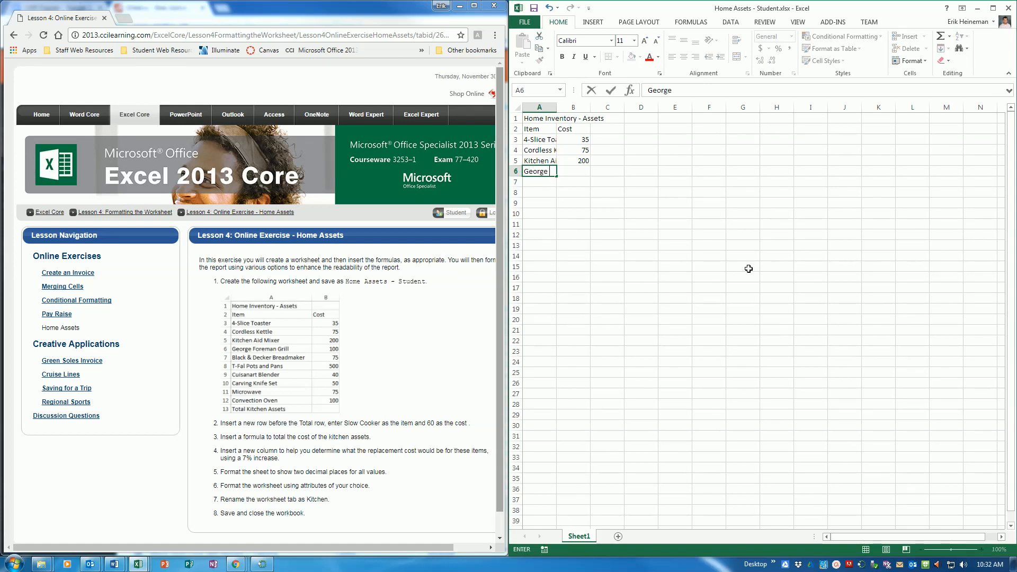
{"action": "type", "text": " Foi"}
{"action": "type", "text": "eman Grill"}
{"action": "key", "text": "Tab"}
{"action": "type", "text": "100"}
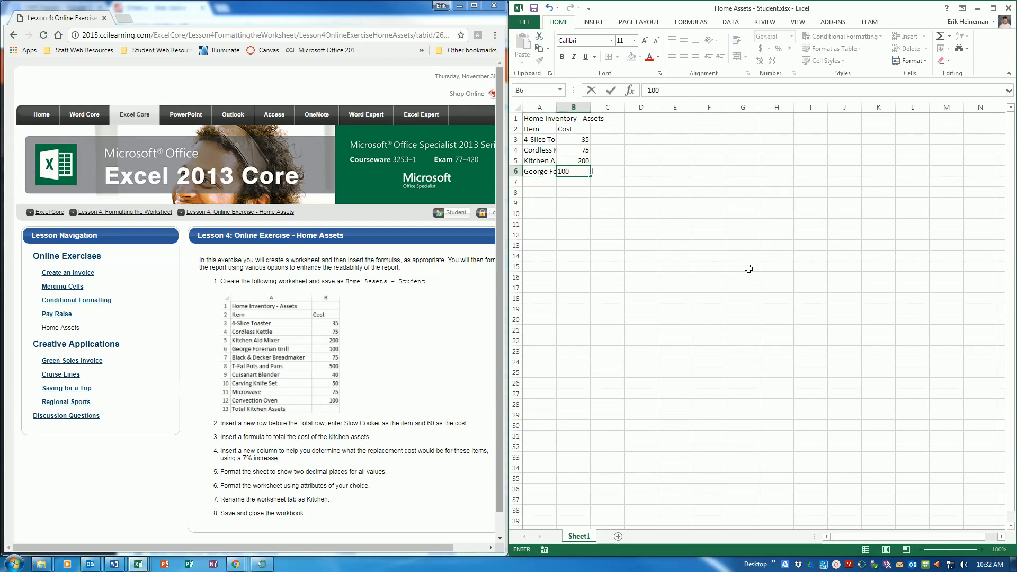
{"action": "key", "text": "Return"}
Enter Black & Decker Breadmaker with cost 75 in row 7 and T-Fal Pots and Pans with cost 500 in row 8
{"action": "type", "text": "Black & Decker Breadmaker"}
{"action": "key", "text": "Tab"}
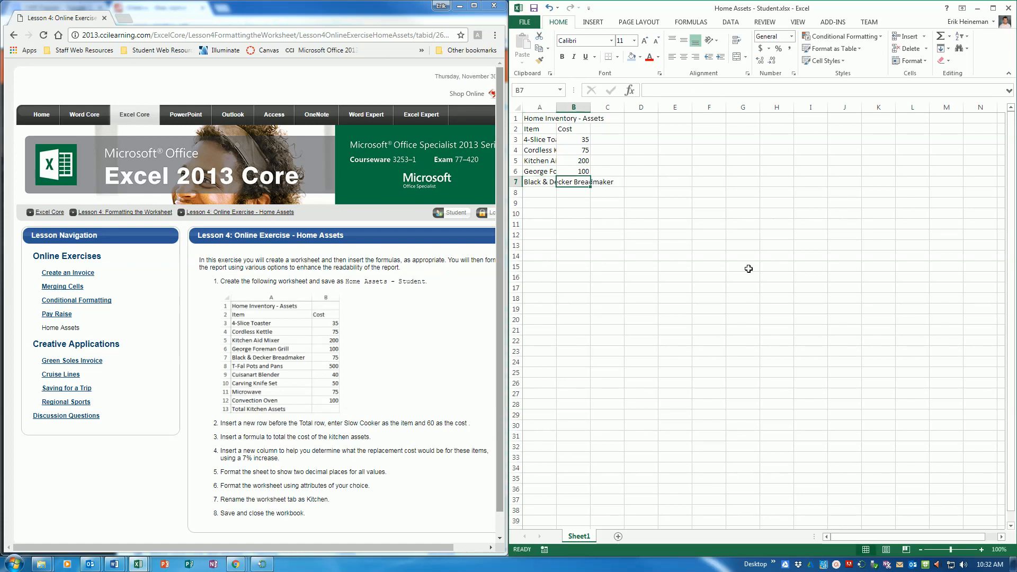
{"action": "type", "text": "75"}
{"action": "key", "text": "Return"}
{"action": "type", "text": "T-Fal Pots and Pa"}
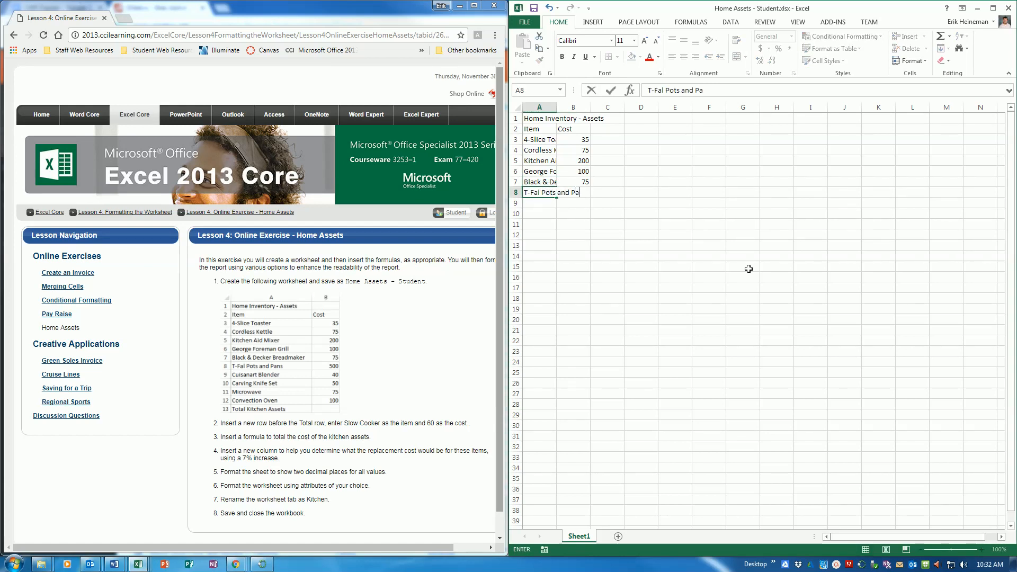
{"action": "type", "text": "ns"}
{"action": "key", "text": "Tab"}
{"action": "type", "text": "500"}
{"action": "key", "text": "ctrl+Return"}
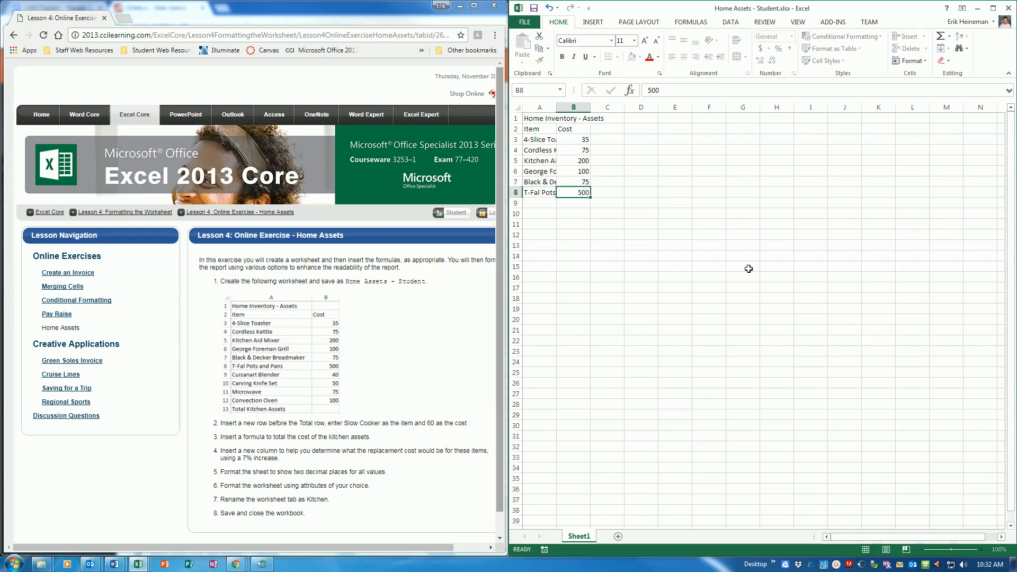
{"action": "key", "text": "Return"}
Enter Cuisanart Blender with cost 40 in row 9
{"action": "type", "text": "Cu"}
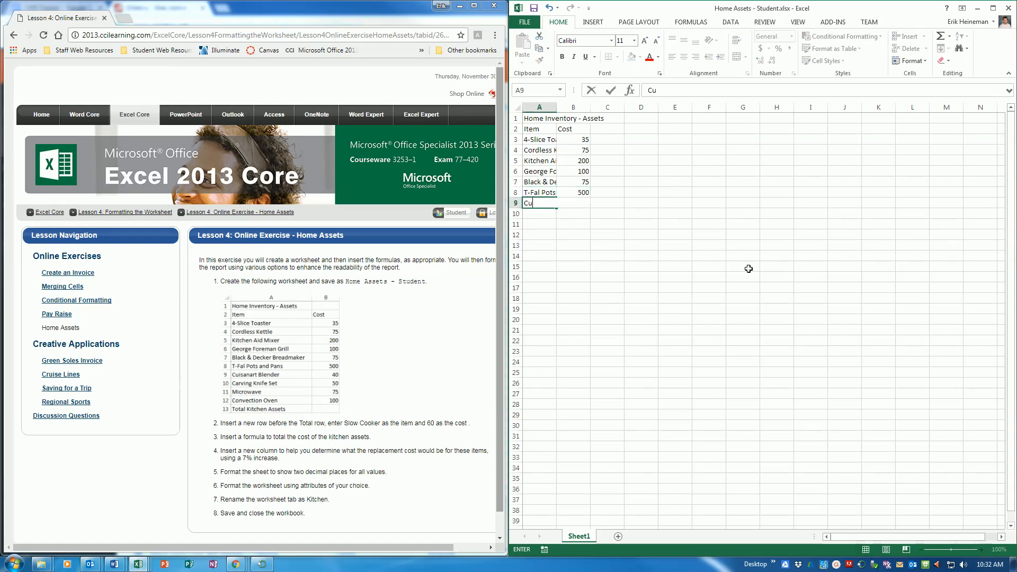
{"action": "type", "text": "isanart Blender"}
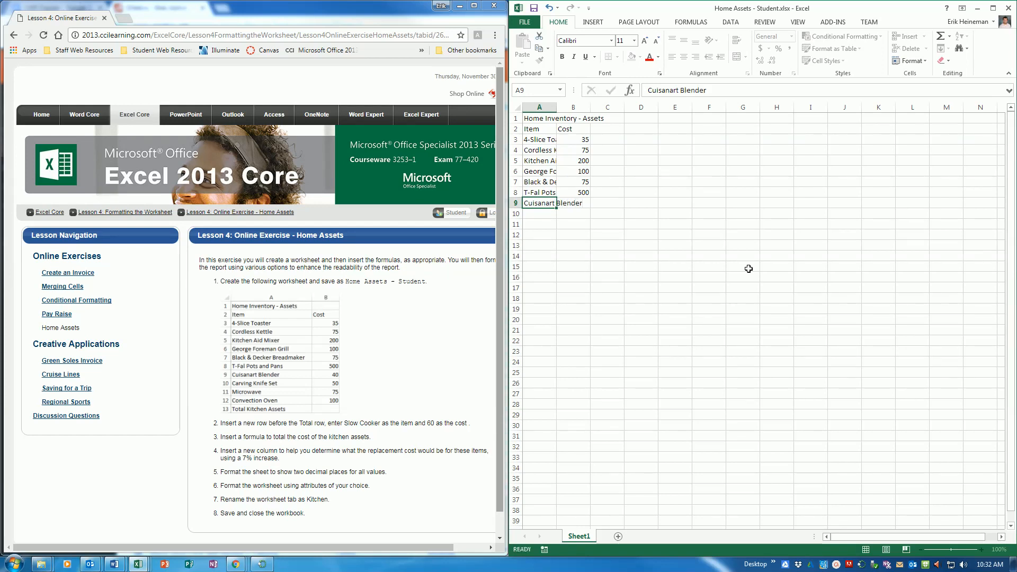
{"action": "key", "text": "Tab"}
{"action": "type", "text": "40"}
{"action": "key", "text": "Return"}
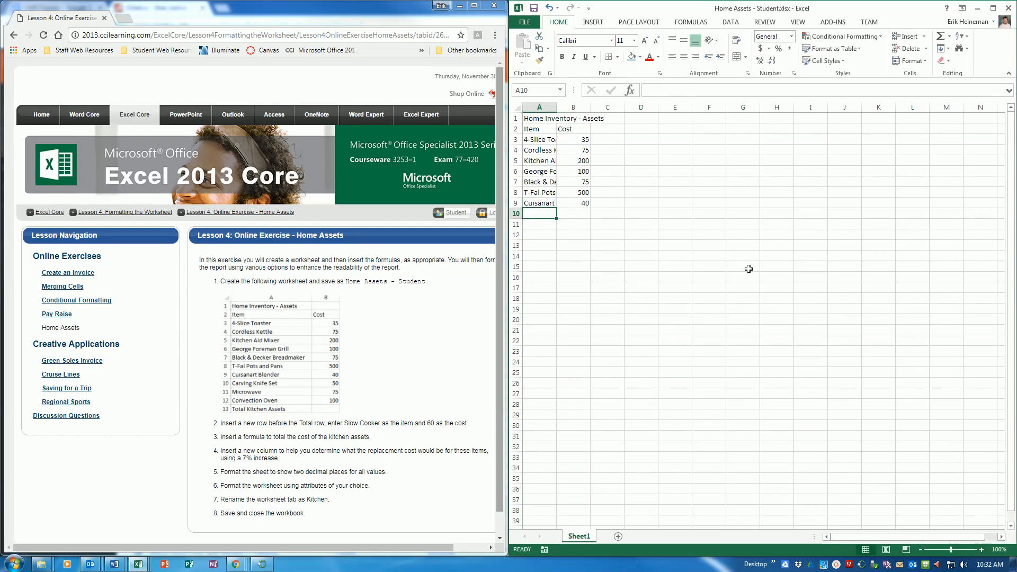
Enter Carving Knife Set with cost 50 in row 10 and Microwave with cost 75 in row 11
{"action": "type", "text": "Carving Knife Set"}
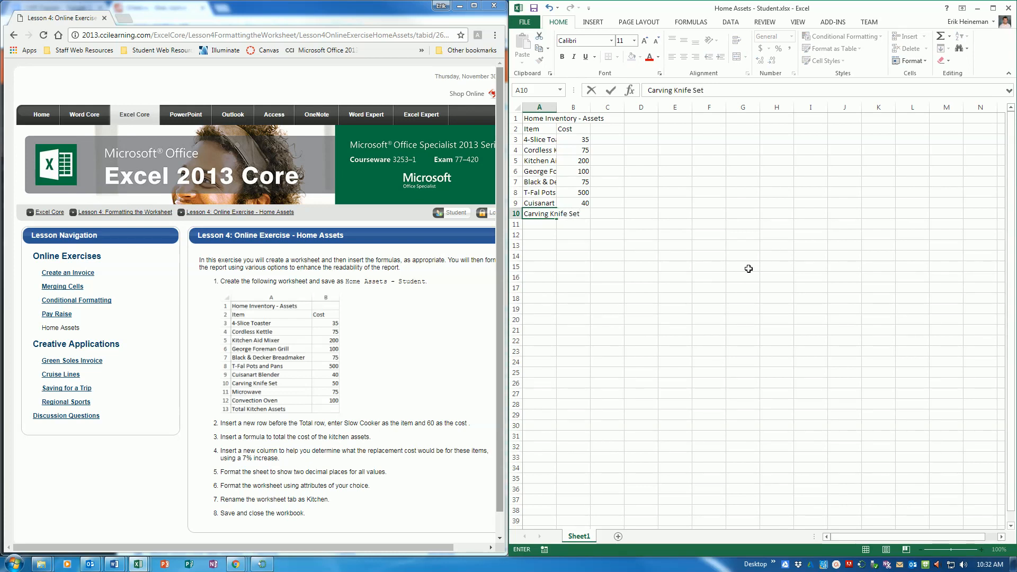
{"action": "key", "text": "Tab"}
{"action": "type", "text": "50"}
{"action": "key", "text": "Return"}
{"action": "type", "text": "Micro"}
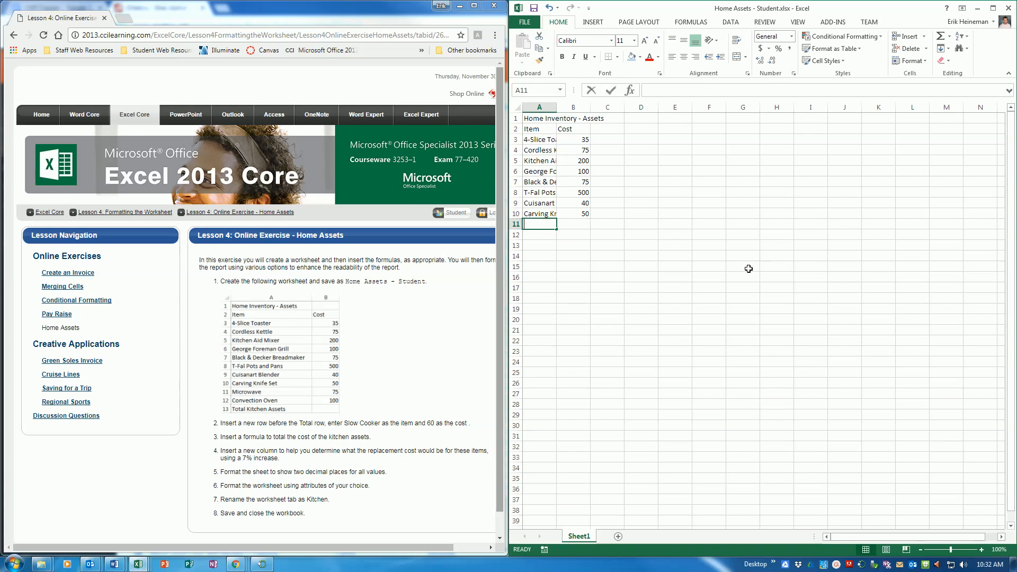
{"action": "type", "text": "wave"}
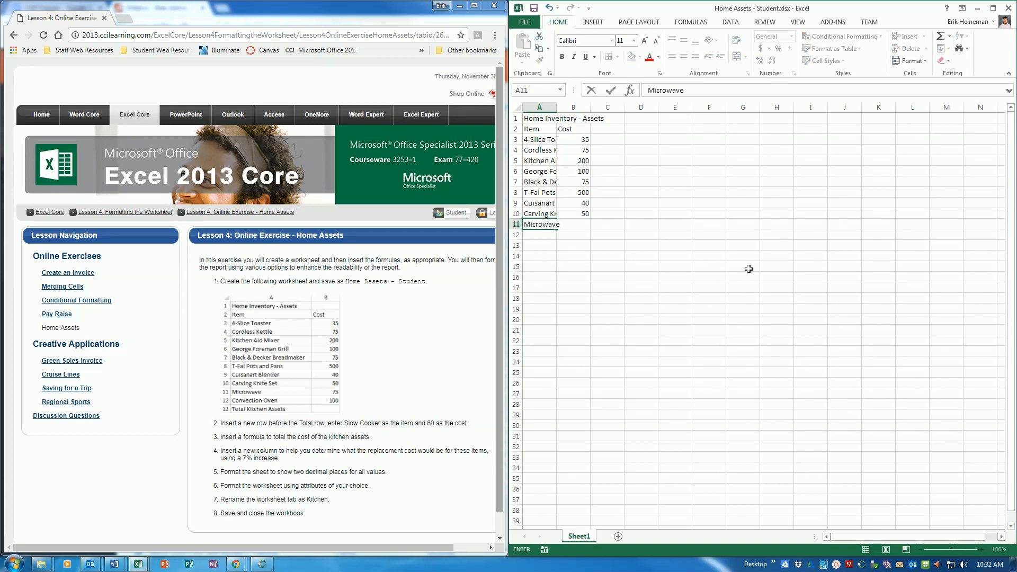
{"action": "key", "text": "Tab"}
{"action": "type", "text": "75"}
{"action": "key", "text": "Return"}
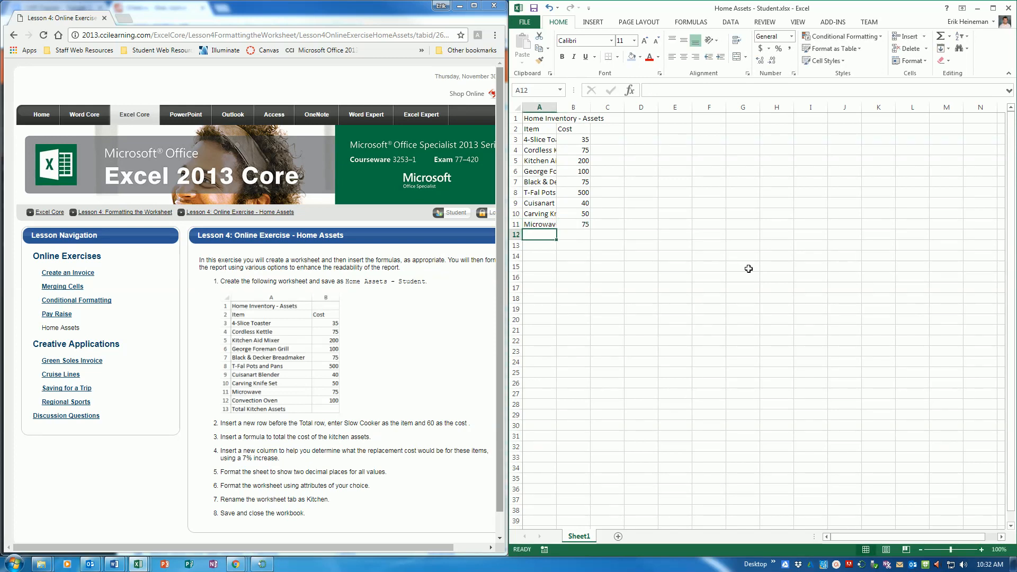
Enter Convection Oven with cost 100 in row 12
{"action": "type", "text": "Con"}
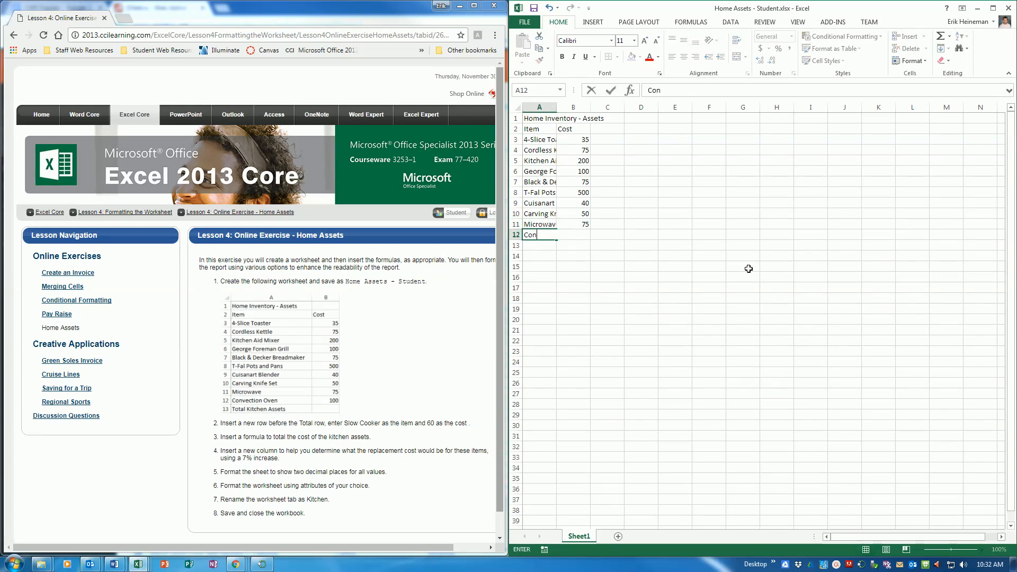
{"action": "type", "text": "vection Oven"}
{"action": "key", "text": "Tab"}
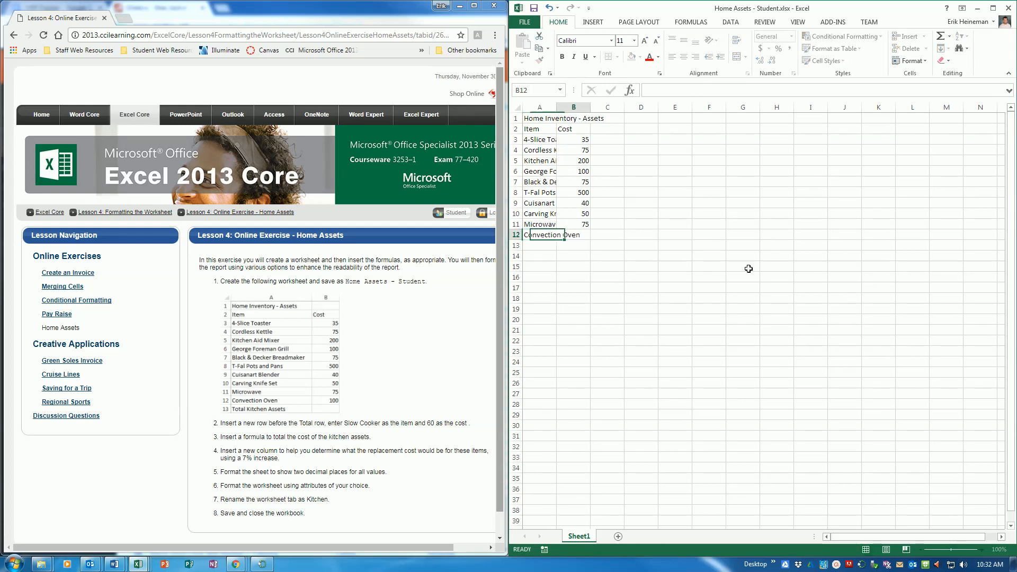
{"action": "type", "text": "100"}
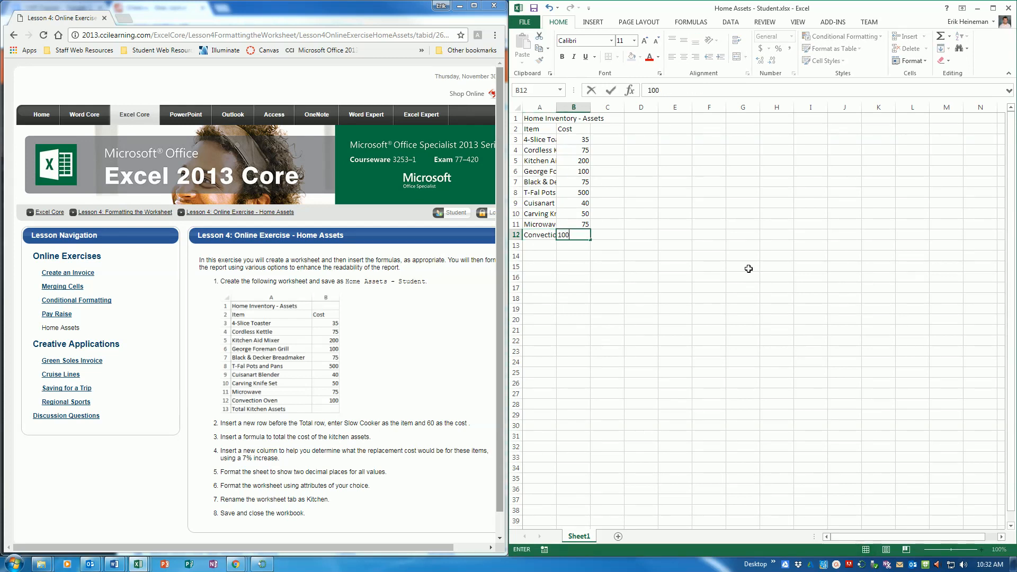
{"action": "key", "text": "Return"}
Enter the label Total Kitchen Assets in A13 and autofit column A to its contents
{"action": "type", "text": "Total Kitche"}
{"action": "key", "text": "Return"}
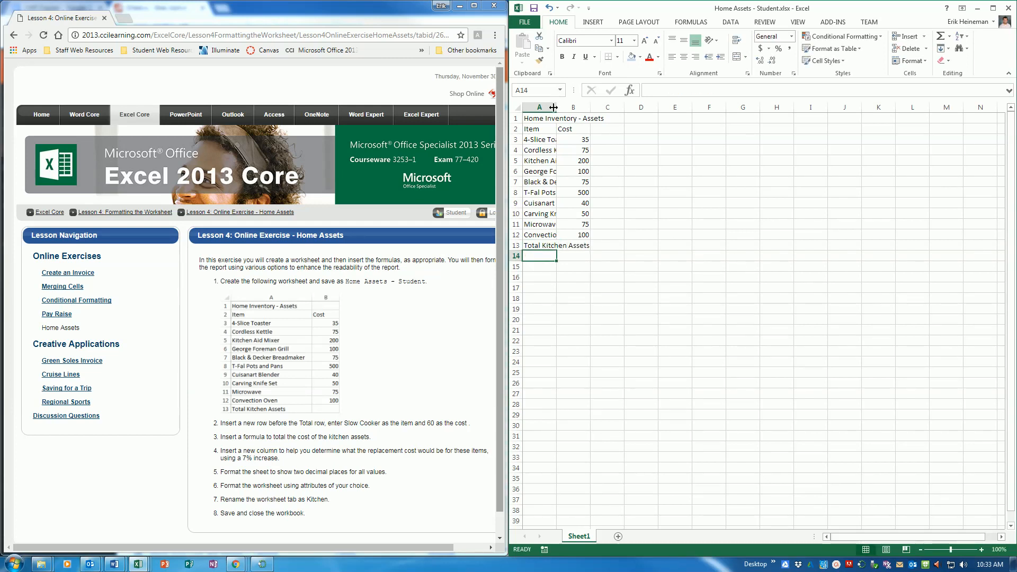
{"action": "double_click", "coordinate": [554, 108]}
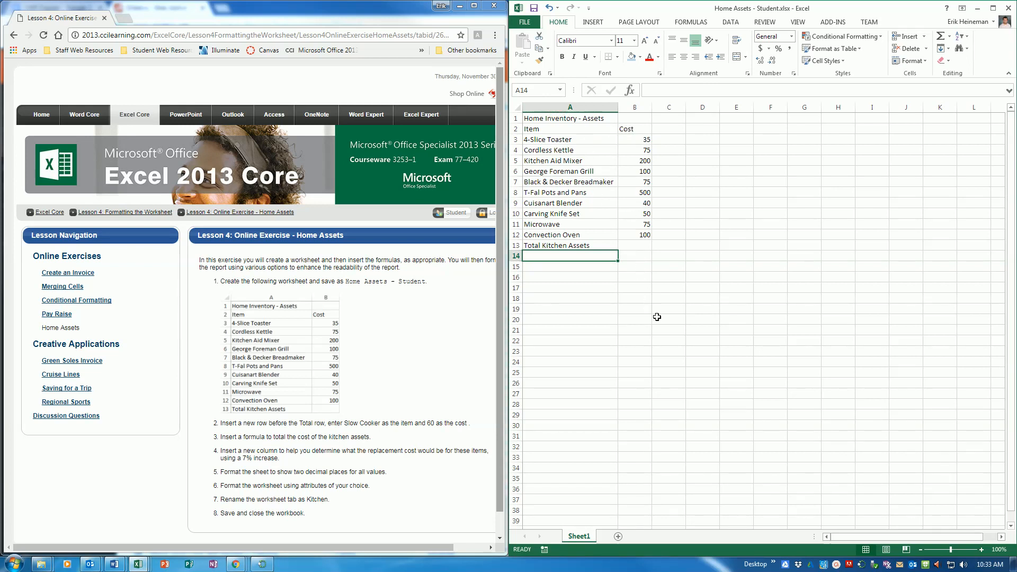
Insert a blank row above the Total Kitchen Assets row
{"action": "left_click", "coordinate": [547, 245]}
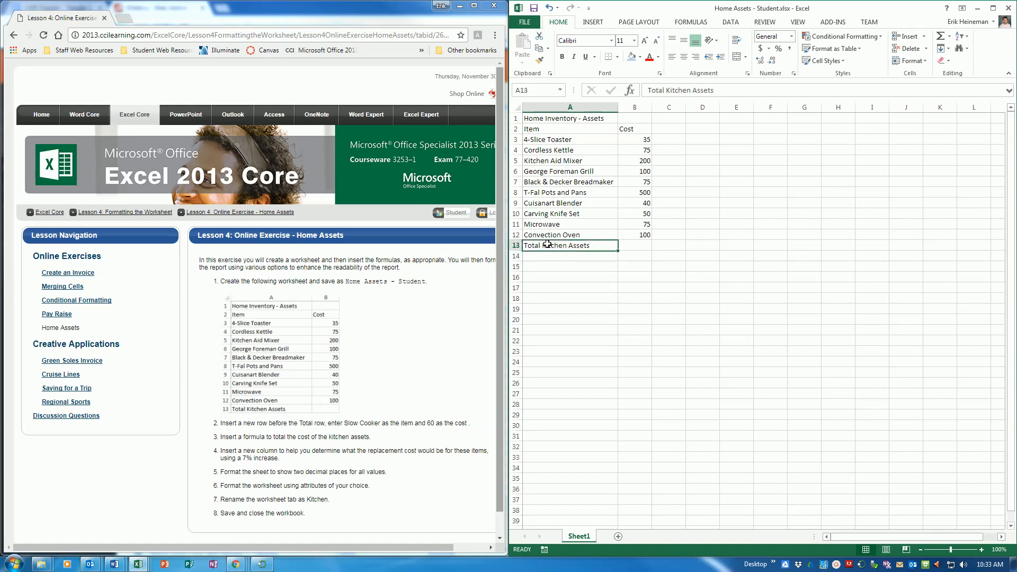
{"action": "left_click", "coordinate": [521, 245]}
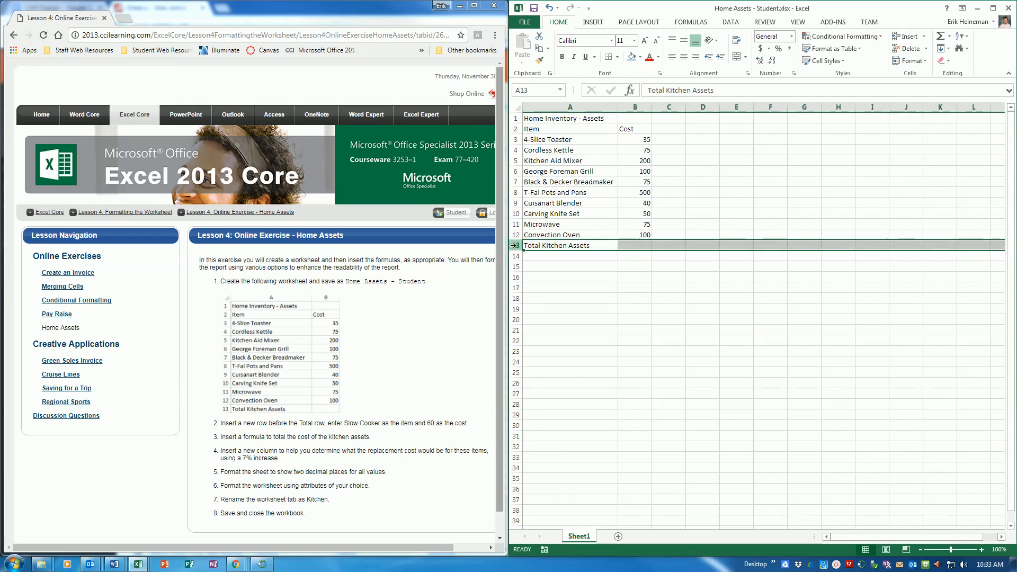
{"action": "right_click", "coordinate": [520, 247]}
{"action": "left_click", "coordinate": [542, 319]}
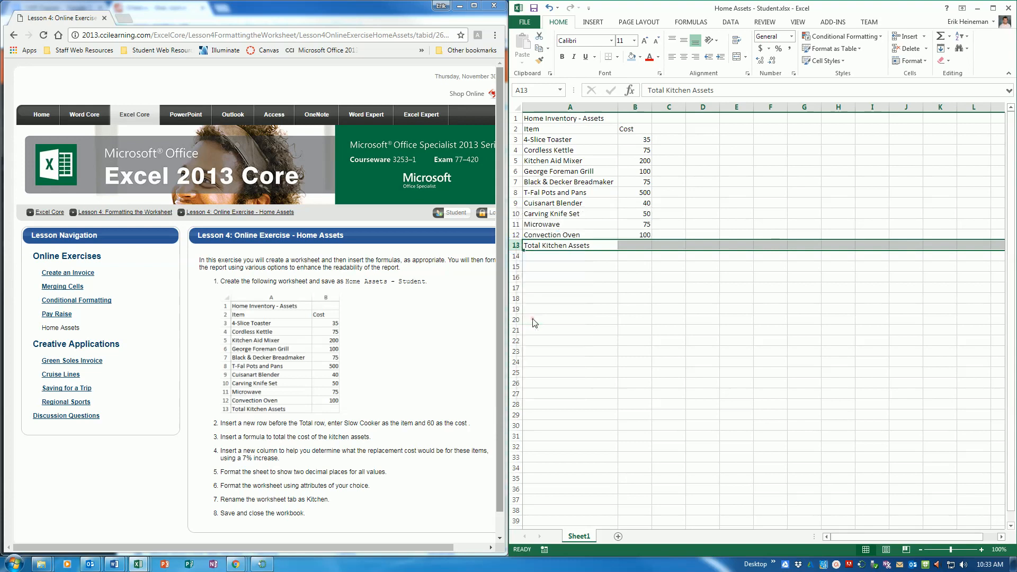
Enter Slow Cooker with cost 60 in the blank row 13
{"action": "left_click", "coordinate": [559, 244]}
{"action": "left_click", "coordinate": [559, 244]}
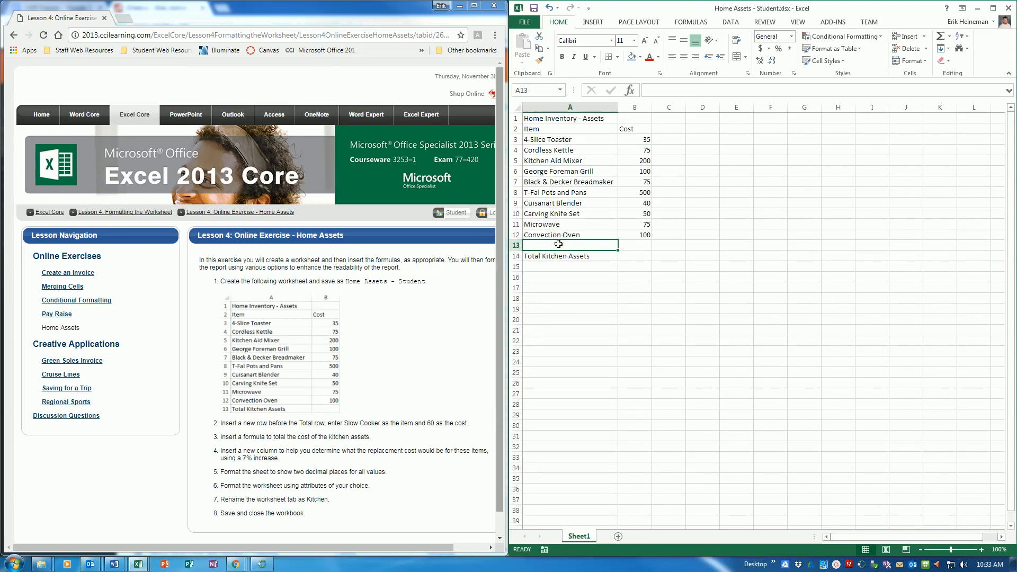
{"action": "type", "text": "Slow Cooker"}
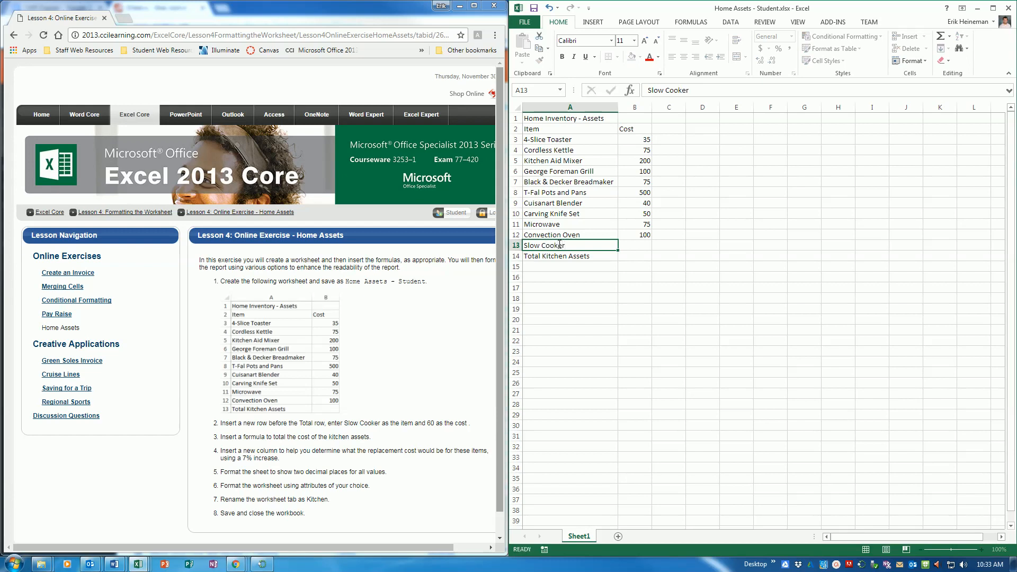
{"action": "key", "text": "Tab"}
{"action": "type", "text": "6-"}
{"action": "key", "text": "BackSpace"}
{"action": "type", "text": "0"}
{"action": "key", "text": "Return"}
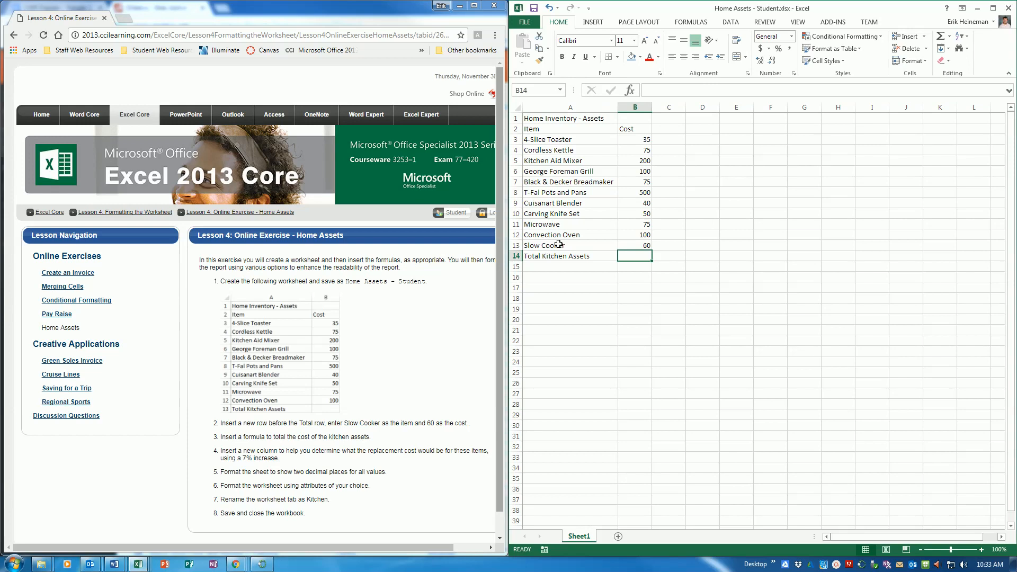
Total the kitchen item costs in B14 with the formula =SUM(B3:B13)
{"action": "type", "text": "=sum("}
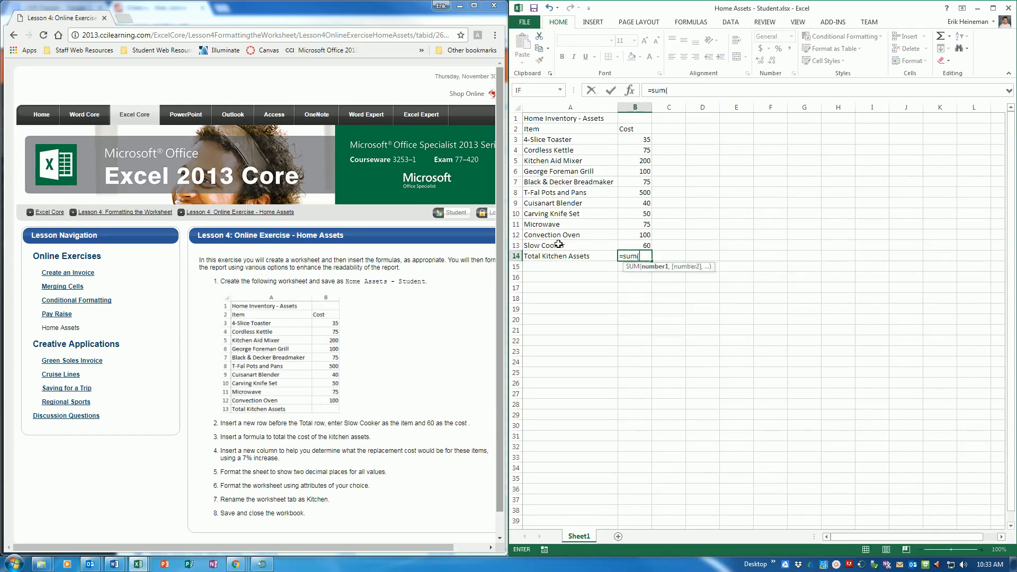
{"action": "left_click_drag", "start_coordinate": [641, 136], "coordinate": [634, 247]}
{"action": "key", "text": "Return"}
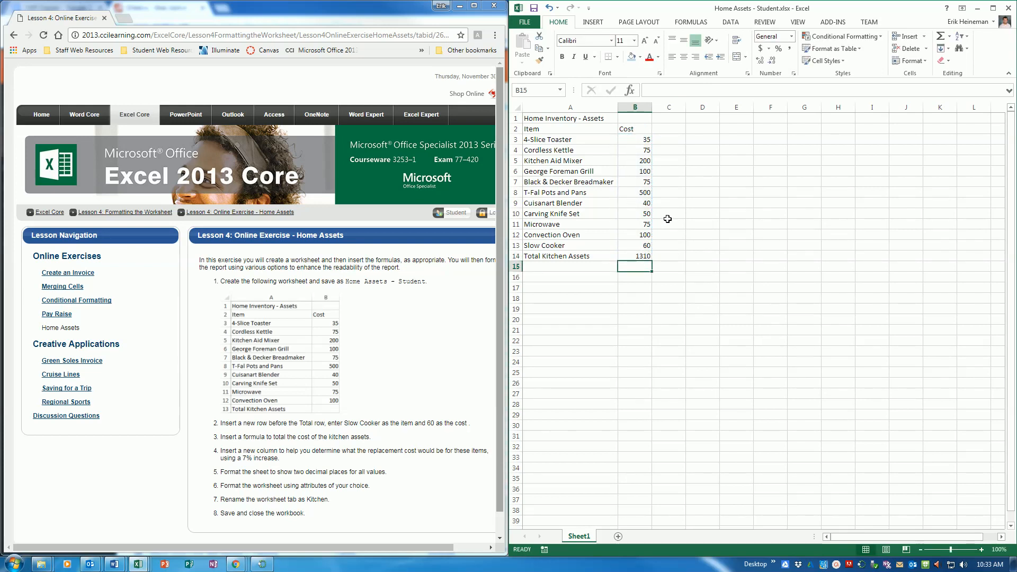
Enter 7% in C2 as the heading and rate of the replacement cost column
{"action": "left_click", "coordinate": [672, 130]}
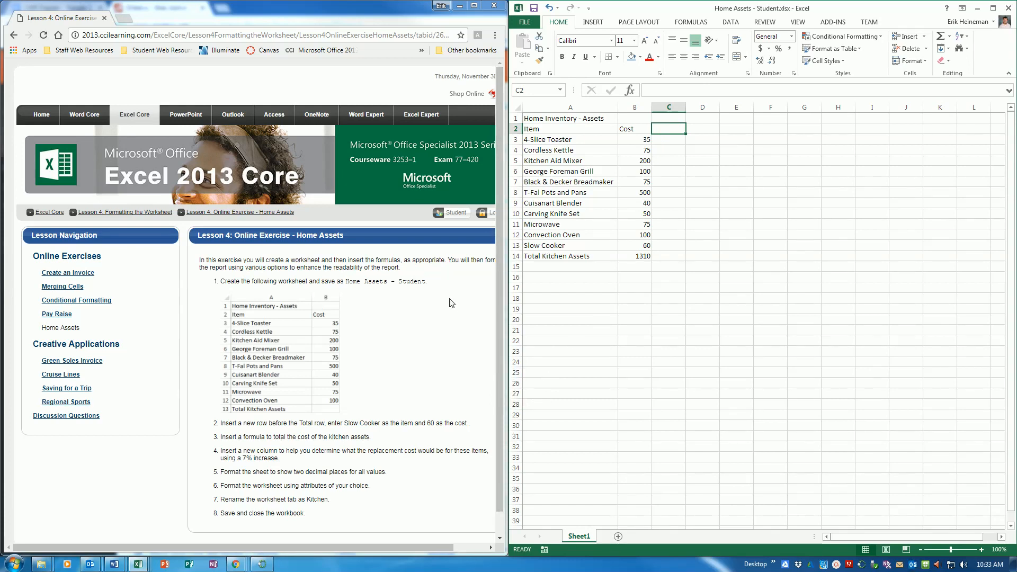
{"action": "type", "text": "7"}
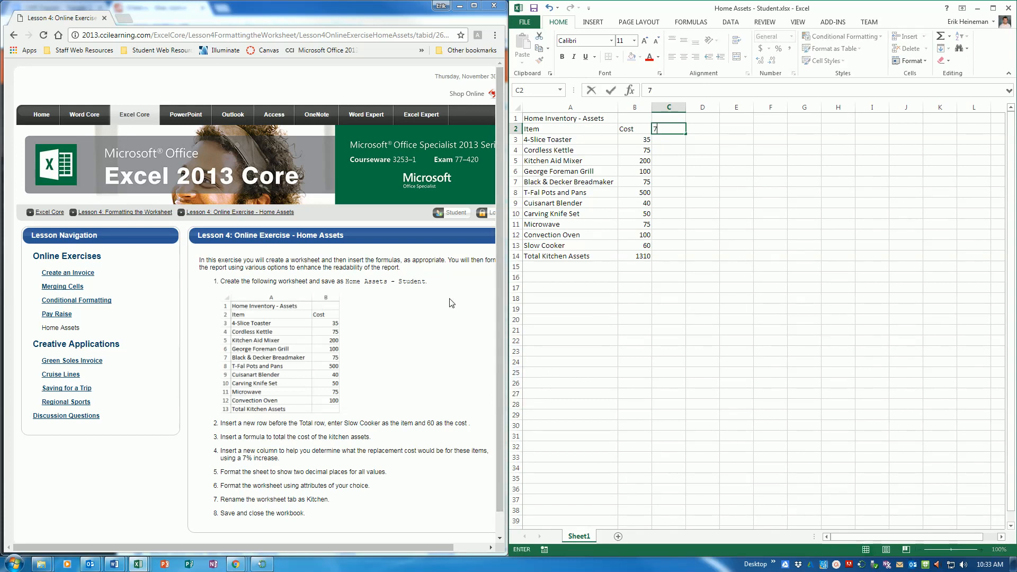
{"action": "key", "text": "Return"}
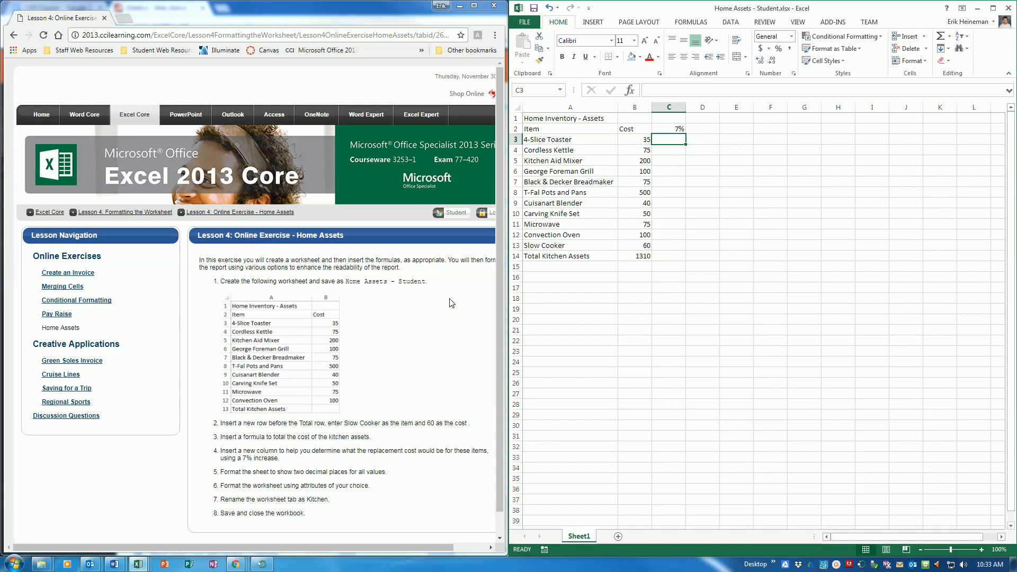
Enter the replacement cost formula =B3+(B3*$C$2) in C3, with an absolute reference to the rate
{"action": "type", "text": "="}
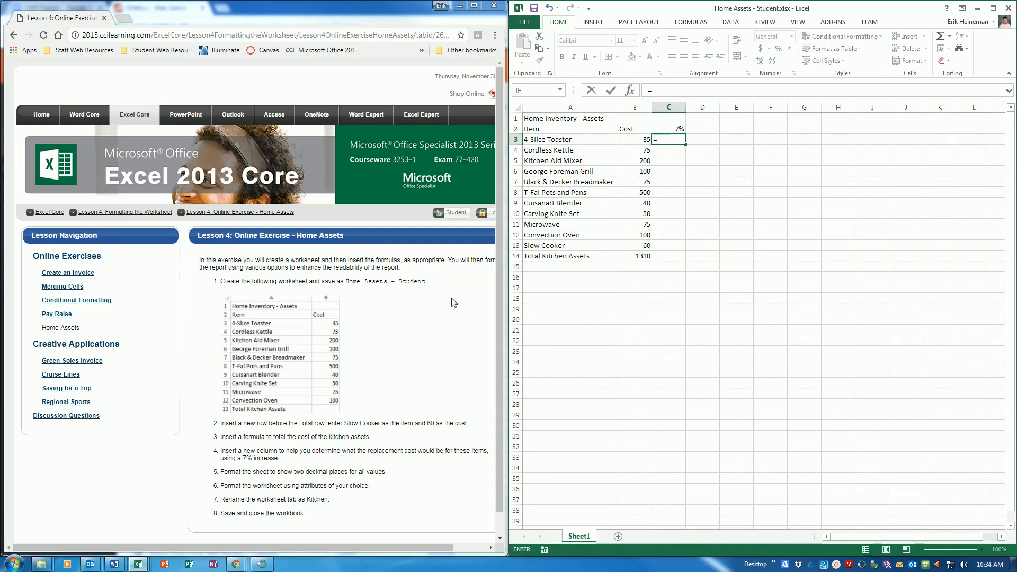
{"action": "left_click", "coordinate": [639, 139]}
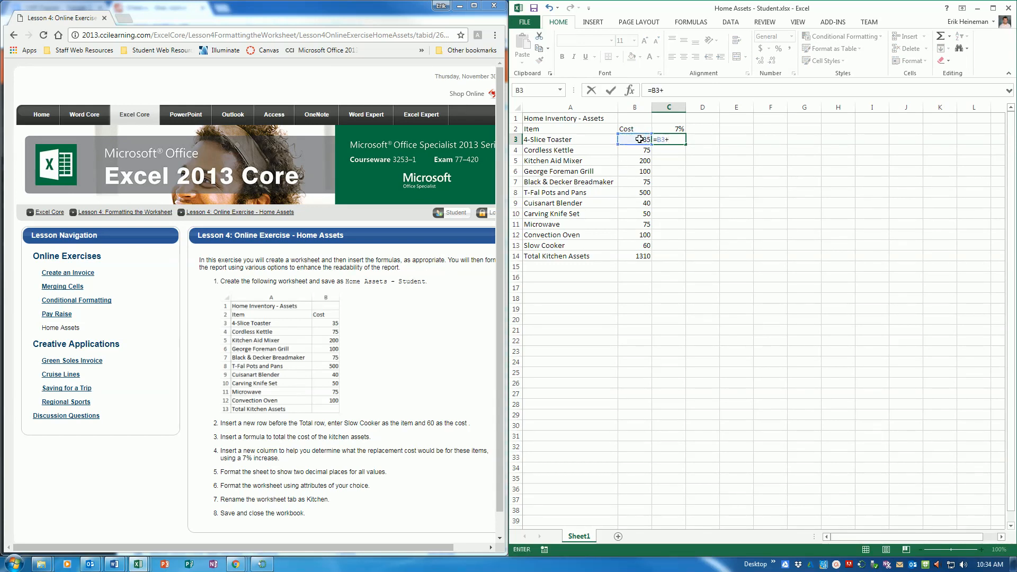
{"action": "type", "text": "+("}
{"action": "left_click", "coordinate": [640, 138]}
{"action": "type", "text": "*"}
{"action": "left_click", "coordinate": [670, 131]}
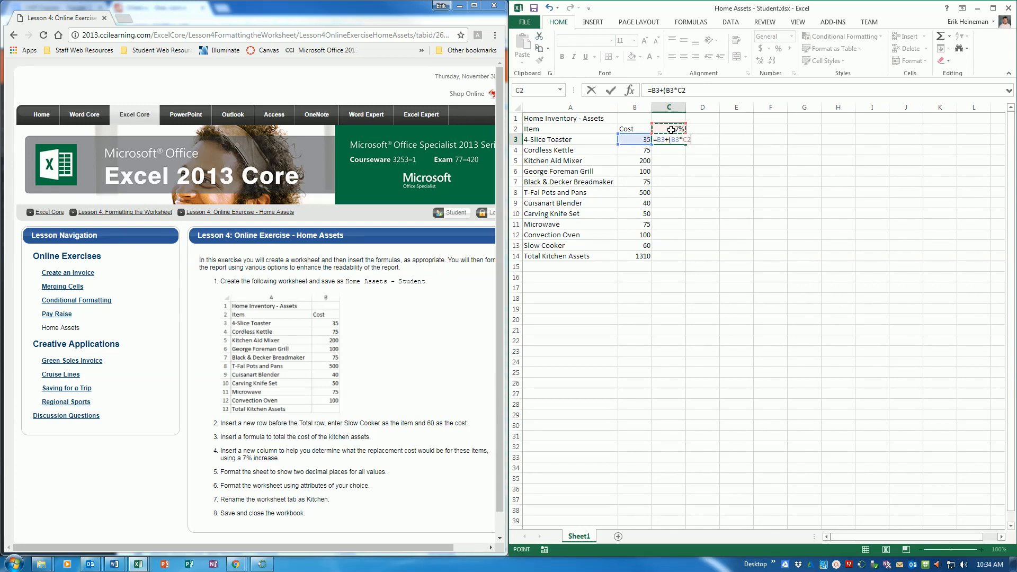
{"action": "type", "text": ")"}
{"action": "left_click", "coordinate": [685, 141]}
{"action": "key", "text": "F4"}
{"action": "key", "text": "ctrl+Return"}
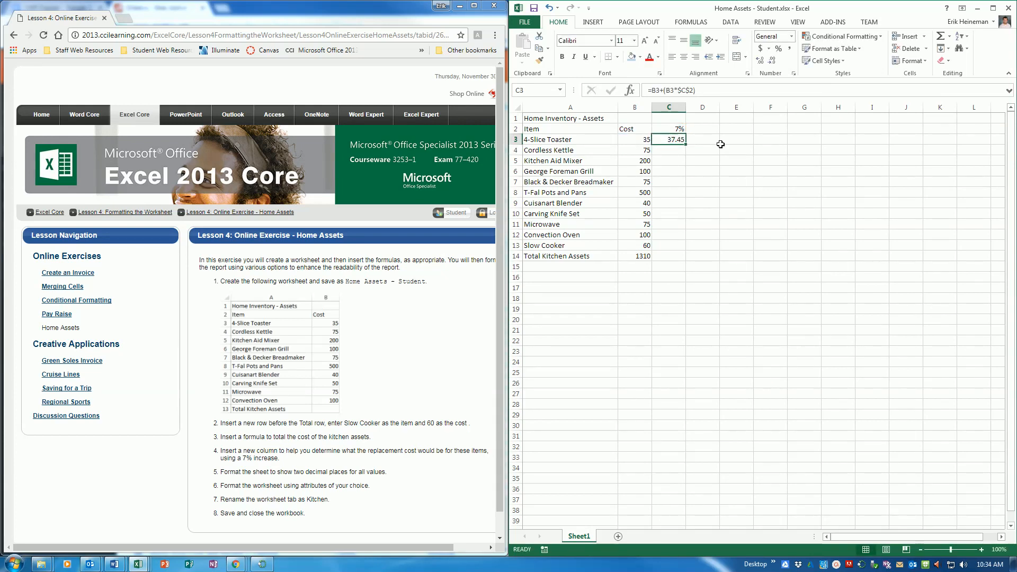
Fill the replacement cost formula down to C13 and copy the total formula from B14 to C14
{"action": "left_click_drag", "start_coordinate": [686, 145], "coordinate": [687, 250]}
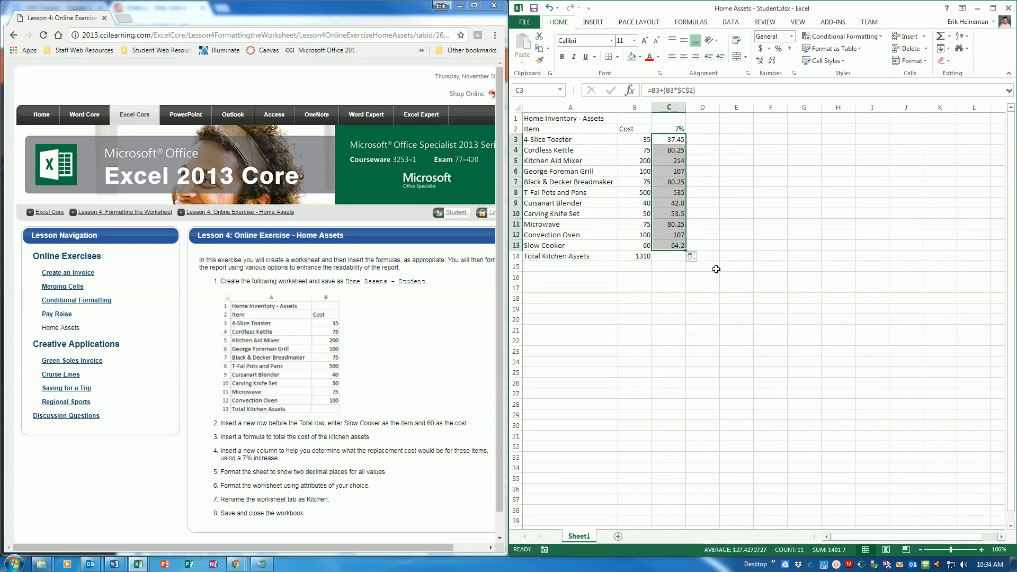
{"action": "left_click", "coordinate": [649, 258]}
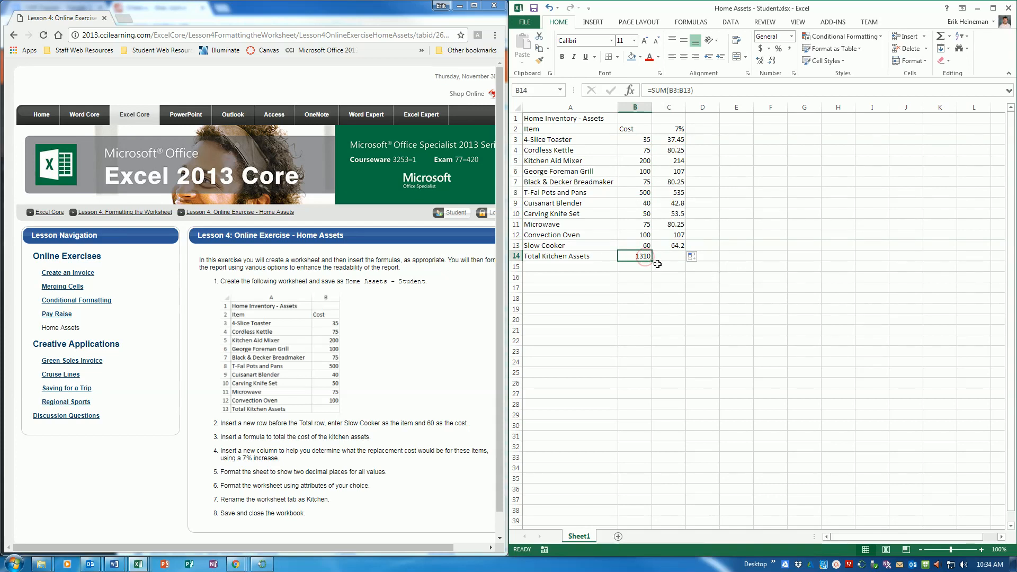
{"action": "left_click_drag", "start_coordinate": [651, 262], "coordinate": [659, 262]}
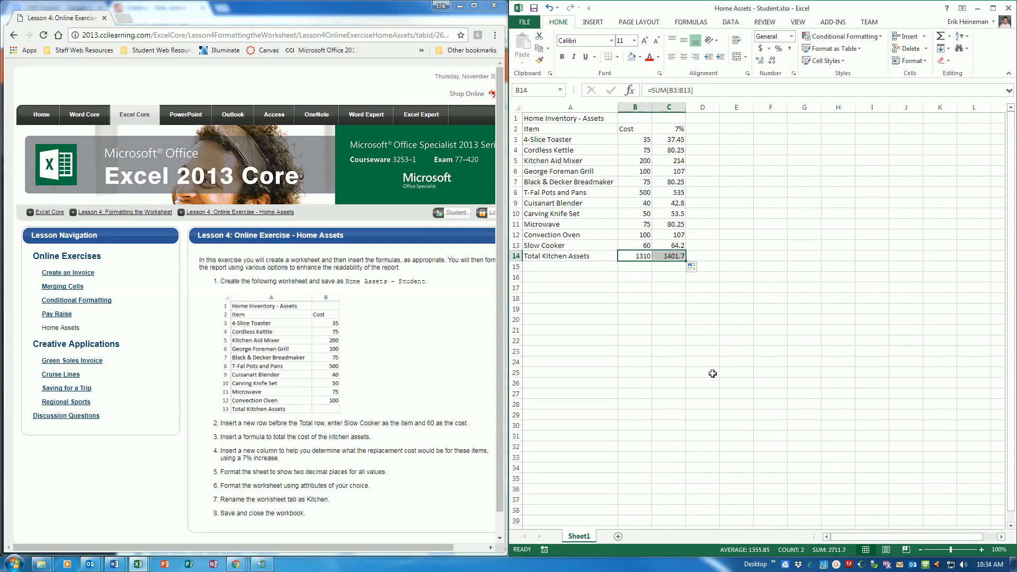
Format the cost and replacement values in B3:C14 with the Accounting number format
{"action": "left_click_drag", "start_coordinate": [636, 139], "coordinate": [678, 256]}
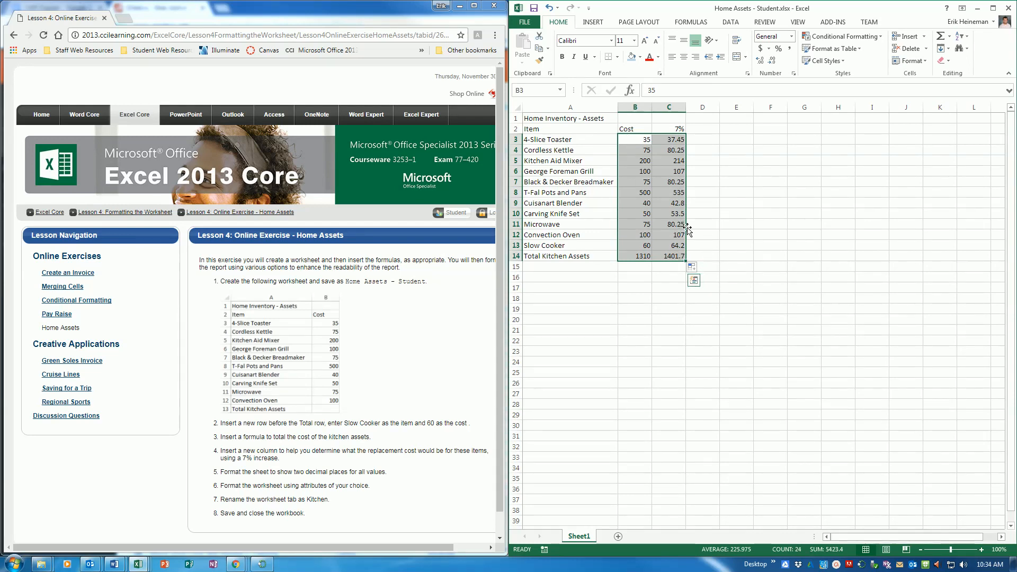
{"action": "left_click", "coordinate": [793, 36]}
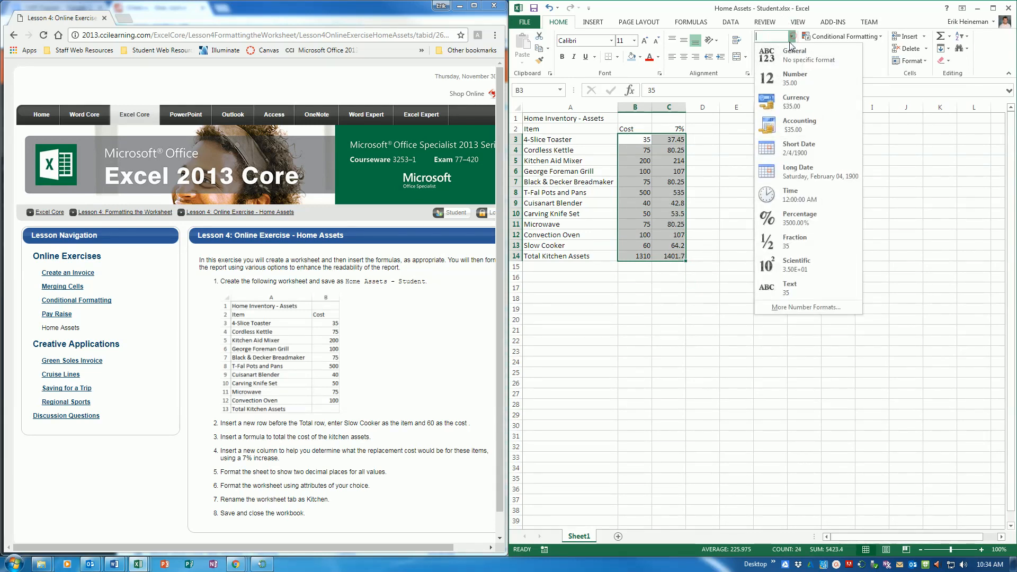
{"action": "left_click", "coordinate": [788, 125]}
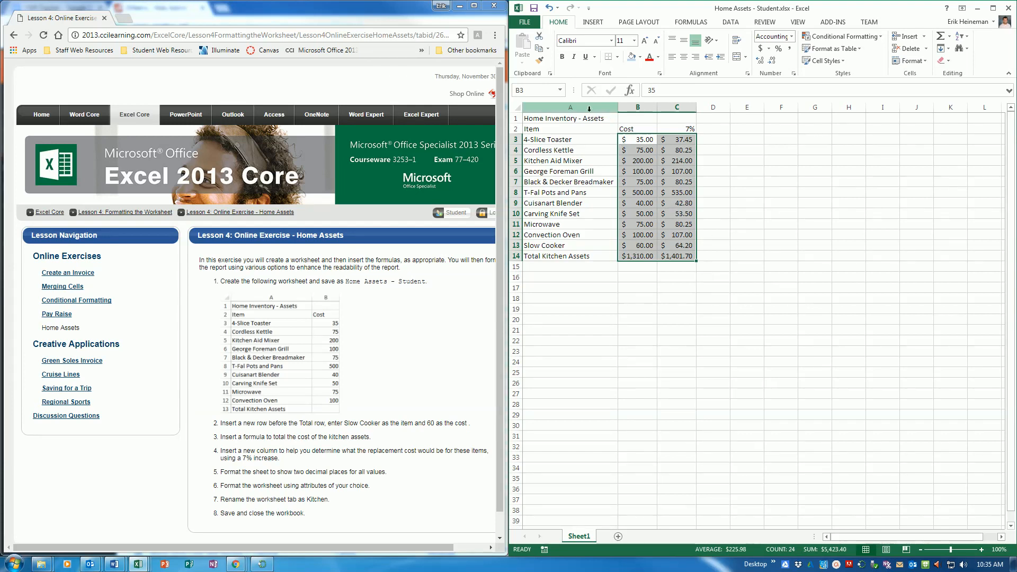
Merge and center the Home Inventory - Assets title across A1:C1 and set its font size to 16
{"action": "left_click", "coordinate": [599, 114]}
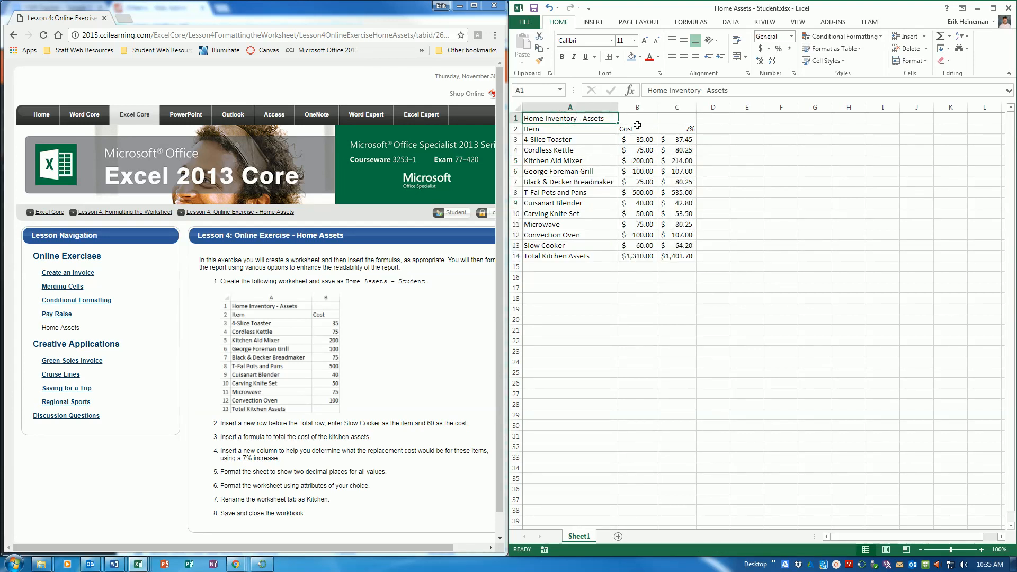
{"action": "left_click_drag", "start_coordinate": [610, 117], "coordinate": [689, 117]}
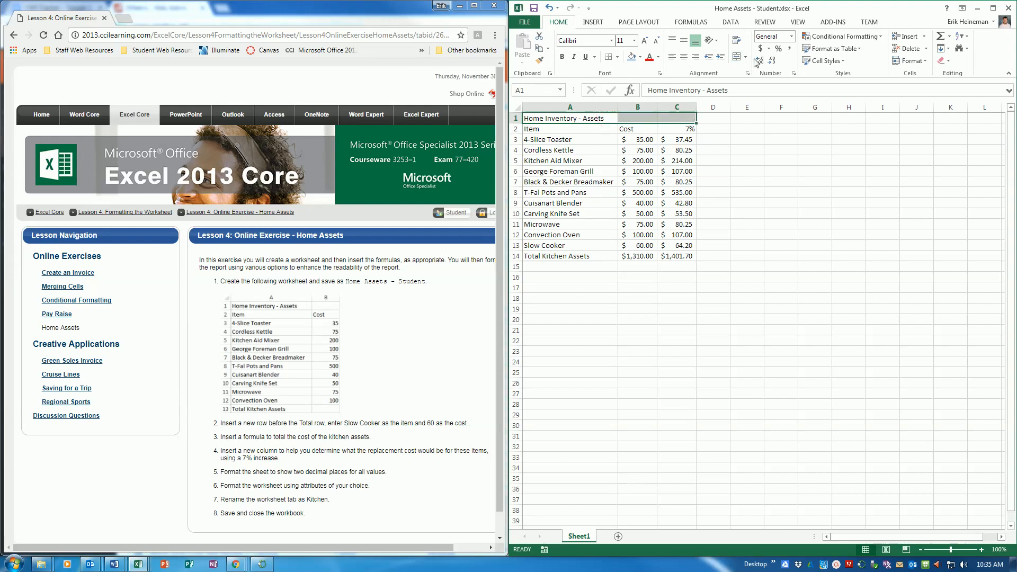
{"action": "left_click", "coordinate": [738, 57]}
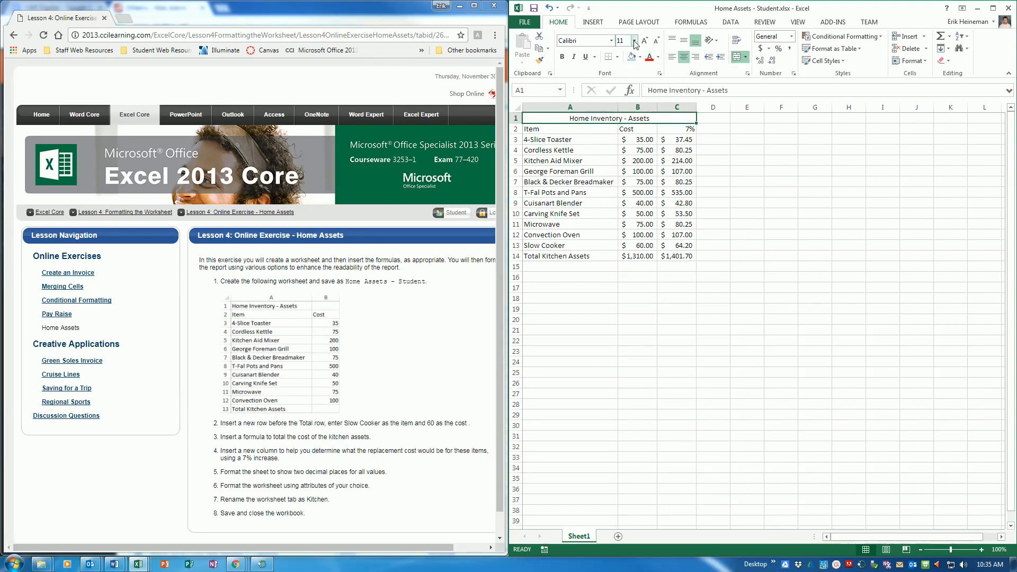
{"action": "left_click", "coordinate": [634, 42]}
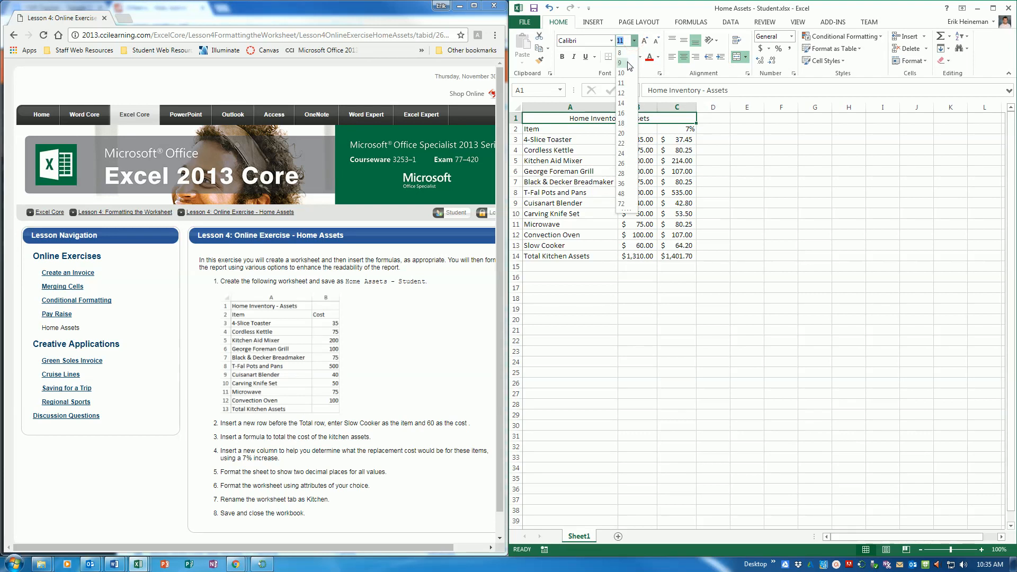
{"action": "left_click", "coordinate": [628, 114]}
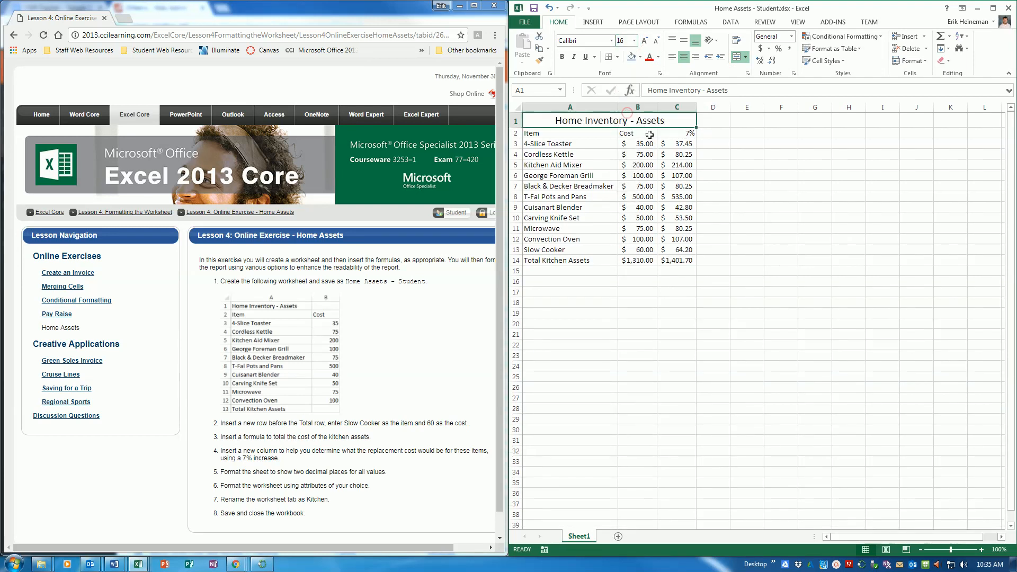
Make the Home Inventory - Assets title bold and fill its merged cell with the theme green
{"action": "left_click", "coordinate": [561, 57]}
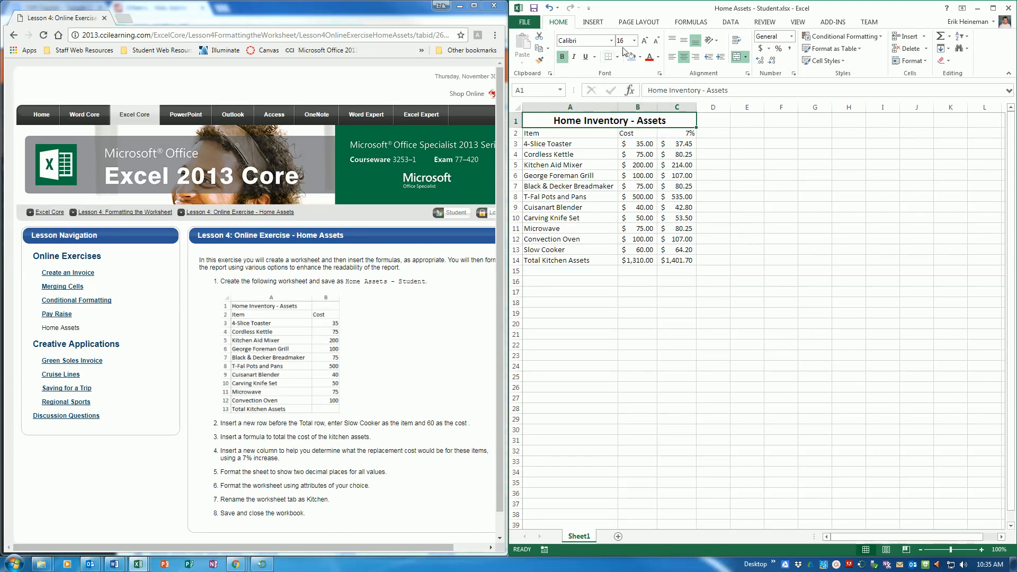
{"action": "left_click", "coordinate": [639, 57]}
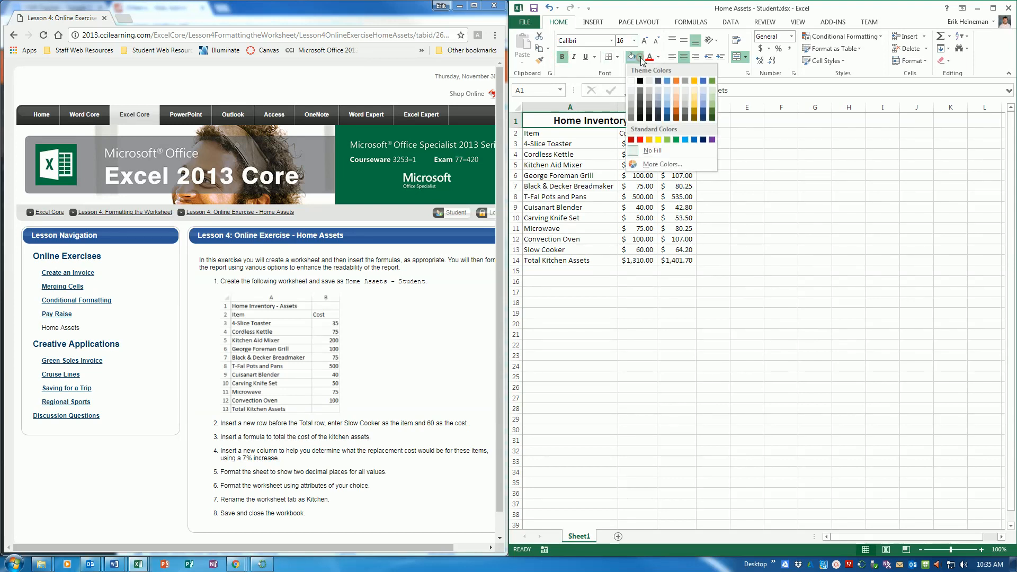
{"action": "left_click", "coordinate": [712, 81]}
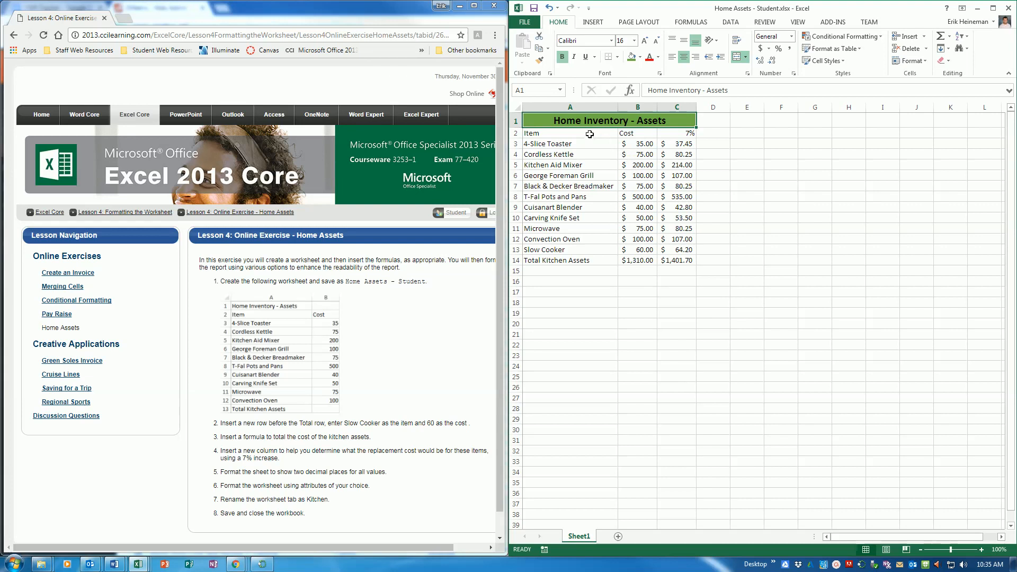
Bold the column headings in A2:C2 and center the Cost and 7% headings in B2:C2
{"action": "left_click_drag", "start_coordinate": [590, 134], "coordinate": [684, 134]}
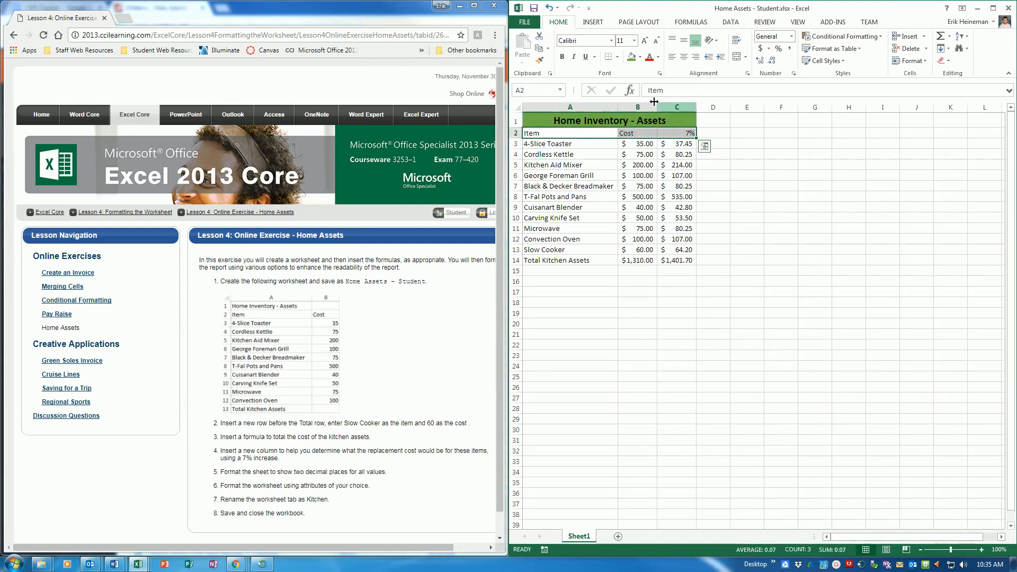
{"action": "left_click", "coordinate": [564, 58]}
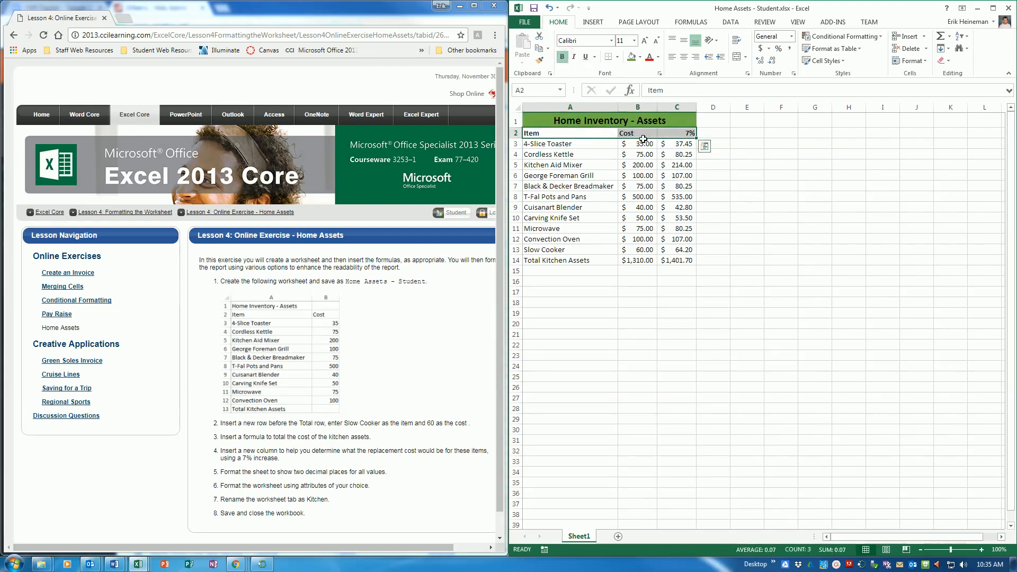
{"action": "left_click_drag", "start_coordinate": [640, 131], "coordinate": [679, 132]}
{"action": "left_click", "coordinate": [683, 56]}
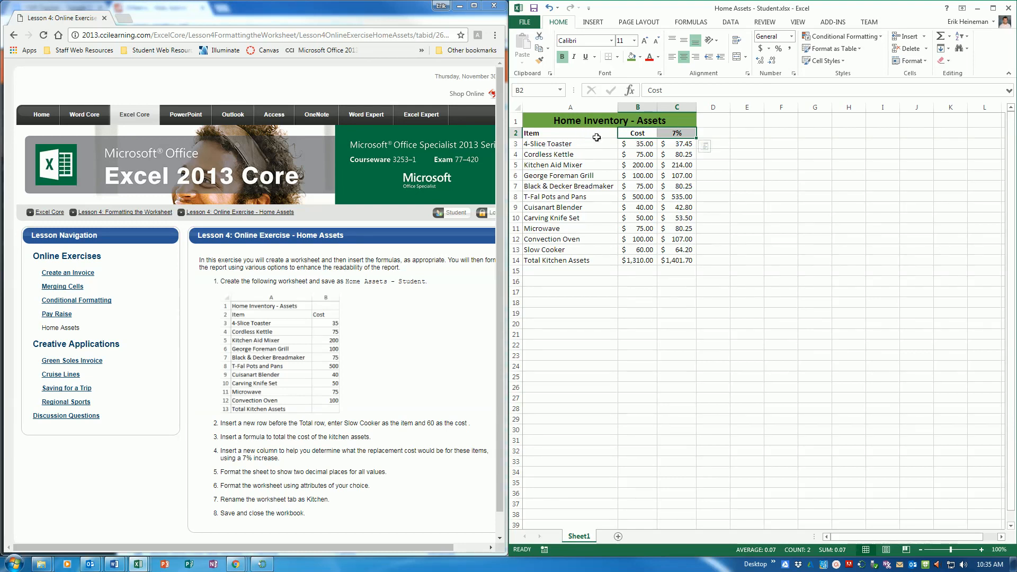
Shade columns A to C of rows 2, 4, 6, 8, 10, 12 and 14 with the lightest theme green
{"action": "left_click", "coordinate": [535, 133]}
{"action": "left_click_drag", "start_coordinate": [535, 133], "coordinate": [681, 133]}
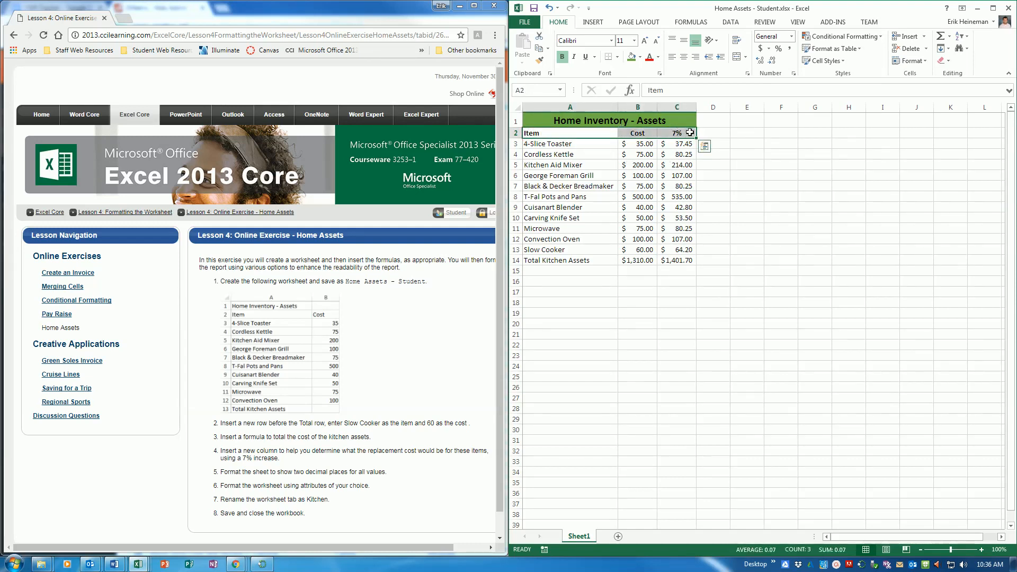
{"action": "left_click", "coordinate": [641, 57]}
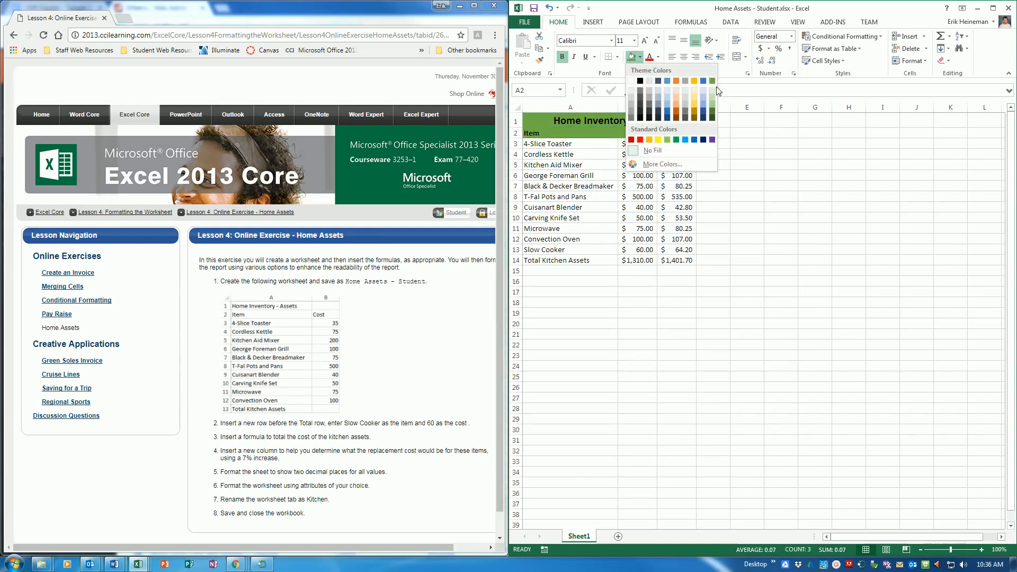
{"action": "left_click", "coordinate": [608, 189]}
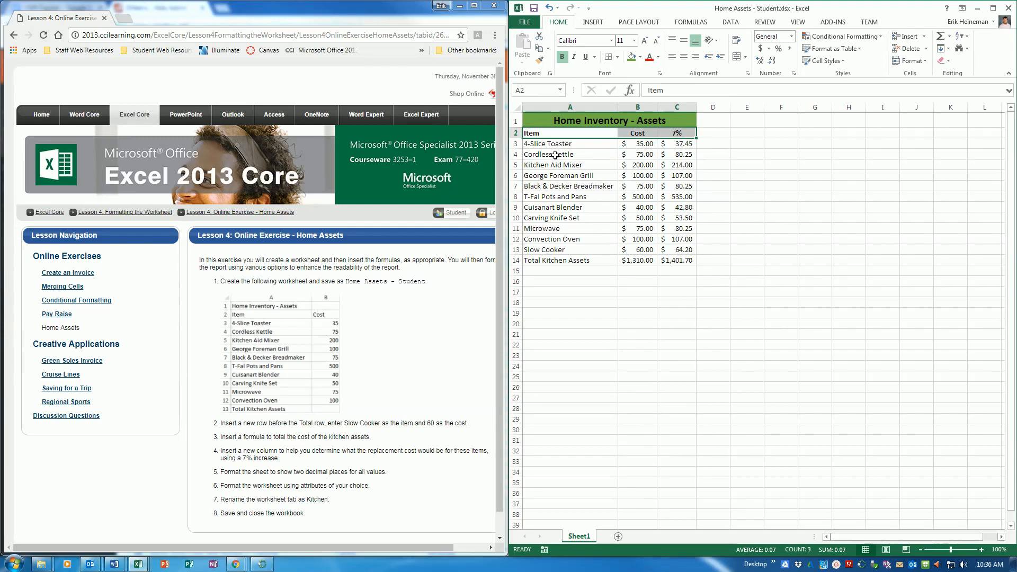
{"action": "left_click_drag", "start_coordinate": [556, 157], "coordinate": [687, 154]}
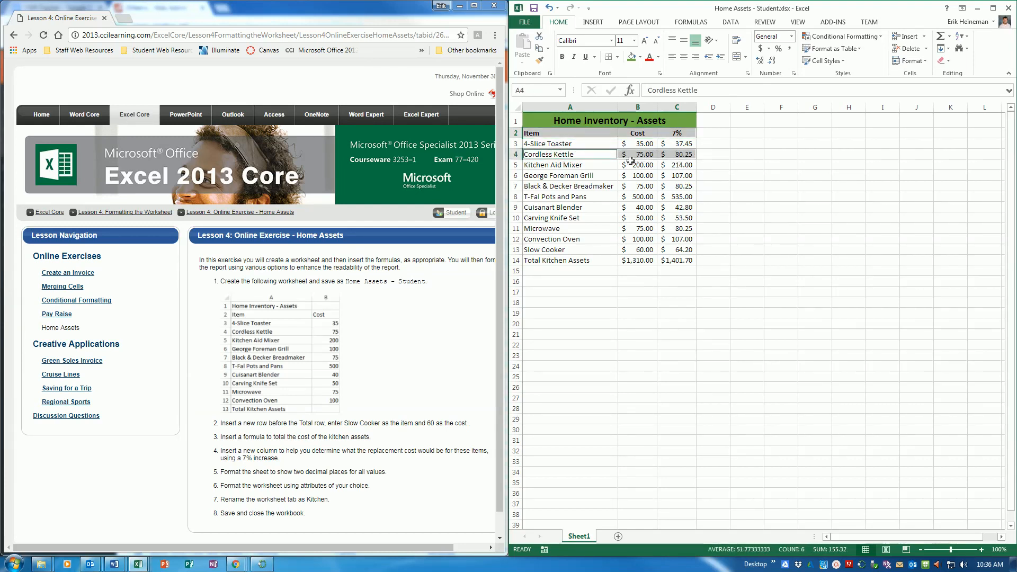
{"action": "left_click", "coordinate": [616, 175], "text": "ctrl"}
{"action": "left_click_drag", "start_coordinate": [618, 176], "coordinate": [683, 175]}
{"action": "left_click_drag", "start_coordinate": [571, 196], "coordinate": [680, 196]}
{"action": "left_click_drag", "start_coordinate": [586, 218], "coordinate": [667, 219]}
{"action": "left_click_drag", "start_coordinate": [581, 239], "coordinate": [678, 239]}
{"action": "left_click_drag", "start_coordinate": [571, 260], "coordinate": [668, 264]}
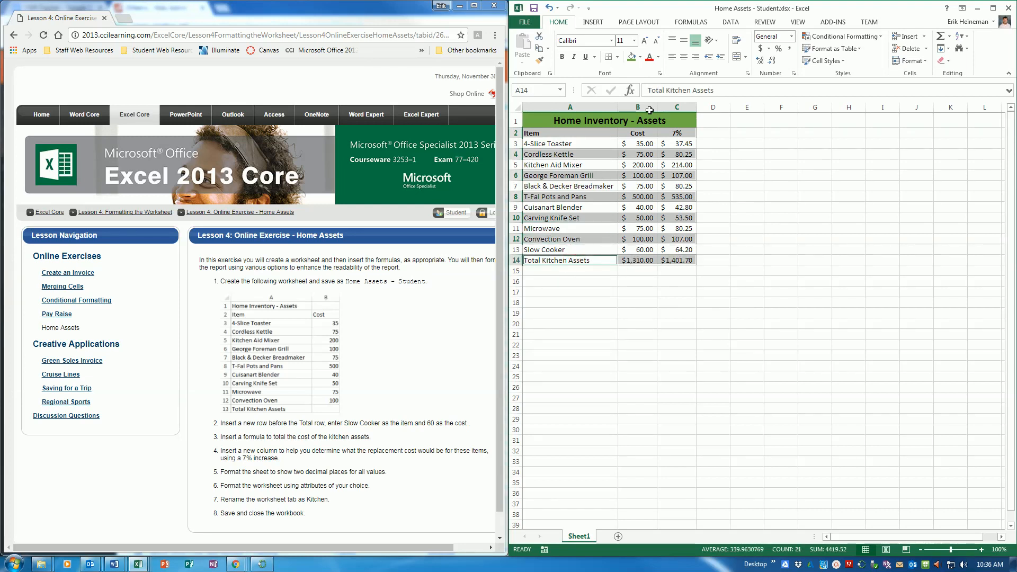
{"action": "left_click", "coordinate": [640, 57]}
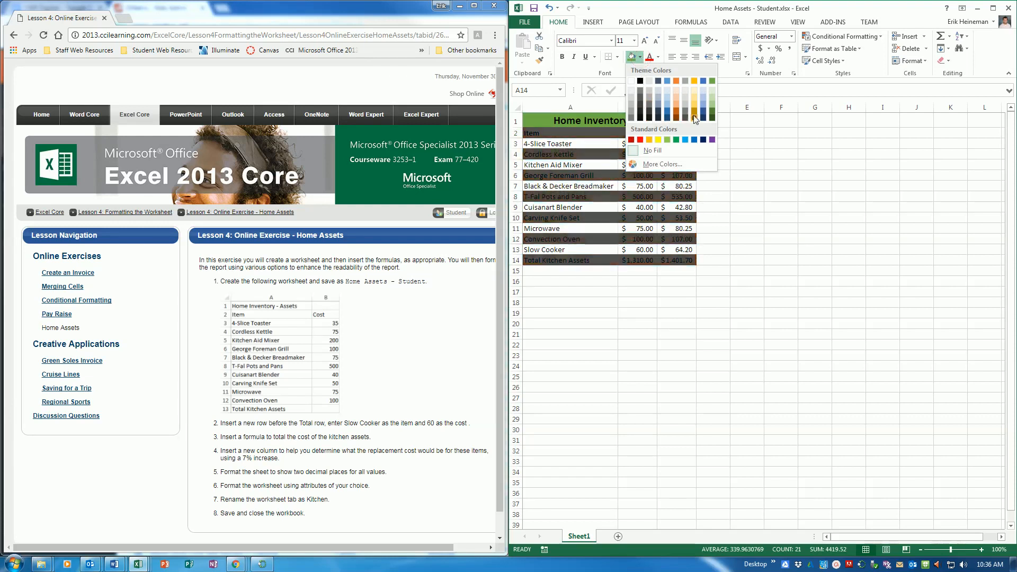
{"action": "left_click", "coordinate": [712, 94]}
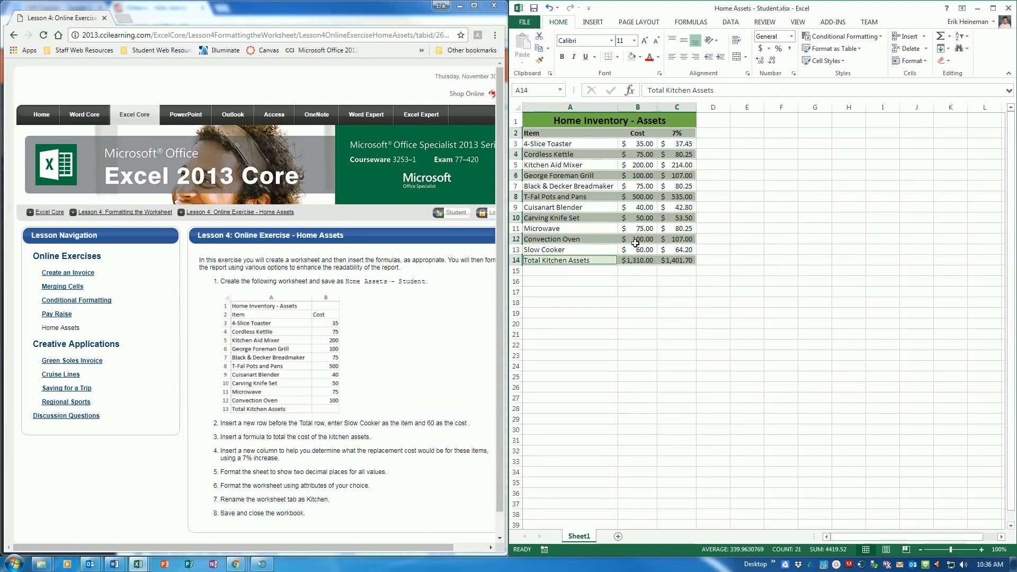
Bold the Total Kitchen Assets row in A14:C14
{"action": "left_click", "coordinate": [598, 176]}
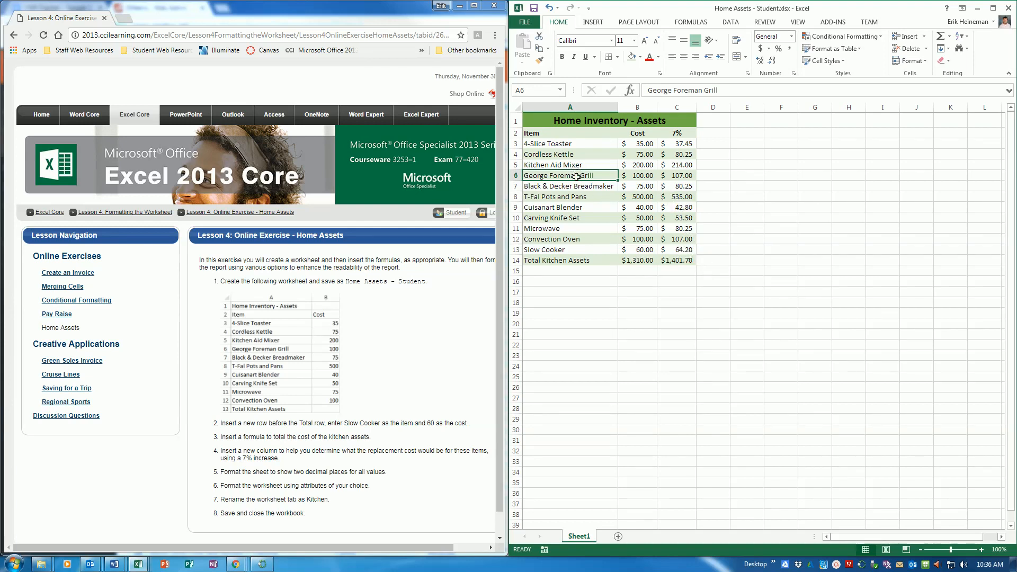
{"action": "left_click_drag", "start_coordinate": [583, 260], "coordinate": [690, 258]}
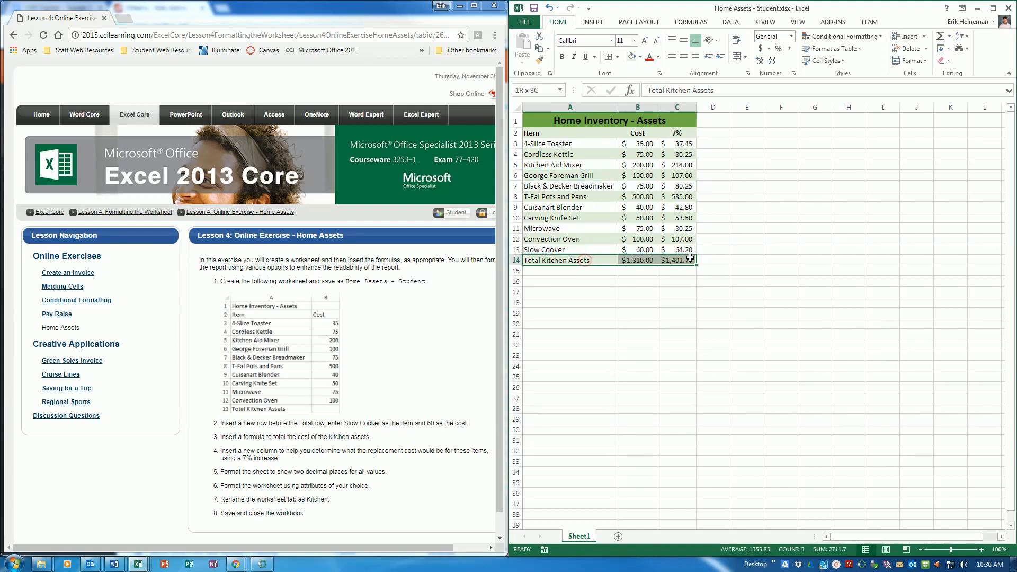
{"action": "left_click", "coordinate": [562, 56]}
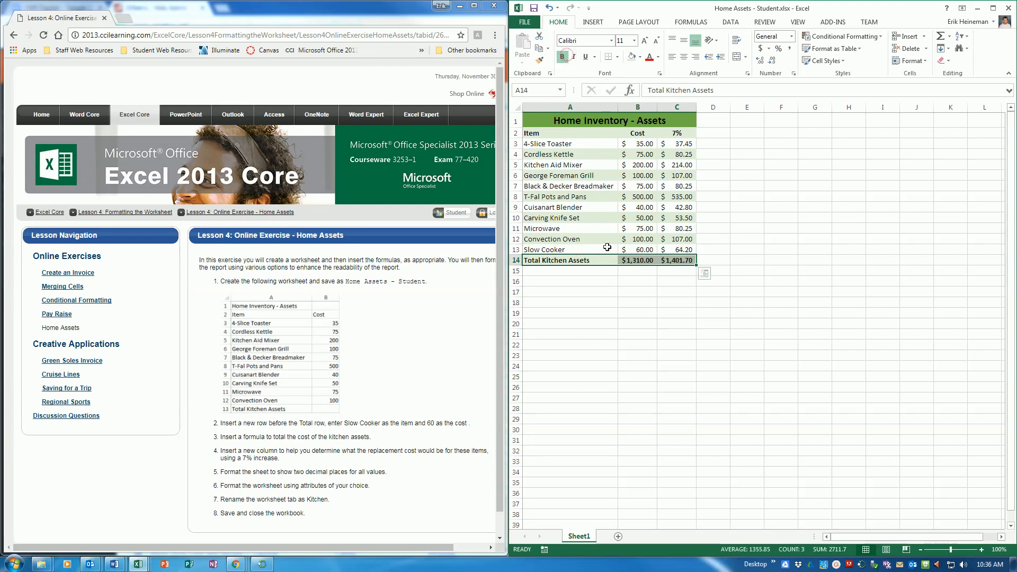
Give the whole table A1:C14 a thick outline border and thin inside borders, both in the theme green
{"action": "left_click_drag", "start_coordinate": [573, 121], "coordinate": [636, 261]}
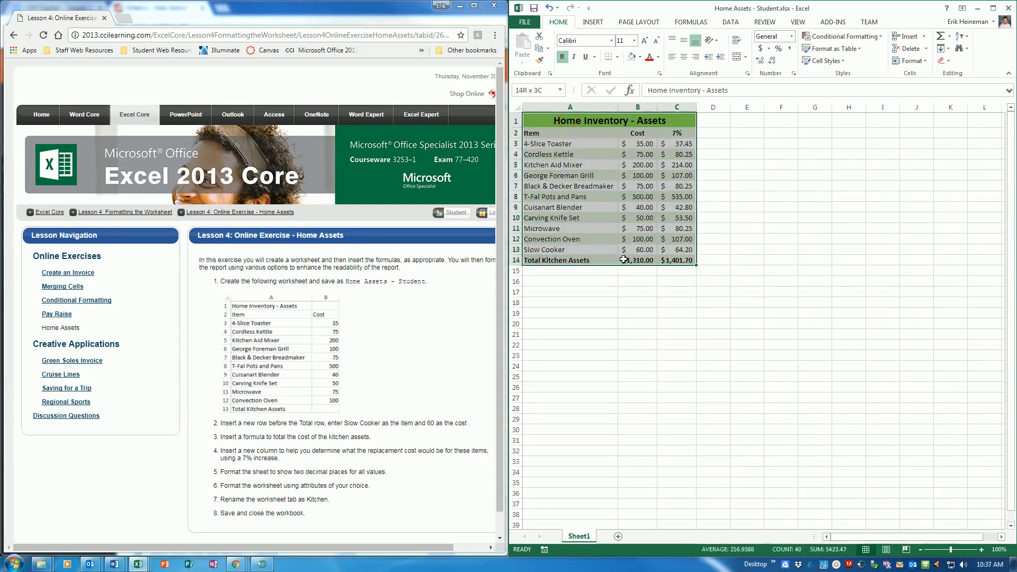
{"action": "left_click", "coordinate": [617, 57]}
{"action": "left_click", "coordinate": [633, 329]}
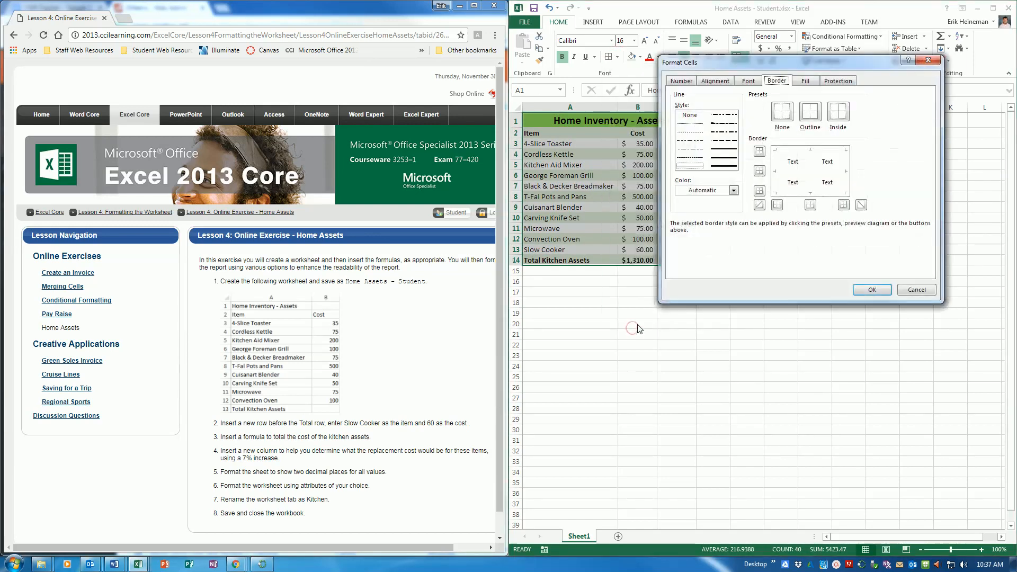
{"action": "left_click", "coordinate": [734, 190]}
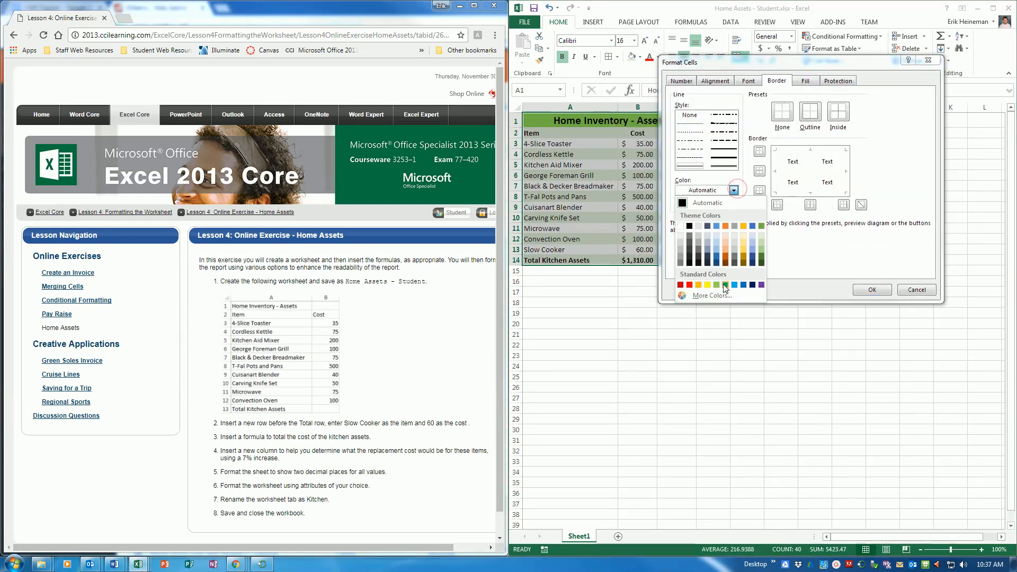
{"action": "left_click", "coordinate": [762, 227]}
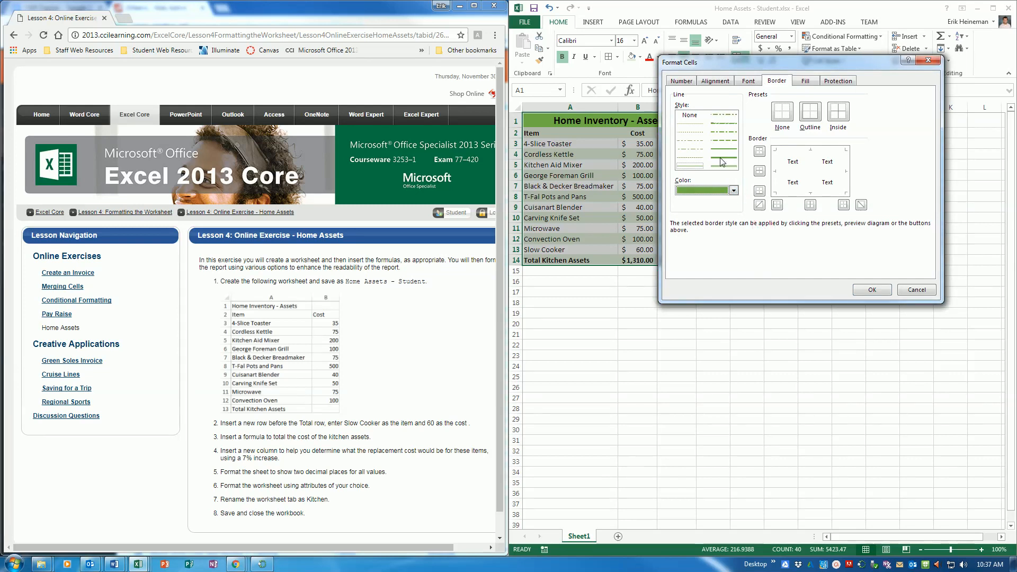
{"action": "left_click", "coordinate": [690, 164]}
{"action": "left_click", "coordinate": [715, 157]}
{"action": "left_click", "coordinate": [810, 111]}
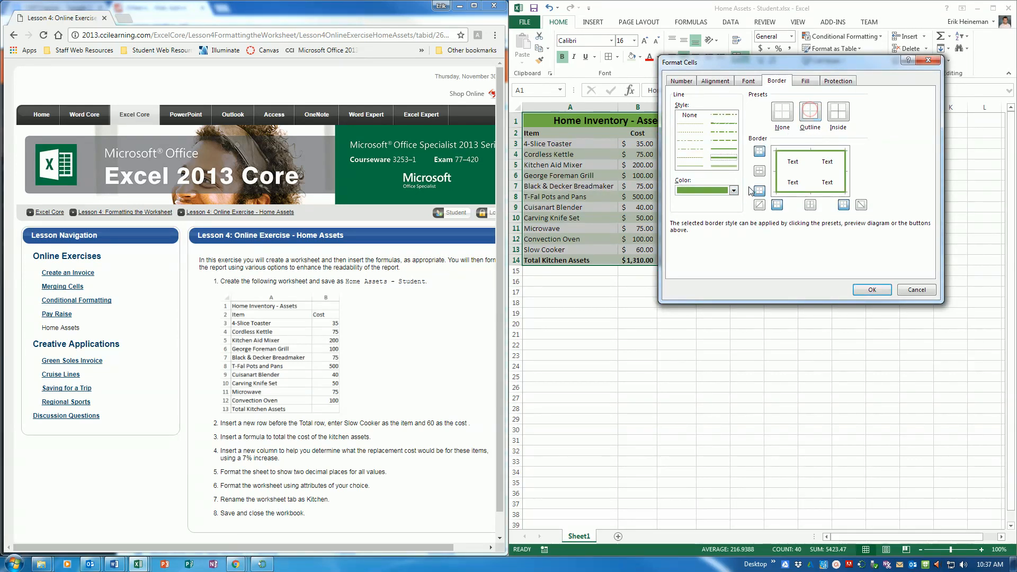
{"action": "left_click", "coordinate": [695, 166]}
{"action": "left_click", "coordinate": [839, 111]}
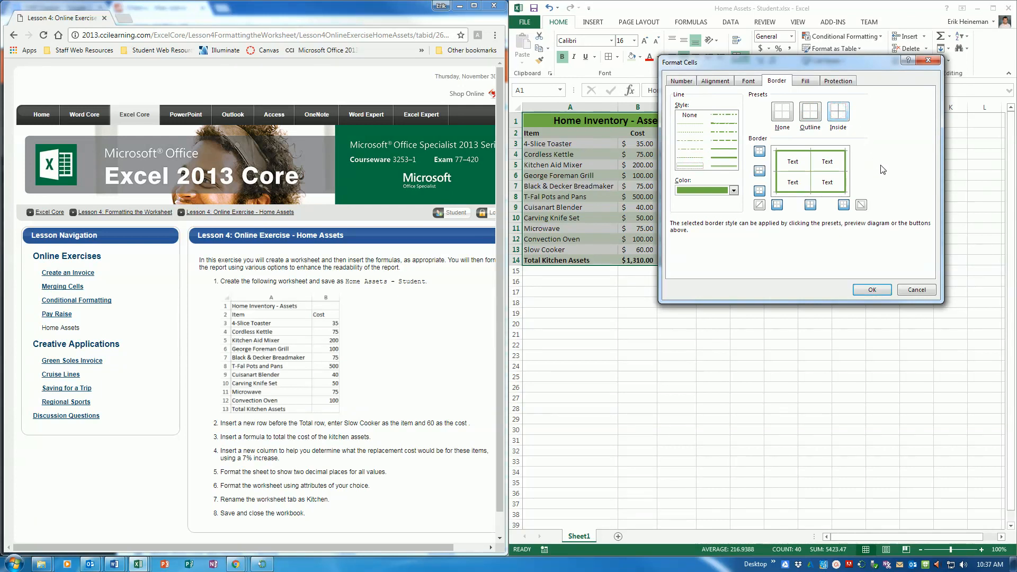
Apply the green outline and inside borders to the home inventory table in A1:C14
{"action": "left_click", "coordinate": [881, 289]}
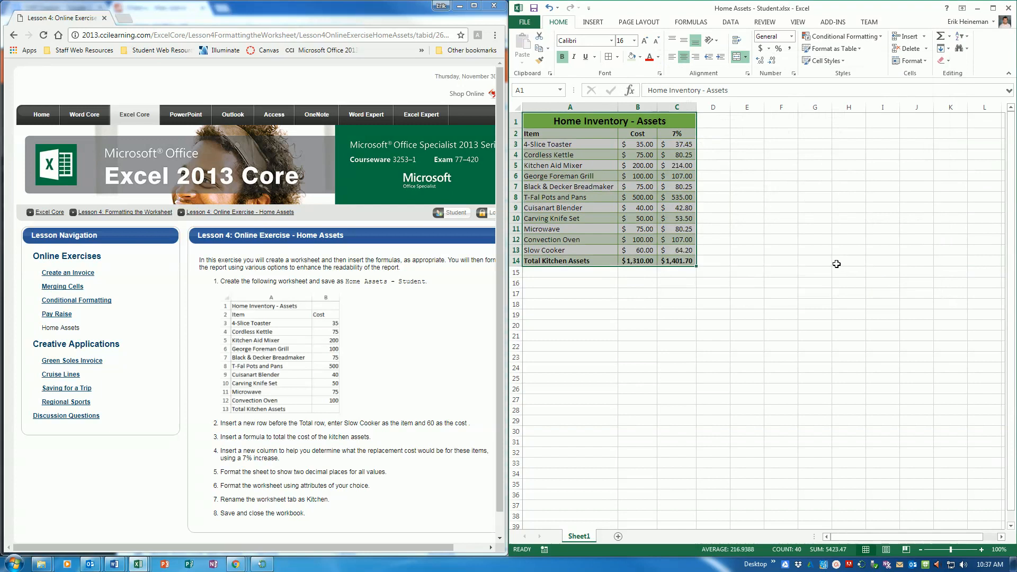
{"action": "left_click", "coordinate": [839, 262]}
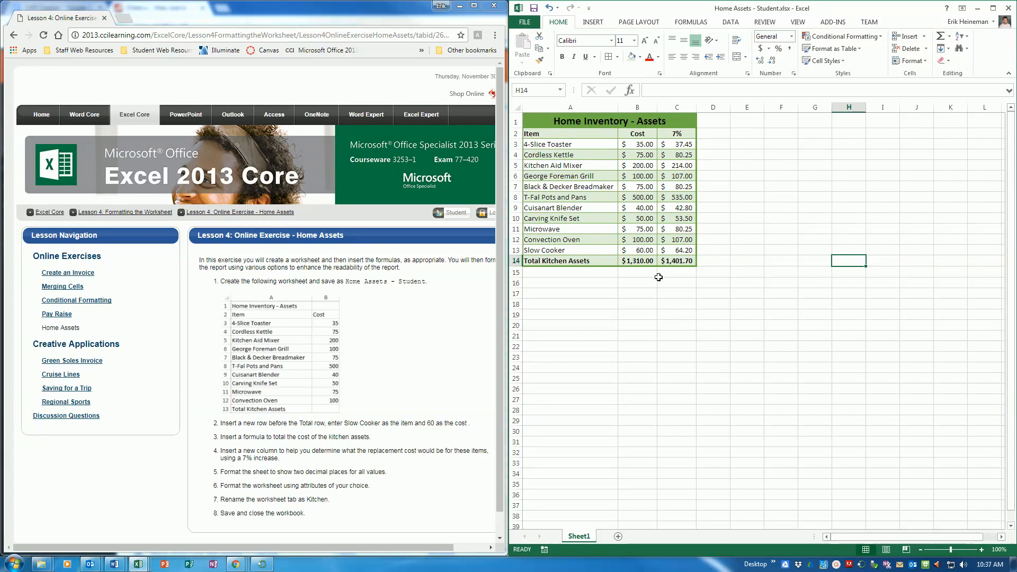
Rename the Sheet1 worksheet as Kitchen and save the Home Assets - Student workbook
{"action": "double_click", "coordinate": [580, 536]}
{"action": "type", "text": "Kitch"}
{"action": "key", "text": "BackSpace"}
{"action": "type", "text": "chen"}
{"action": "key", "text": "Return"}
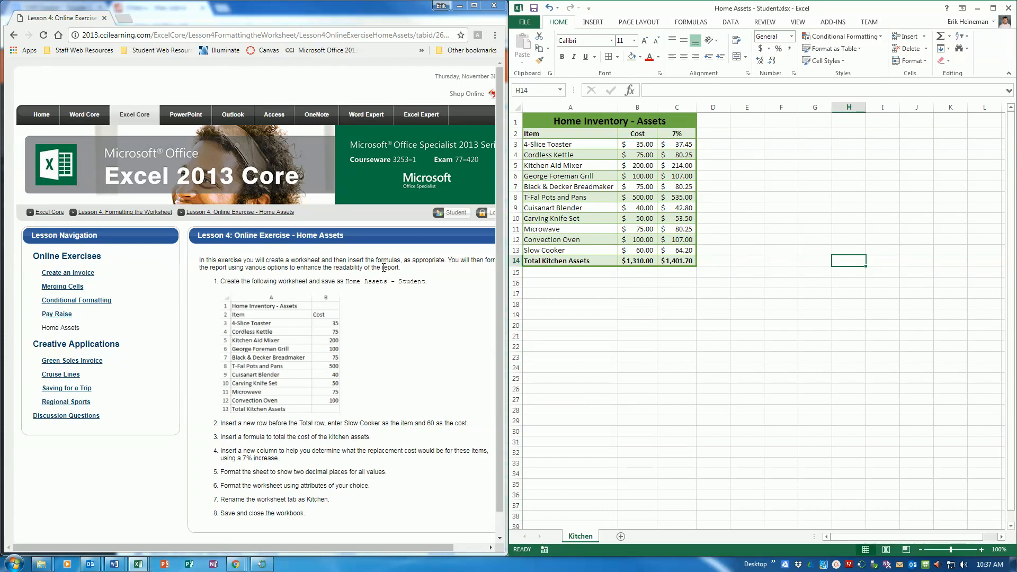
{"action": "left_click", "coordinate": [534, 8]}
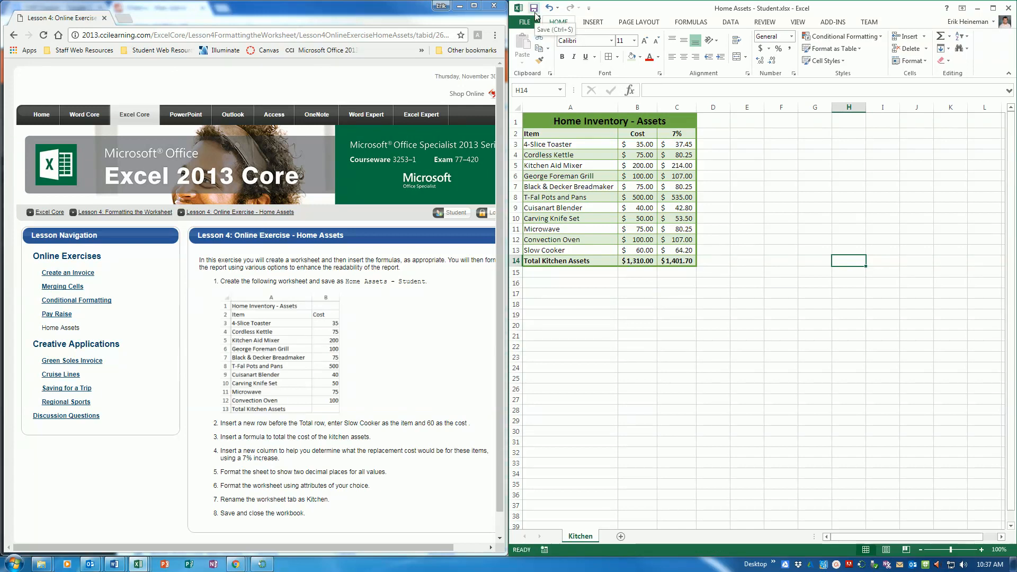
{"action": "key", "text": "End"}
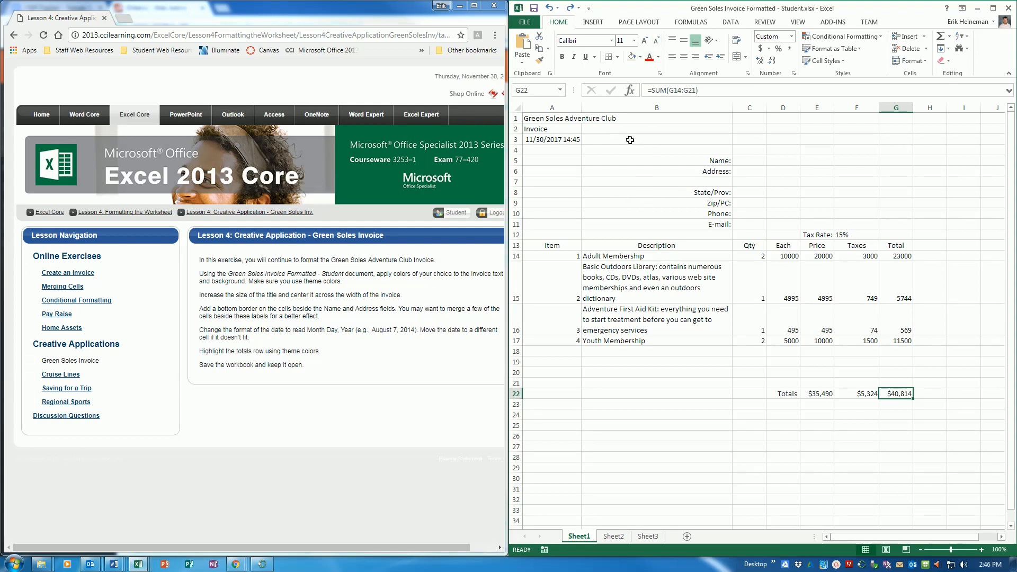
Apply the Depth theme to the Green Soles Invoice Formatted - Student workbook
{"action": "left_click", "coordinate": [639, 21]}
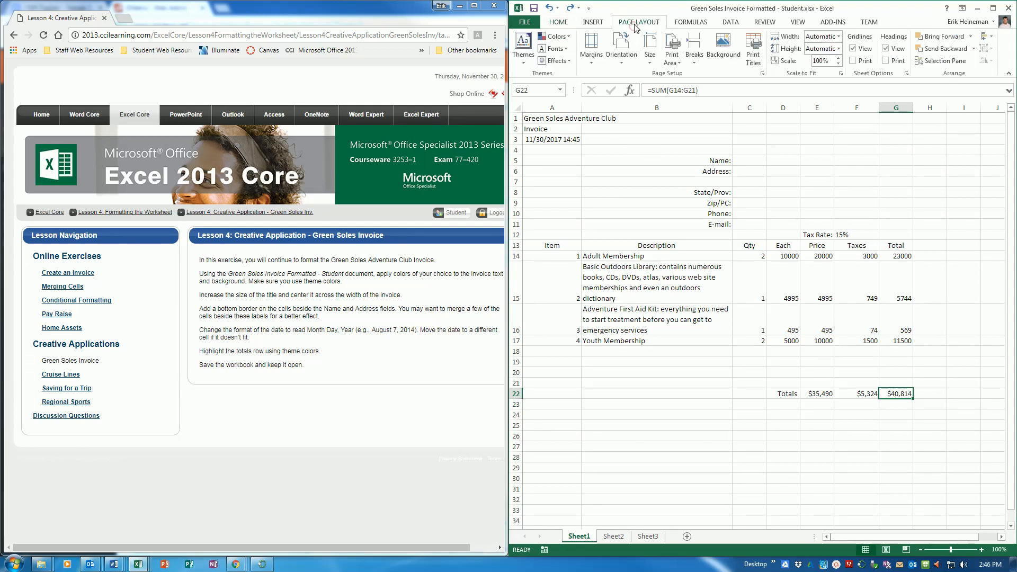
{"action": "left_click", "coordinate": [521, 64]}
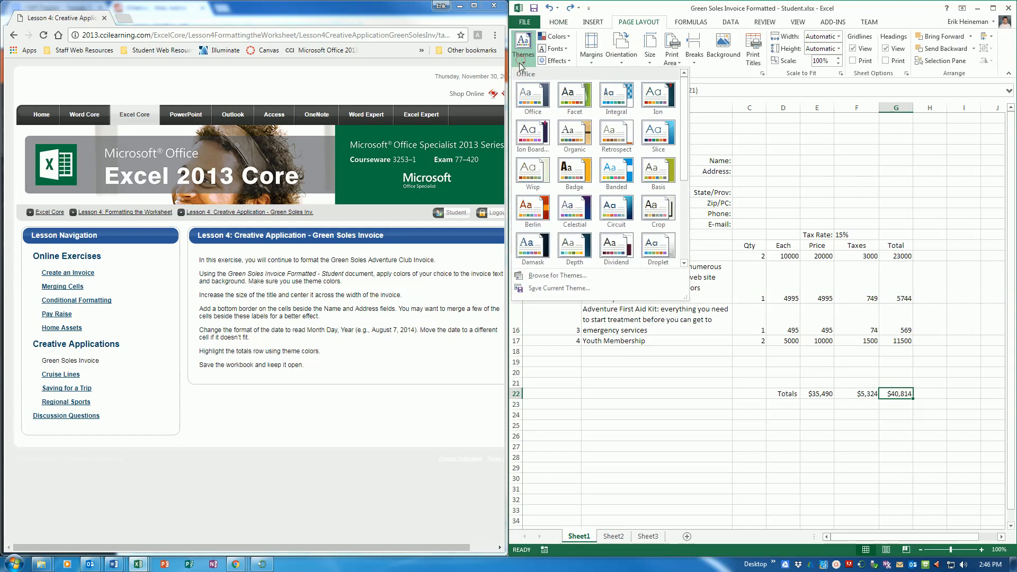
{"action": "left_click", "coordinate": [578, 249]}
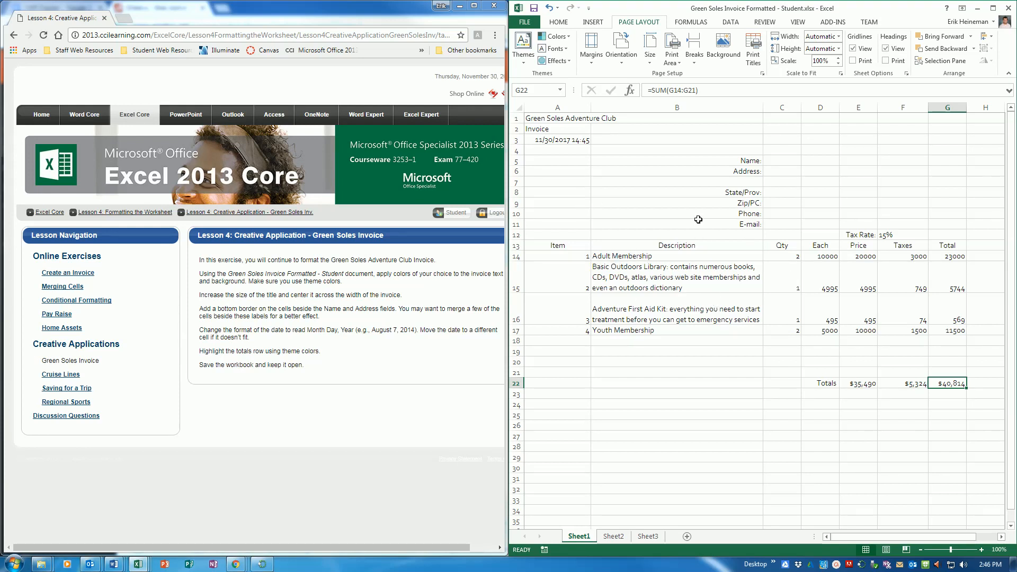
Increase the font size of the Green Soles Adventure Club title in A1 to 16
{"action": "left_click", "coordinate": [560, 120]}
{"action": "left_click", "coordinate": [559, 22]}
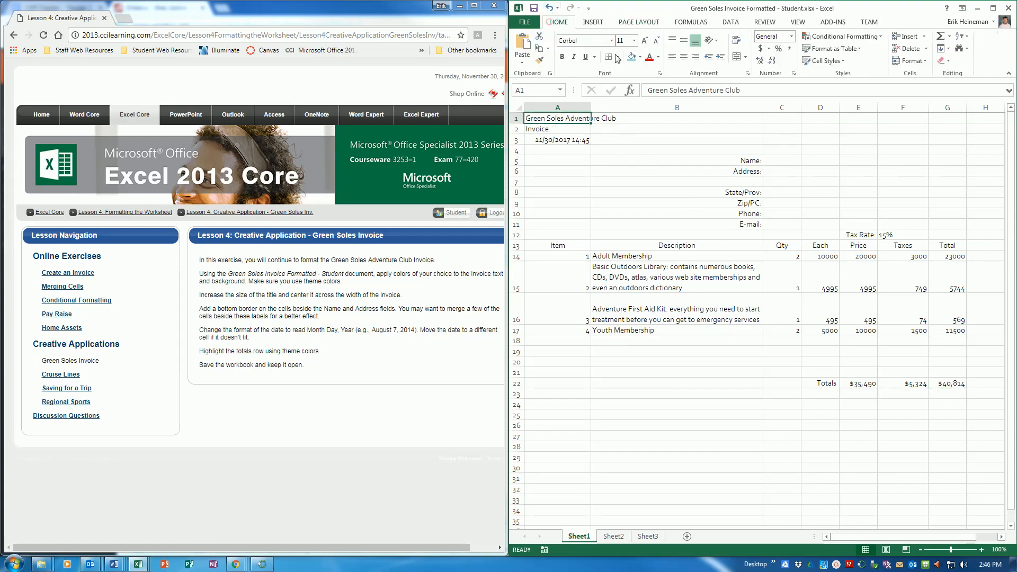
{"action": "left_click", "coordinate": [645, 42]}
{"action": "left_click", "coordinate": [645, 41]}
{"action": "left_click", "coordinate": [644, 41]}
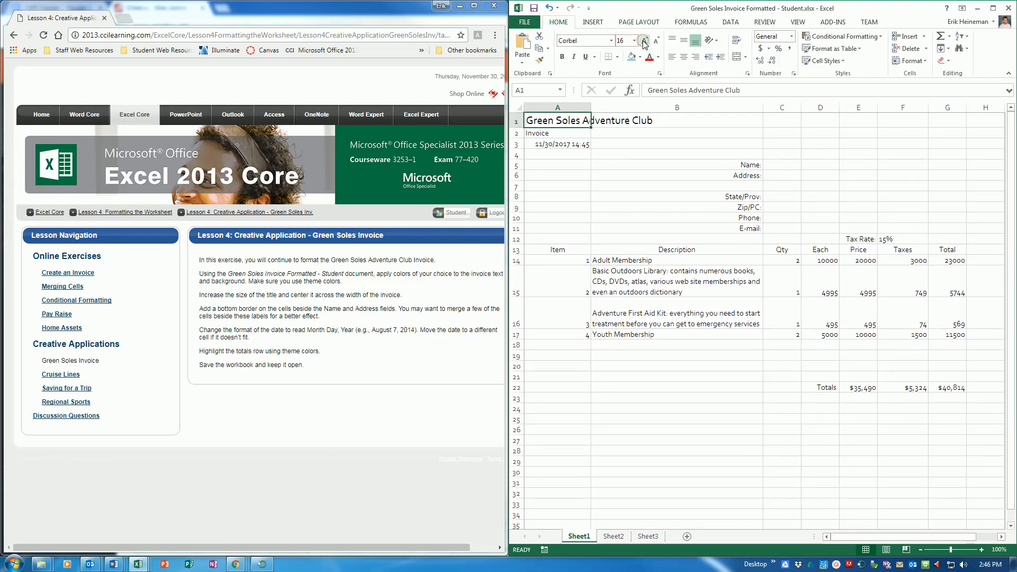
Merge and center the title across A1:G1 and make it bold
{"action": "left_click_drag", "start_coordinate": [568, 119], "coordinate": [934, 123]}
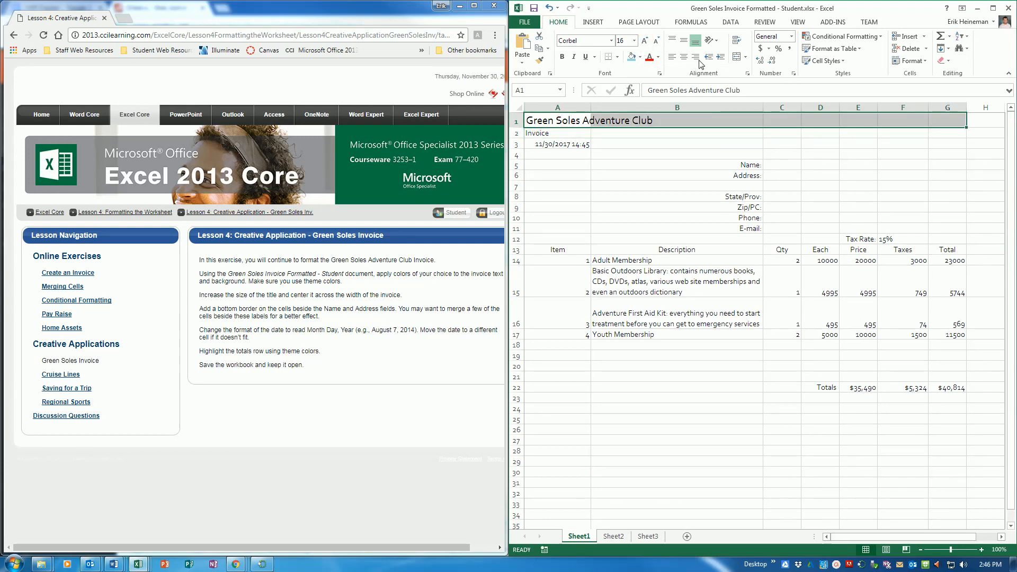
{"action": "left_click", "coordinate": [736, 58]}
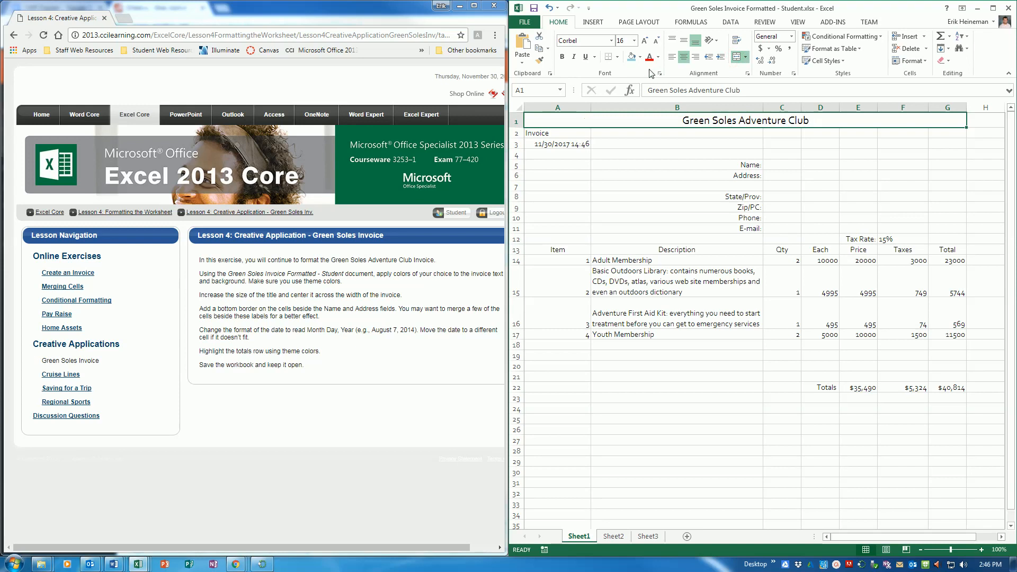
{"action": "left_click", "coordinate": [561, 57]}
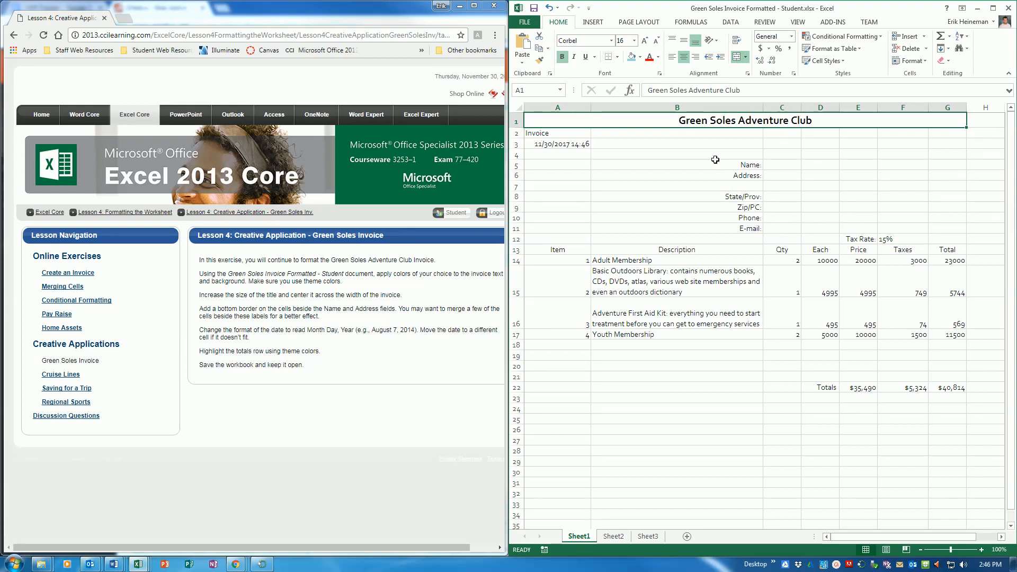
Apply the Accent1 themed cell style to the merged title cell
{"action": "left_click", "coordinate": [701, 147]}
{"action": "left_click", "coordinate": [689, 122]}
{"action": "left_click", "coordinate": [828, 60]}
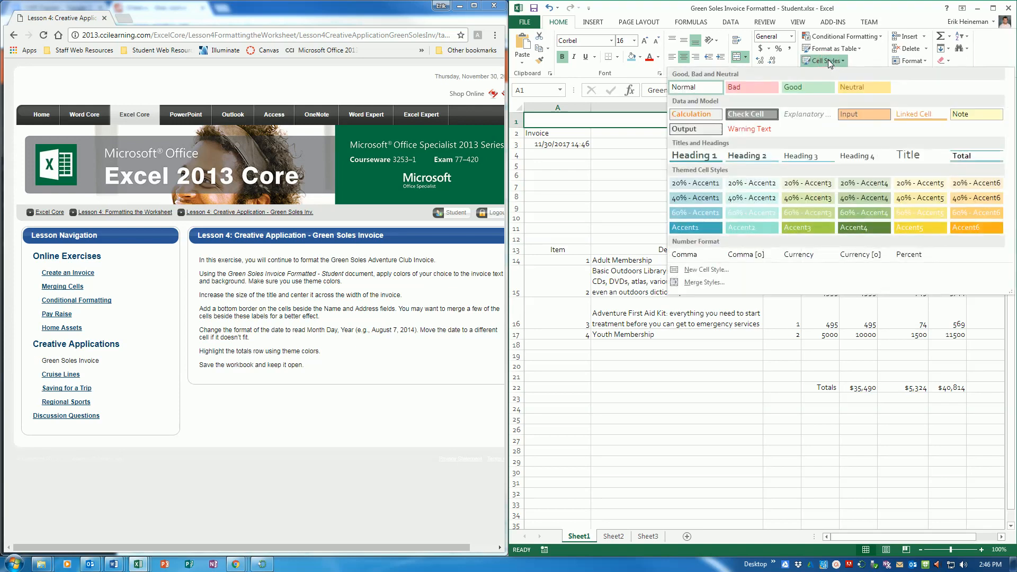
{"action": "left_click", "coordinate": [710, 228]}
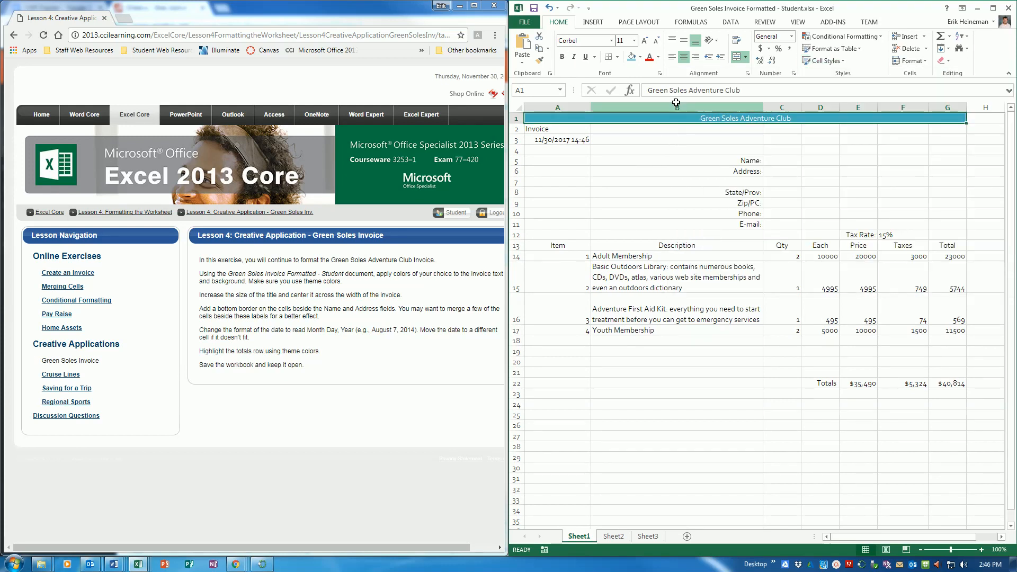
Set the styled title's font size to 16 and make its text bold
{"action": "left_click", "coordinate": [645, 40]}
{"action": "left_click", "coordinate": [644, 41]}
{"action": "left_click", "coordinate": [644, 40]}
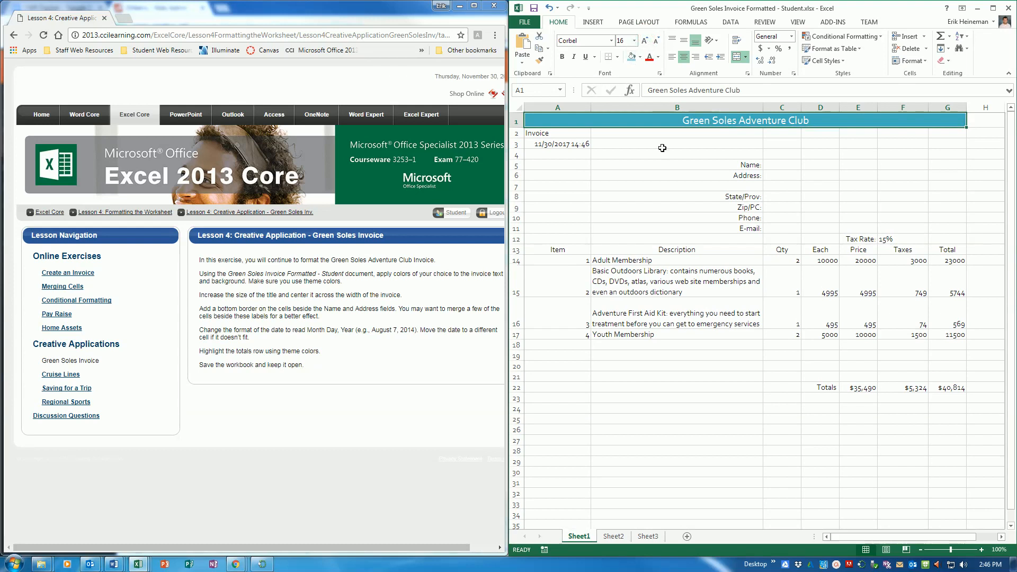
{"action": "left_click", "coordinate": [562, 57]}
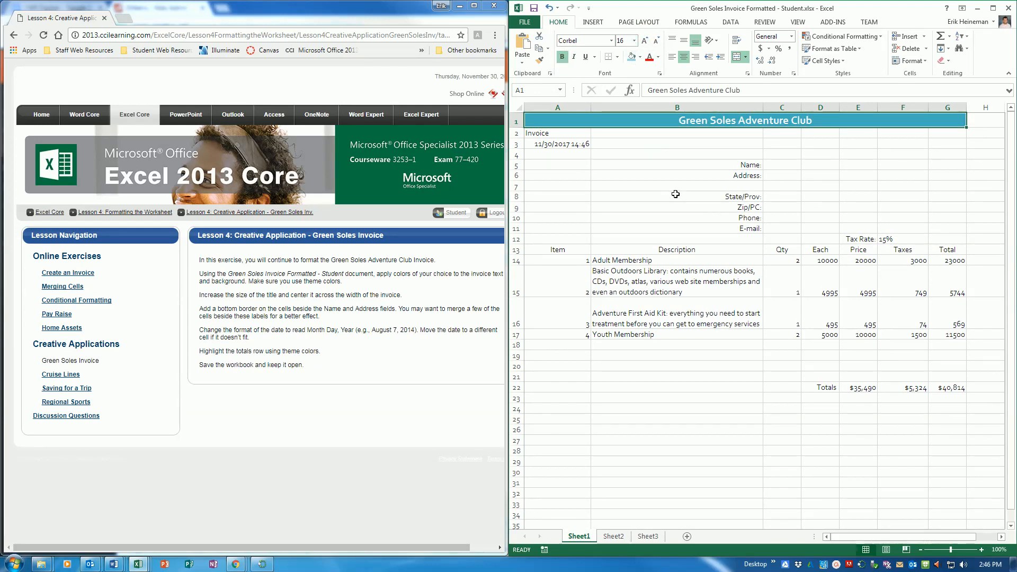
Format the date in A3 with the "March 14, 2012" date type
{"action": "left_click", "coordinate": [562, 132]}
{"action": "left_click", "coordinate": [566, 146]}
{"action": "left_click", "coordinate": [563, 134]}
{"action": "left_click", "coordinate": [567, 145]}
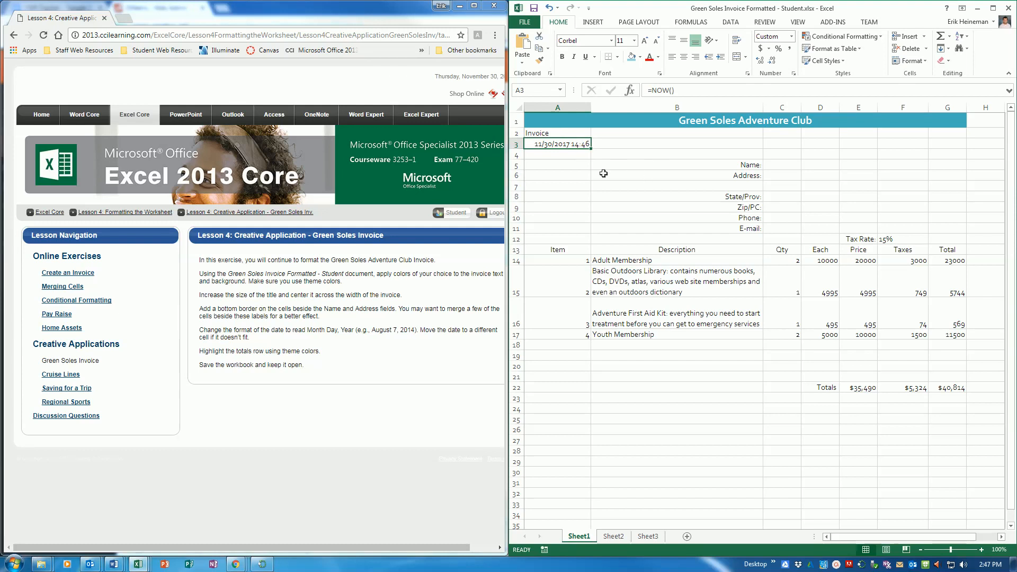
{"action": "left_click", "coordinate": [793, 37]}
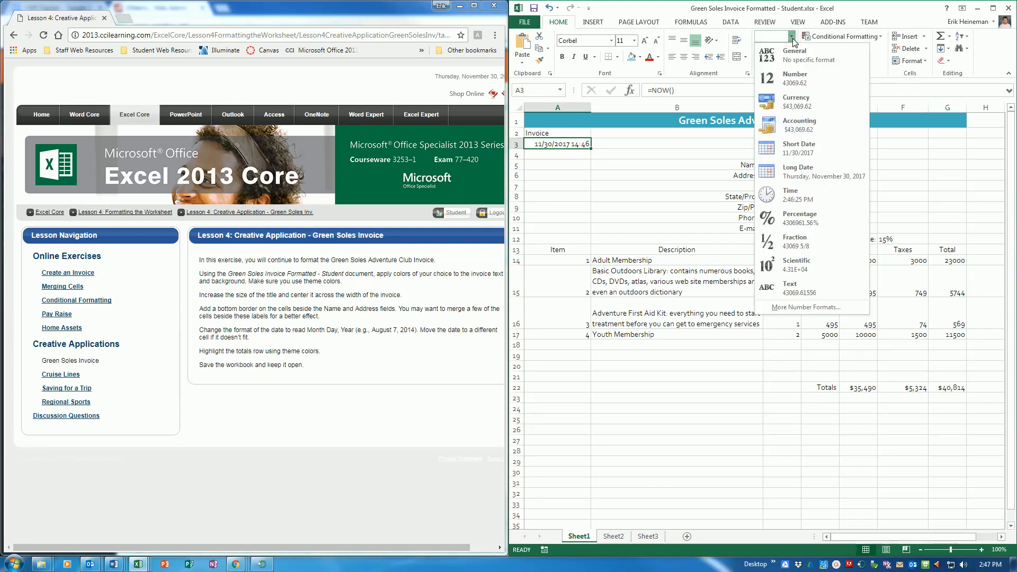
{"action": "left_click", "coordinate": [807, 308]}
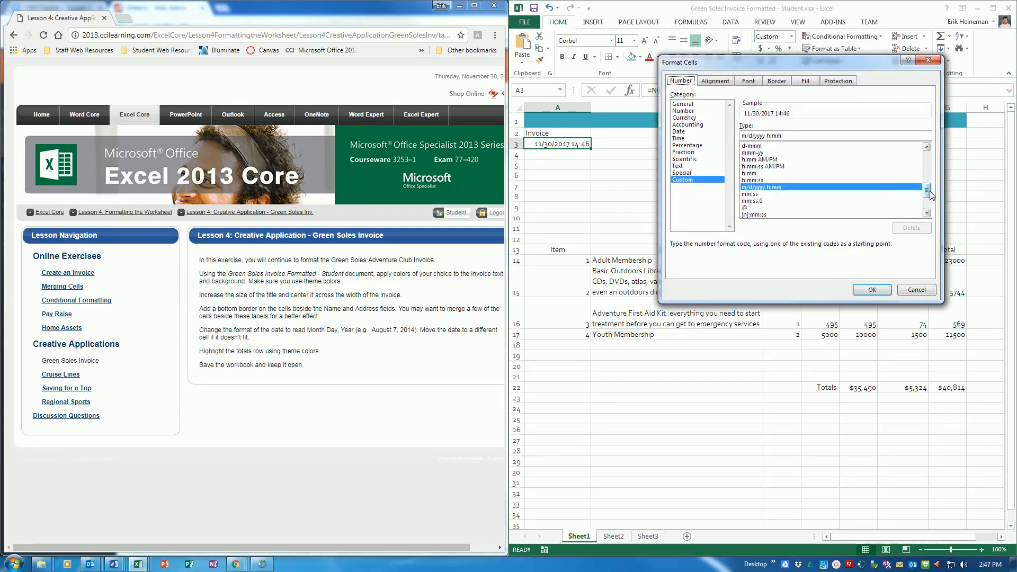
{"action": "left_click", "coordinate": [681, 131]}
{"action": "left_click_drag", "start_coordinate": [927, 152], "coordinate": [928, 164]}
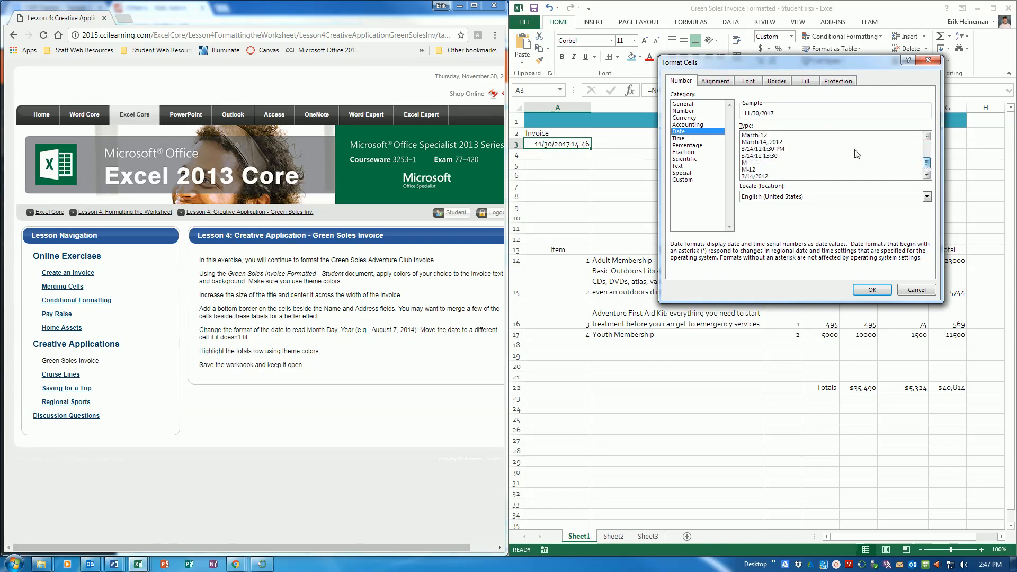
{"action": "left_click", "coordinate": [762, 142]}
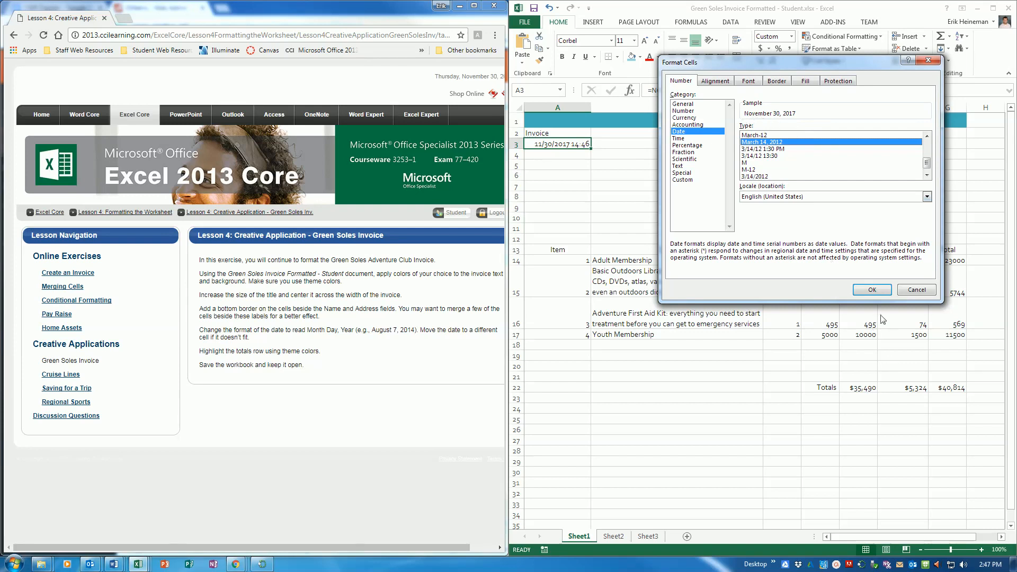
{"action": "left_click", "coordinate": [872, 290]}
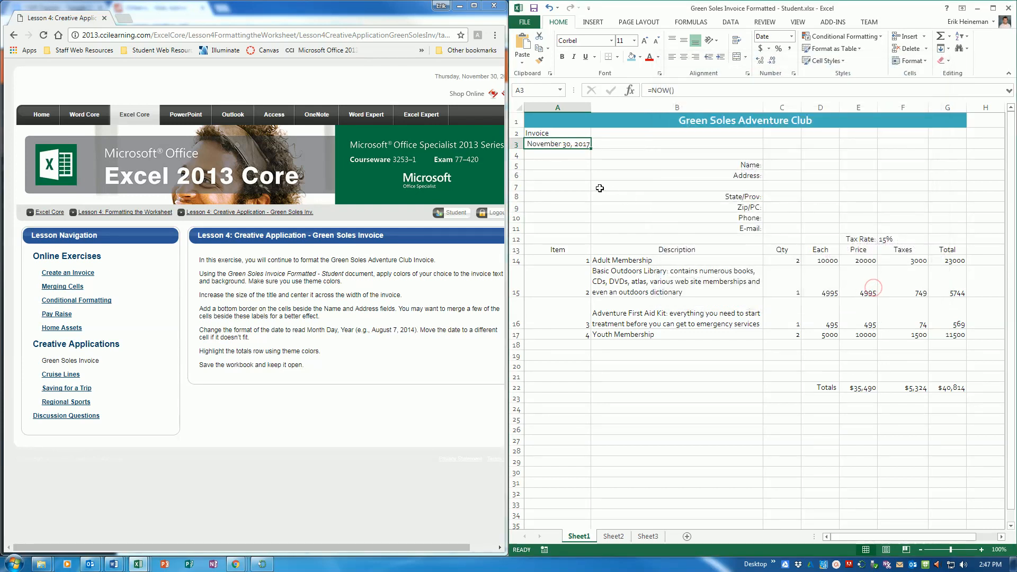
Apply the 20% - Accent6 cell style to the Invoice label and date in A2:A3
{"action": "left_click", "coordinate": [581, 161]}
{"action": "left_click", "coordinate": [581, 132]}
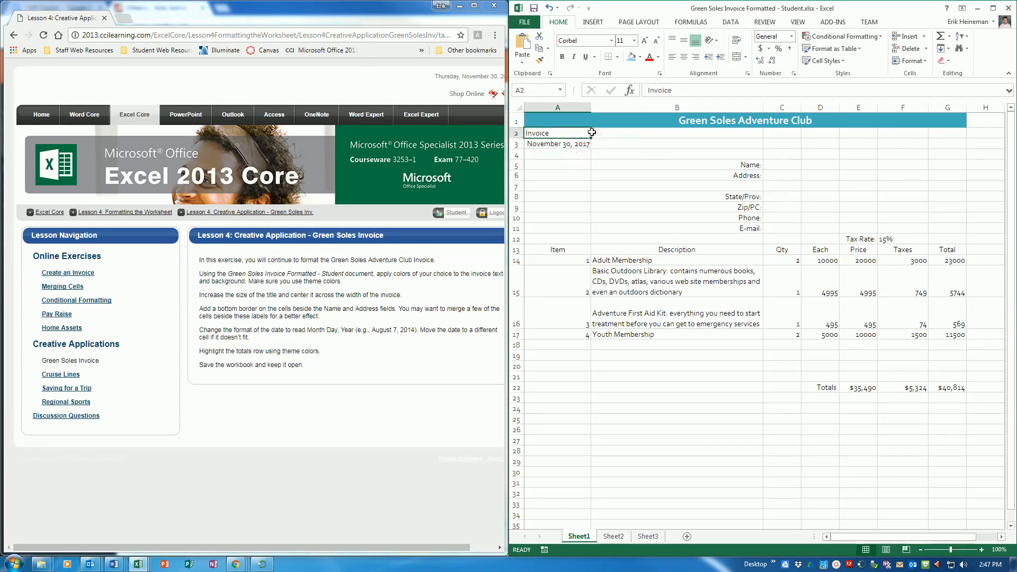
{"action": "left_click_drag", "start_coordinate": [571, 133], "coordinate": [571, 144]}
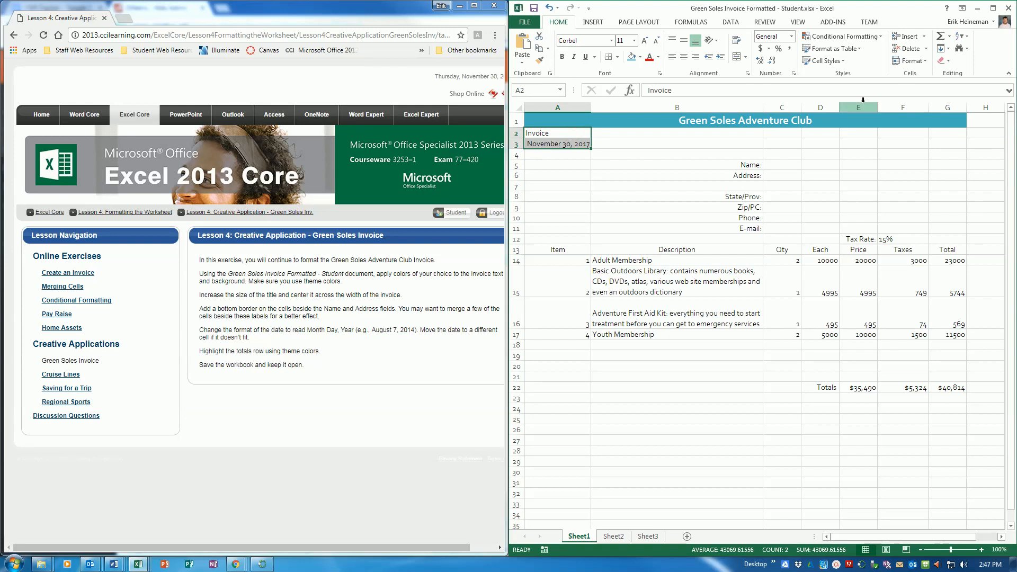
{"action": "left_click", "coordinate": [841, 62]}
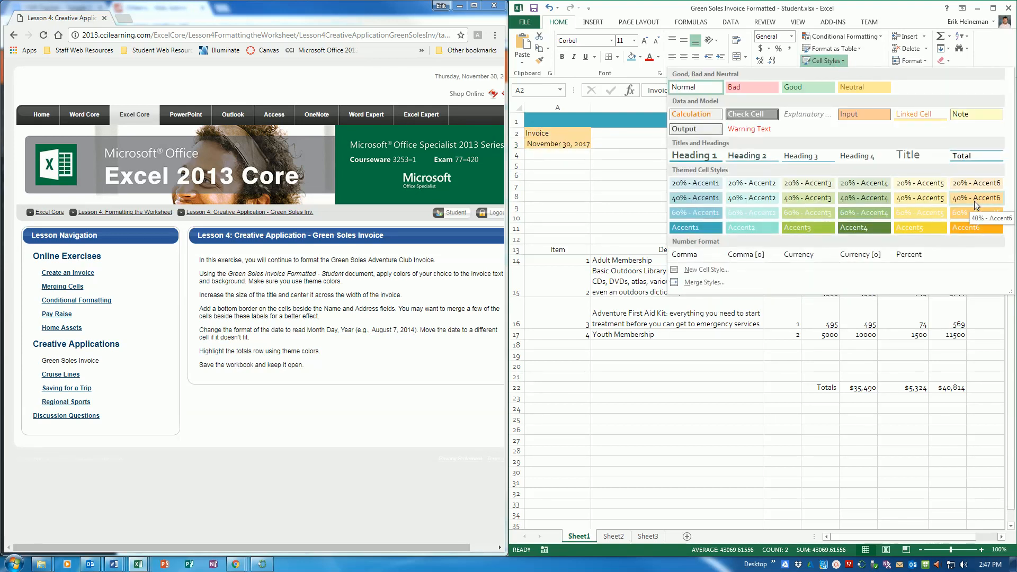
{"action": "left_click", "coordinate": [974, 186]}
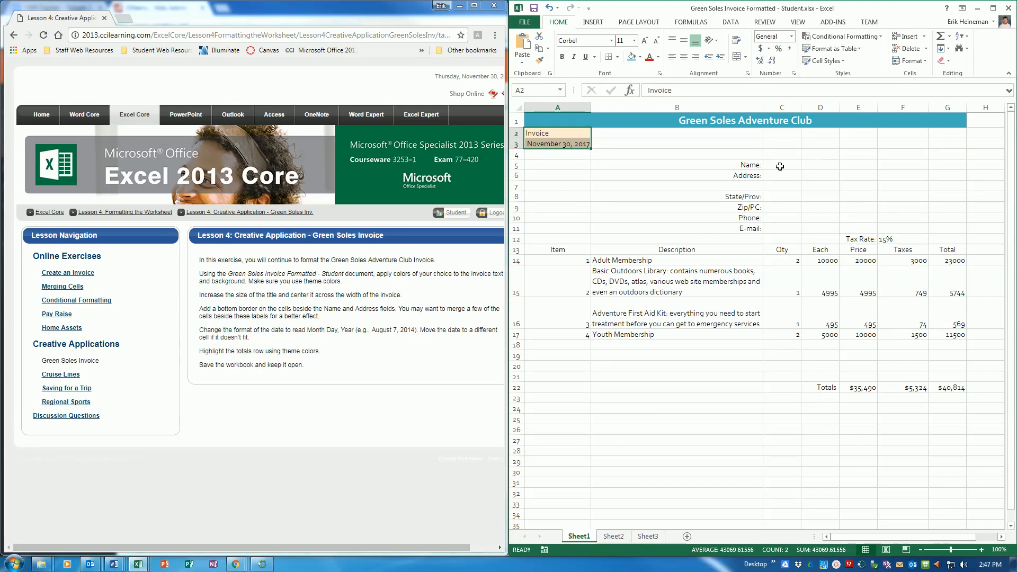
Merge C5:G5 beside the Name label and C6:G6 beside the Address label as separate cells
{"action": "left_click_drag", "start_coordinate": [775, 166], "coordinate": [949, 165]}
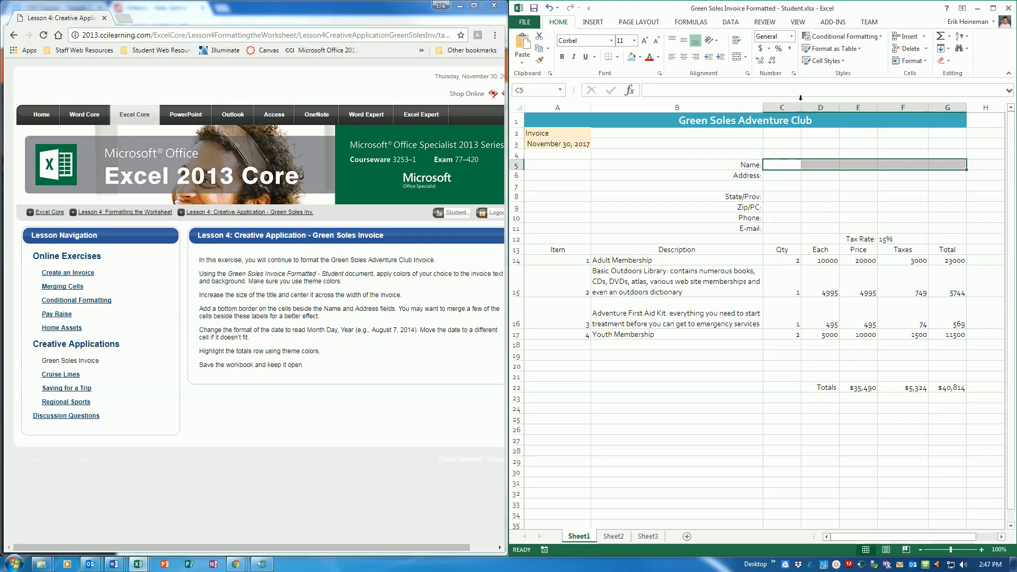
{"action": "left_click", "coordinate": [737, 57]}
{"action": "left_click_drag", "start_coordinate": [781, 175], "coordinate": [945, 176]}
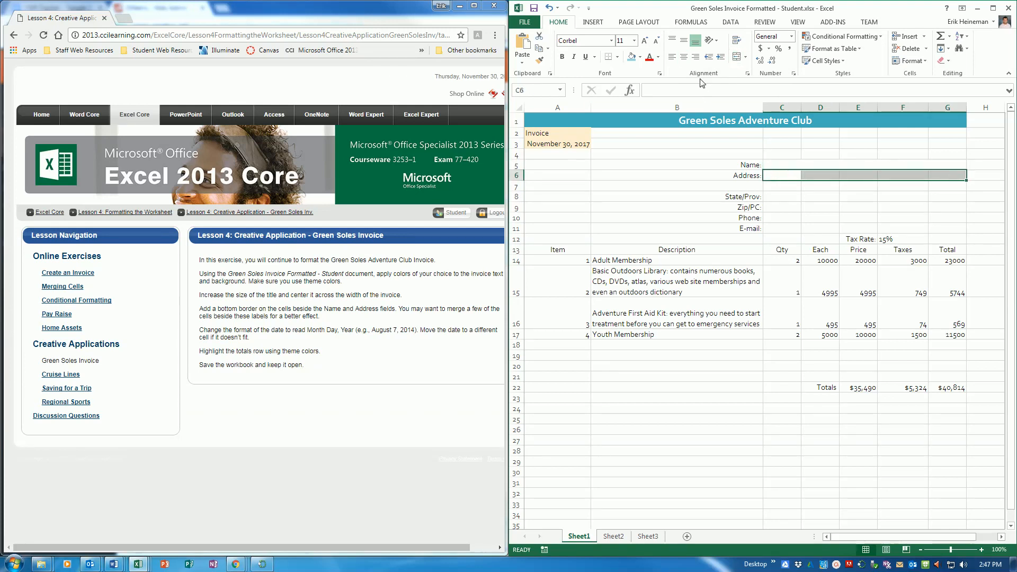
{"action": "left_click", "coordinate": [737, 57]}
Add a bottom border to each of the merged cells beside Name and Address
{"action": "left_click", "coordinate": [808, 164]}
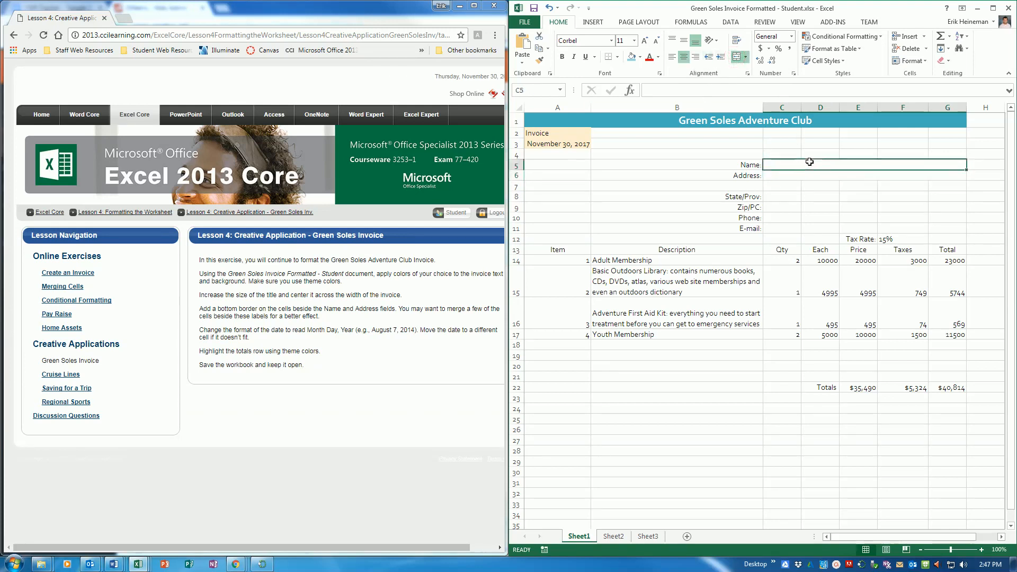
{"action": "left_click", "coordinate": [609, 57]}
{"action": "key", "text": "Return"}
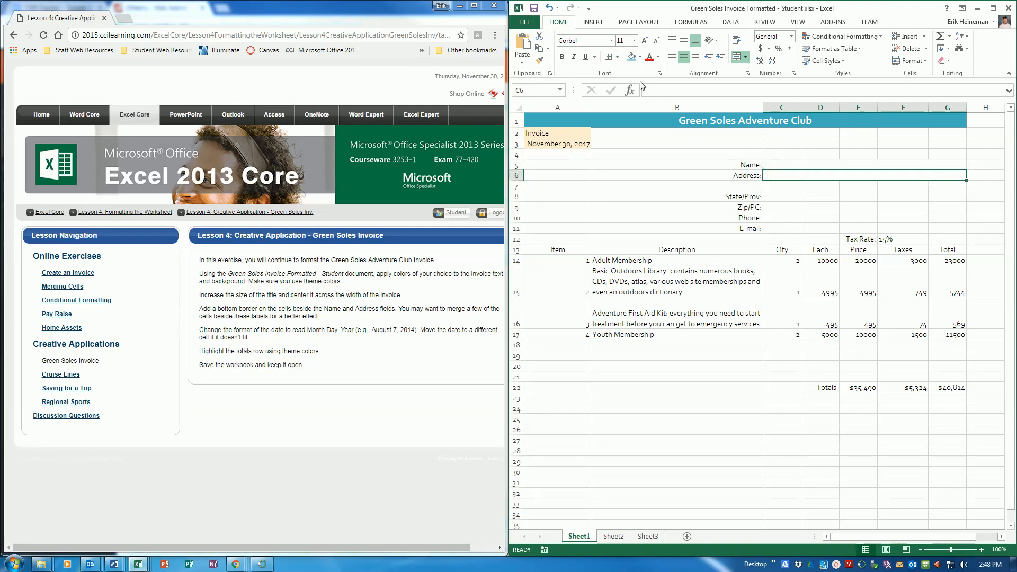
{"action": "left_click", "coordinate": [609, 57]}
{"action": "left_click", "coordinate": [813, 203]}
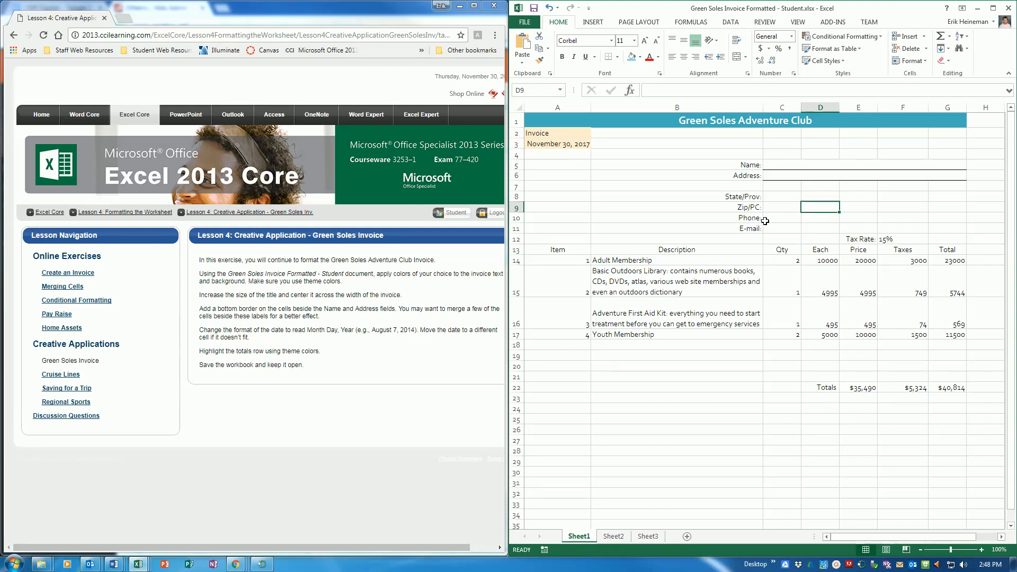
Apply the 20% - Accent6 cell style to the customer details block B5:G11
{"action": "left_click_drag", "start_coordinate": [737, 166], "coordinate": [882, 229]}
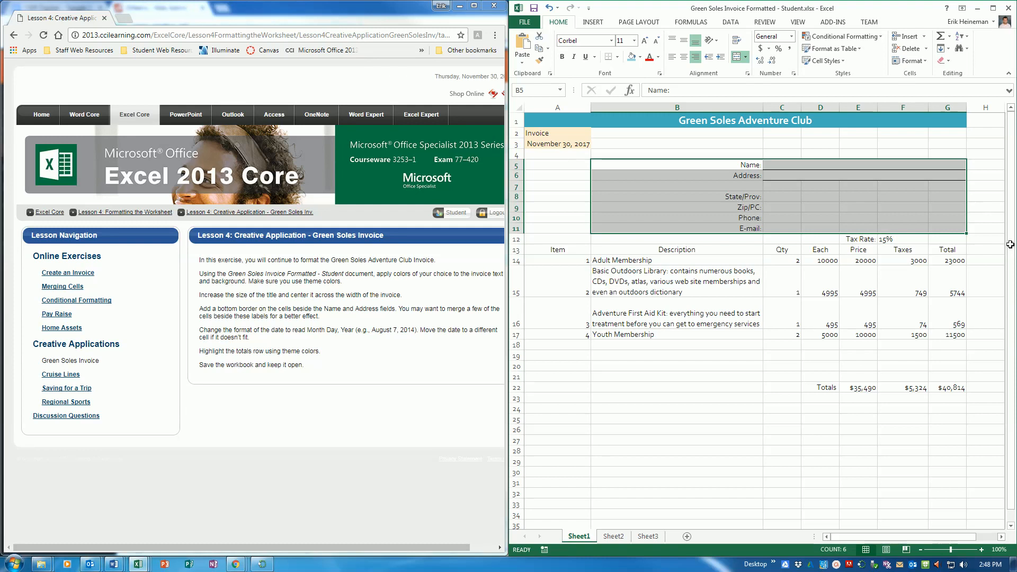
{"action": "left_click", "coordinate": [834, 62]}
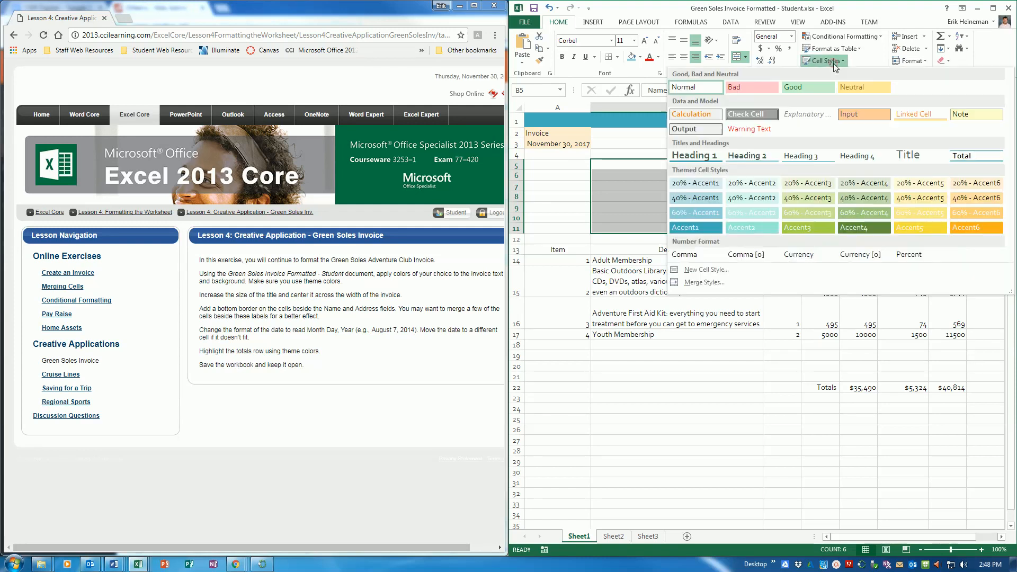
{"action": "left_click", "coordinate": [971, 185]}
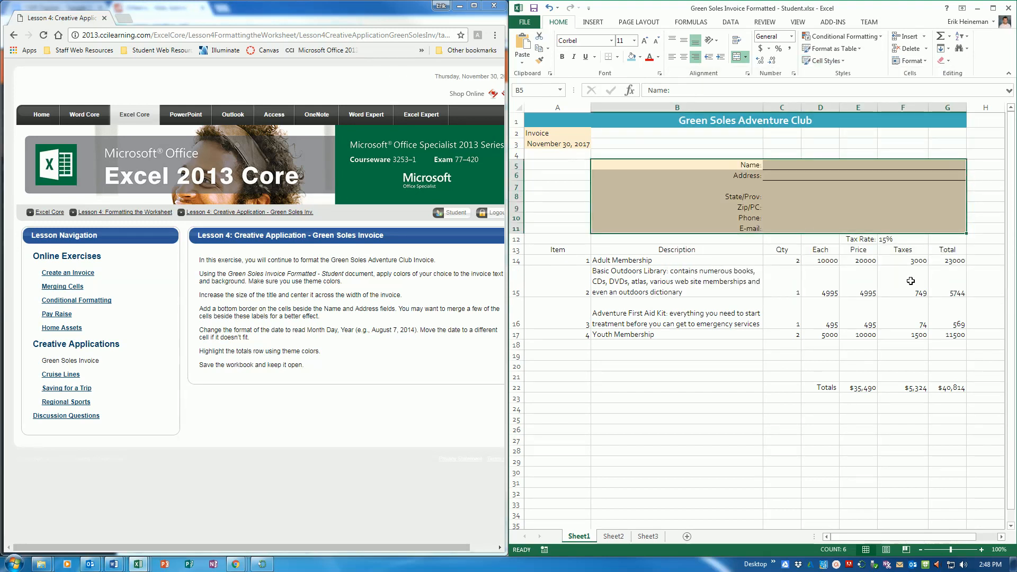
Bold the customer details in B5:G11 and fill the column headings in A13:G13 with the lightest tint of the dark gray-green theme color
{"action": "left_click", "coordinate": [564, 57]}
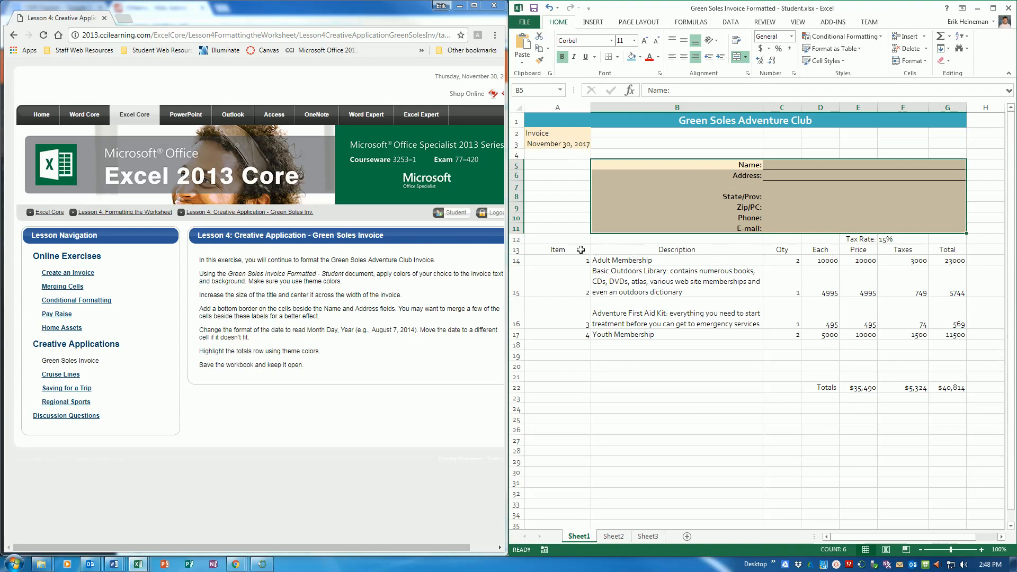
{"action": "left_click_drag", "start_coordinate": [559, 250], "coordinate": [946, 249]}
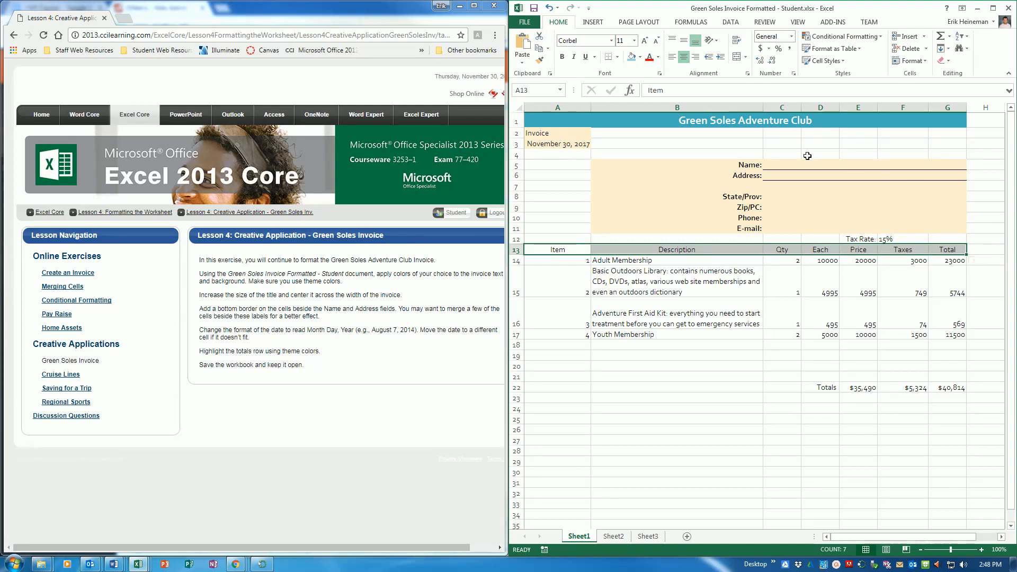
{"action": "left_click", "coordinate": [640, 57]}
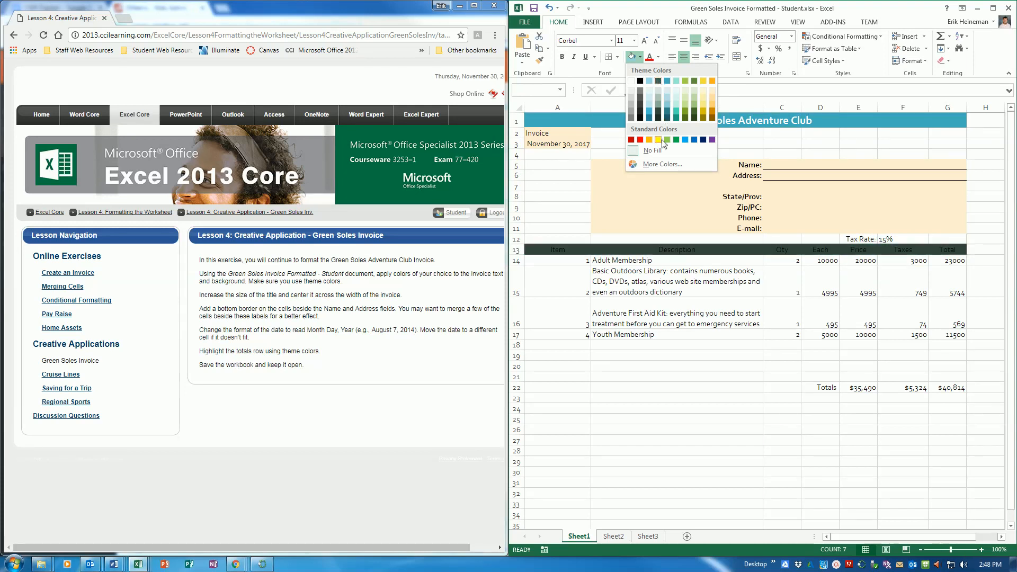
{"action": "left_click", "coordinate": [660, 90]}
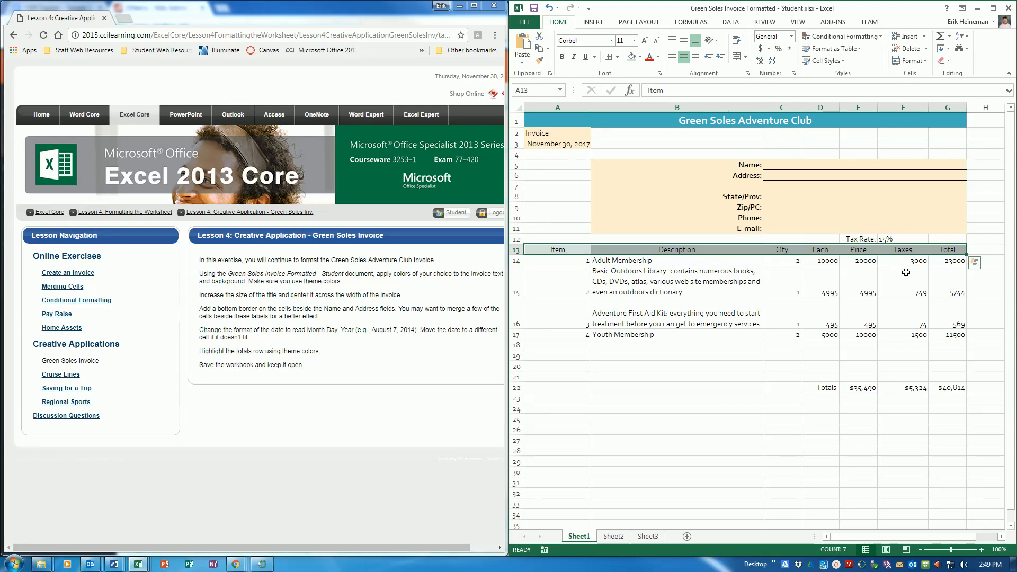
Apply the 20% - Accent6 cell style to the Tax Rate label and value in E12:F12
{"action": "left_click_drag", "start_coordinate": [861, 239], "coordinate": [901, 239]}
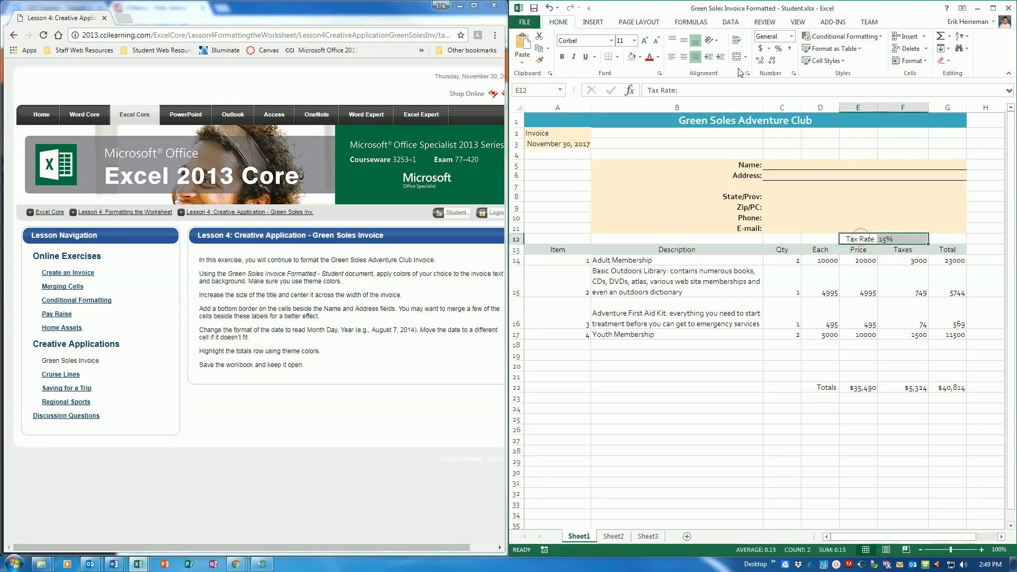
{"action": "left_click", "coordinate": [641, 57]}
{"action": "left_click", "coordinate": [824, 61]}
{"action": "left_click", "coordinate": [1000, 182]}
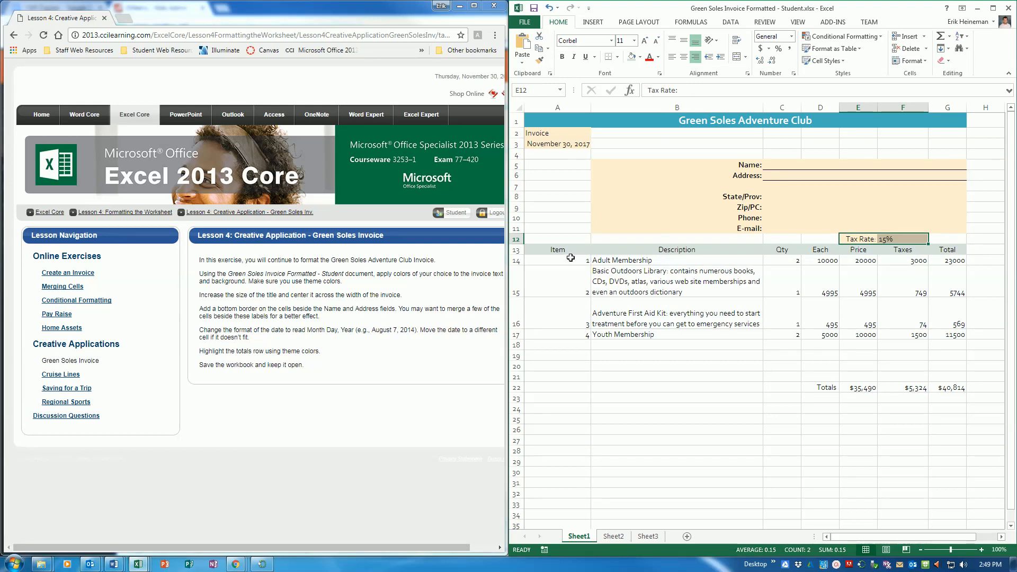
Fill the Totals cells D22:G22 with the lightest tint of the dark gray-green theme color and save the workbook
{"action": "left_click_drag", "start_coordinate": [572, 248], "coordinate": [958, 247]}
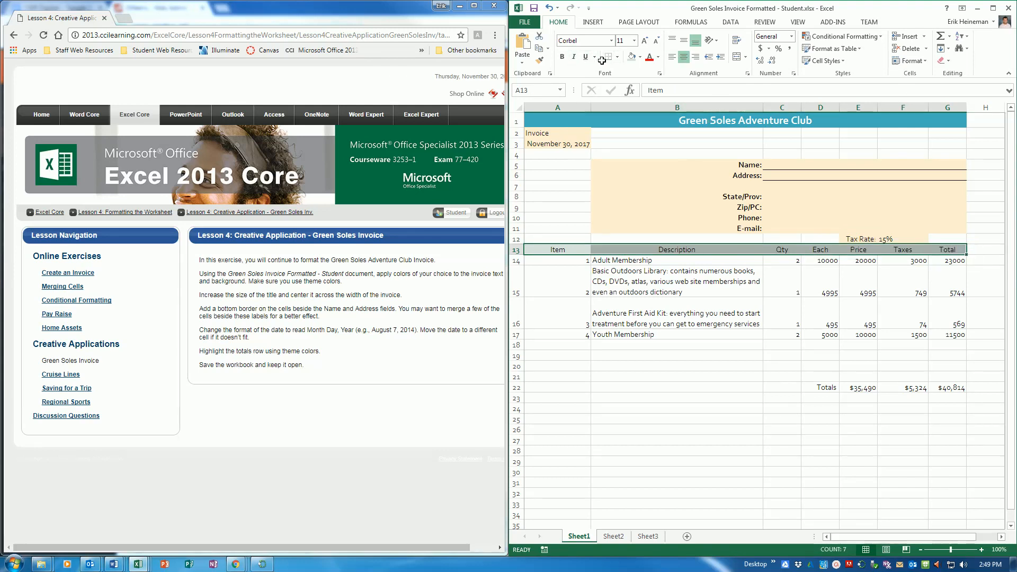
{"action": "left_click", "coordinate": [661, 258]}
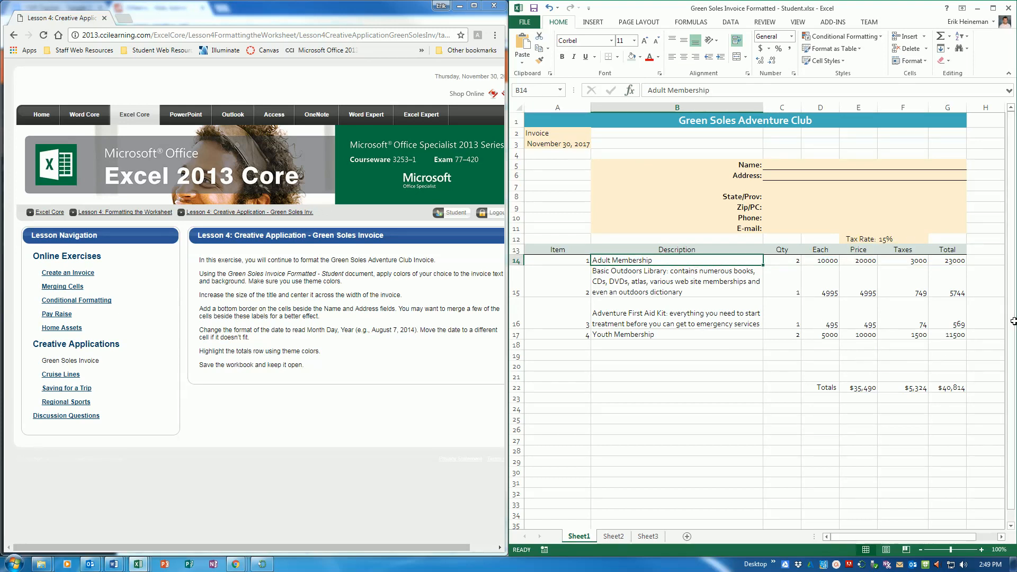
{"action": "left_click_drag", "start_coordinate": [830, 388], "coordinate": [959, 389]}
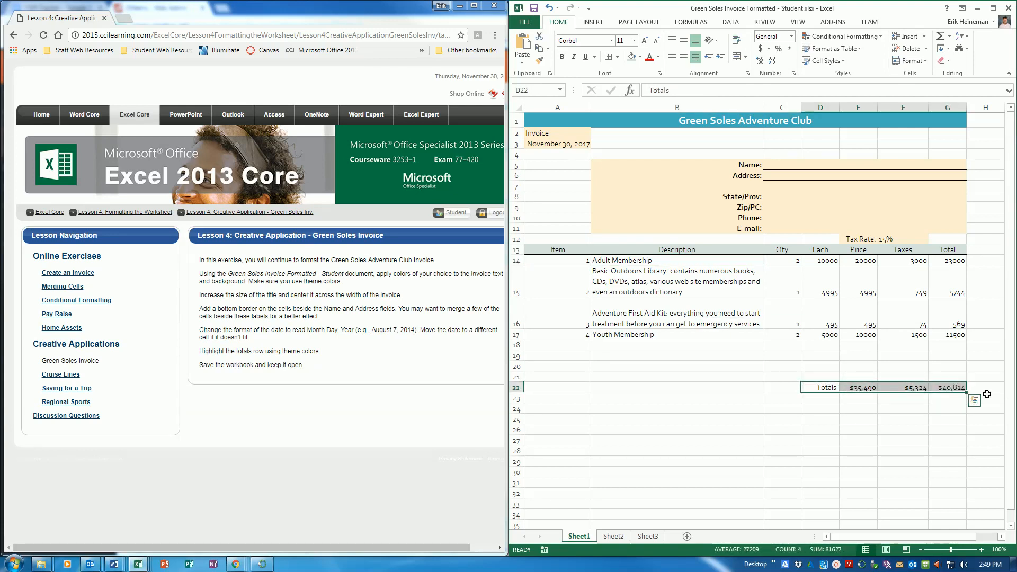
{"action": "left_click", "coordinate": [641, 56]}
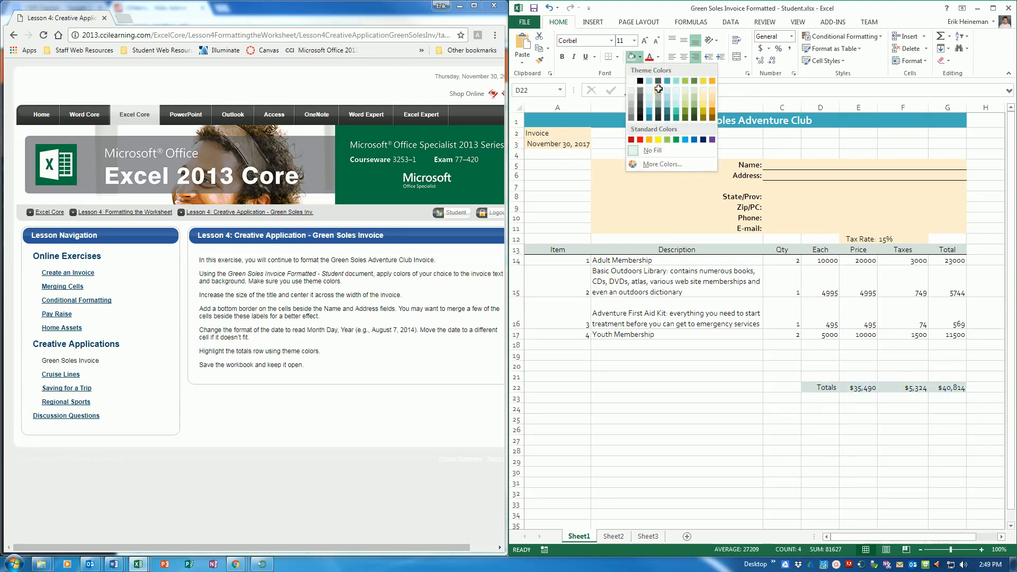
{"action": "left_click", "coordinate": [658, 89]}
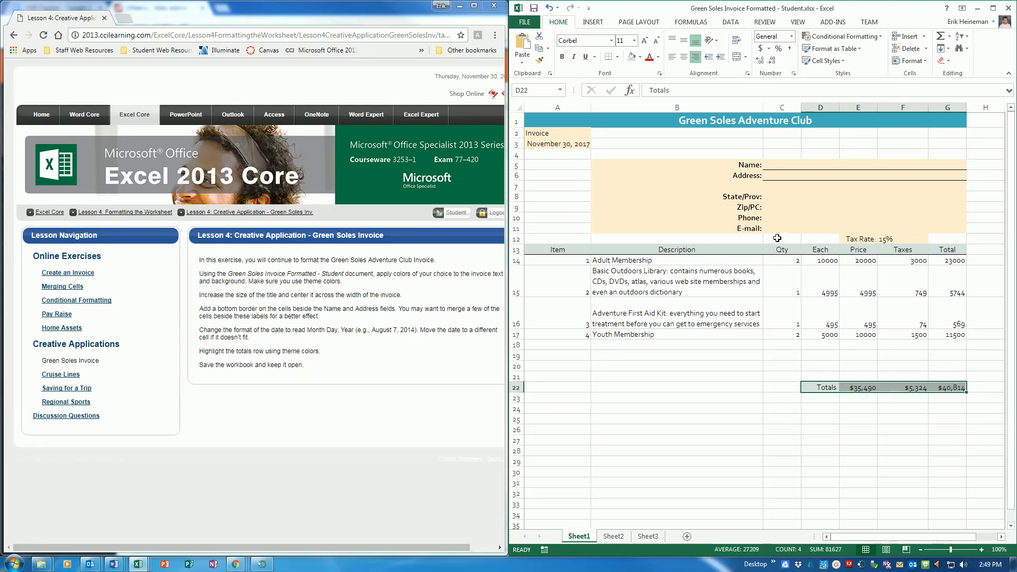
{"action": "left_click", "coordinate": [536, 7]}
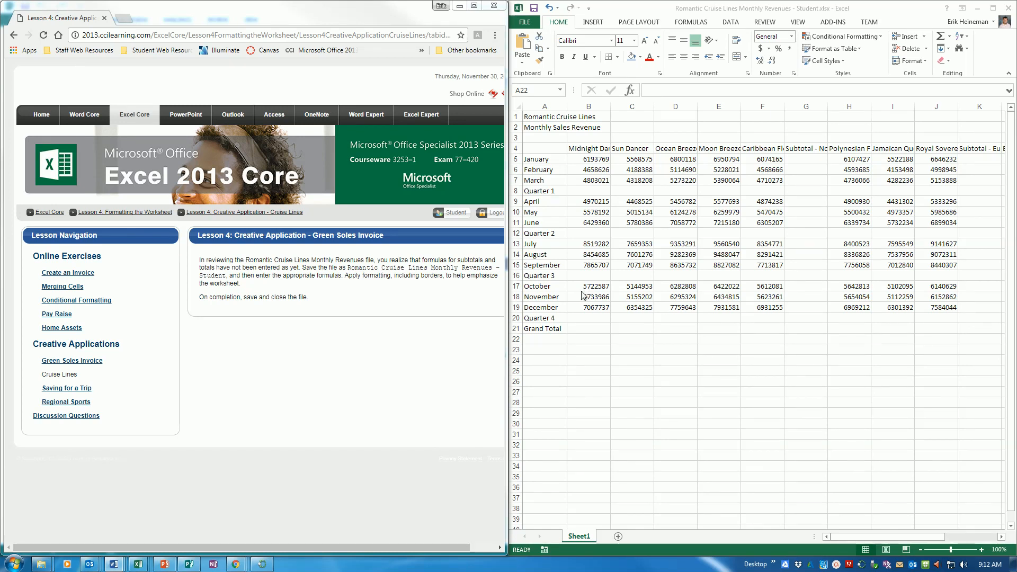
In the Romantic Cruise Lines Monthly Revenues workbook, enter =SUM(B5:F5) in G5 and fill it down to G7
{"action": "left_click", "coordinate": [672, 13]}
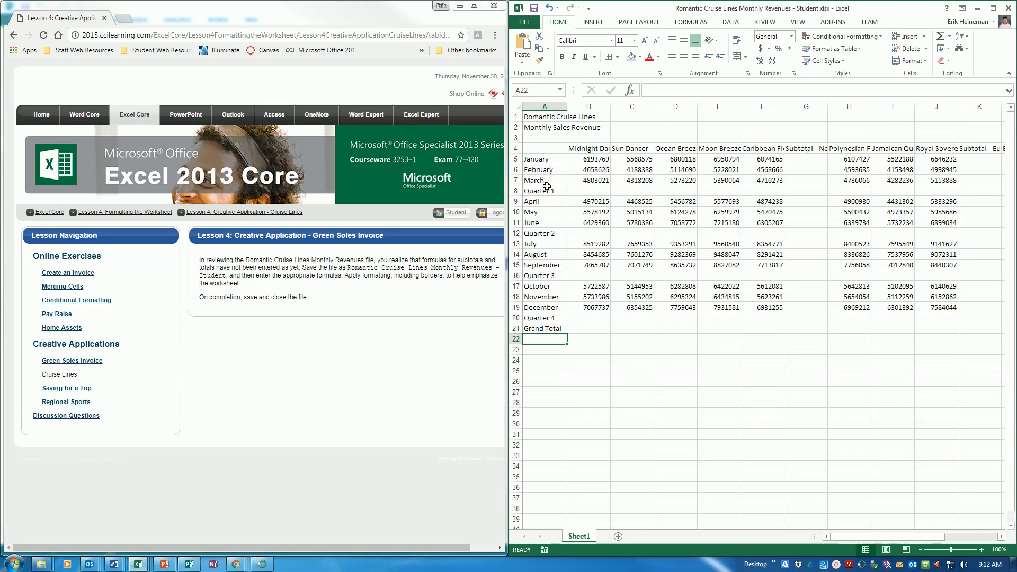
{"action": "left_click", "coordinate": [813, 159]}
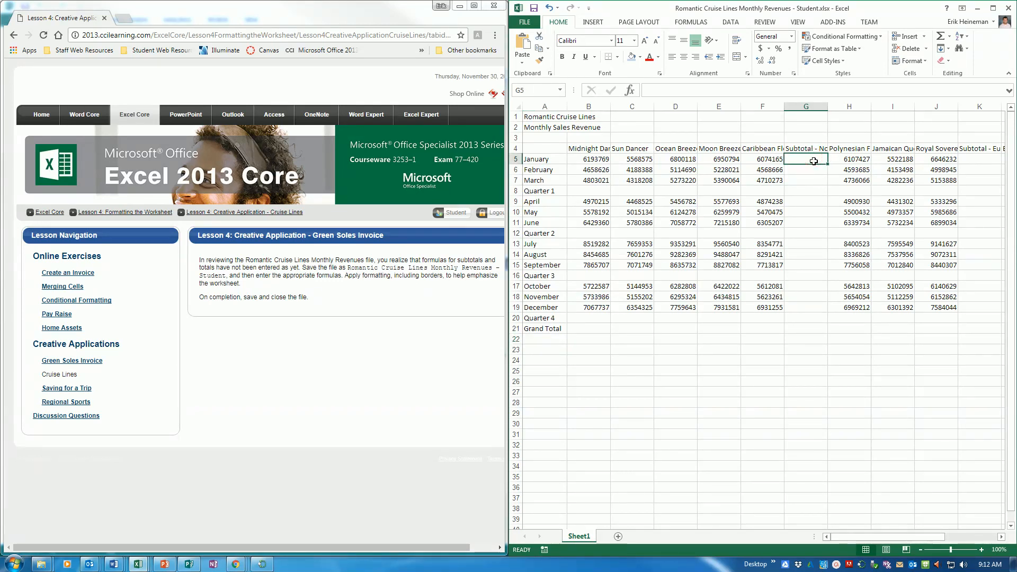
{"action": "type", "text": "=sum("}
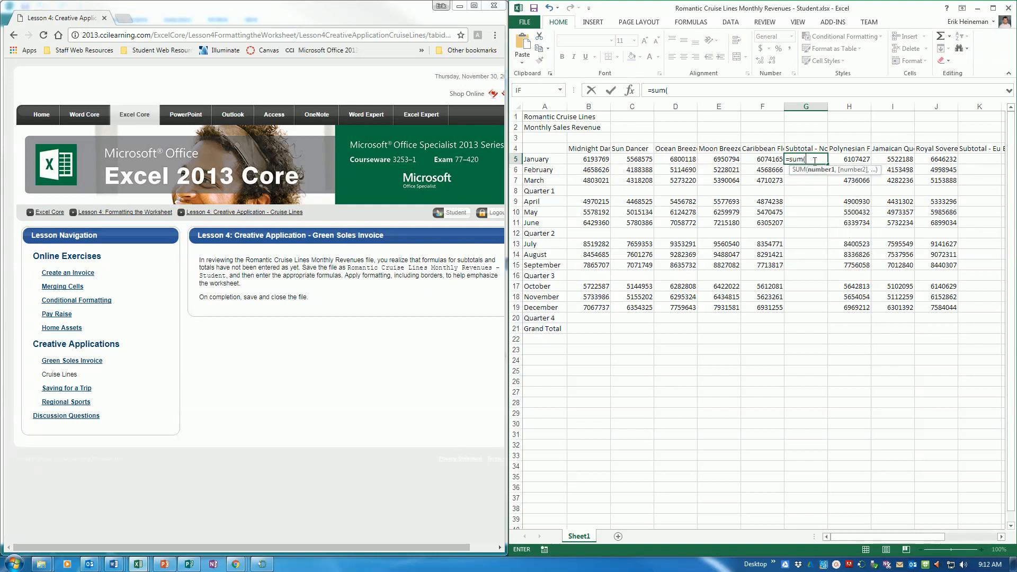
{"action": "left_click_drag", "start_coordinate": [598, 159], "coordinate": [763, 155]}
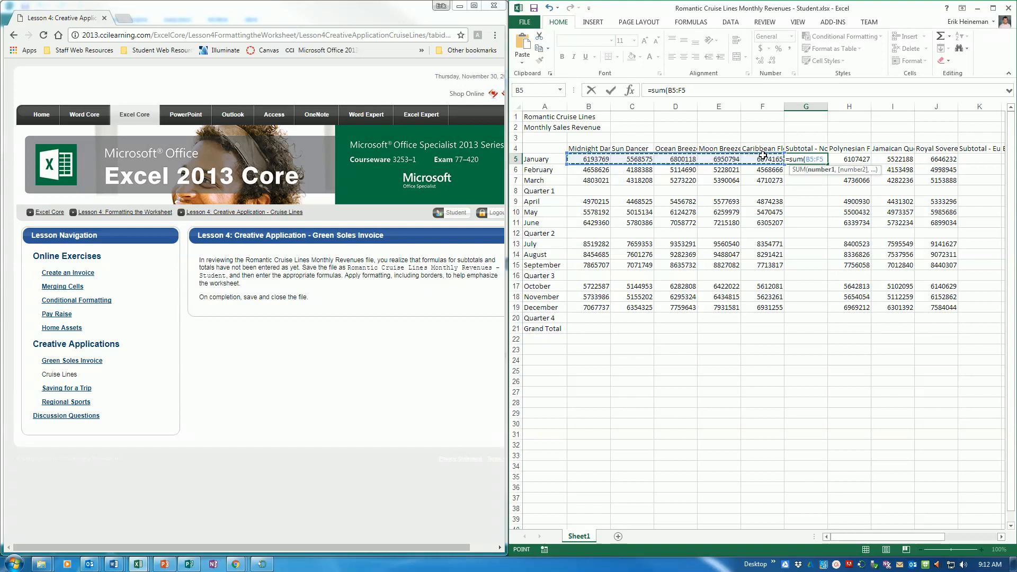
{"action": "key", "text": "Return"}
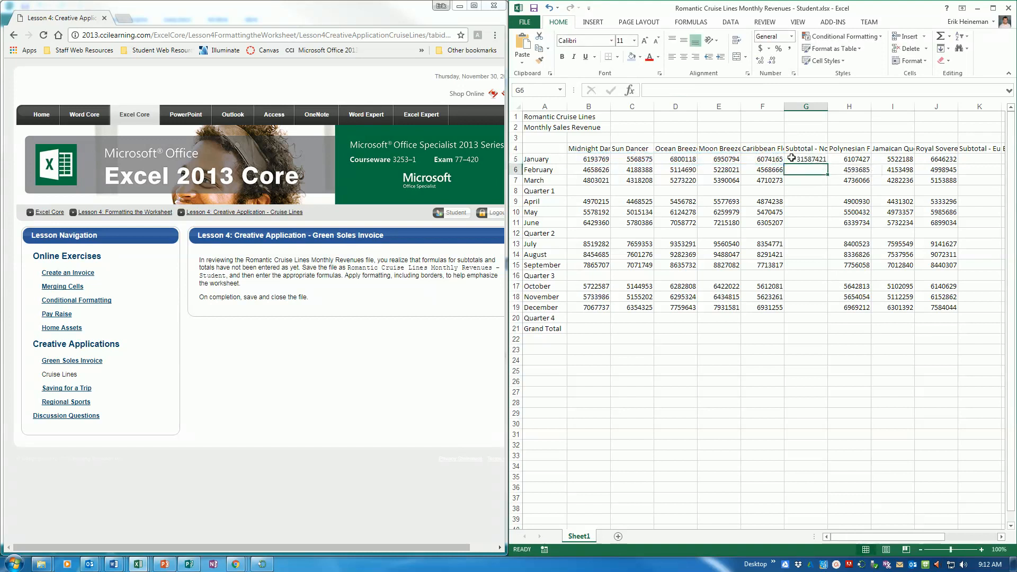
{"action": "left_click", "coordinate": [792, 159]}
{"action": "left_click_drag", "start_coordinate": [828, 165], "coordinate": [829, 187]}
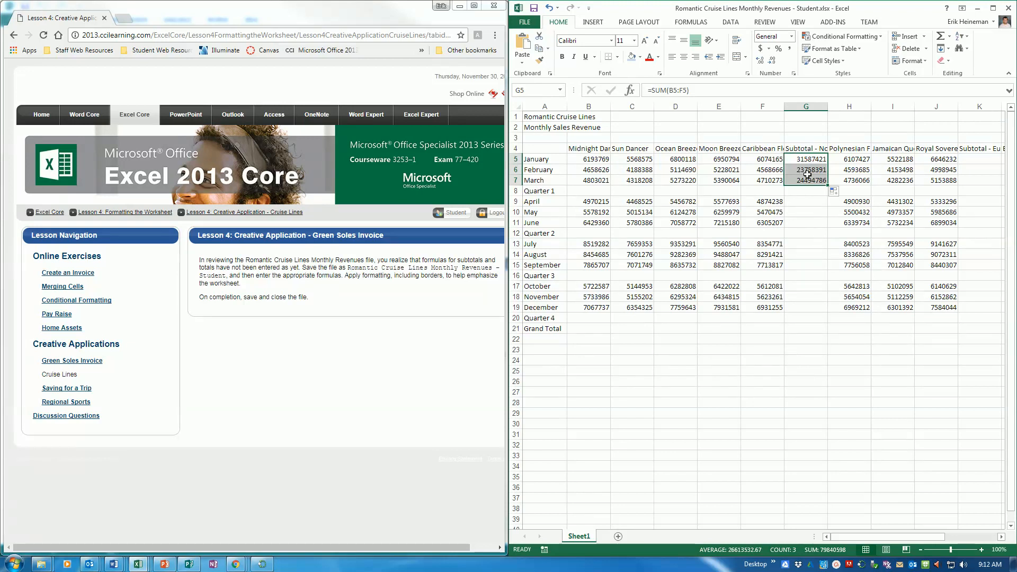
Copy the subtotal formulas in G5:G7 to G9:G11, G13:G15 and G17:G19, and check the formula in G17
{"action": "key", "text": "ctrl+c"}
{"action": "left_click", "coordinate": [795, 204]}
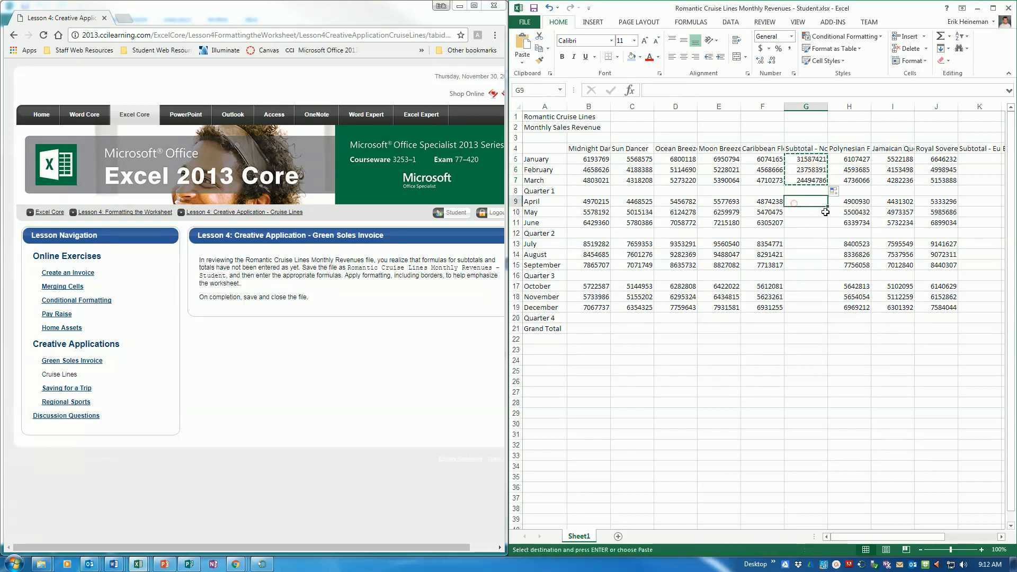
{"action": "key", "text": "ctrl+v"}
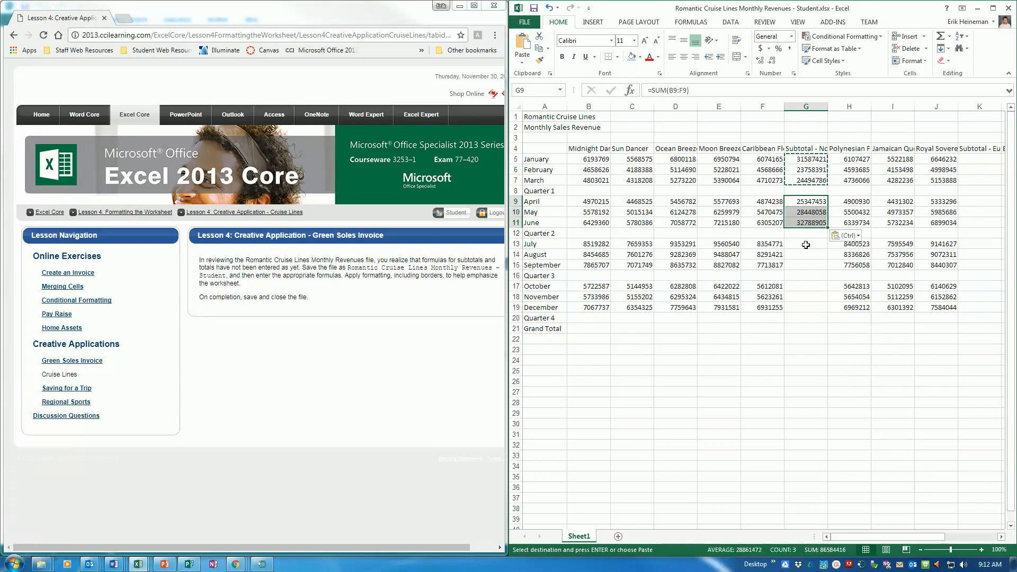
{"action": "left_click", "coordinate": [808, 244]}
{"action": "key", "text": "ctrl+v"}
{"action": "left_click", "coordinate": [805, 287]}
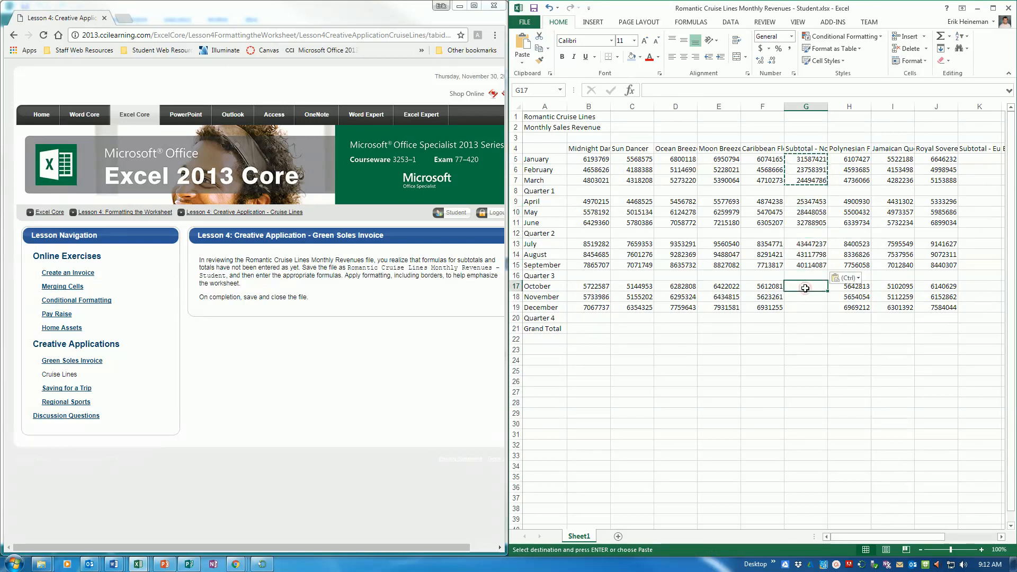
{"action": "key", "text": "Return"}
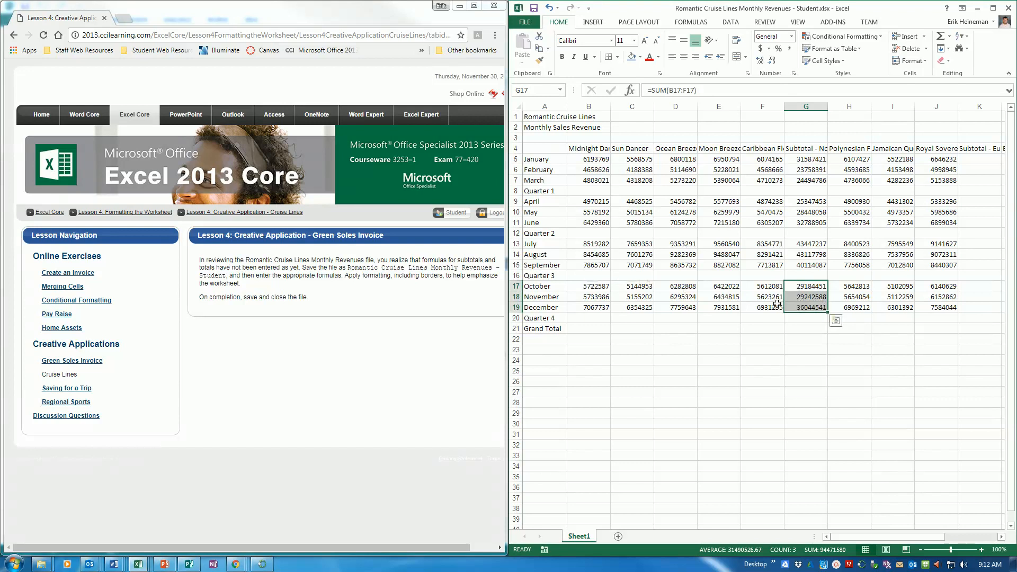
{"action": "left_click", "coordinate": [700, 91]}
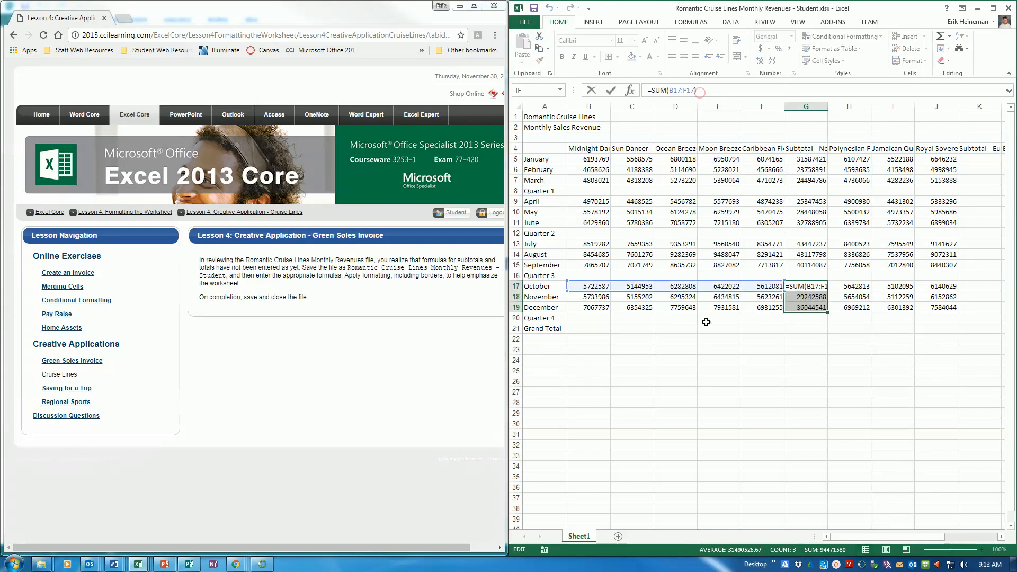
{"action": "key", "text": "Escape"}
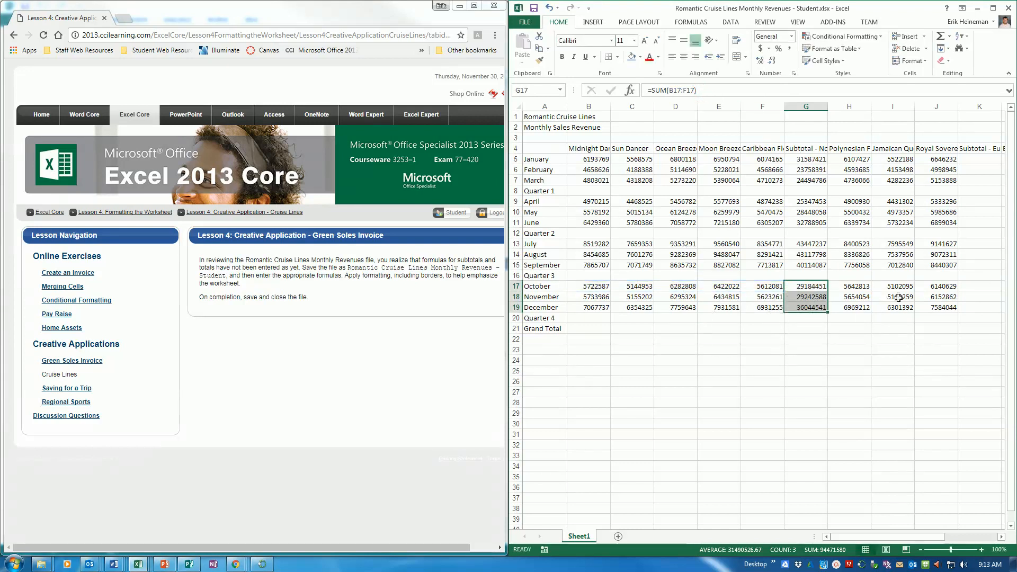
Enter =SUM(H5:J5) in K5 for the second subtotal column and fill it down to K7
{"action": "left_click_drag", "start_coordinate": [894, 541], "coordinate": [937, 540]}
{"action": "left_click", "coordinate": [810, 158]}
{"action": "type", "text": "=sum("}
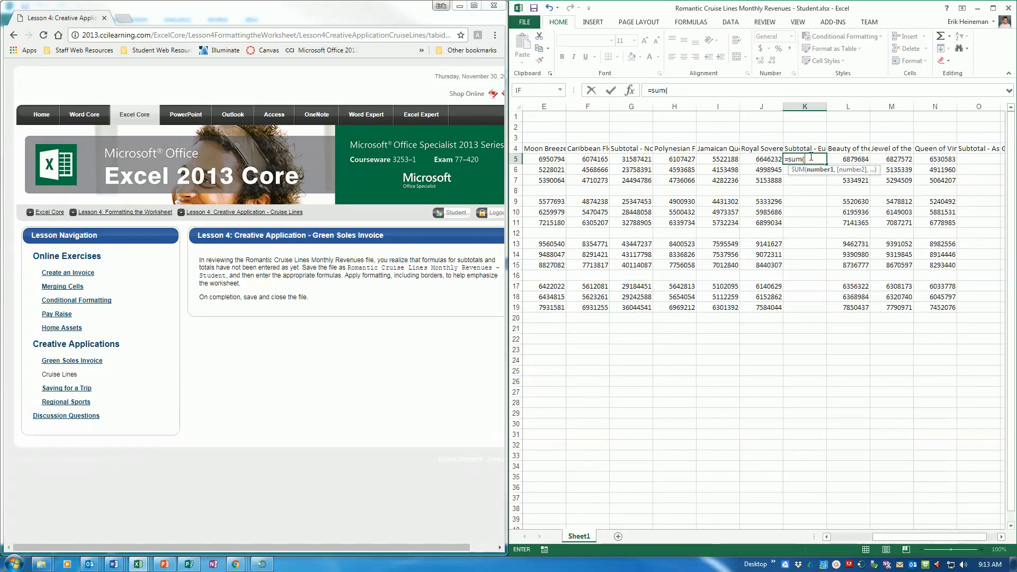
{"action": "left_click_drag", "start_coordinate": [668, 158], "coordinate": [762, 160]}
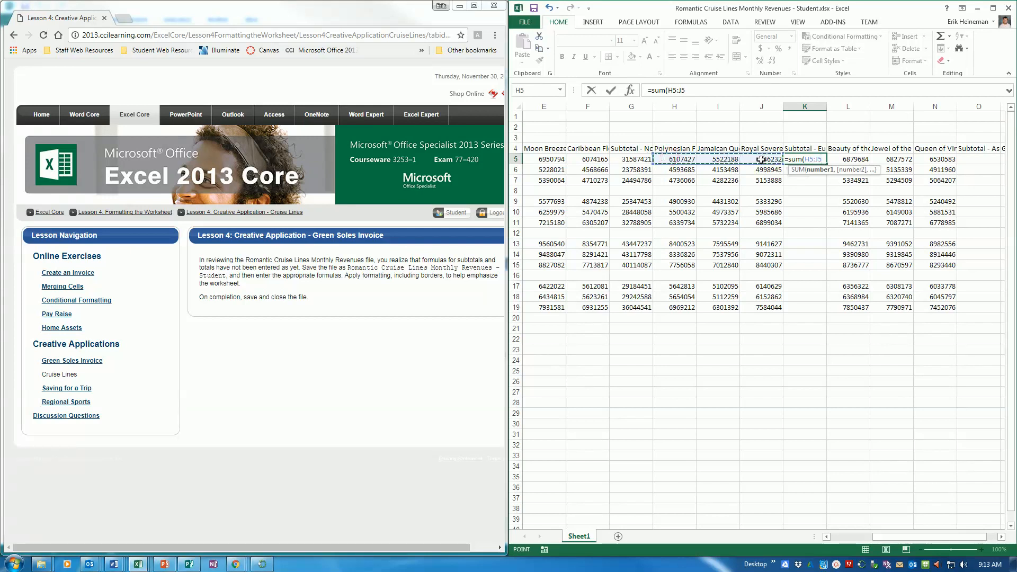
{"action": "key", "text": "Return"}
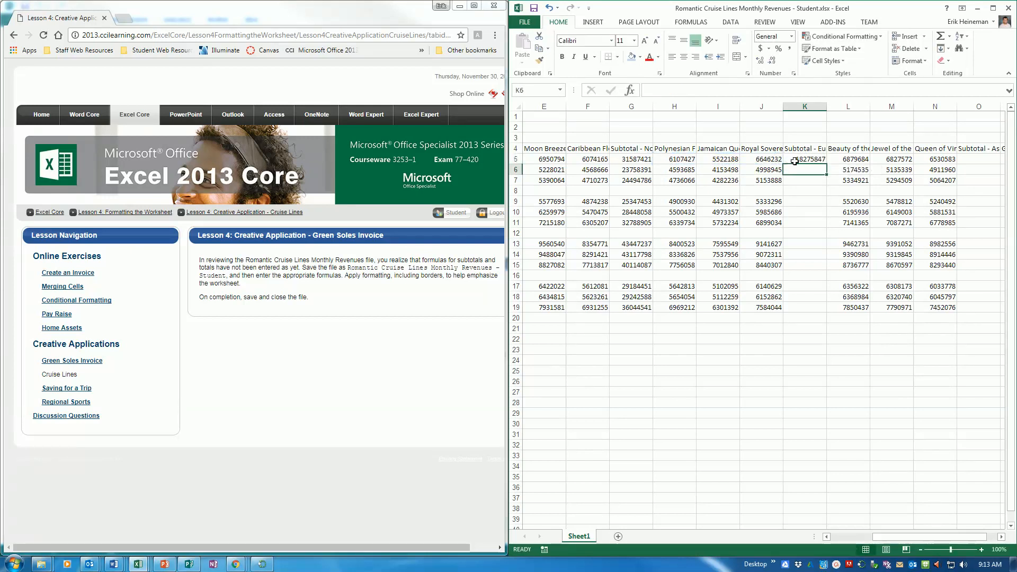
{"action": "left_click", "coordinate": [794, 161]}
{"action": "left_click_drag", "start_coordinate": [827, 165], "coordinate": [829, 181]}
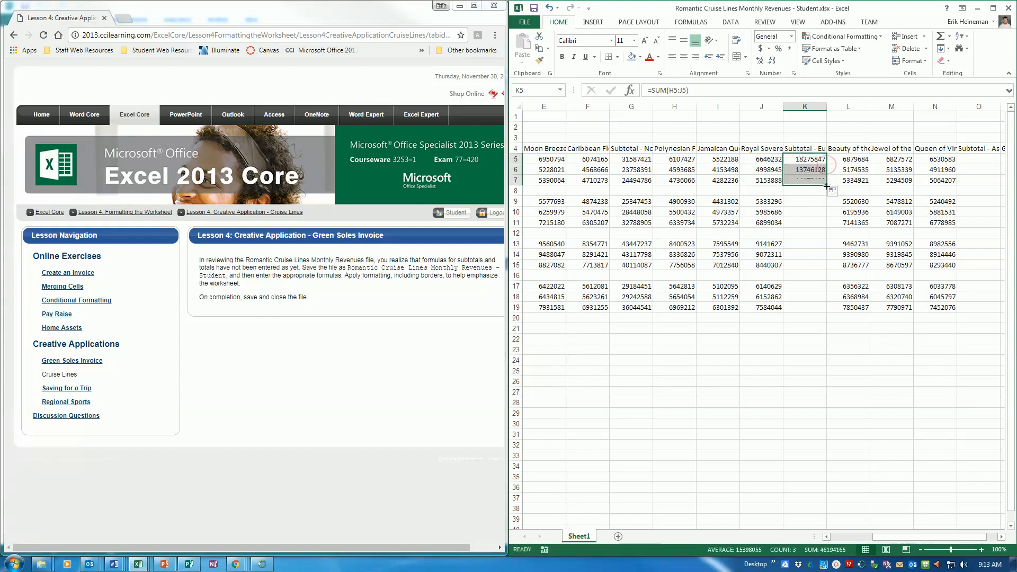
Copy the subtotal formulas in K5:K7 to the other quarters' months in K9:K11, K13:K15 and K17:K19
{"action": "key", "text": "ctrl+c"}
{"action": "left_click", "coordinate": [806, 202]}
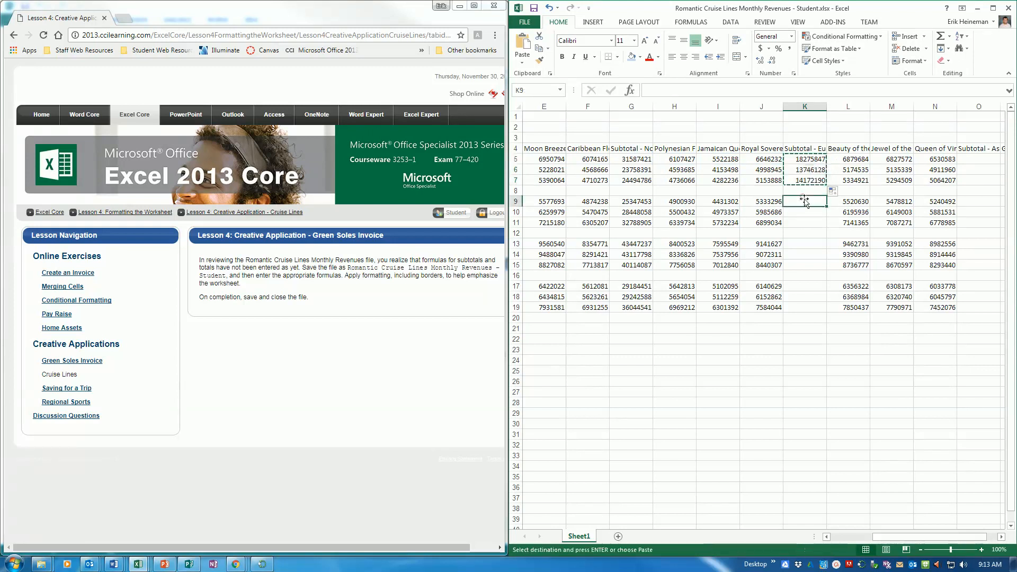
{"action": "key", "text": "ctrl+v"}
{"action": "left_click", "coordinate": [808, 245]}
{"action": "key", "text": "ctrl+v"}
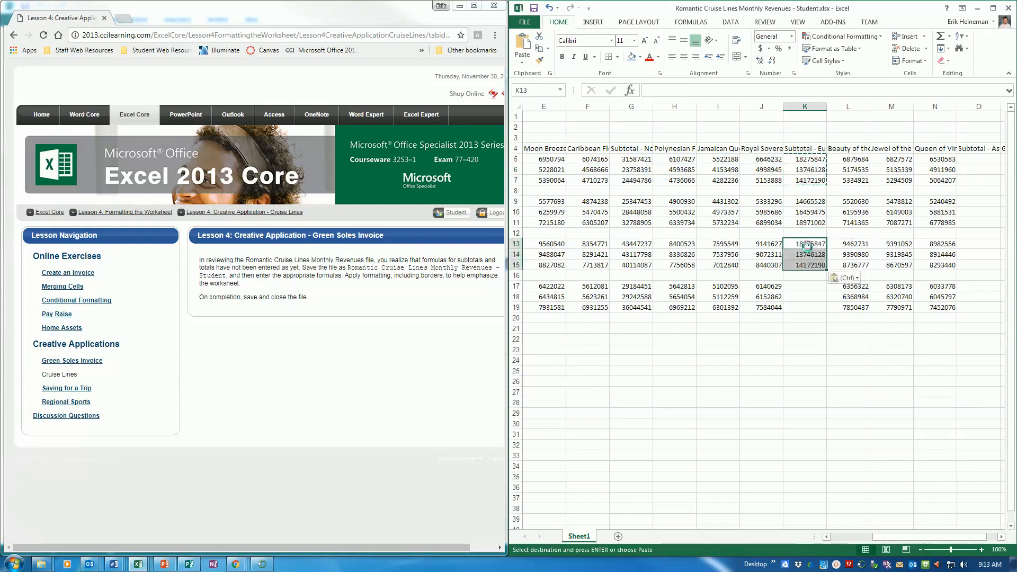
{"action": "left_click", "coordinate": [806, 287]}
{"action": "key", "text": "Return"}
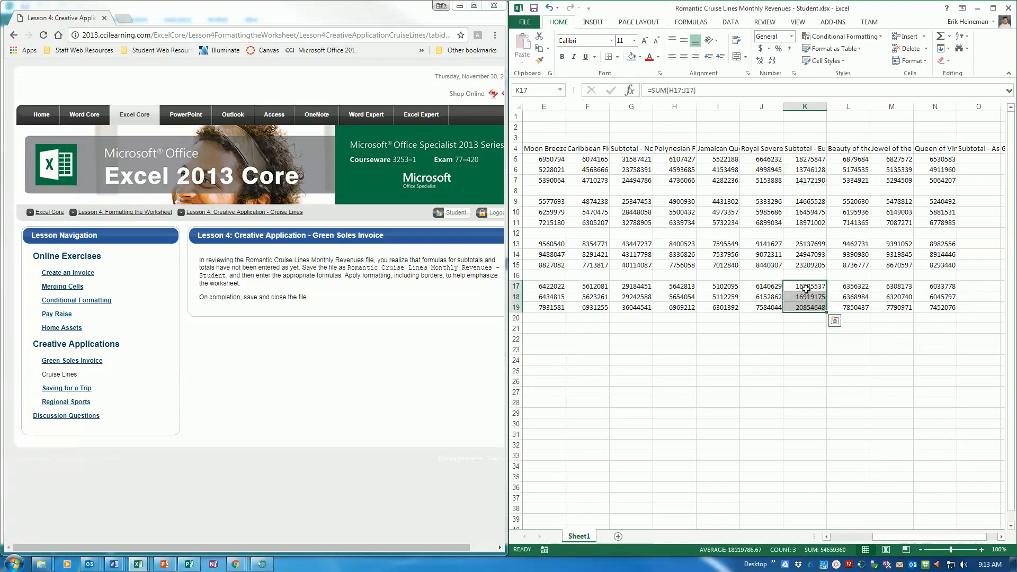
Enter =SUM(L5:N5) in O5 for the third subtotal column and fill it down to O7
{"action": "left_click_drag", "start_coordinate": [889, 544], "coordinate": [899, 544]}
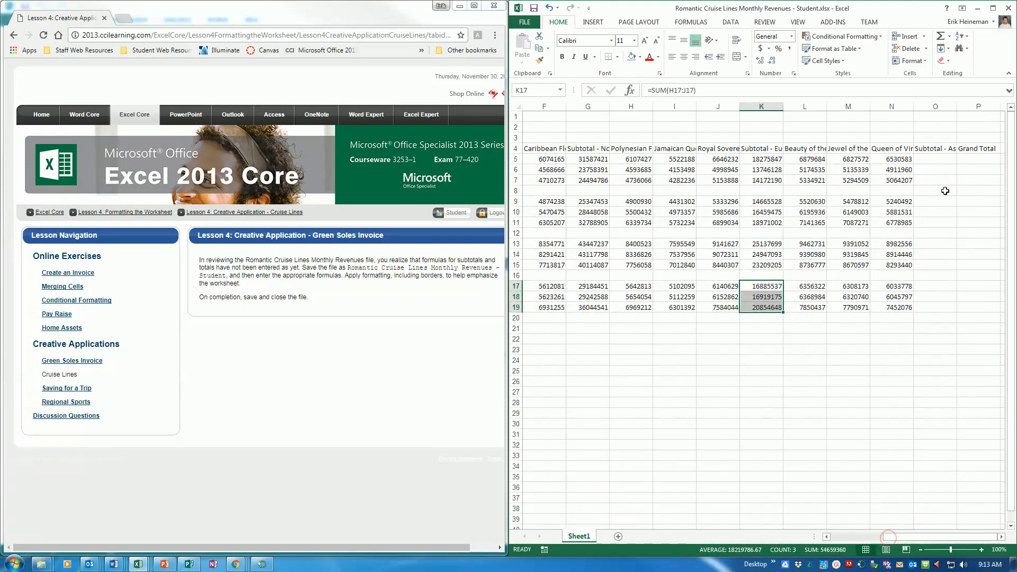
{"action": "left_click", "coordinate": [937, 161]}
{"action": "type", "text": "="}
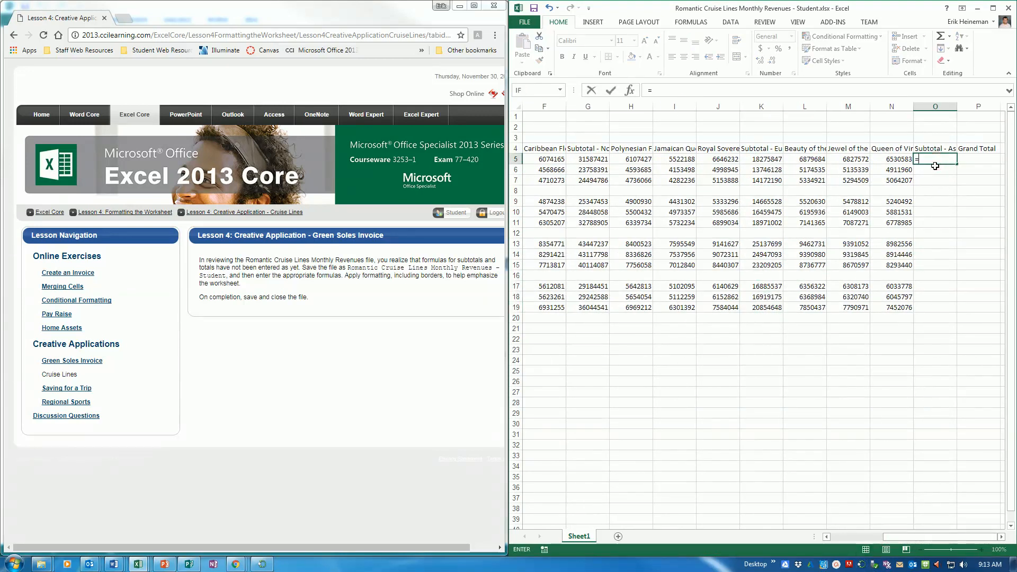
{"action": "type", "text": "sum("}
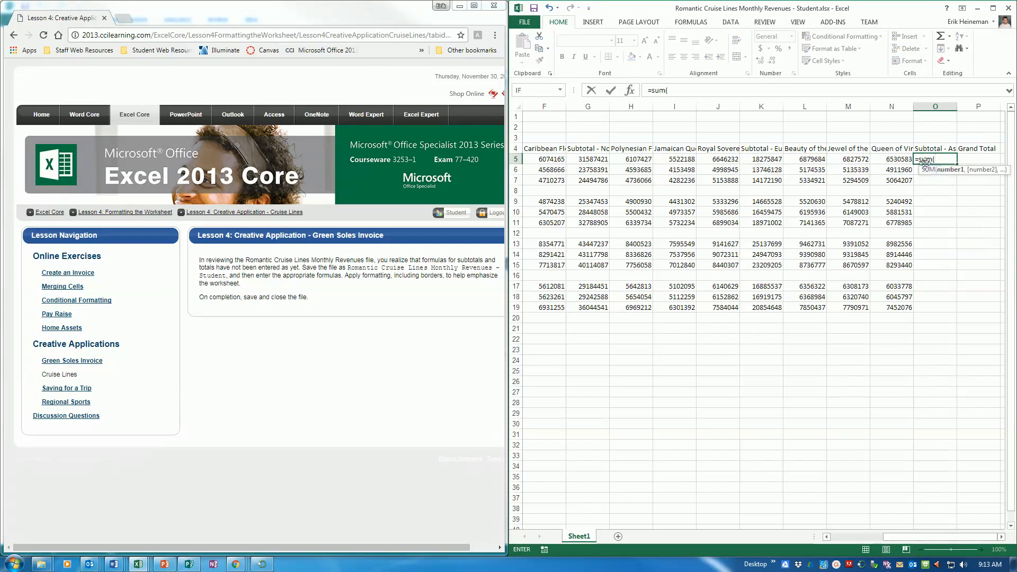
{"action": "left_click_drag", "start_coordinate": [799, 159], "coordinate": [890, 163]}
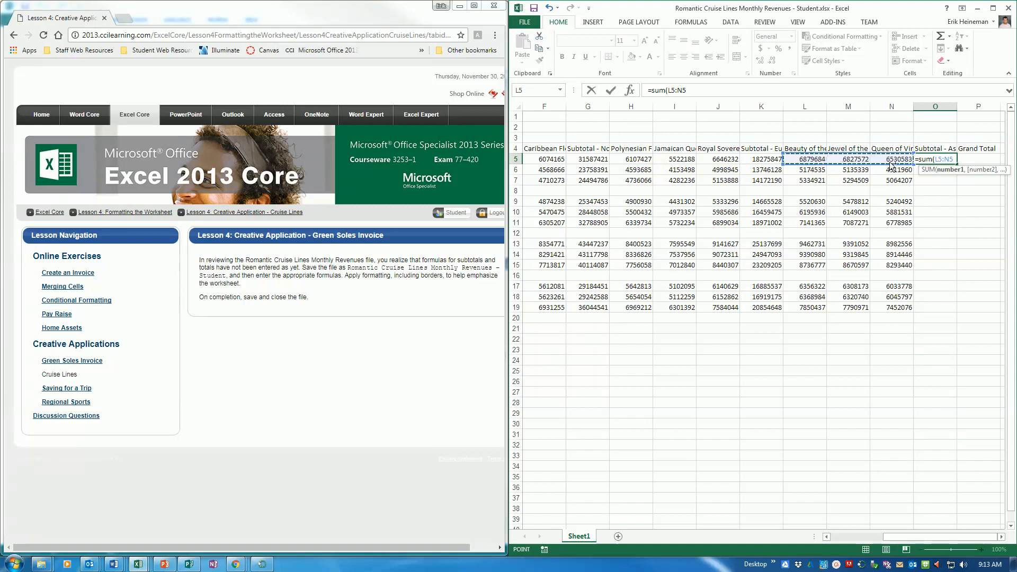
{"action": "key", "text": "Return"}
{"action": "key", "text": "Up"}
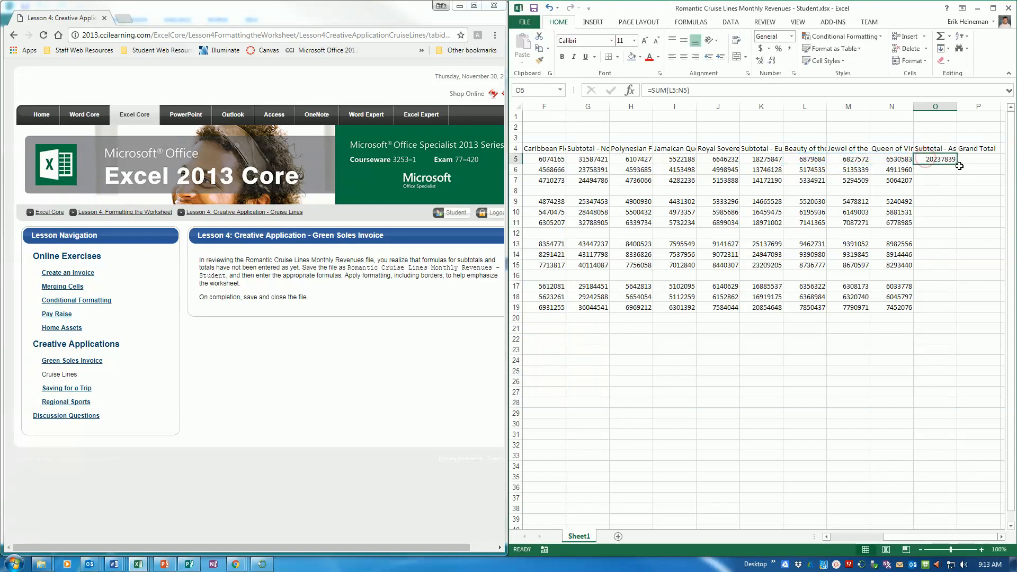
{"action": "left_click_drag", "start_coordinate": [957, 165], "coordinate": [958, 185]}
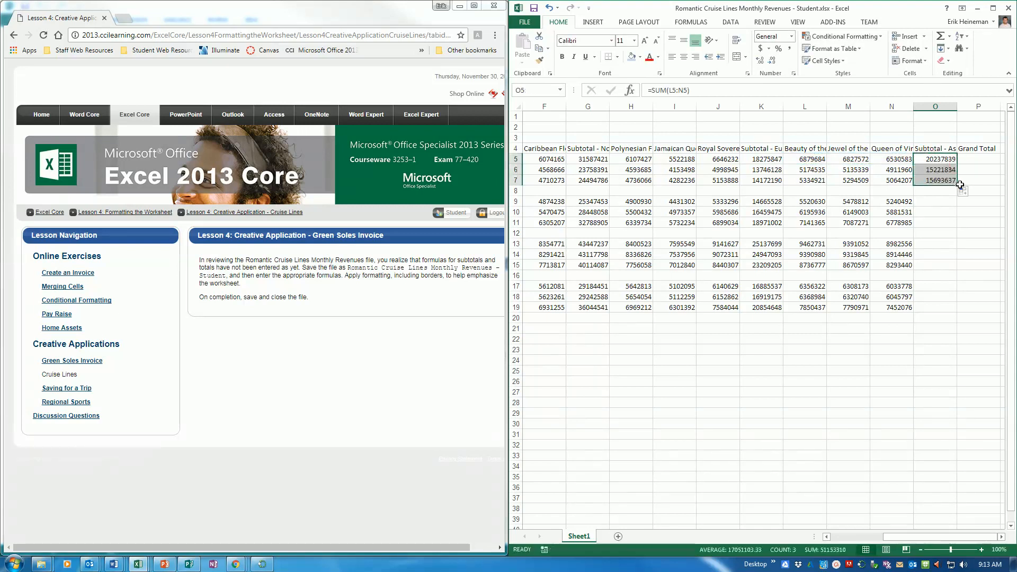
Copy the subtotal formulas in O5:O7 to the other quarters' months in O9:O11, O13:O15 and O17:O19
{"action": "key", "text": "ctrl+c"}
{"action": "left_click", "coordinate": [936, 201]}
{"action": "key", "text": "ctrl+v"}
{"action": "left_click", "coordinate": [937, 244]}
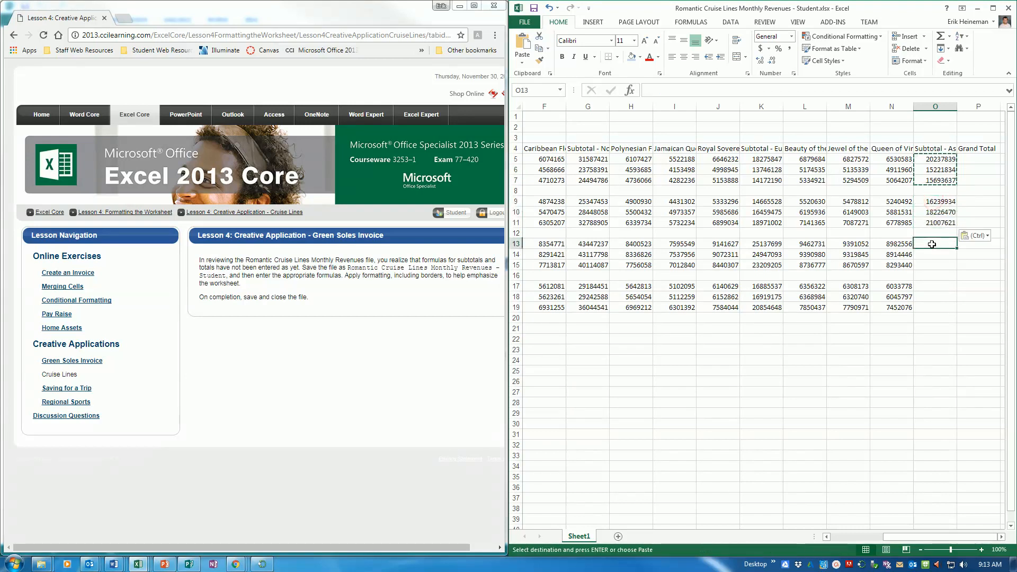
{"action": "key", "text": "ctrl+v"}
{"action": "left_click", "coordinate": [925, 286]}
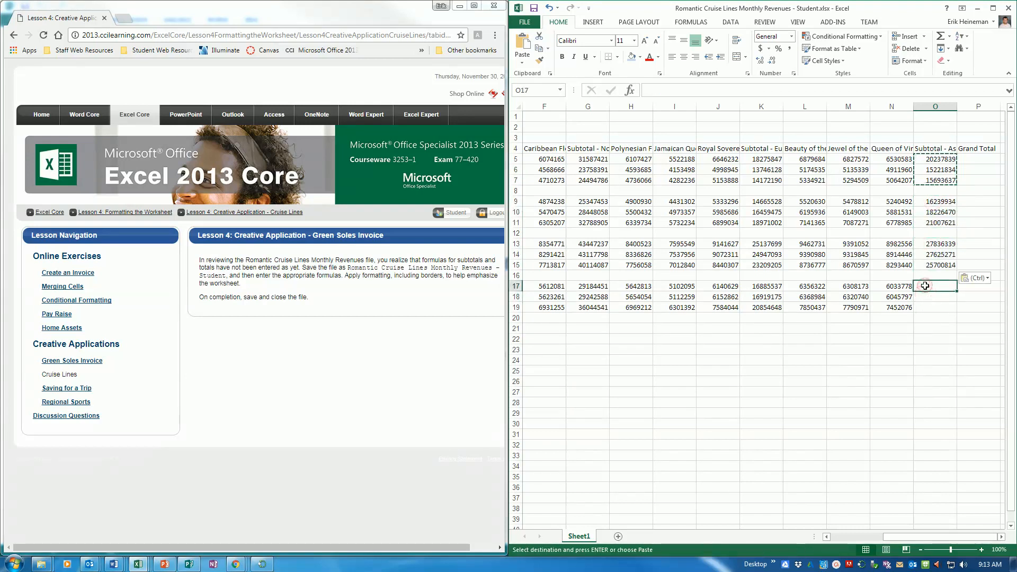
{"action": "key", "text": "Return"}
Enter =SUM(B5:B7) in B8 for the Quarter 1 row and fill it across to O8
{"action": "left_click_drag", "start_coordinate": [904, 538], "coordinate": [833, 534]}
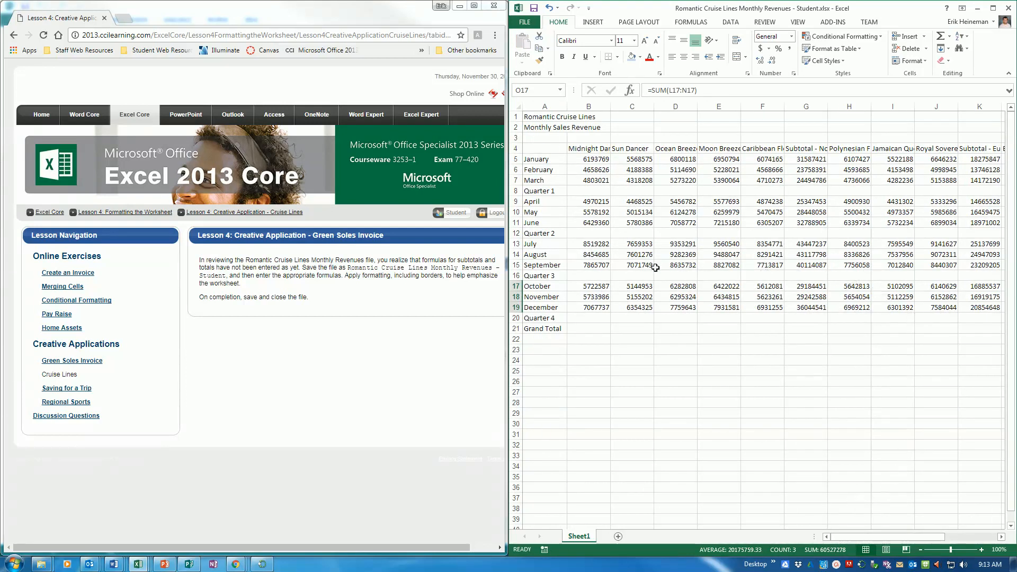
{"action": "left_click", "coordinate": [597, 192]}
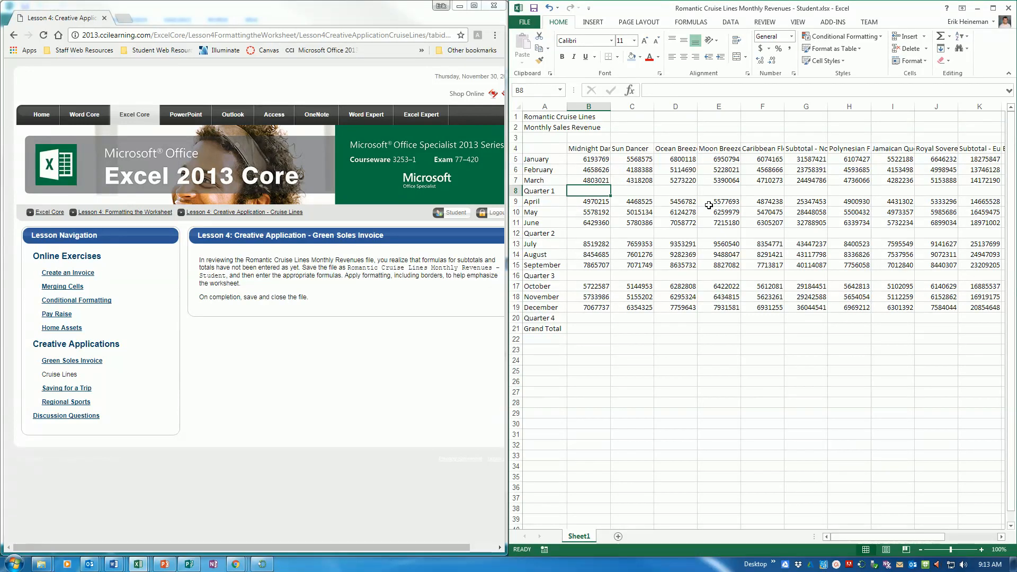
{"action": "type", "text": "=sum("}
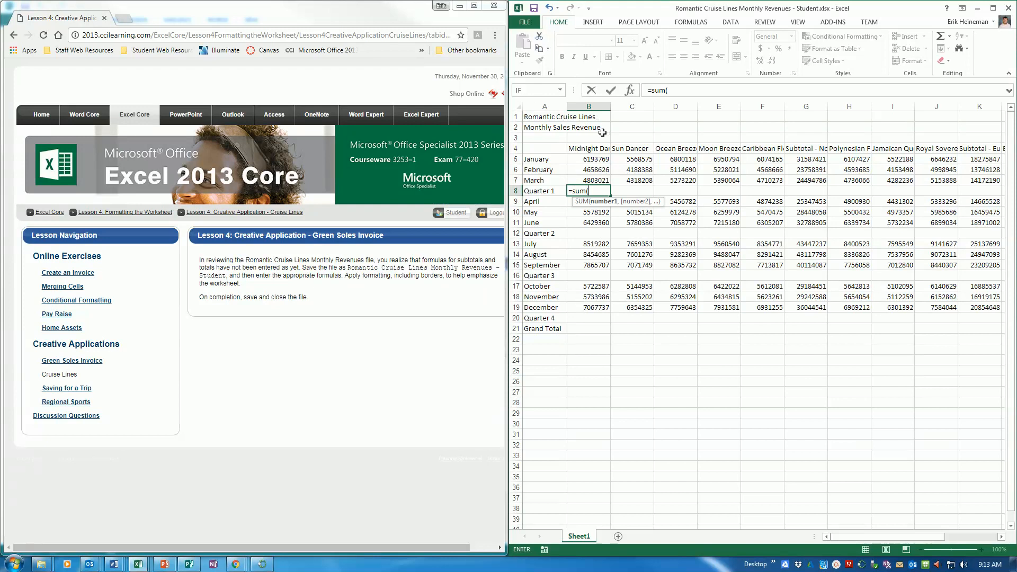
{"action": "left_click_drag", "start_coordinate": [595, 159], "coordinate": [596, 180]}
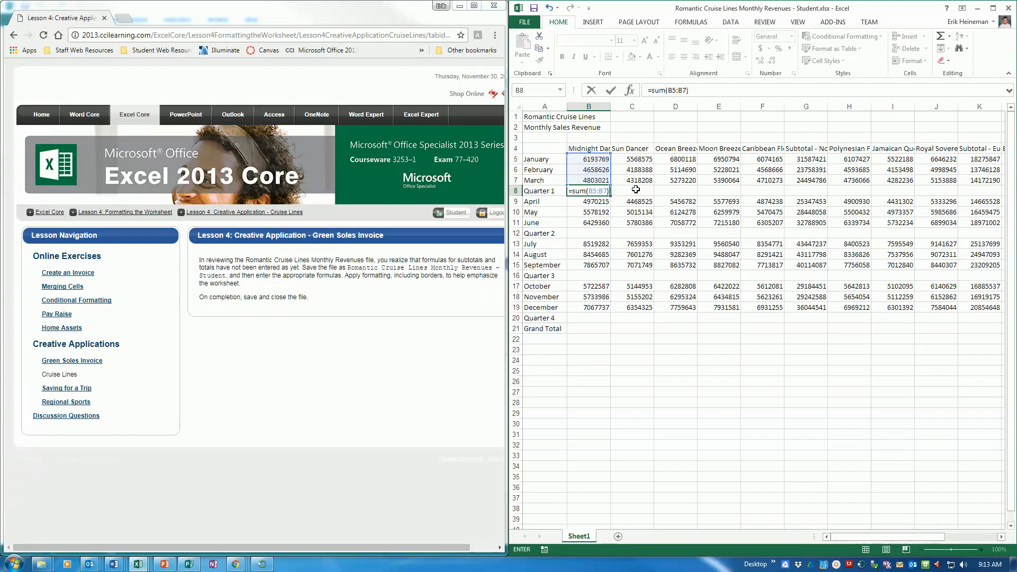
{"action": "key", "text": "ctrl+Return"}
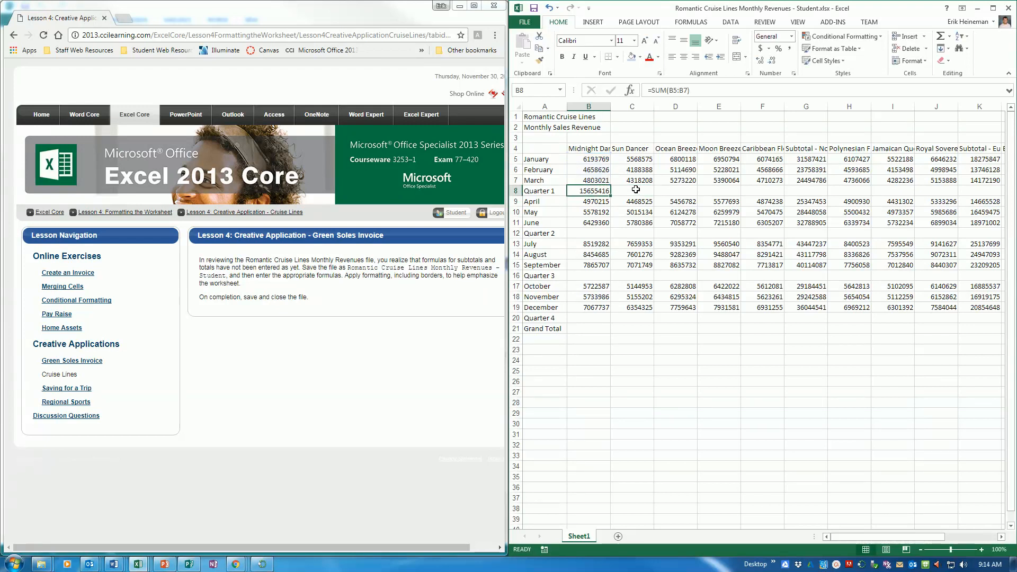
{"action": "left_click_drag", "start_coordinate": [611, 196], "coordinate": [907, 195]}
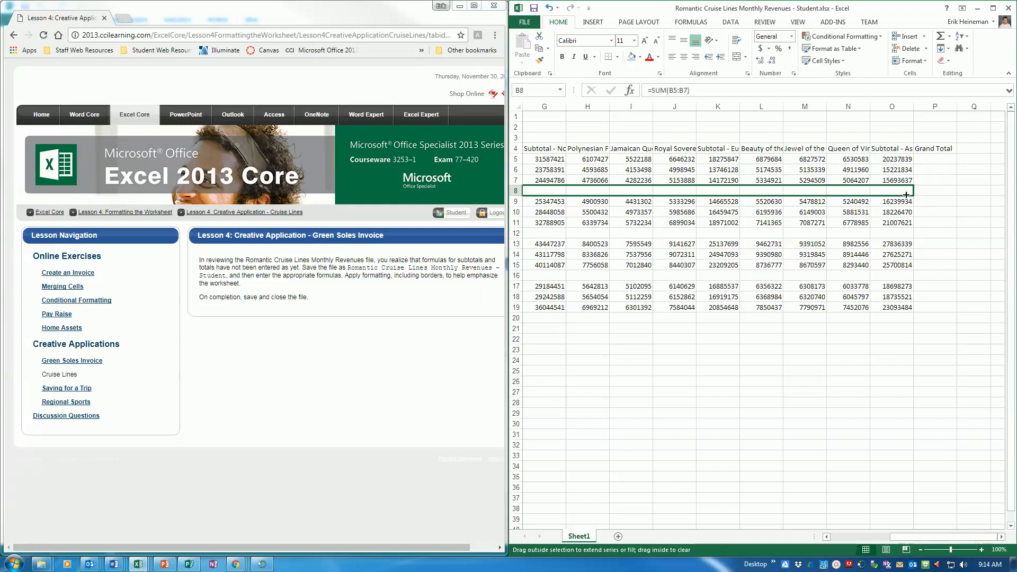
{"action": "left_click_drag", "start_coordinate": [907, 195], "coordinate": [907, 194]}
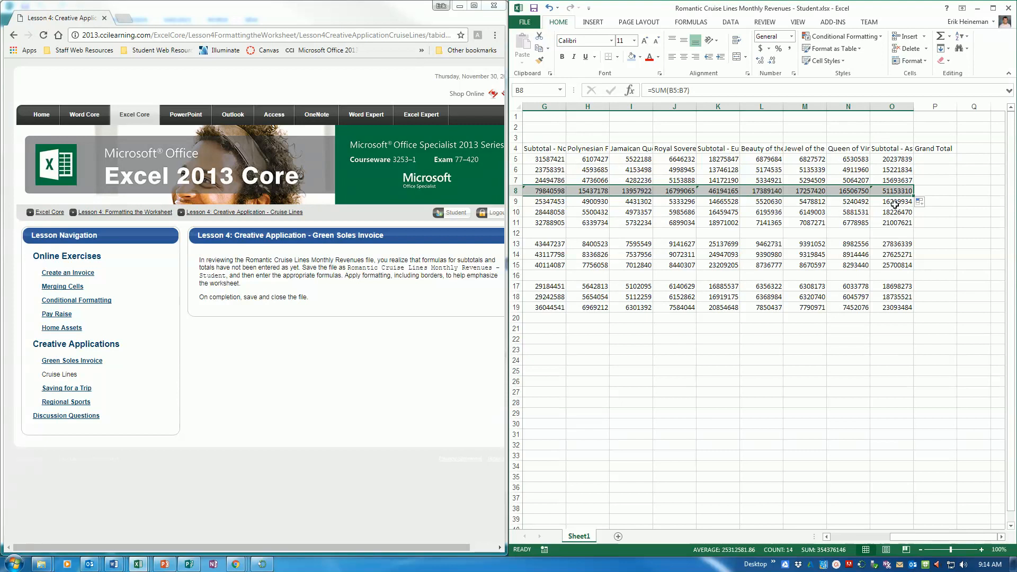
Copy the Quarter 1 formulas in B8:O8 to the Quarter 2, Quarter 3 and Quarter 4 rows, starting at B12, B16 and B20
{"action": "key", "text": "ctrl+c"}
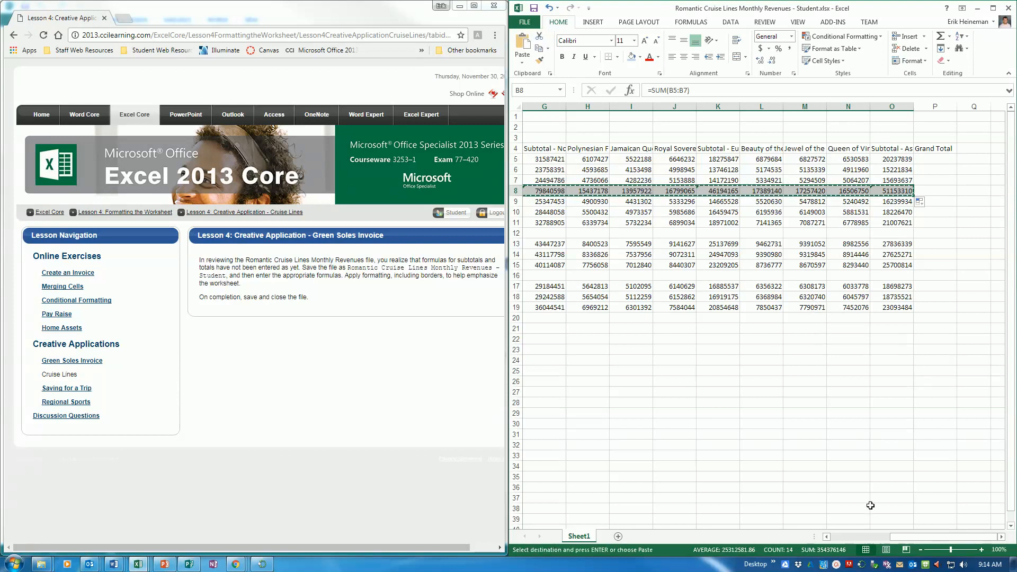
{"action": "left_click", "coordinate": [886, 537]}
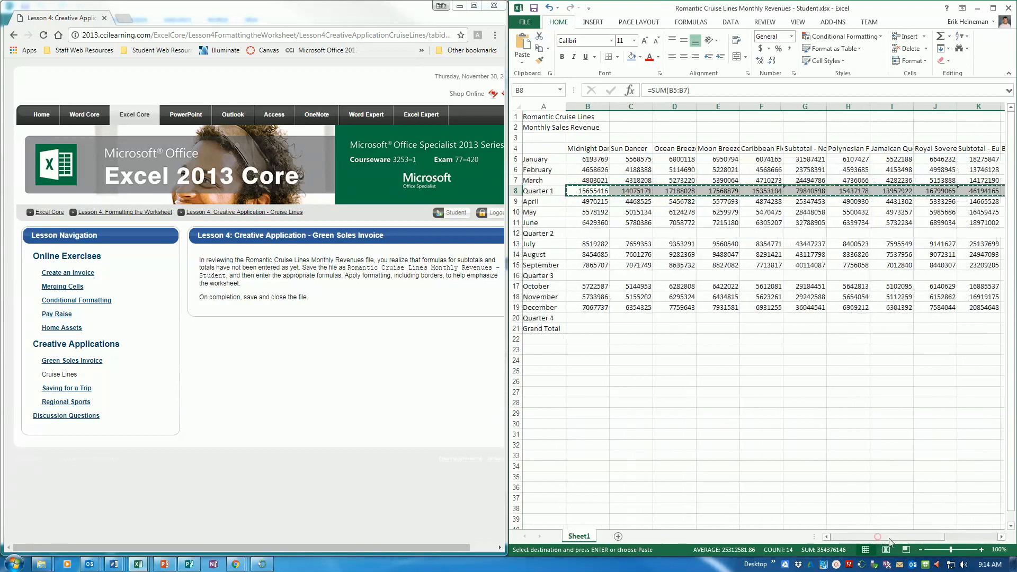
{"action": "left_click", "coordinate": [578, 232]}
{"action": "key", "text": "ctrl+v"}
{"action": "left_click", "coordinate": [593, 276]}
{"action": "key", "text": "ctrl+v"}
{"action": "left_click", "coordinate": [602, 319]}
{"action": "key", "text": "ctrl"}
{"action": "key", "text": "v"}
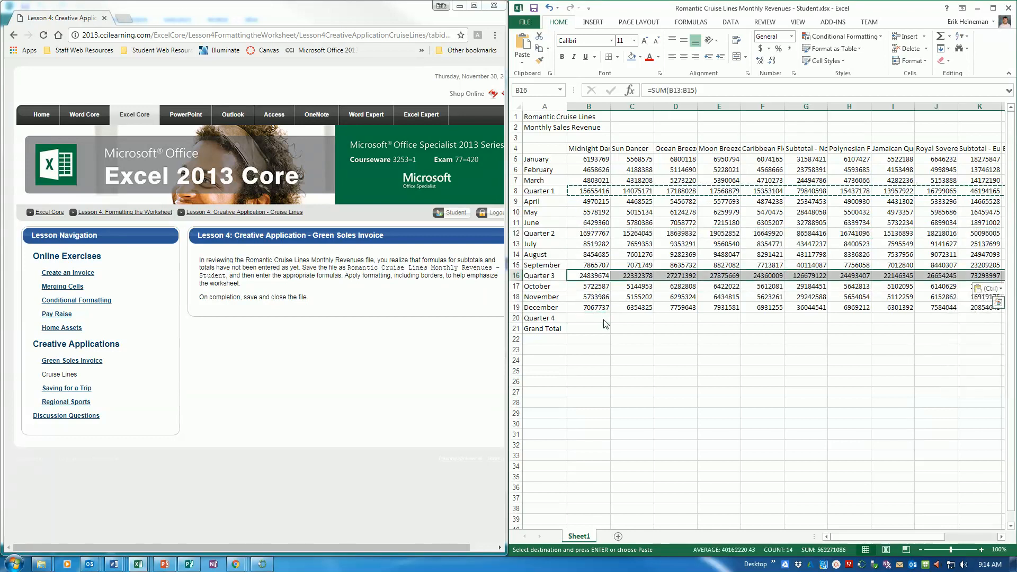
{"action": "left_click", "coordinate": [603, 319]}
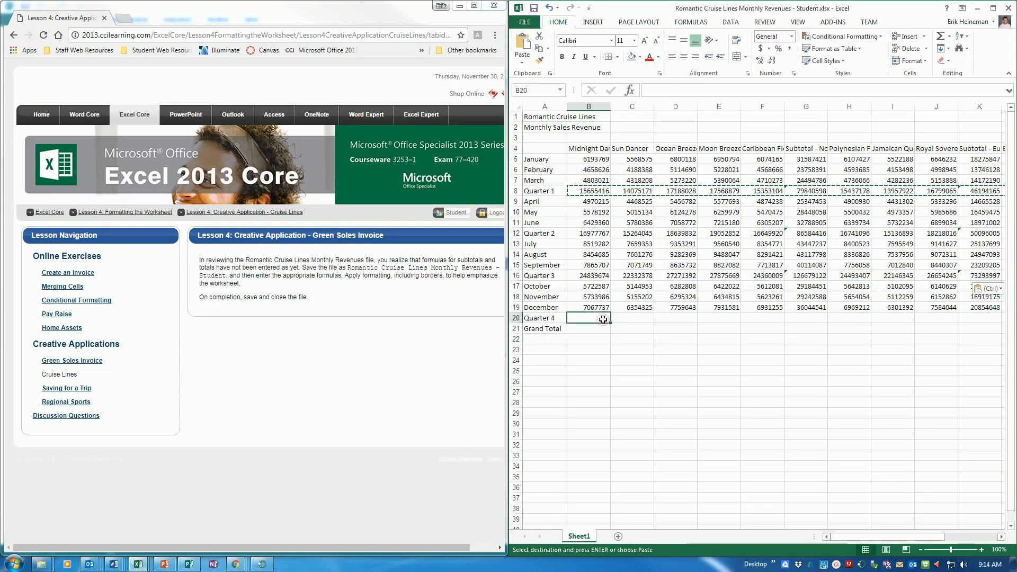
{"action": "key", "text": "Return"}
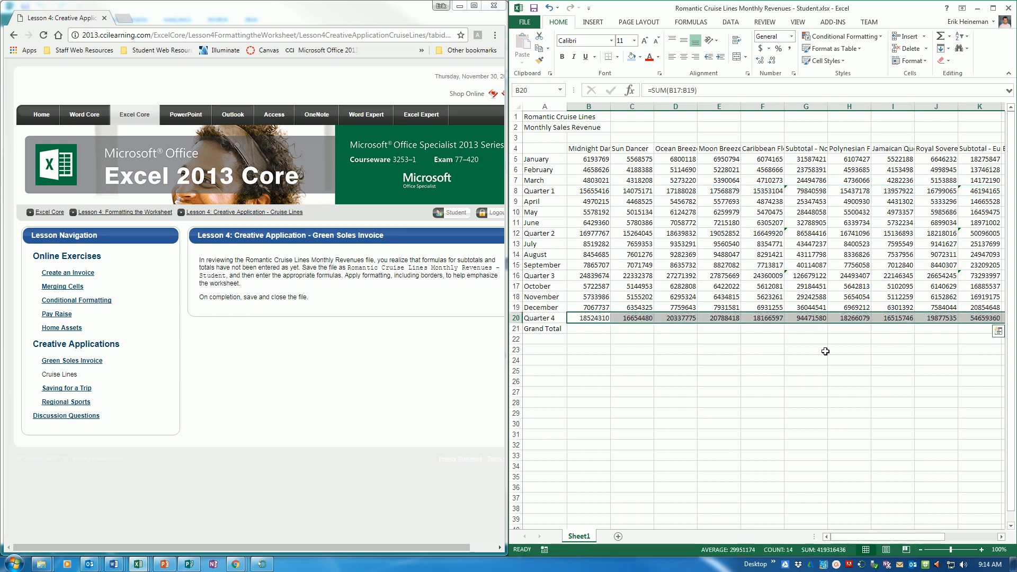
{"action": "left_click", "coordinate": [592, 329]}
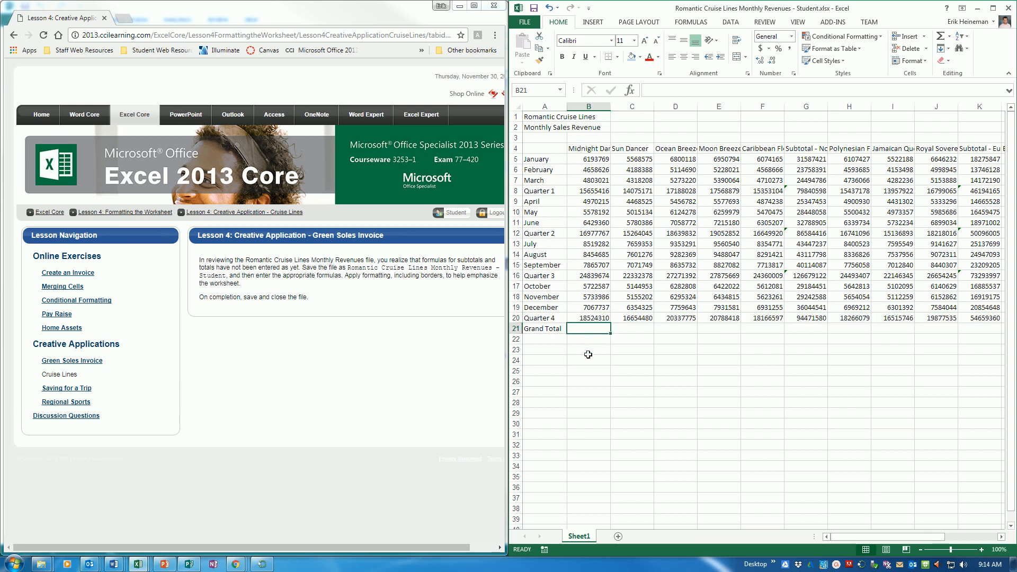
{"action": "left_click", "coordinate": [595, 192]}
{"action": "left_click", "coordinate": [593, 233]}
{"action": "left_click", "coordinate": [593, 276]}
{"action": "left_click", "coordinate": [592, 318]}
{"action": "left_click", "coordinate": [593, 328]}
{"action": "type", "text": "="}
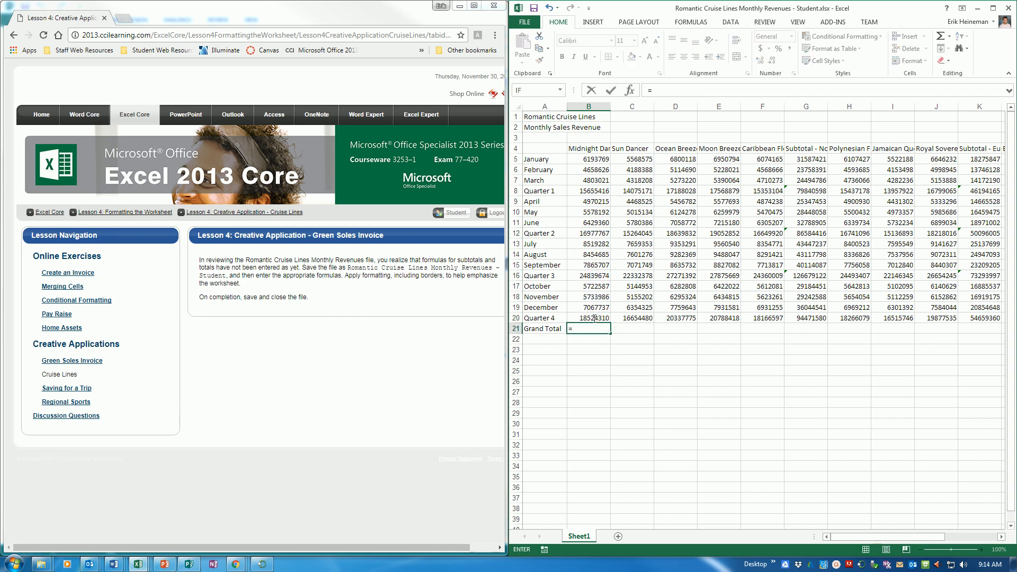
{"action": "left_click", "coordinate": [603, 194]}
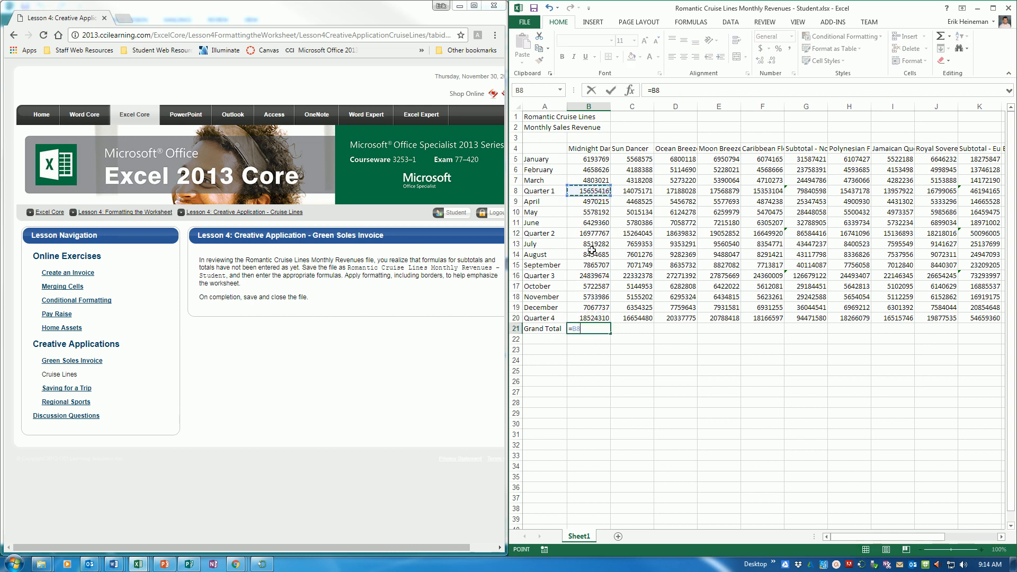
{"action": "key", "text": "BackSpace"}
{"action": "key", "text": "BackSpace"}
{"action": "key", "text": "BackSpace"}
Enter =SUM(B8,B12,B16,B20) in B21 for the Grand Total row and fill it across to P21
{"action": "type", "text": "=sum("}
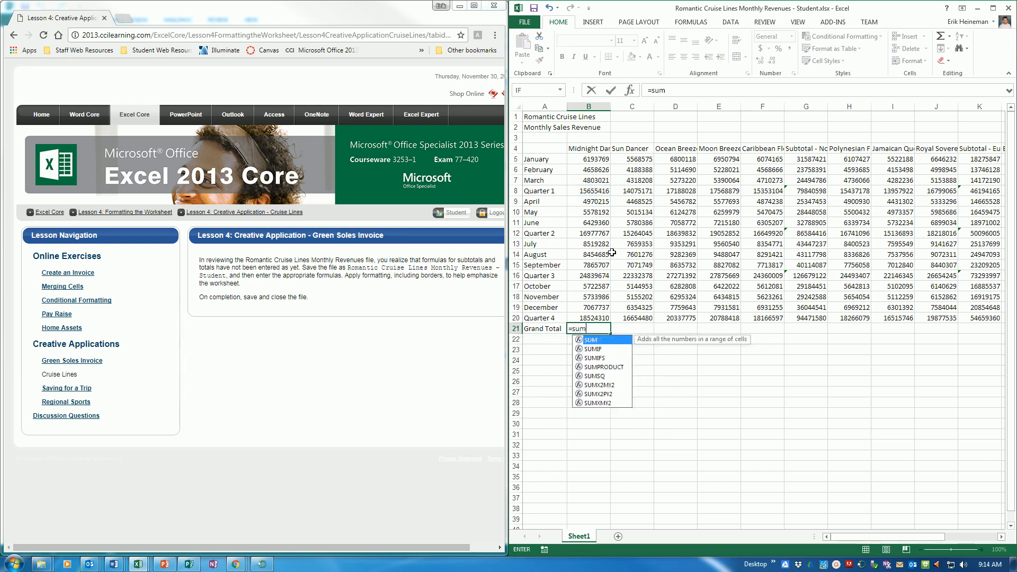
{"action": "left_click", "coordinate": [593, 188]}
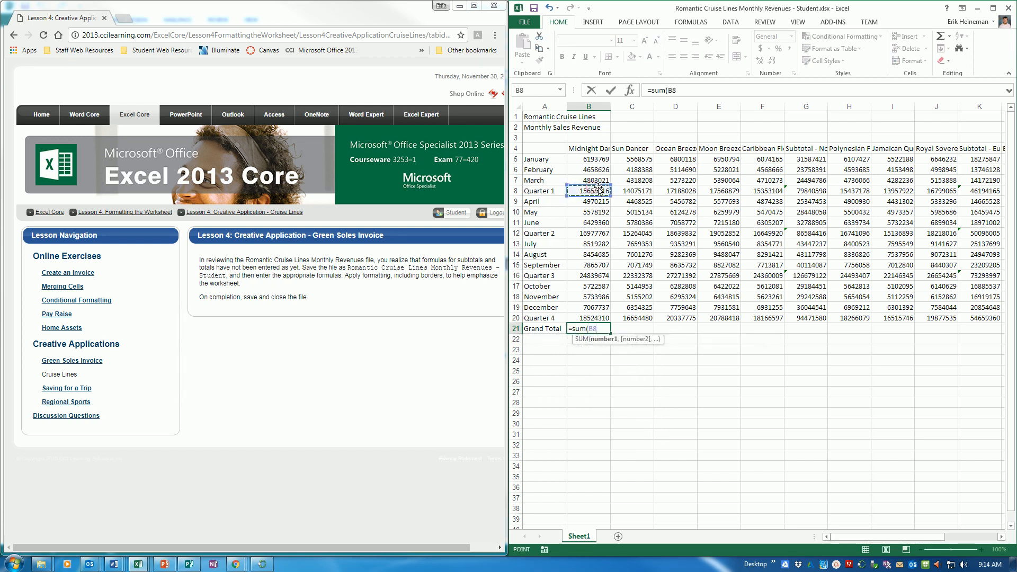
{"action": "type", "text": ","}
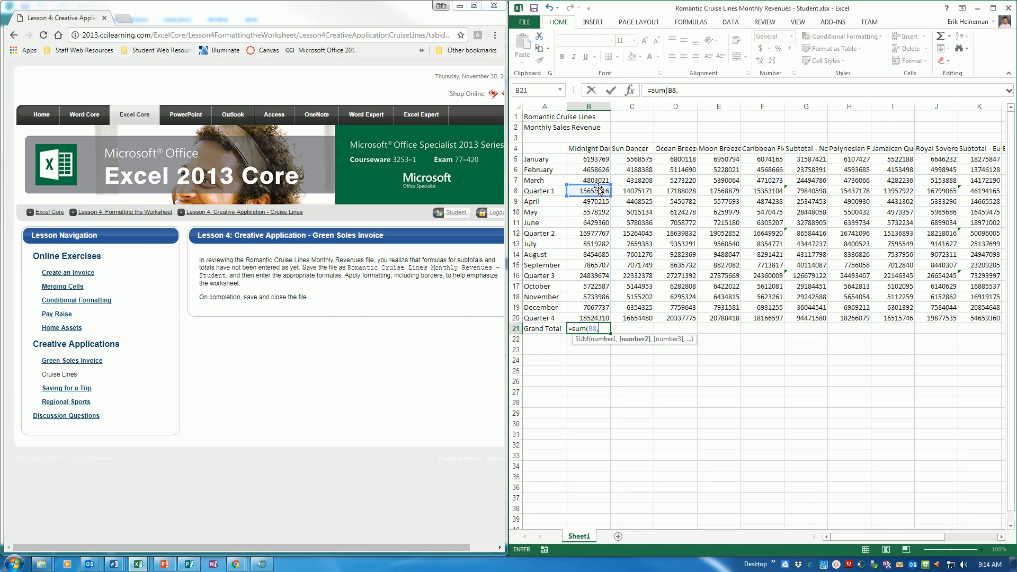
{"action": "left_click", "coordinate": [588, 233]}
{"action": "type", "text": ","}
{"action": "left_click", "coordinate": [588, 275]}
{"action": "type", "text": ","}
{"action": "left_click", "coordinate": [595, 318]}
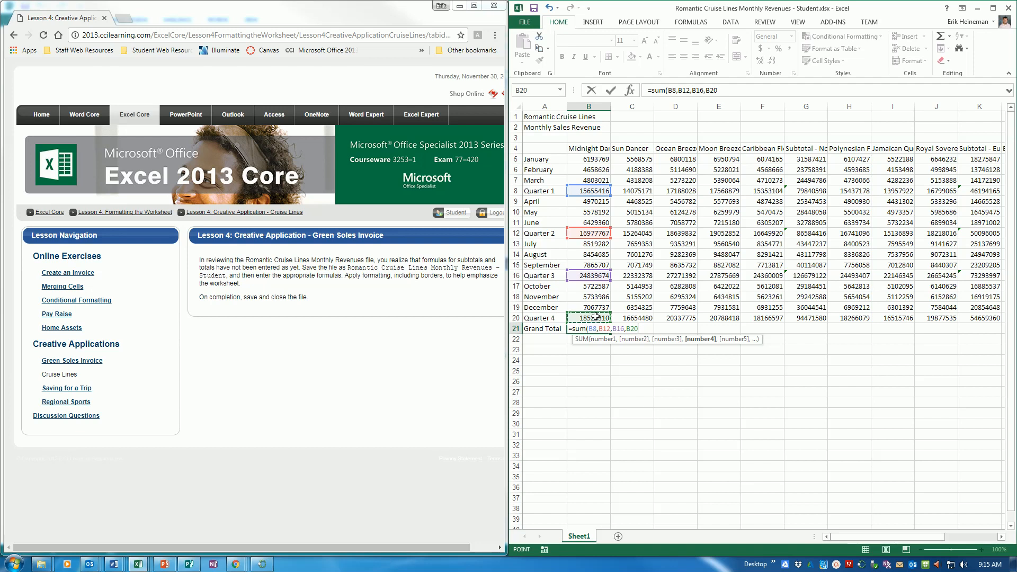
{"action": "type", "text": ")("}
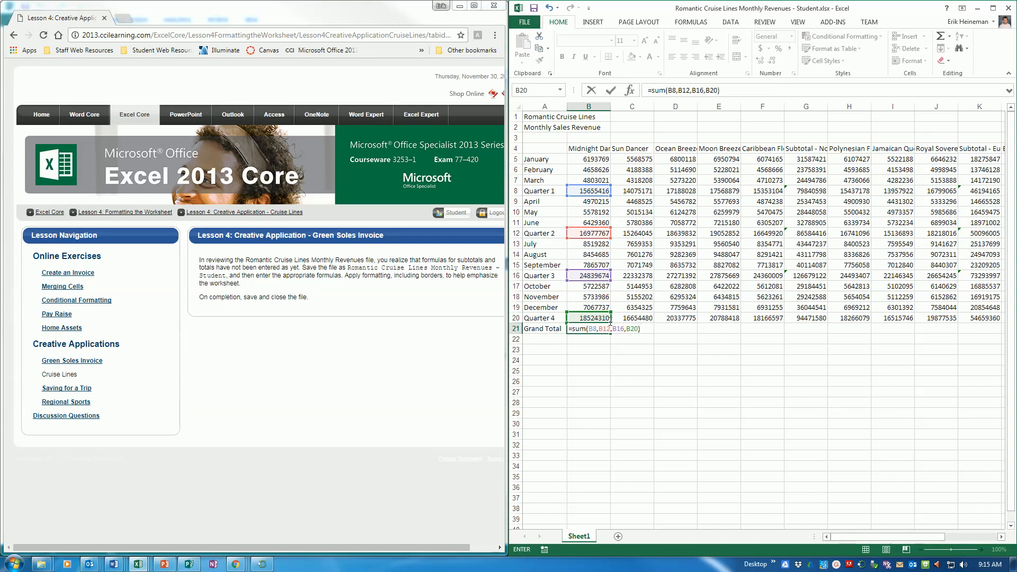
{"action": "key", "text": "ctrl+Return"}
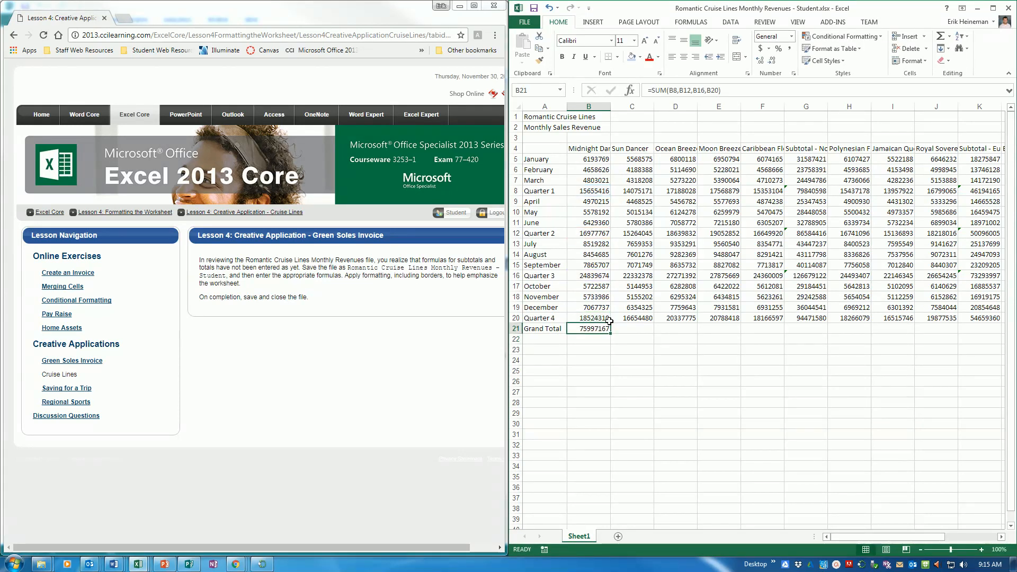
{"action": "left_click_drag", "start_coordinate": [611, 334], "coordinate": [949, 326]}
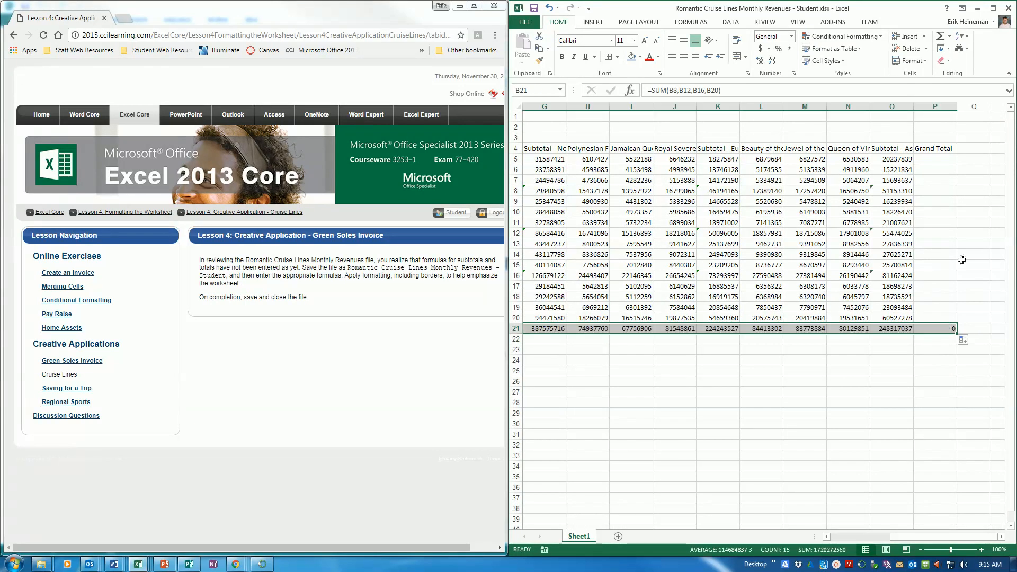
Enter =SUM(G5,K5,O5) in P5 for January's Grand Total
{"action": "left_click", "coordinate": [934, 160]}
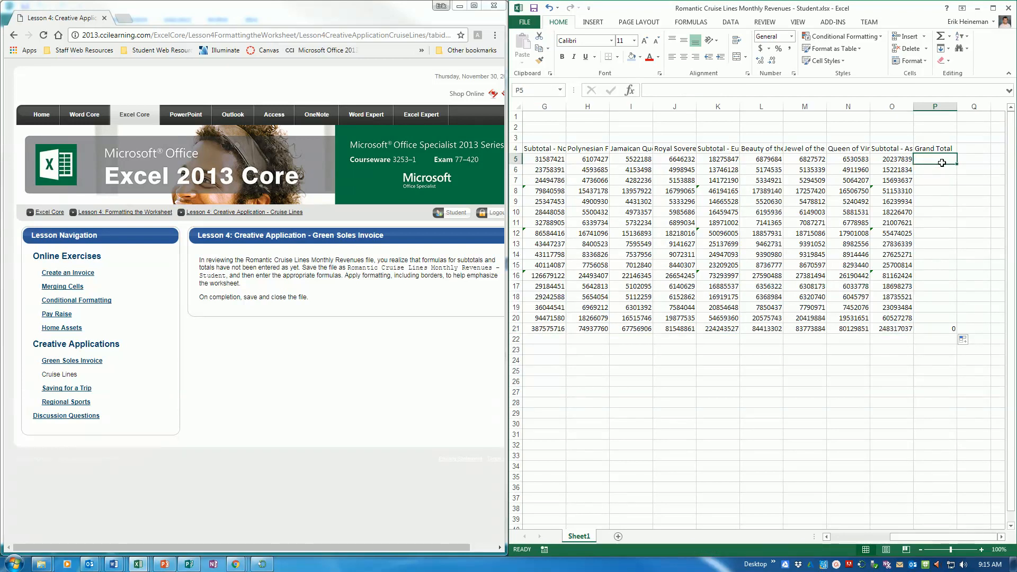
{"action": "type", "text": "=s"}
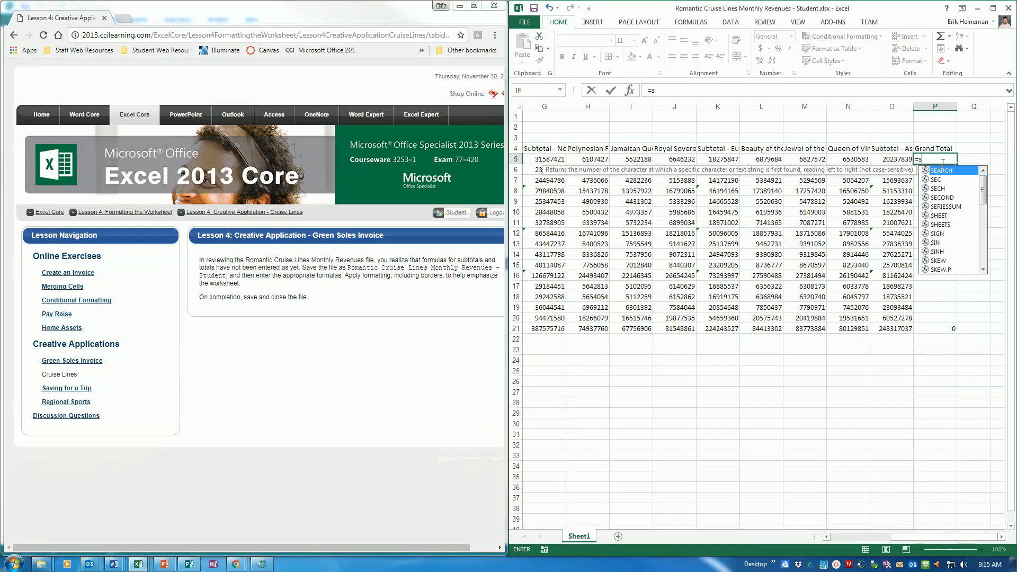
{"action": "type", "text": "um("}
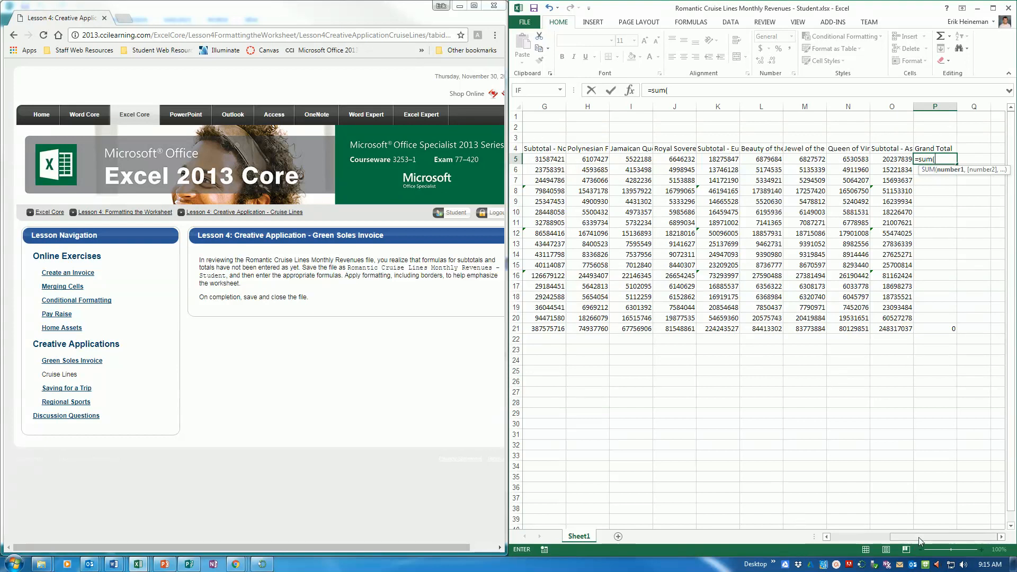
{"action": "left_click_drag", "start_coordinate": [919, 537], "coordinate": [853, 540]}
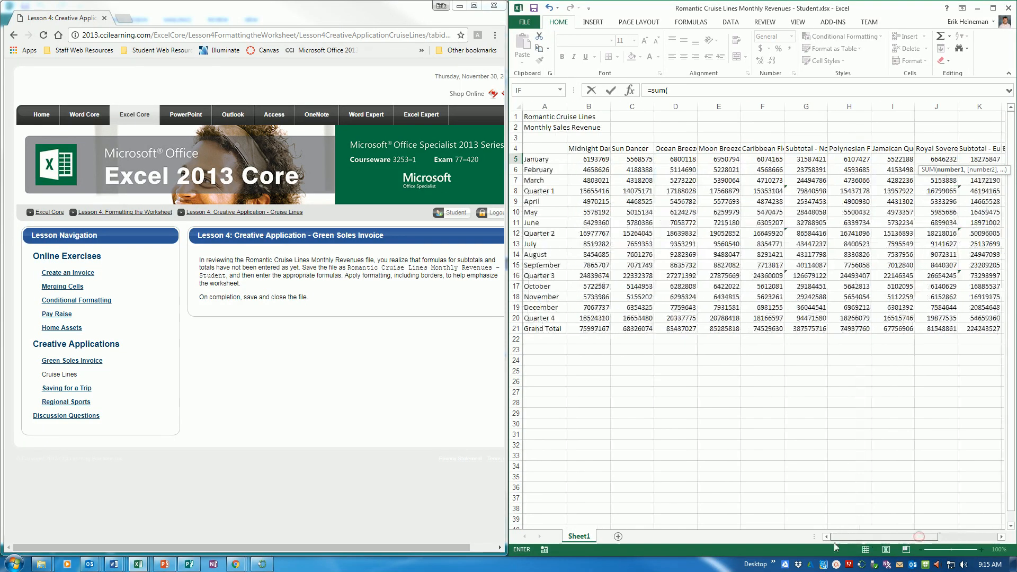
{"action": "left_click", "coordinate": [814, 158]}
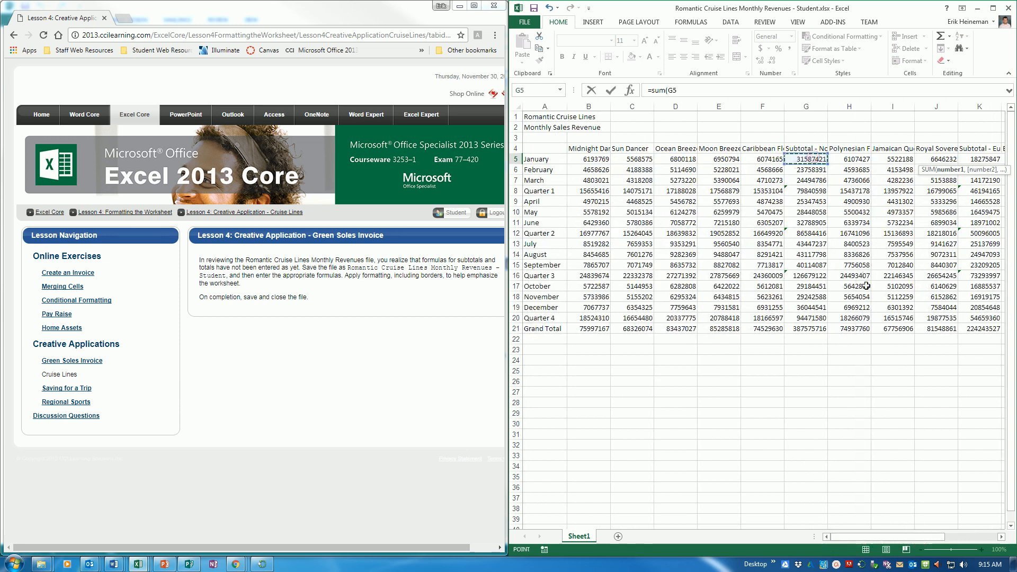
{"action": "type", "text": ","}
{"action": "left_click_drag", "start_coordinate": [847, 539], "coordinate": [911, 541]}
{"action": "left_click", "coordinate": [759, 156]}
{"action": "type", "text": ","}
{"action": "left_click", "coordinate": [928, 158]}
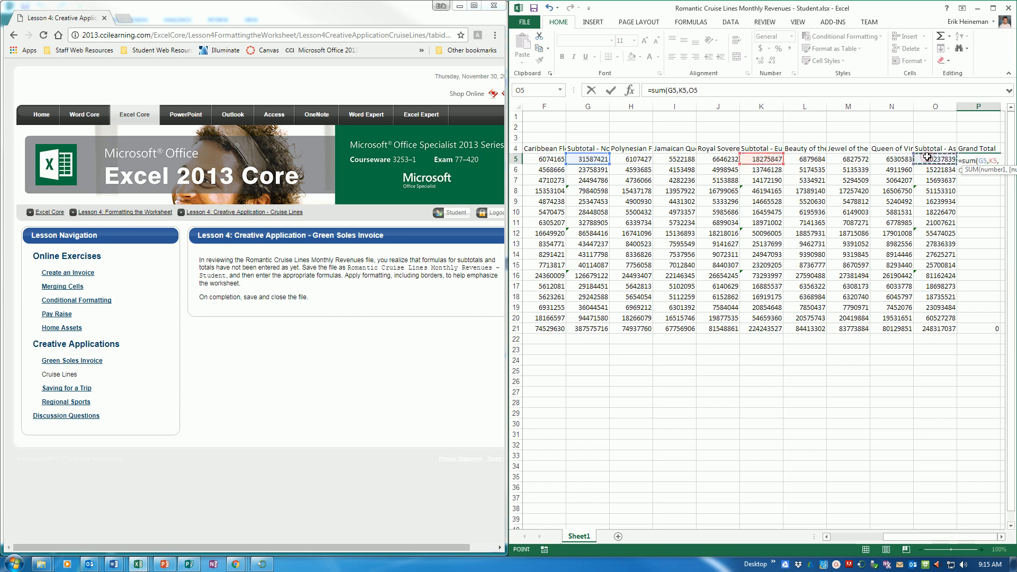
{"action": "type", "text": ")"}
{"action": "key", "text": "Return"}
Fill the January Grand Total formula in P5 down to P20 and check the overall total in P21
{"action": "left_click", "coordinate": [978, 160]}
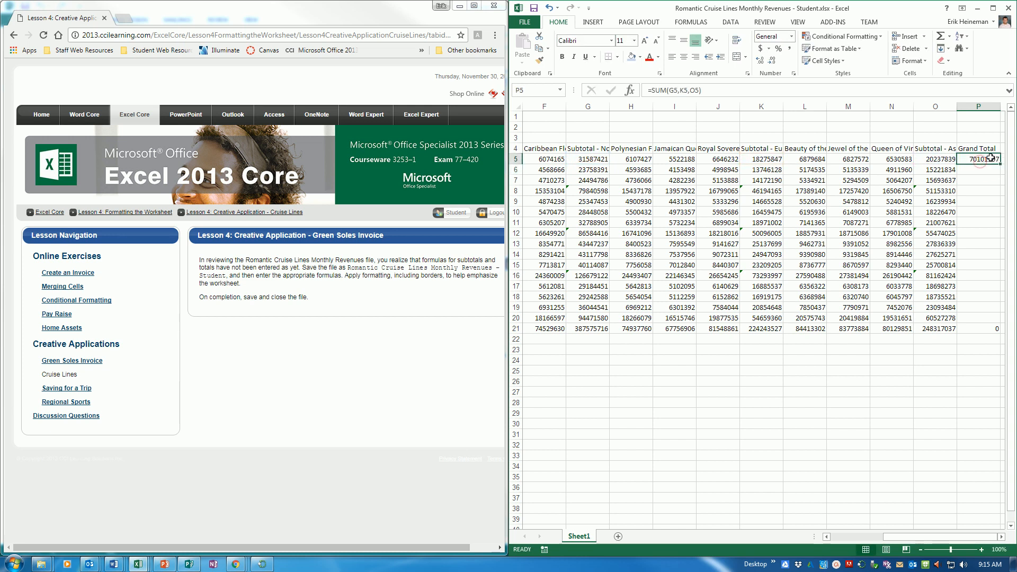
{"action": "left_click_drag", "start_coordinate": [999, 164], "coordinate": [980, 320]}
{"action": "left_click", "coordinate": [980, 328]}
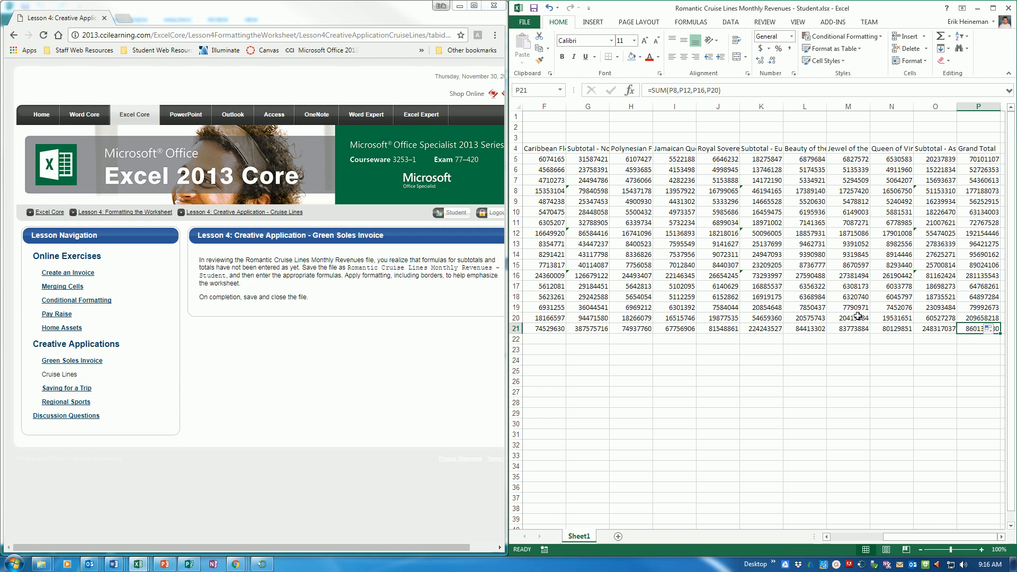
Merge and center the Romantic Cruise Lines title across A1:P1 and format it bold at size 14
{"action": "left_click", "coordinate": [869, 537]}
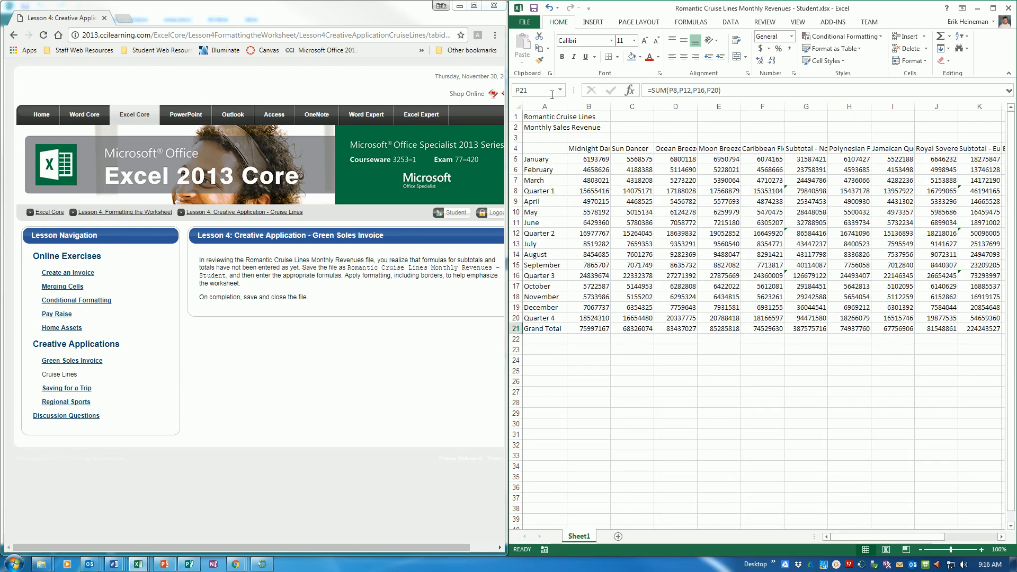
{"action": "left_click_drag", "start_coordinate": [540, 118], "coordinate": [938, 115]}
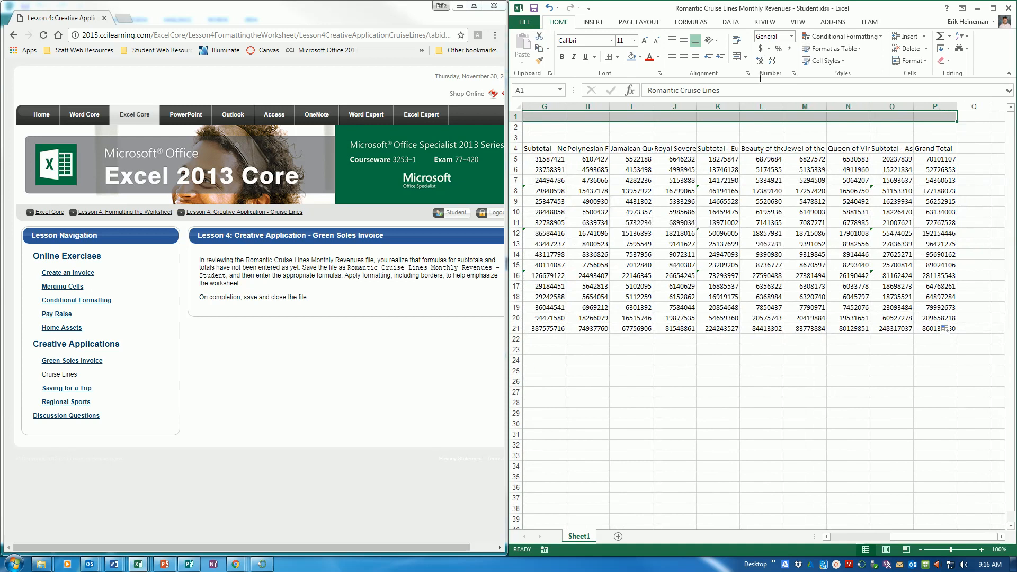
{"action": "left_click", "coordinate": [737, 57]}
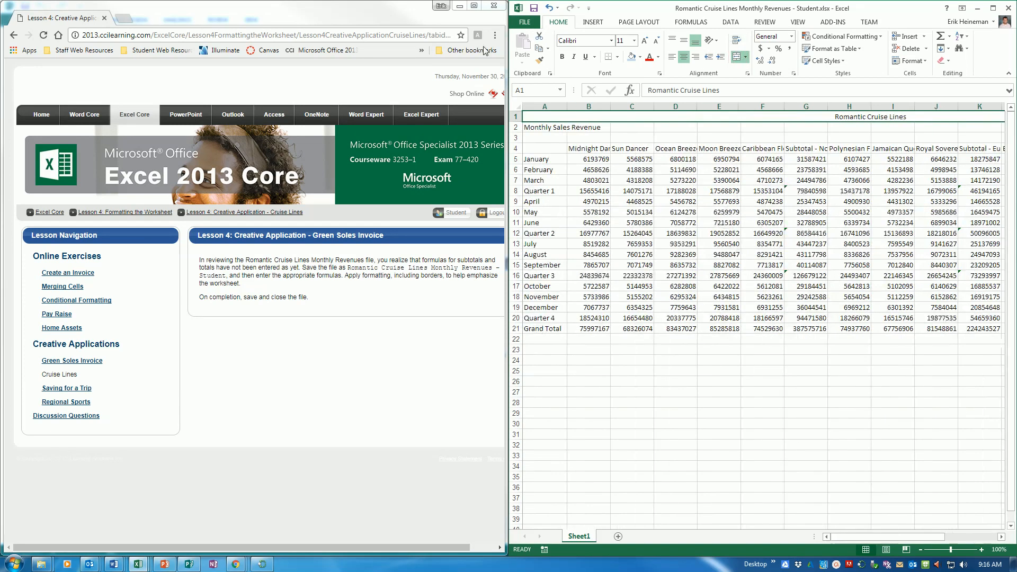
{"action": "left_click", "coordinate": [645, 41]}
{"action": "left_click", "coordinate": [645, 41]}
{"action": "left_click", "coordinate": [645, 41]}
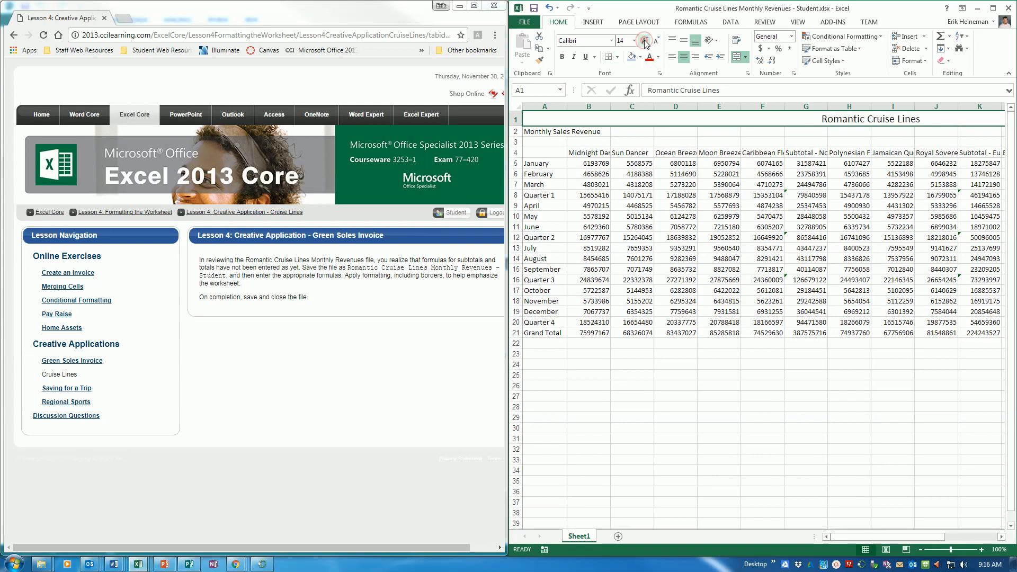
{"action": "left_click", "coordinate": [561, 58]}
Merge and center the Monthly Sales Revenue subtitle across A2:P2 and format it bold at size 14
{"action": "left_click_drag", "start_coordinate": [539, 132], "coordinate": [868, 134]}
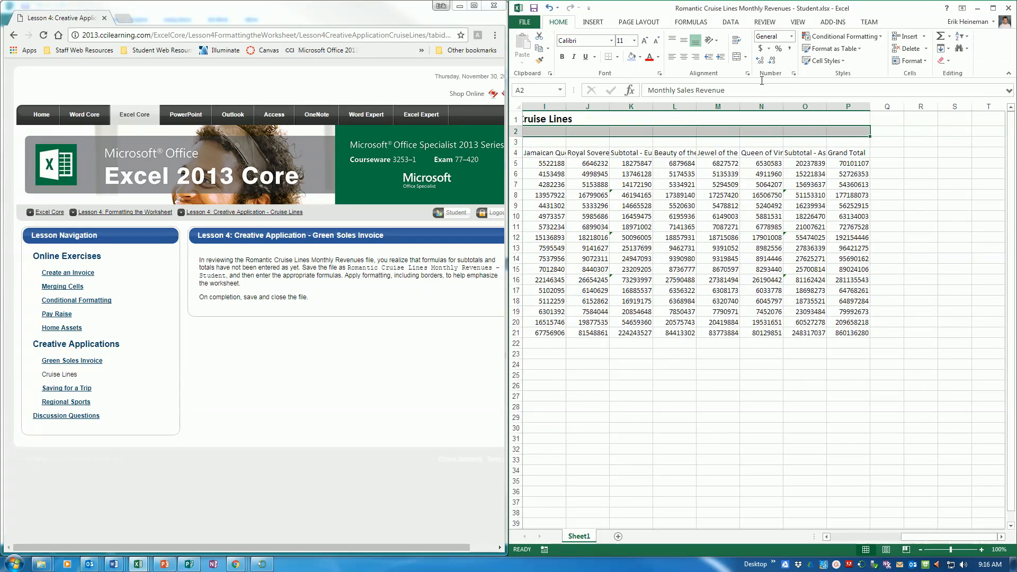
{"action": "left_click", "coordinate": [736, 57]}
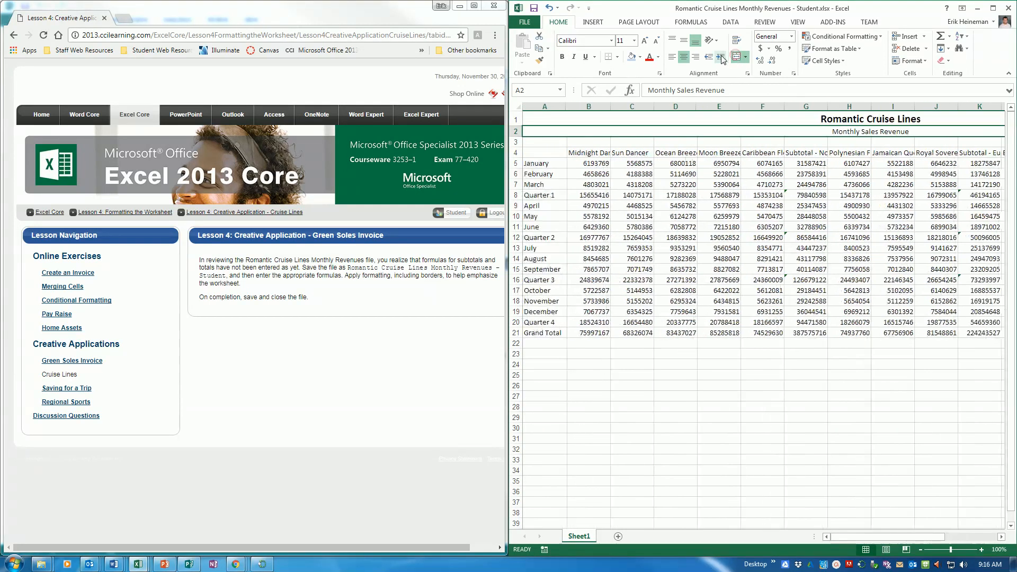
{"action": "left_click", "coordinate": [643, 38]}
{"action": "left_click", "coordinate": [643, 39]}
{"action": "left_click", "coordinate": [643, 38]}
{"action": "left_click", "coordinate": [655, 40]}
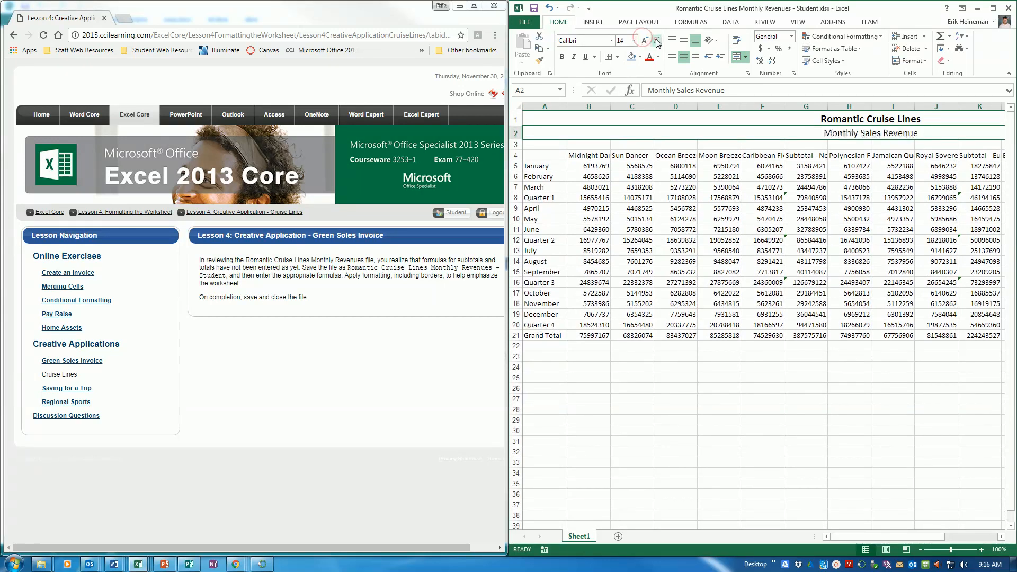
{"action": "left_click", "coordinate": [562, 57]}
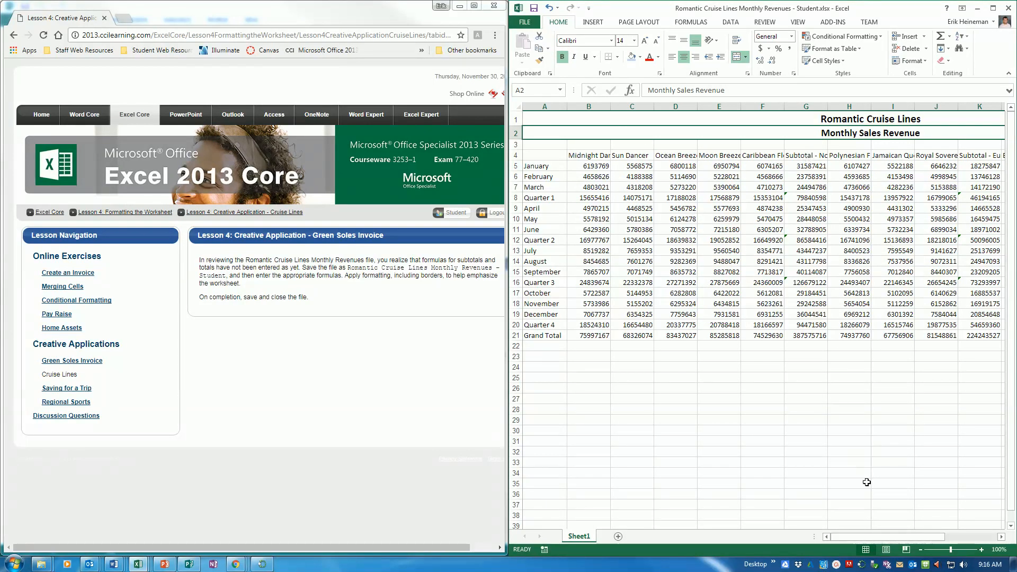
Apply the 20% - Accent1 cell style to the North America block B4:G20
{"action": "mouse_move", "coordinate": [903, 537]}
{"action": "left_mouse_down"}
{"action": "mouse_move", "coordinate": [957, 545]}
{"action": "mouse_move", "coordinate": [907, 539]}
{"action": "left_mouse_up"}
{"action": "mouse_move", "coordinate": [598, 155]}
{"action": "left_mouse_down"}
{"action": "mouse_move", "coordinate": [793, 223]}
{"action": "mouse_move", "coordinate": [851, 232]}
{"action": "mouse_move", "coordinate": [847, 222]}
{"action": "mouse_move", "coordinate": [816, 218]}
{"action": "mouse_move", "coordinate": [823, 323]}
{"action": "left_mouse_up"}
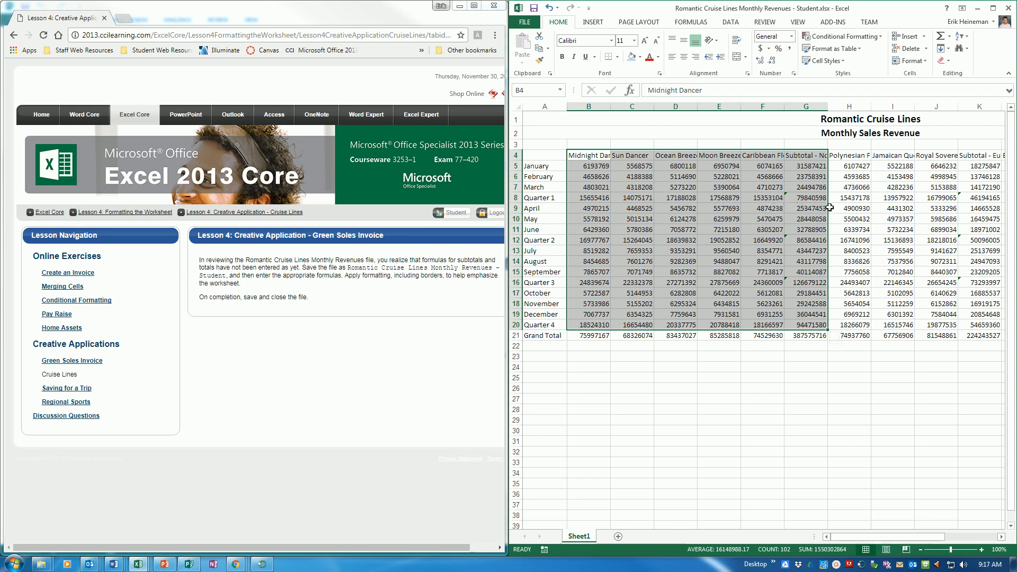
{"action": "left_click", "coordinate": [842, 61]}
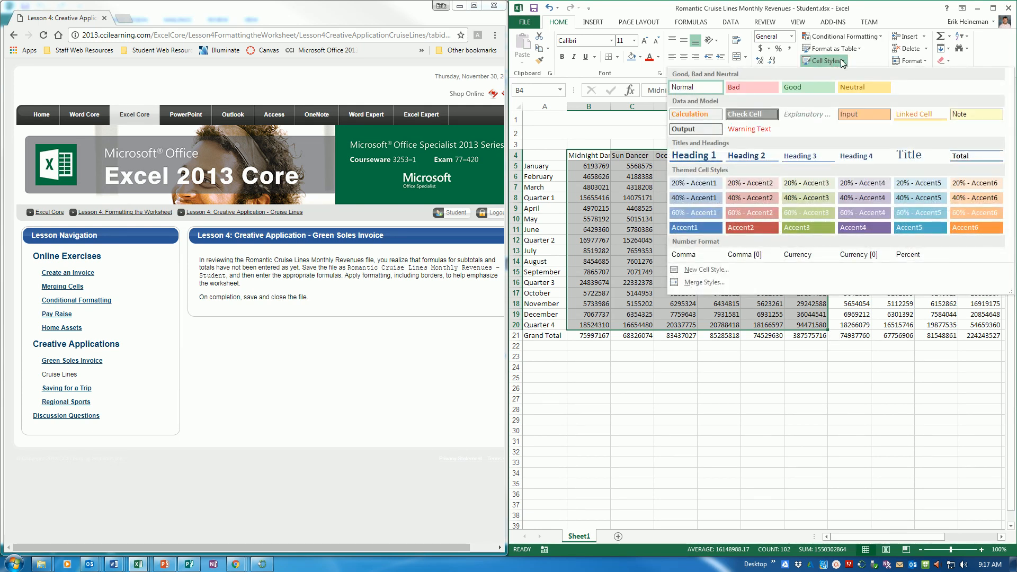
{"action": "left_click", "coordinate": [693, 185]}
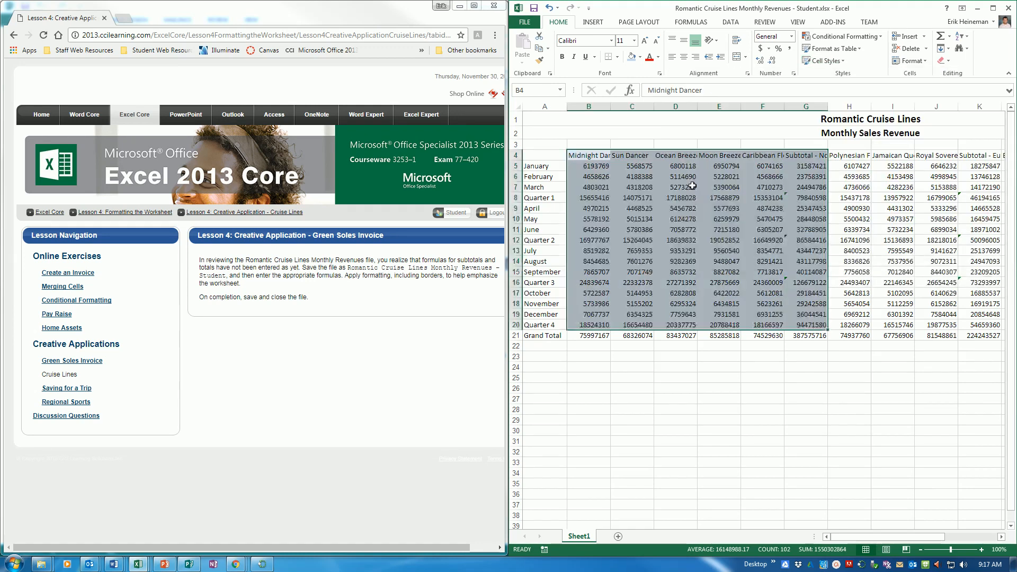
Apply the 20% - Accent2 cell style to the Europe block H4:K20
{"action": "left_click", "coordinate": [857, 159]}
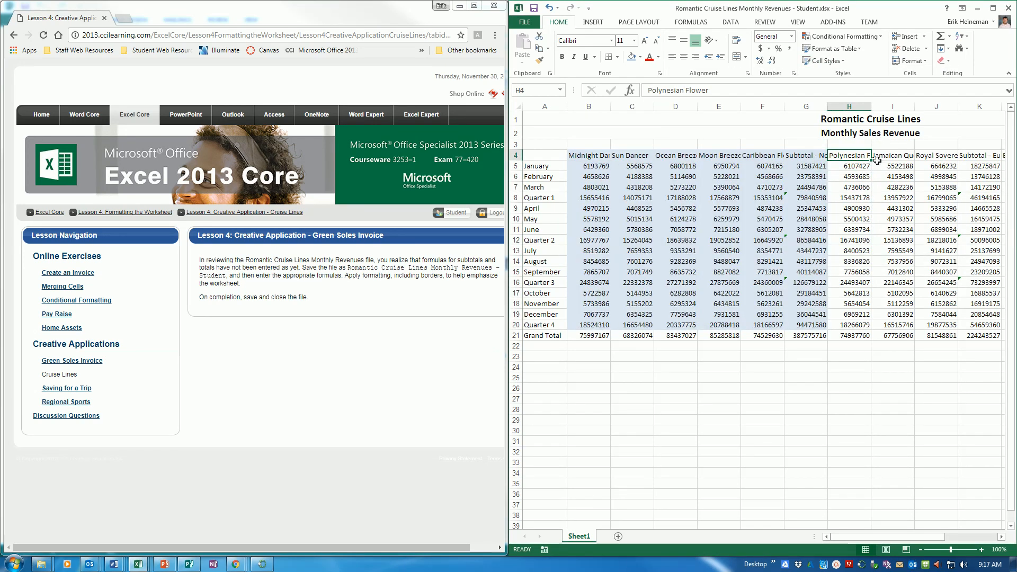
{"action": "left_click_drag", "start_coordinate": [862, 156], "coordinate": [982, 325]}
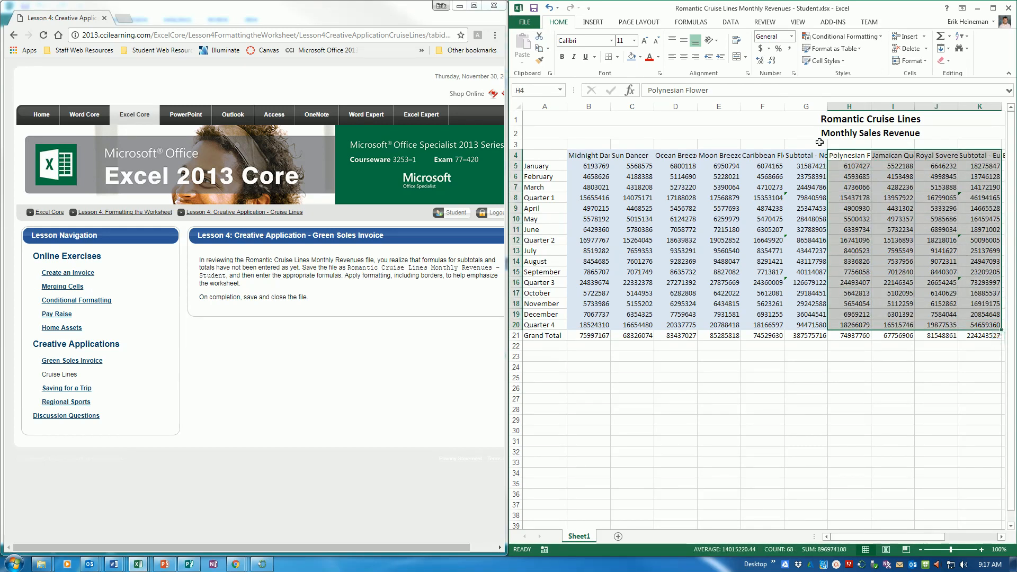
{"action": "left_click", "coordinate": [824, 60]}
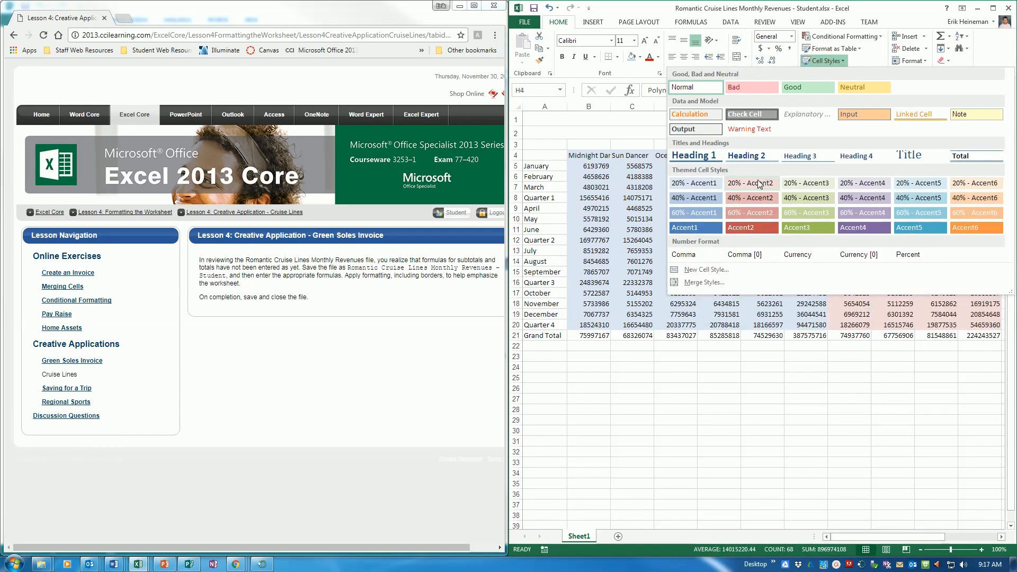
{"action": "left_click", "coordinate": [759, 184]}
Apply the 20% - Accent4 cell style to the Asia block L4:O20
{"action": "left_click_drag", "start_coordinate": [906, 541], "coordinate": [959, 541]}
{"action": "left_click_drag", "start_coordinate": [805, 157], "coordinate": [936, 325]}
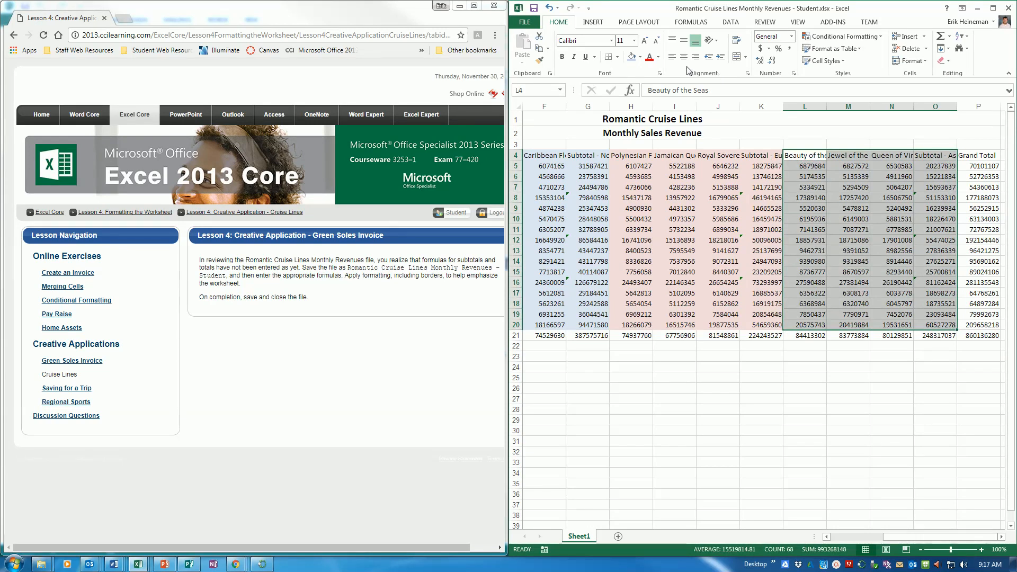
{"action": "left_click", "coordinate": [820, 60]}
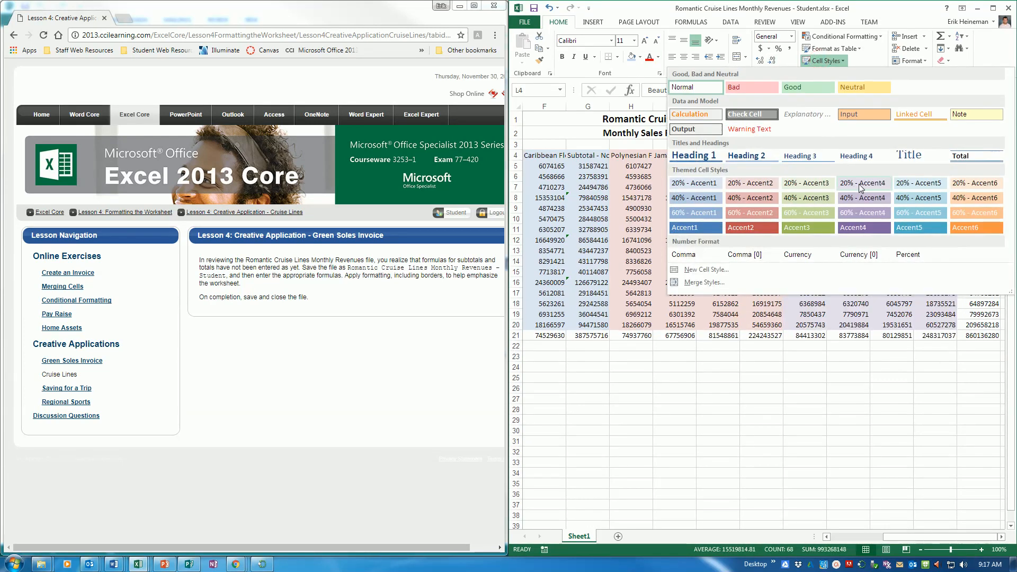
{"action": "left_click", "coordinate": [860, 185]}
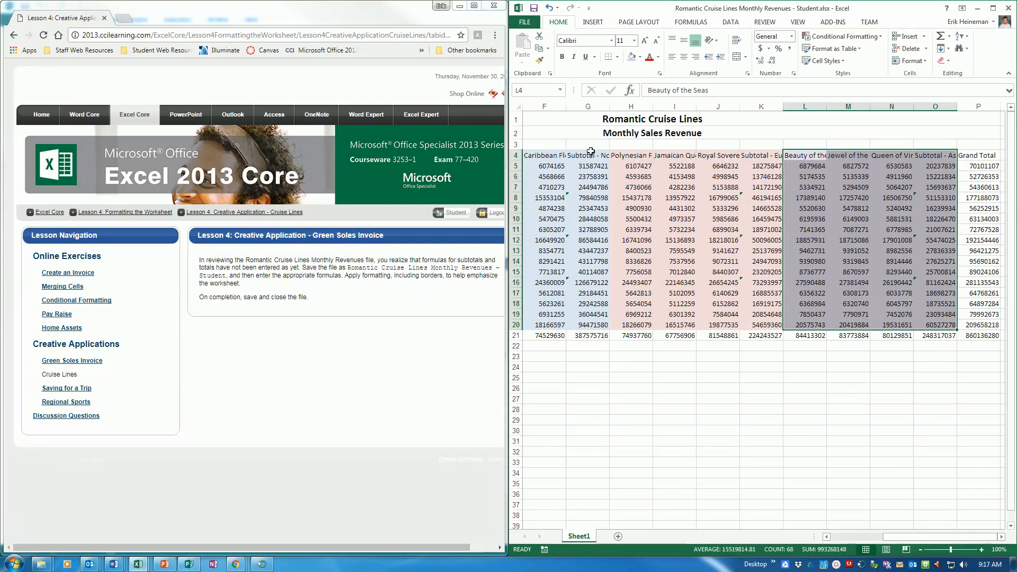
Wrap the text of the column headings in B4:O4 and the Grand Total heading in P4
{"action": "left_click", "coordinate": [929, 155]}
{"action": "left_click_drag", "start_coordinate": [928, 155], "coordinate": [573, 156]}
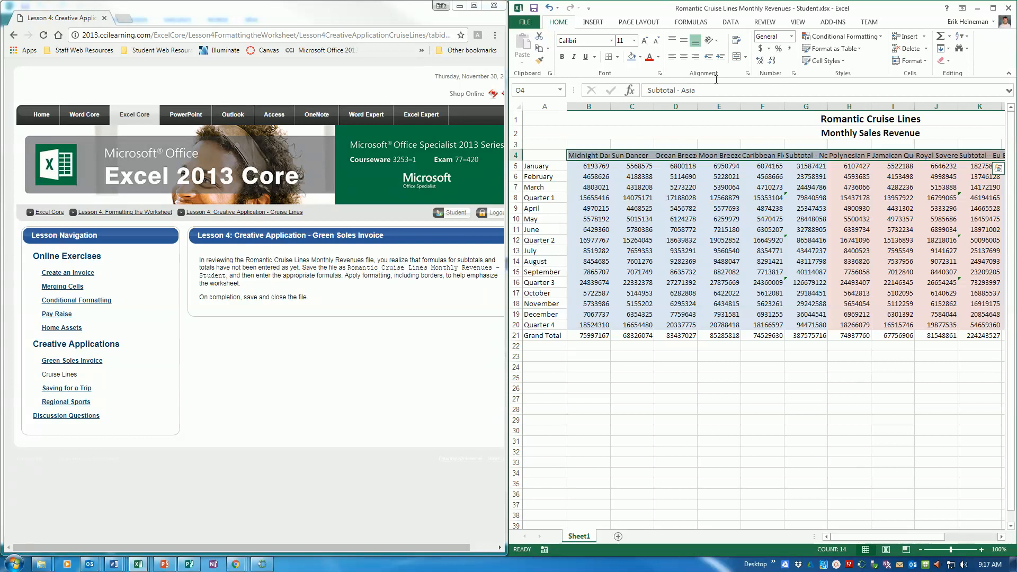
{"action": "left_click", "coordinate": [739, 41]}
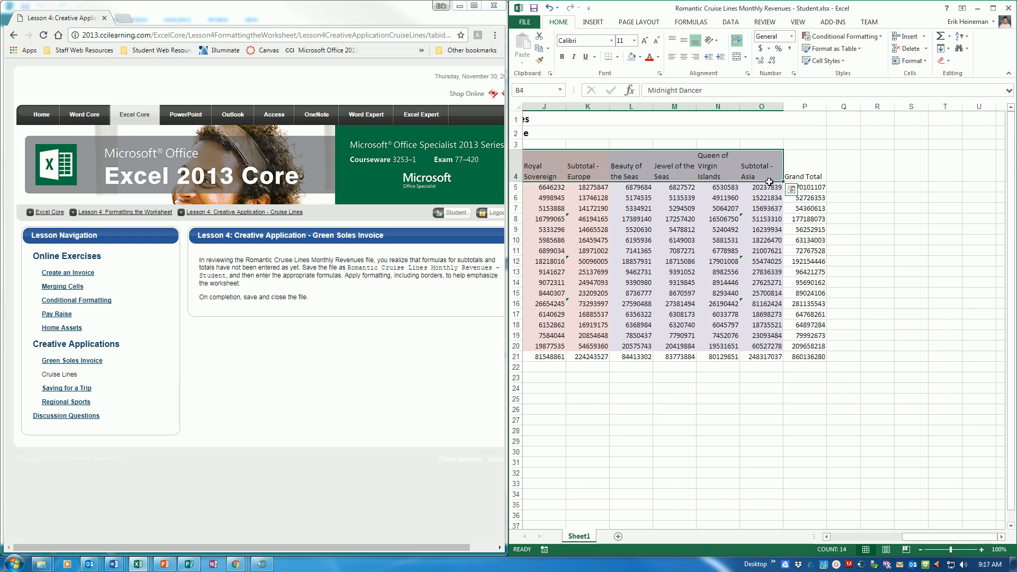
{"action": "left_click", "coordinate": [804, 160]}
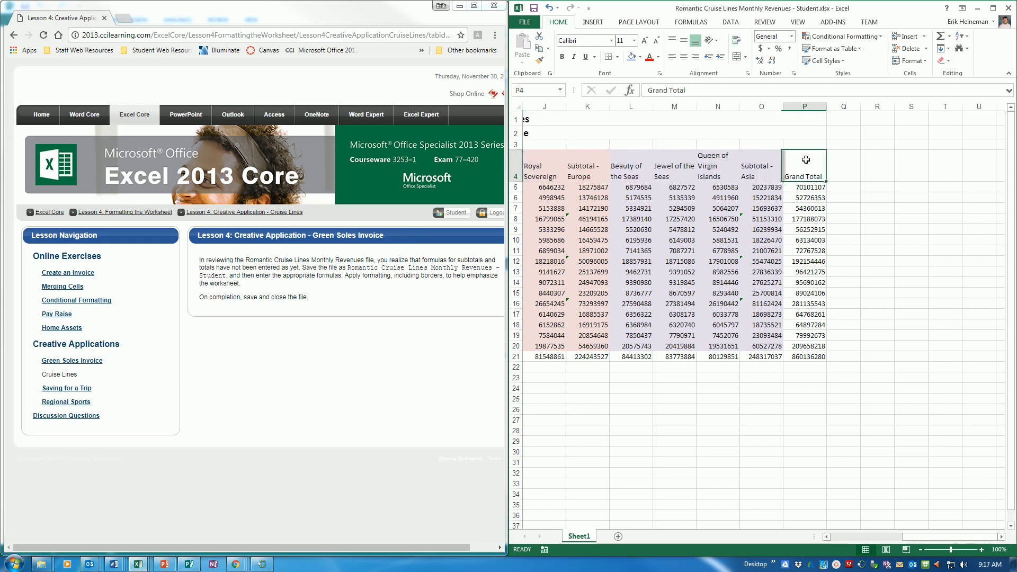
{"action": "left_click", "coordinate": [737, 40]}
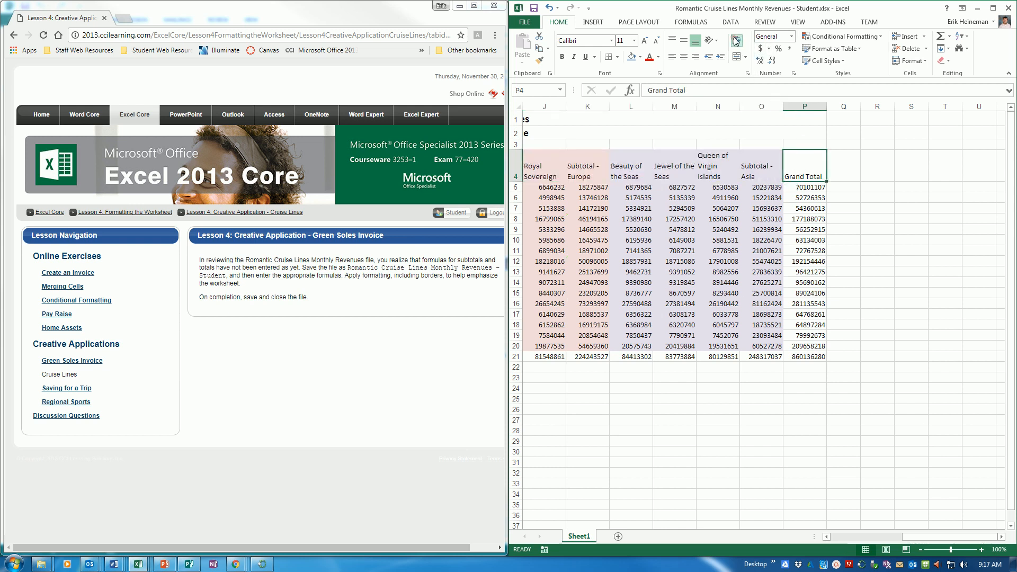
Center the column headings in B4:P4 horizontally
{"action": "left_click", "coordinate": [801, 165]}
{"action": "left_click_drag", "start_coordinate": [810, 165], "coordinate": [574, 168]}
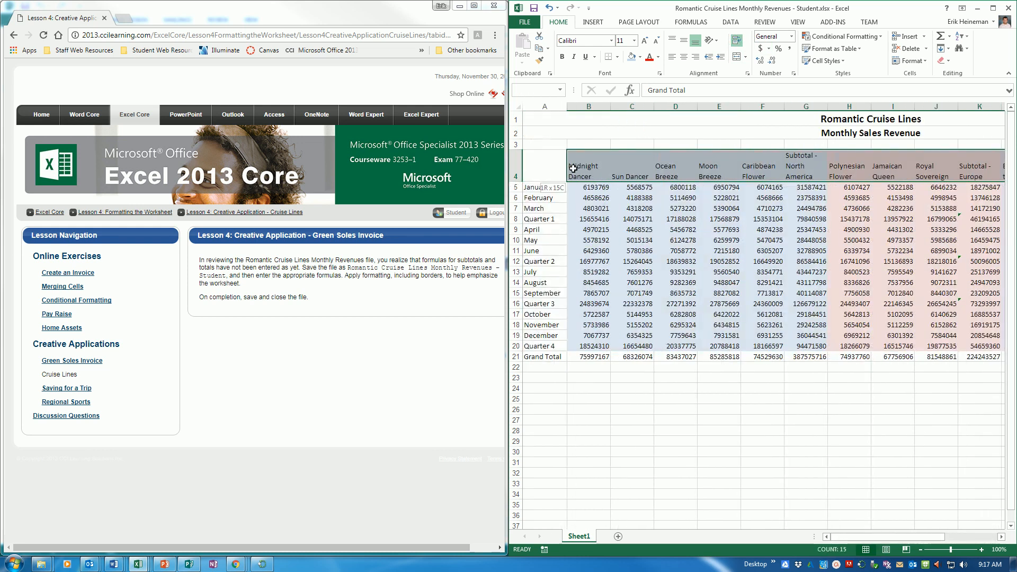
{"action": "left_click", "coordinate": [684, 57]}
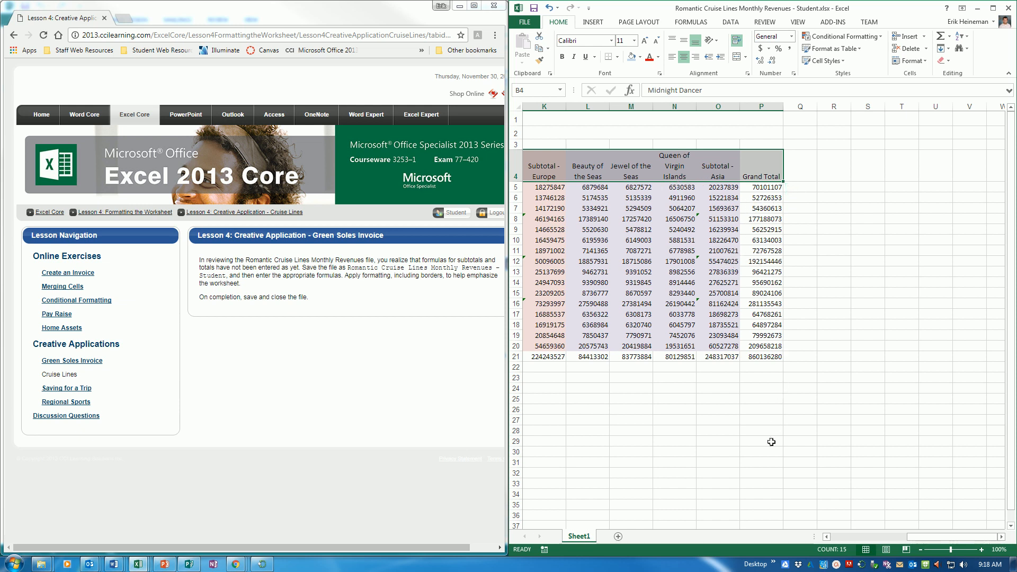
Apply all borders to the whole table in A4:P21
{"action": "left_click", "coordinate": [907, 537]}
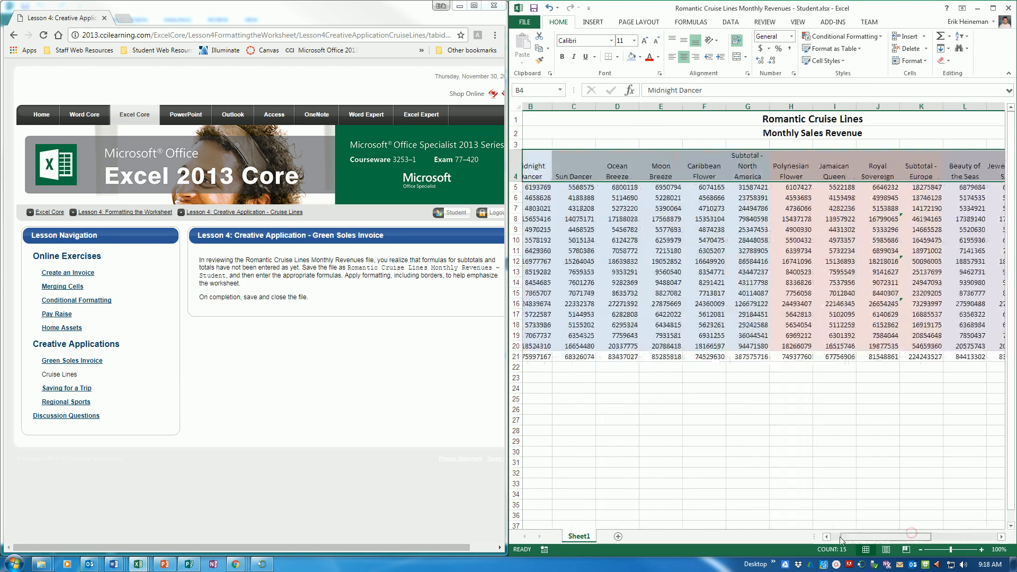
{"action": "left_click", "coordinate": [722, 303]}
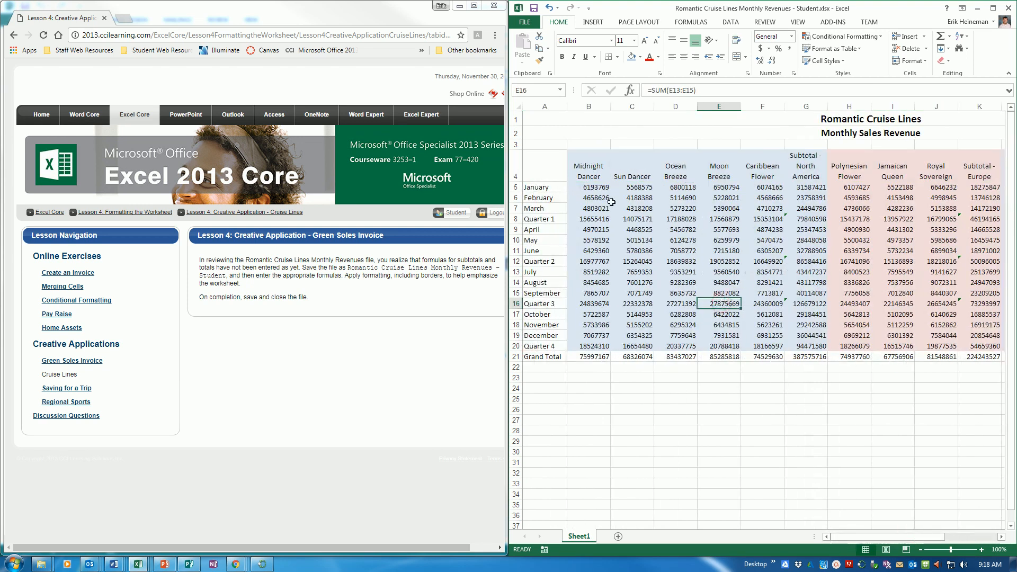
{"action": "left_click_drag", "start_coordinate": [541, 162], "coordinate": [948, 357]}
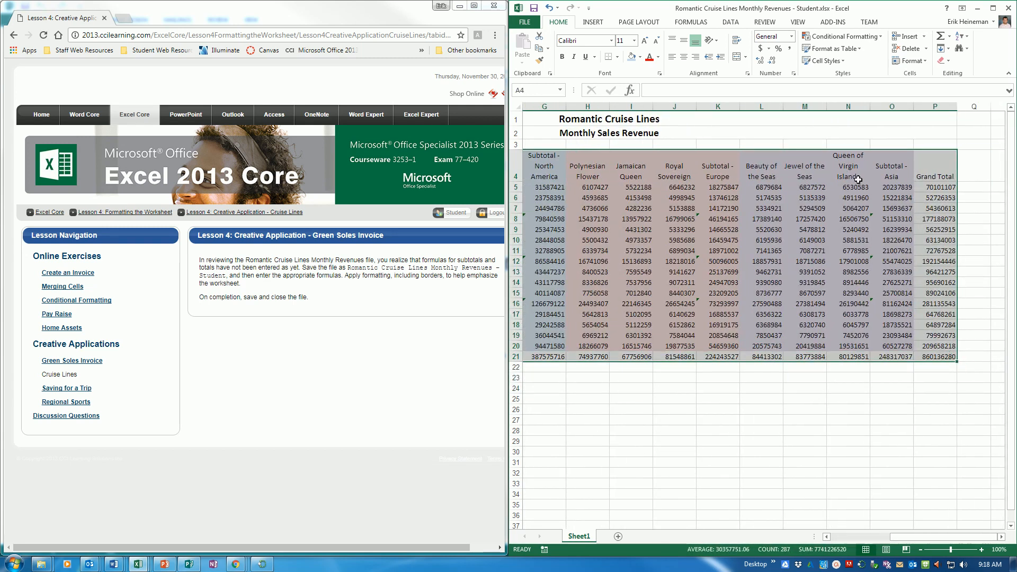
{"action": "left_click", "coordinate": [618, 57]}
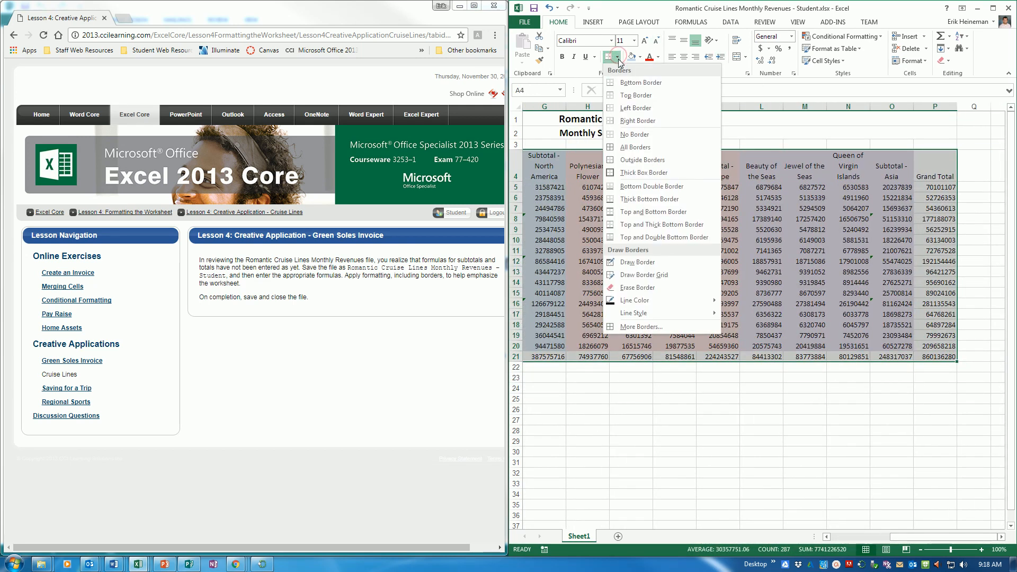
{"action": "left_click", "coordinate": [614, 160]}
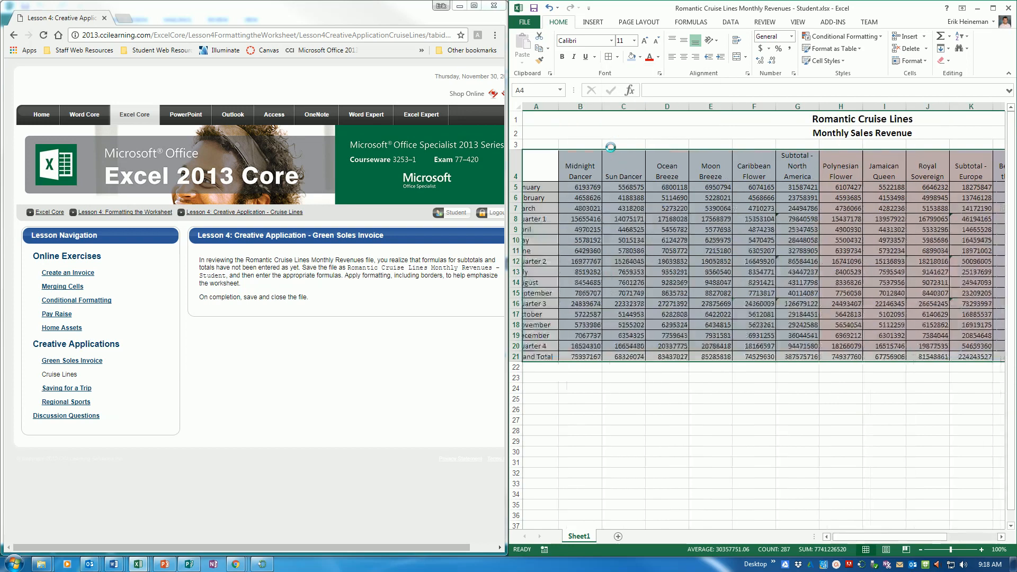
{"action": "left_click", "coordinate": [685, 228]}
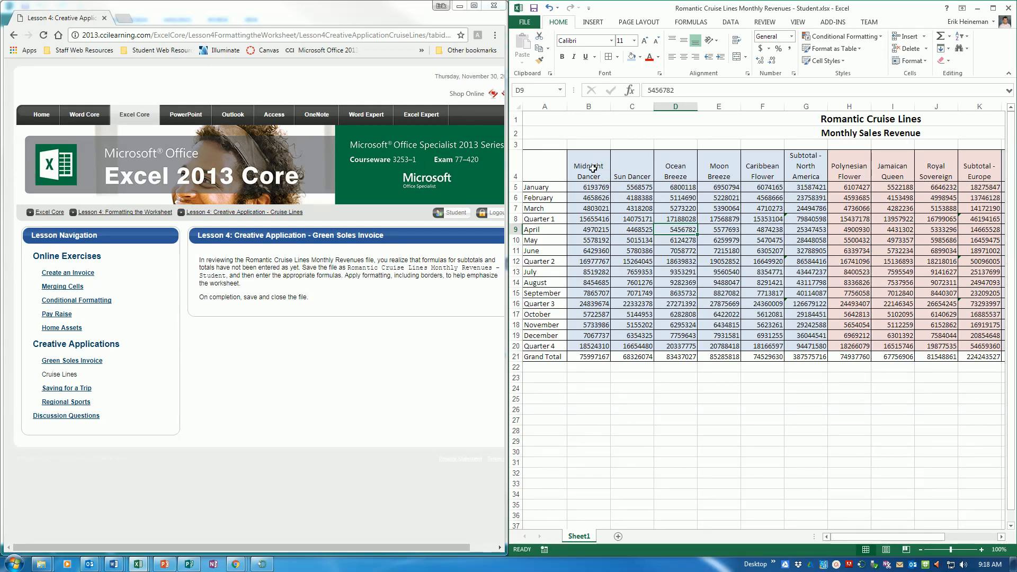
Add a thick right border to the North America block B4:G21, including its Grand Total row
{"action": "left_click_drag", "start_coordinate": [595, 168], "coordinate": [822, 355]}
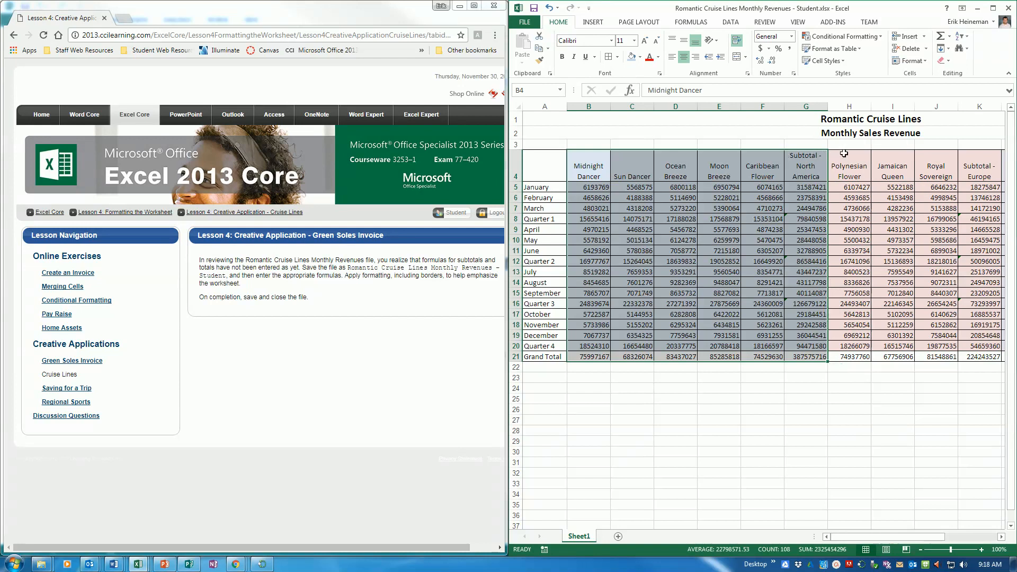
{"action": "left_click", "coordinate": [620, 59]}
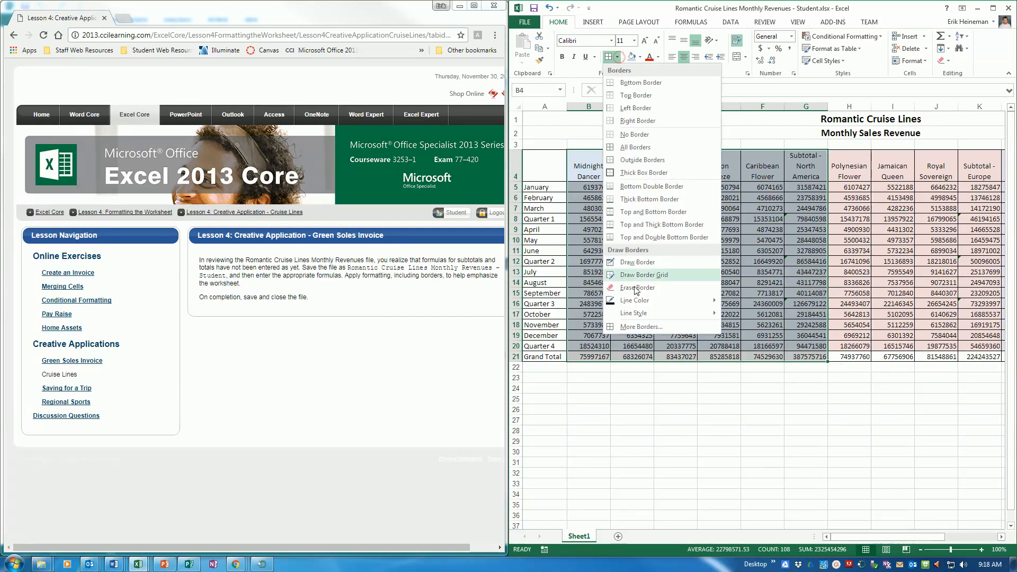
{"action": "left_click", "coordinate": [647, 327]}
{"action": "left_click", "coordinate": [723, 157]}
{"action": "left_click", "coordinate": [846, 163]}
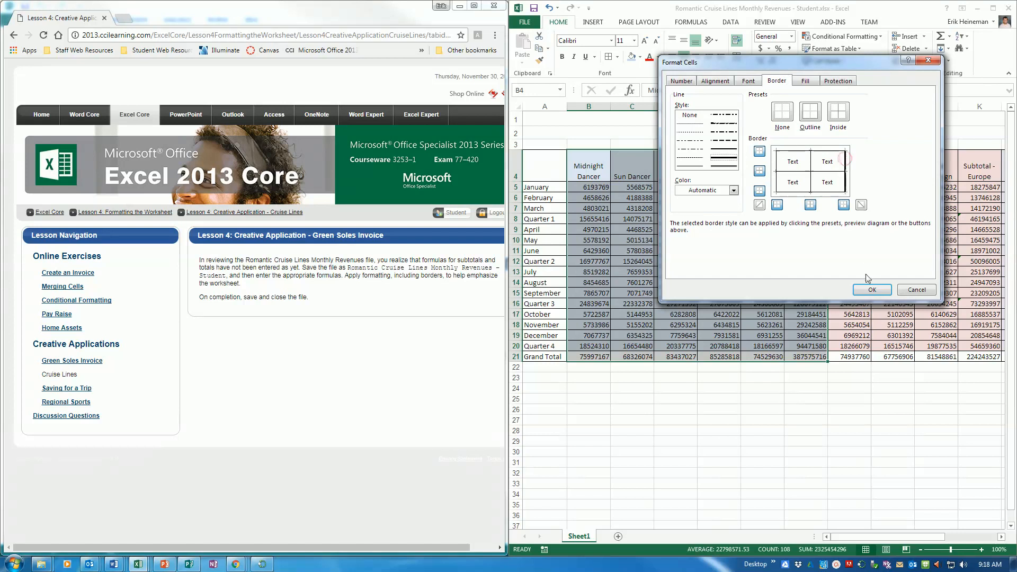
{"action": "left_click", "coordinate": [873, 290]}
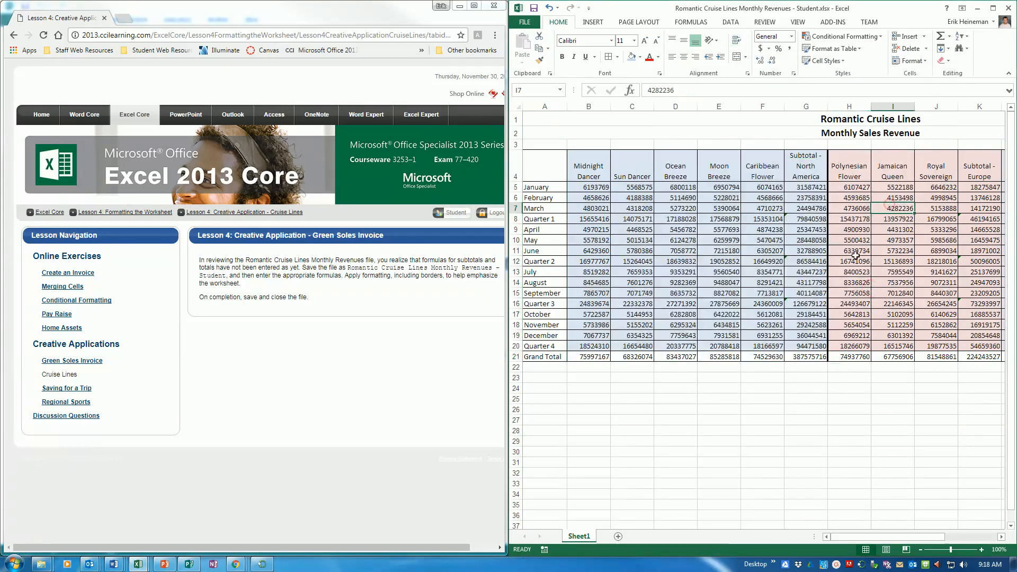
Add a thick right border to the Europe block H4:K21
{"action": "left_click_drag", "start_coordinate": [854, 538], "coordinate": [910, 540]}
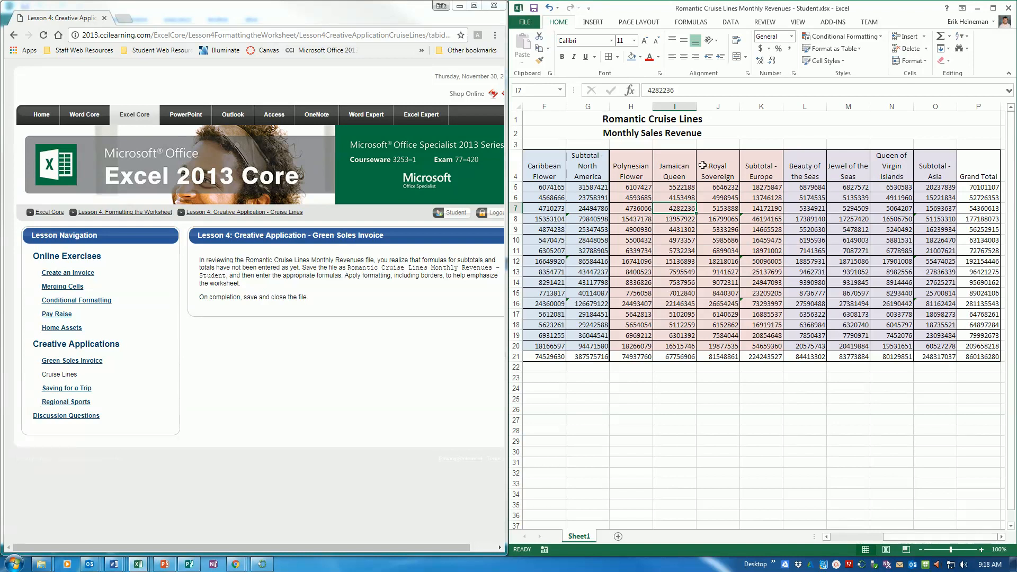
{"action": "left_click_drag", "start_coordinate": [639, 168], "coordinate": [763, 356]}
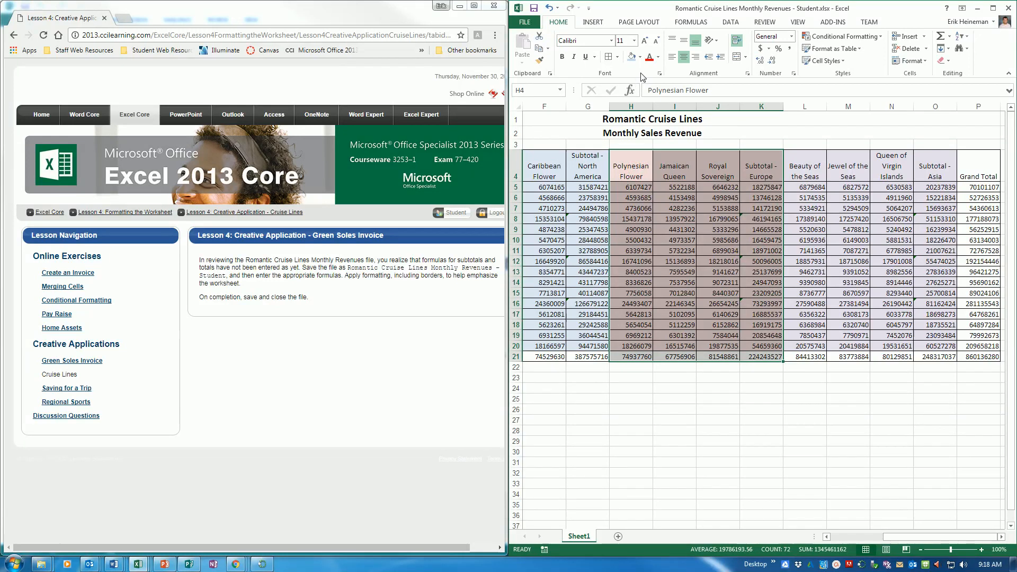
{"action": "left_click", "coordinate": [617, 58]}
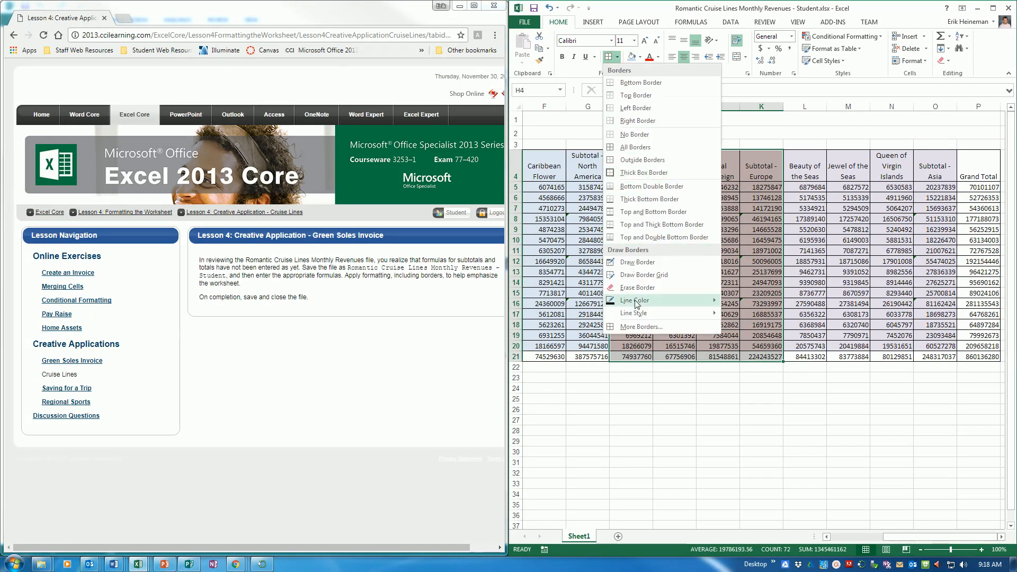
{"action": "left_click", "coordinate": [639, 327]}
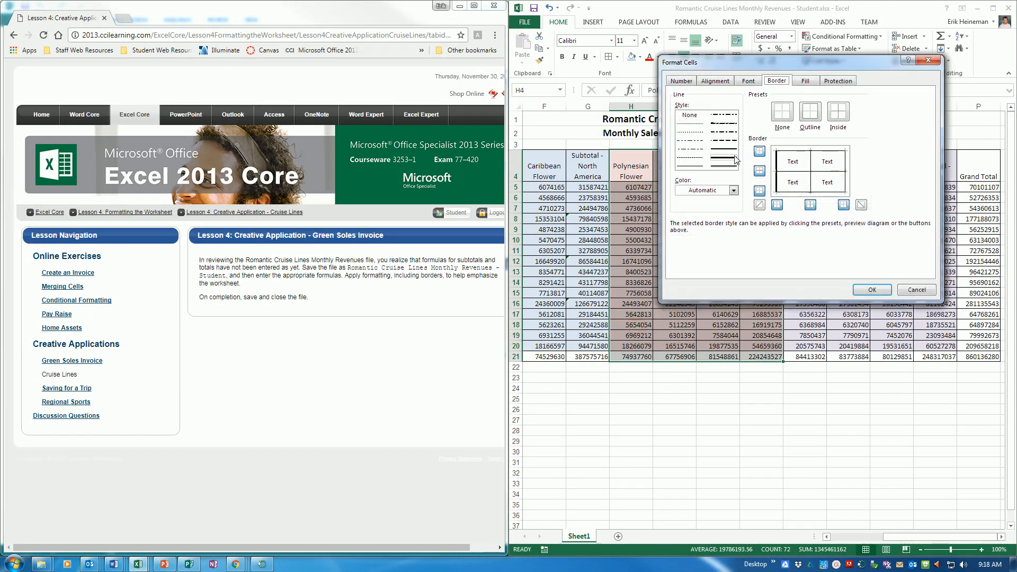
{"action": "left_click", "coordinate": [873, 290]}
Add a thick right border to the Asia block L4:O21
{"action": "left_click_drag", "start_coordinate": [813, 155], "coordinate": [957, 362]}
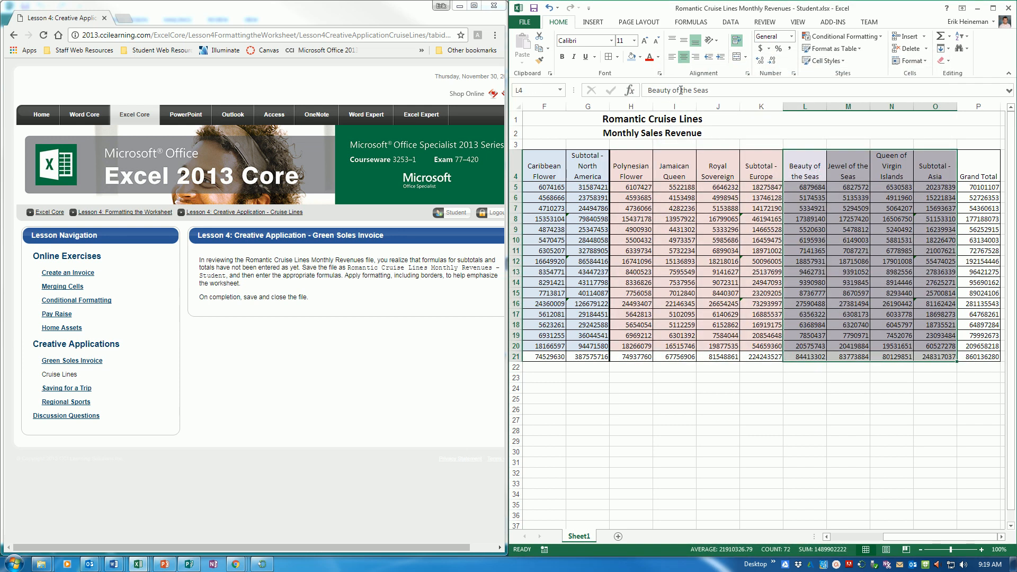
{"action": "left_click", "coordinate": [619, 61]}
{"action": "left_click", "coordinate": [636, 330]}
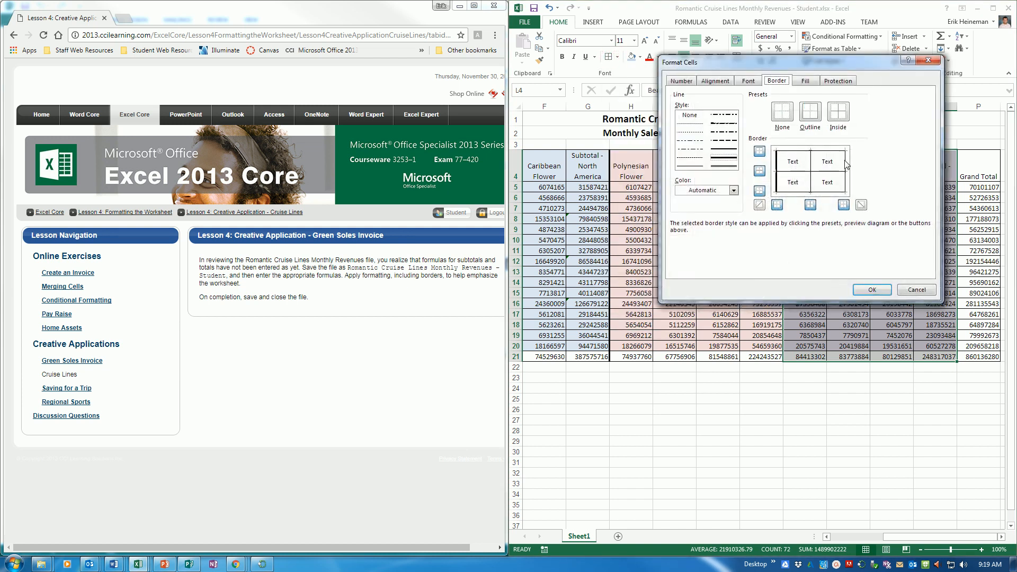
{"action": "left_click", "coordinate": [846, 164]}
{"action": "left_click", "coordinate": [873, 290]}
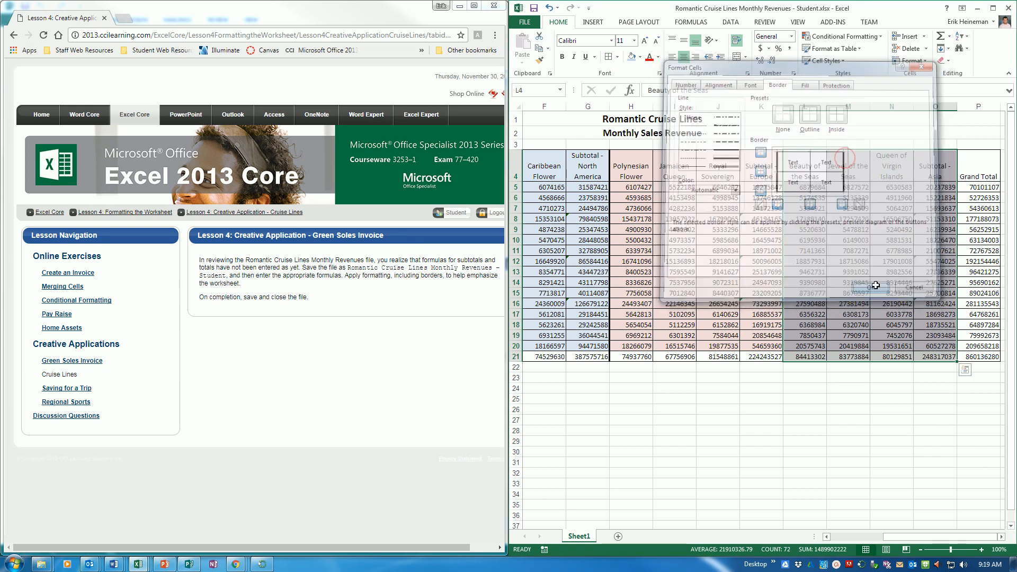
{"action": "left_click", "coordinate": [903, 282]}
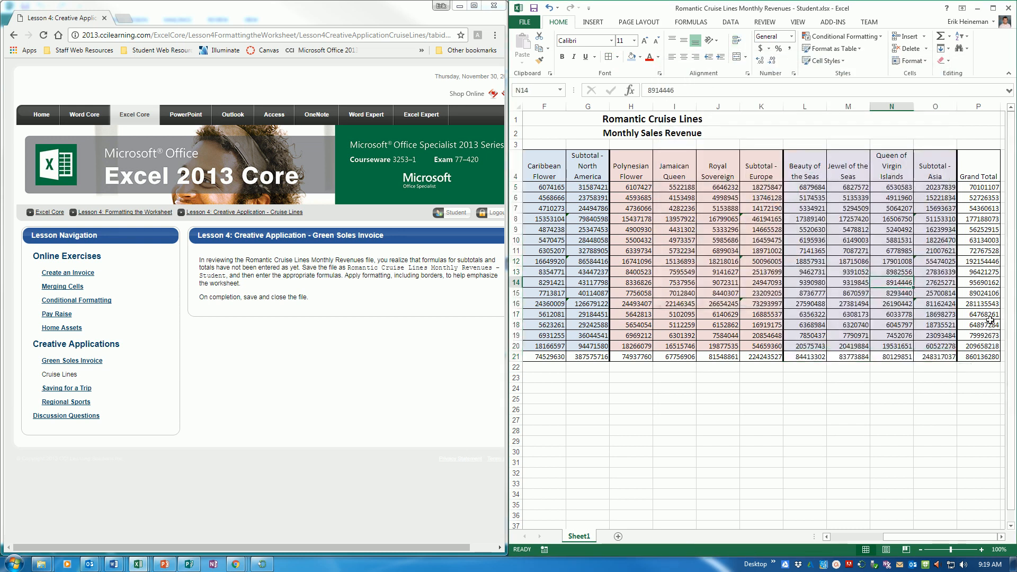
Add a thick bottom border to the figures in B5:P20, just above the Grand Total row
{"action": "left_click_drag", "start_coordinate": [995, 348], "coordinate": [593, 170]}
{"action": "left_click", "coordinate": [609, 57]}
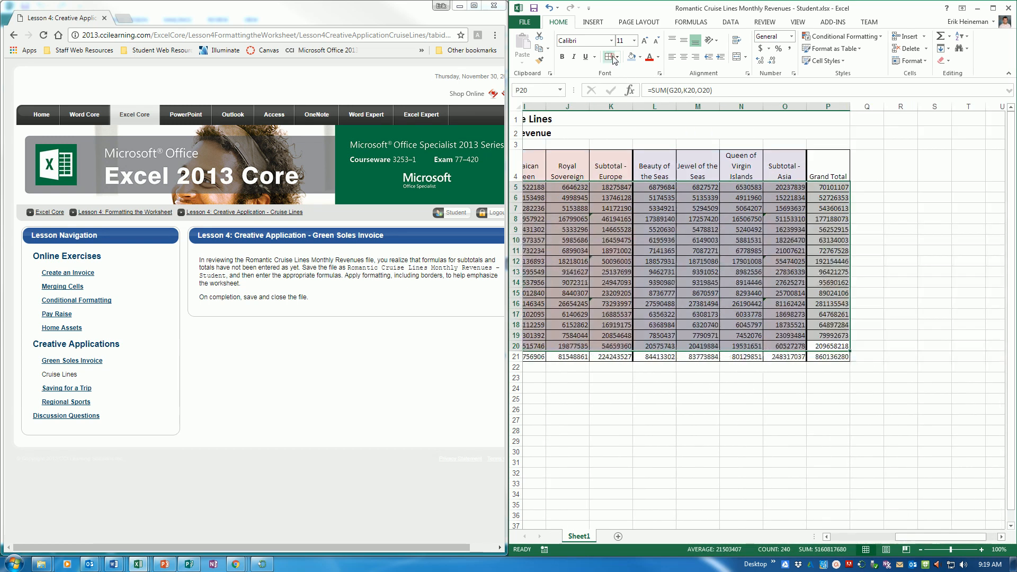
{"action": "left_click", "coordinate": [724, 158]}
{"action": "left_click", "coordinate": [792, 193]}
{"action": "left_click", "coordinate": [873, 290]}
{"action": "left_click", "coordinate": [761, 368]}
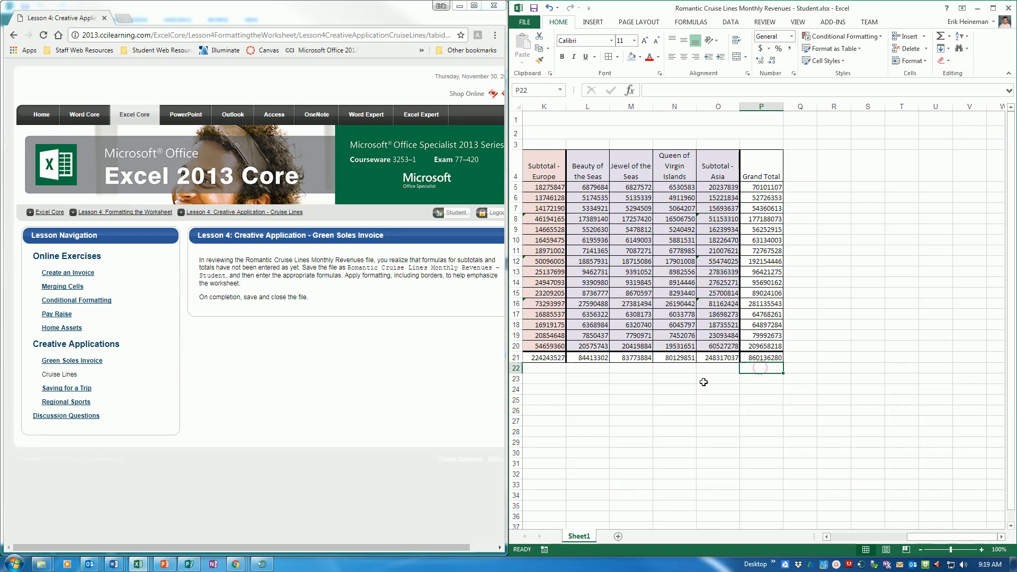
Add a thick bottom border to the Grand Total figures in B21:P21
{"action": "left_click", "coordinate": [758, 357]}
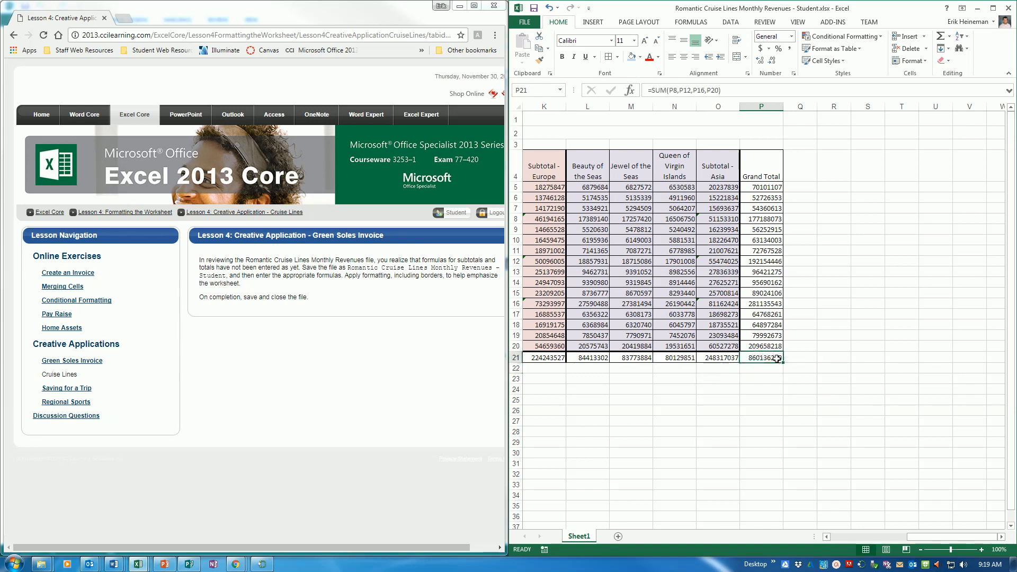
{"action": "left_click_drag", "start_coordinate": [779, 362], "coordinate": [583, 358]}
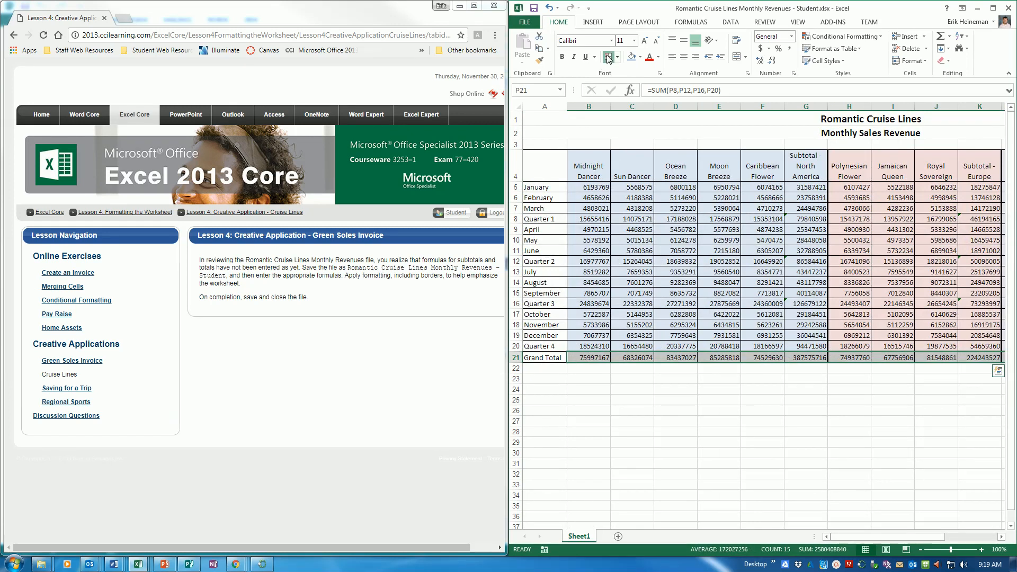
{"action": "key", "text": "ctrl+1"}
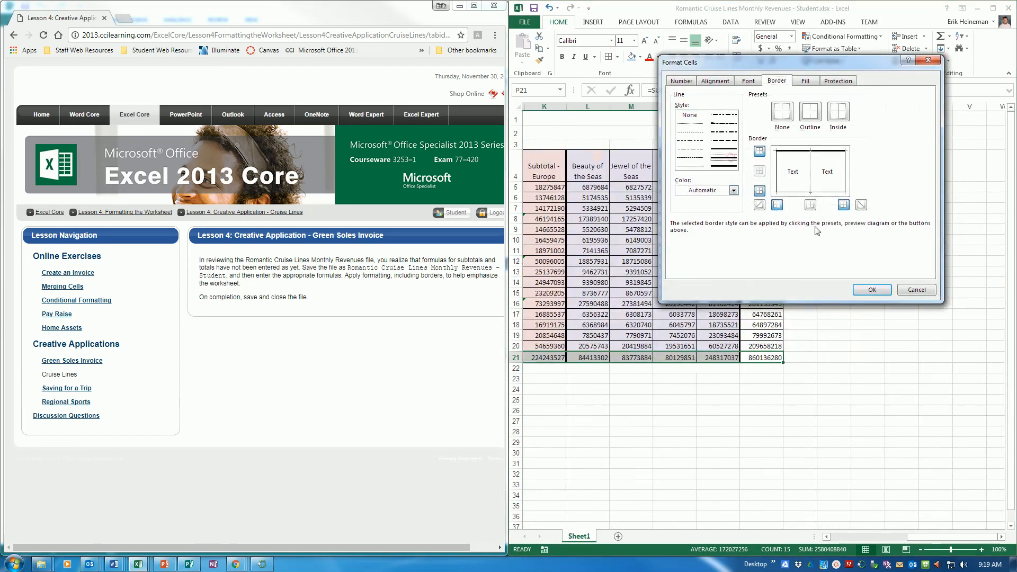
{"action": "left_click", "coordinate": [794, 191]}
{"action": "left_click", "coordinate": [873, 289]}
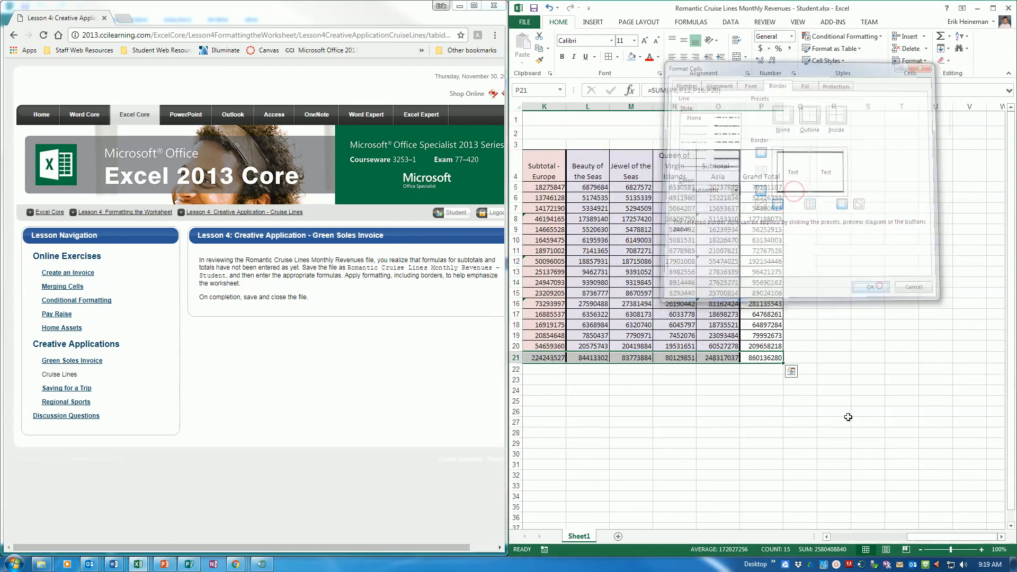
Add thick top and bottom borders to the Grand Total label in A21
{"action": "left_click", "coordinate": [883, 536]}
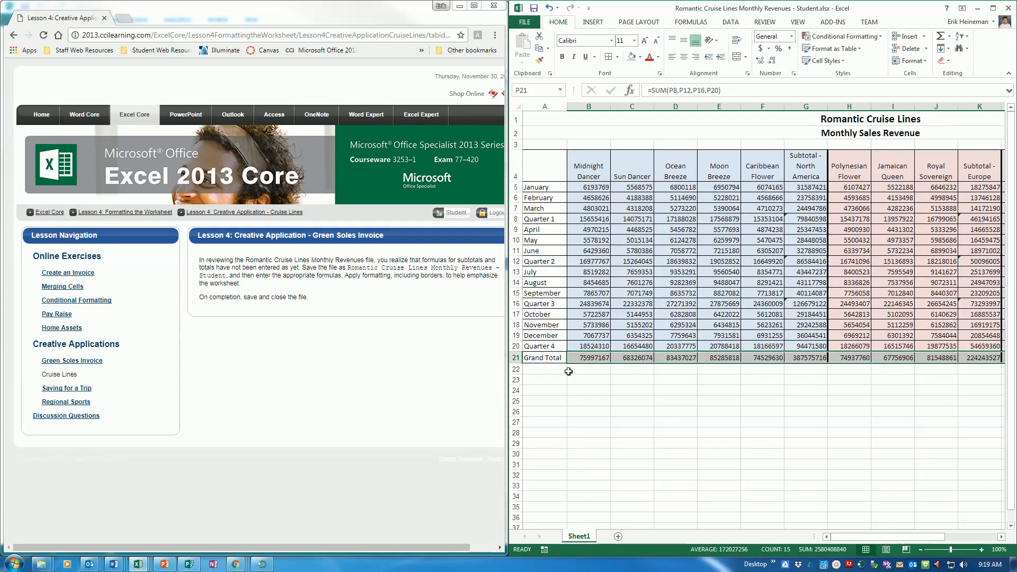
{"action": "left_click", "coordinate": [546, 357]}
{"action": "key", "text": "ctrl+1"}
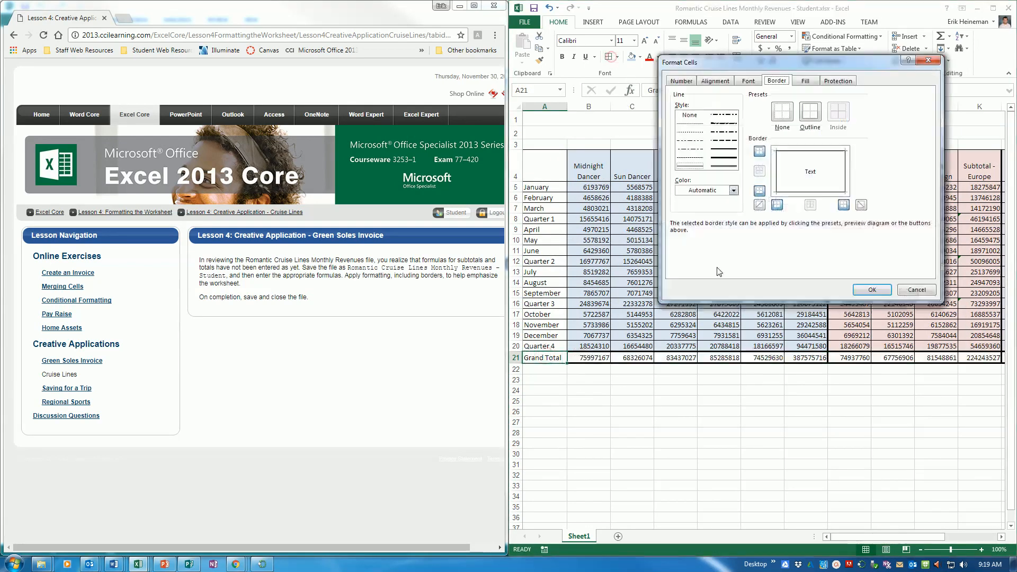
{"action": "left_click", "coordinate": [729, 153]}
{"action": "left_click", "coordinate": [788, 153]}
{"action": "left_click", "coordinate": [806, 192]}
{"action": "left_click", "coordinate": [871, 292]}
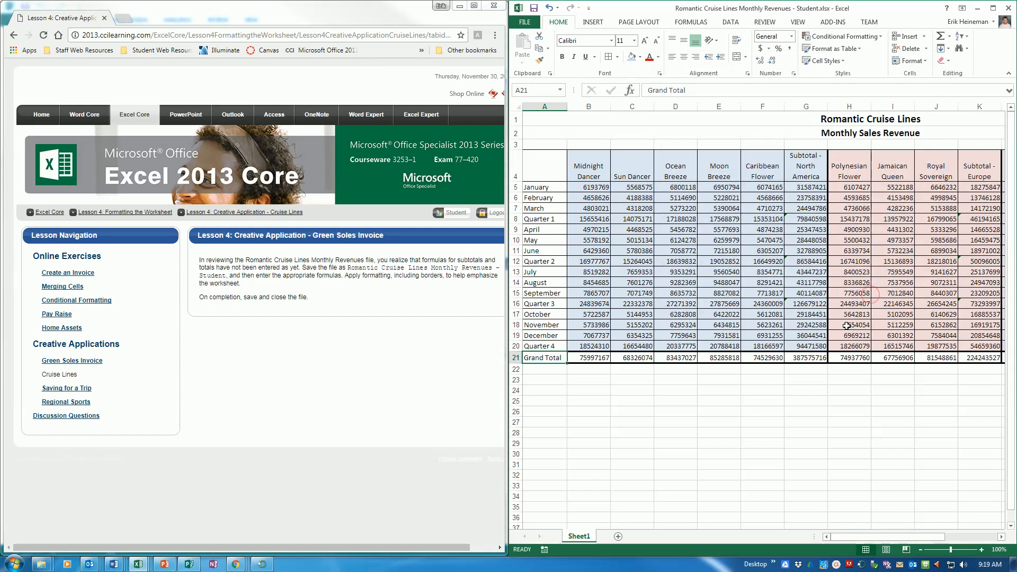
{"action": "left_click", "coordinate": [666, 317]}
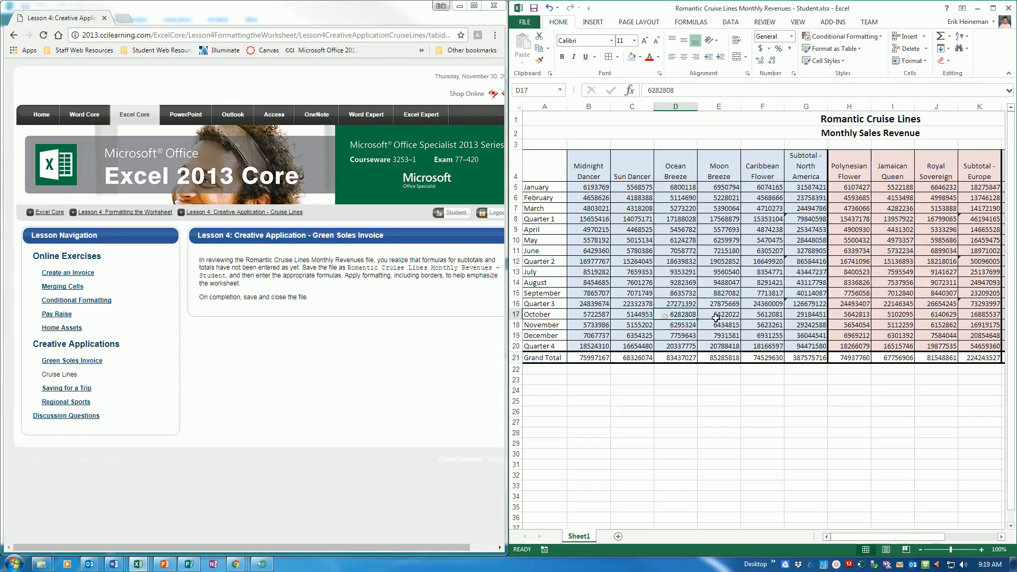
Add a thick left border to the North America block B4:G21, separating it from the month labels
{"action": "left_click", "coordinate": [576, 358]}
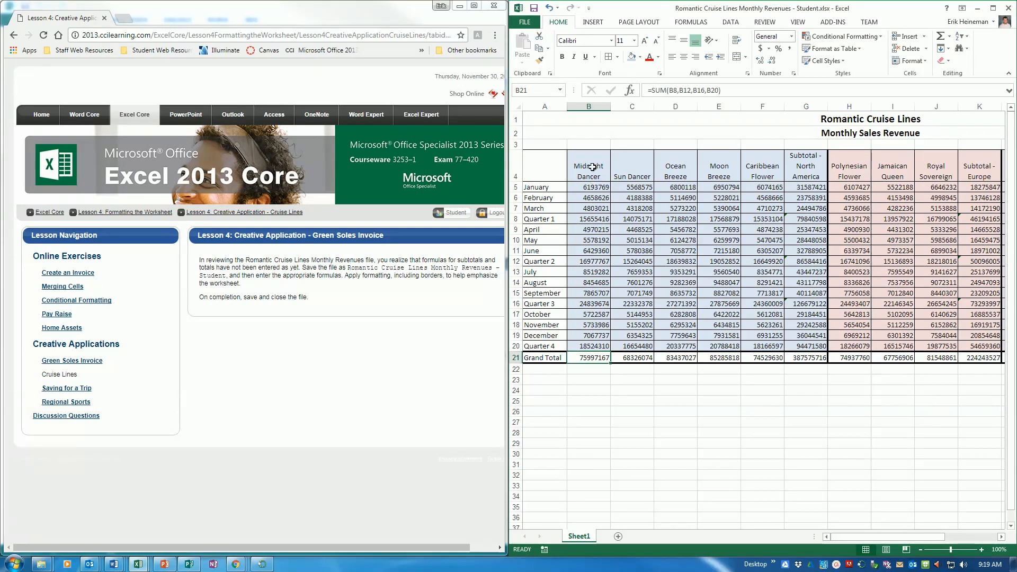
{"action": "left_click_drag", "start_coordinate": [605, 167], "coordinate": [811, 358]}
{"action": "left_click", "coordinate": [610, 57]}
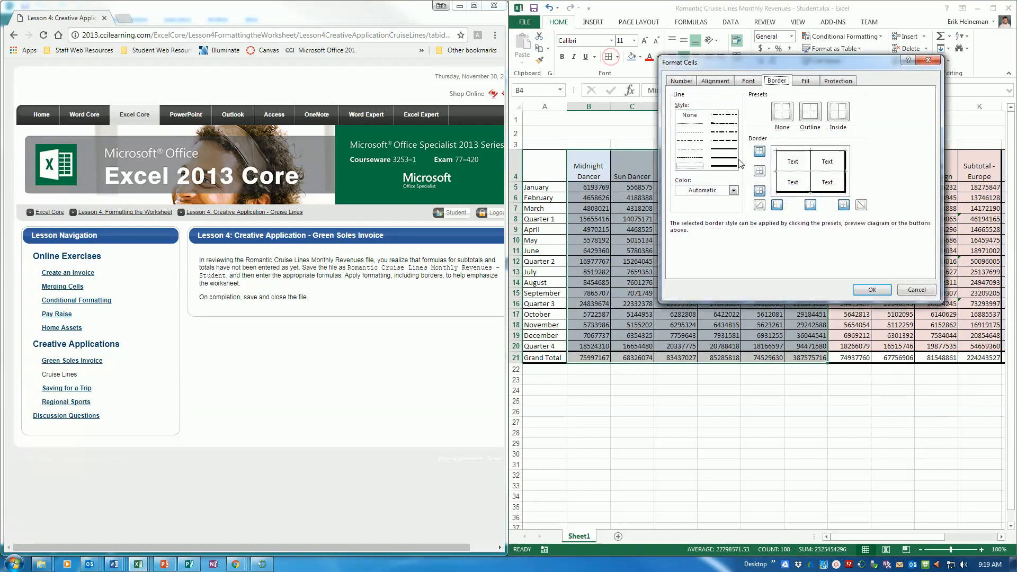
{"action": "left_click", "coordinate": [735, 158]}
{"action": "left_click", "coordinate": [778, 160]}
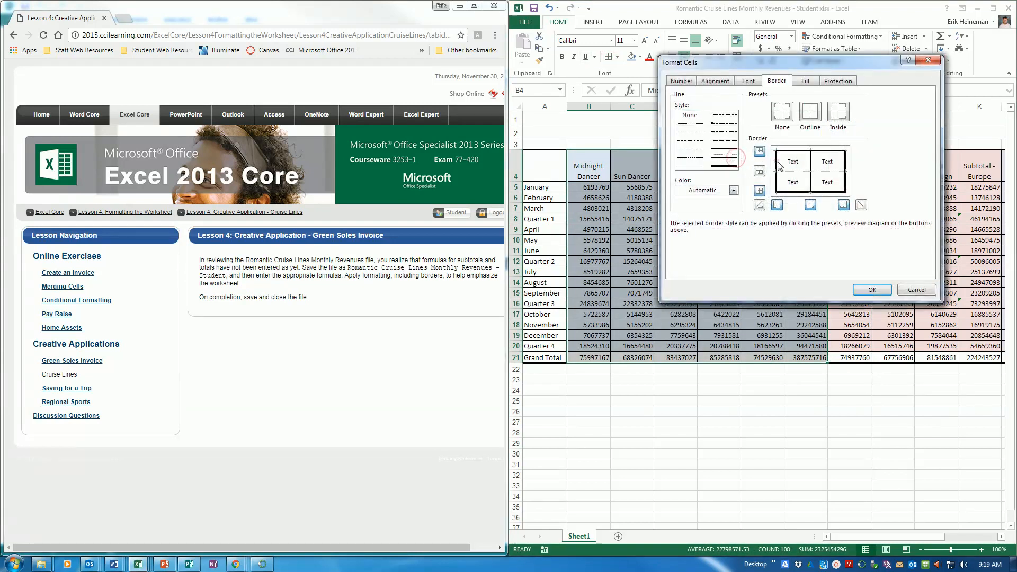
{"action": "left_click", "coordinate": [870, 290]}
{"action": "left_click", "coordinate": [722, 242]}
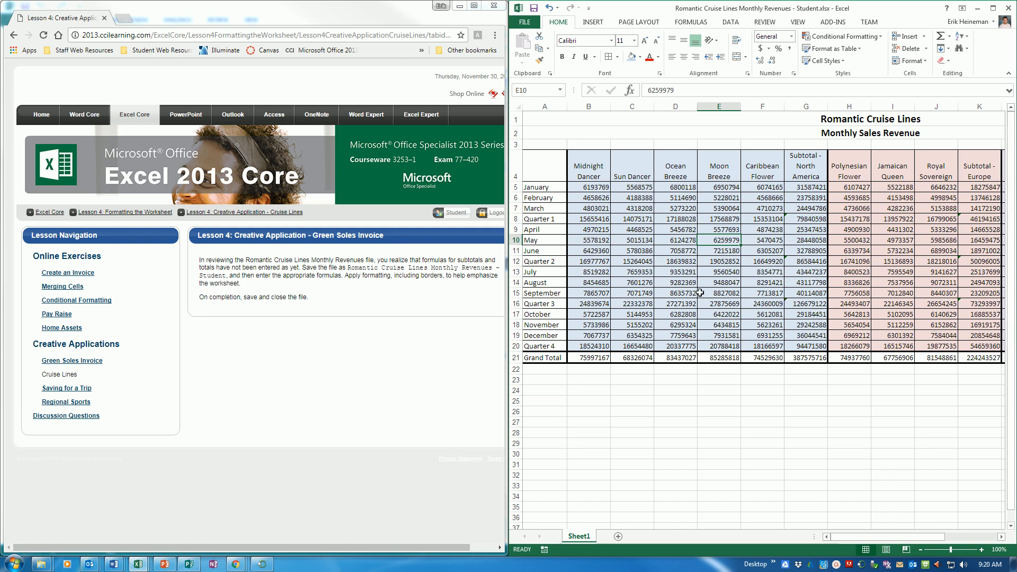
Apply the Accounting format with no decimal places to the quarterly totals in rows 8, 12, 16 and 20 and the Grand Total row, columns B:P
{"action": "left_click", "coordinate": [602, 210]}
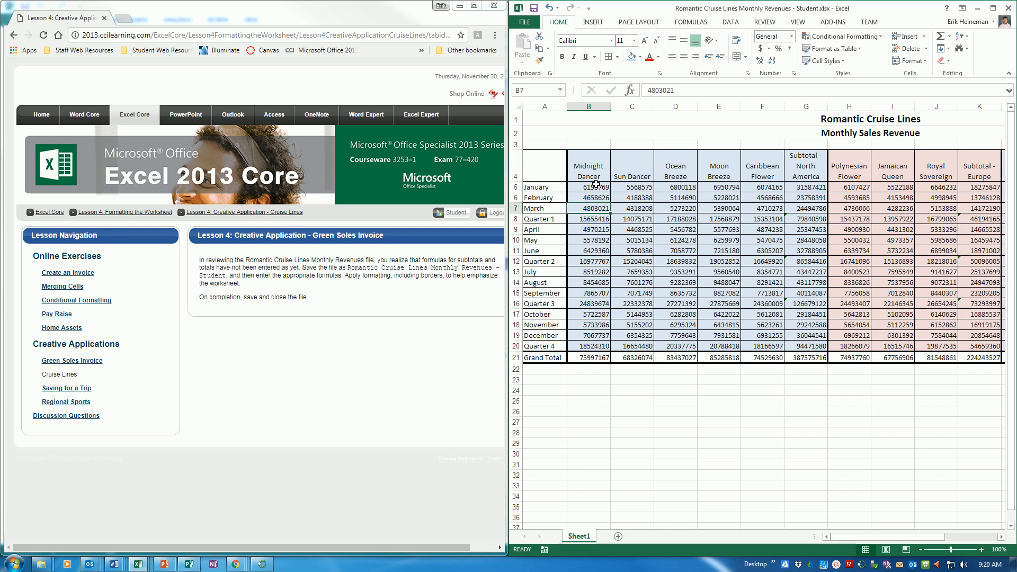
{"action": "left_click", "coordinate": [592, 221]}
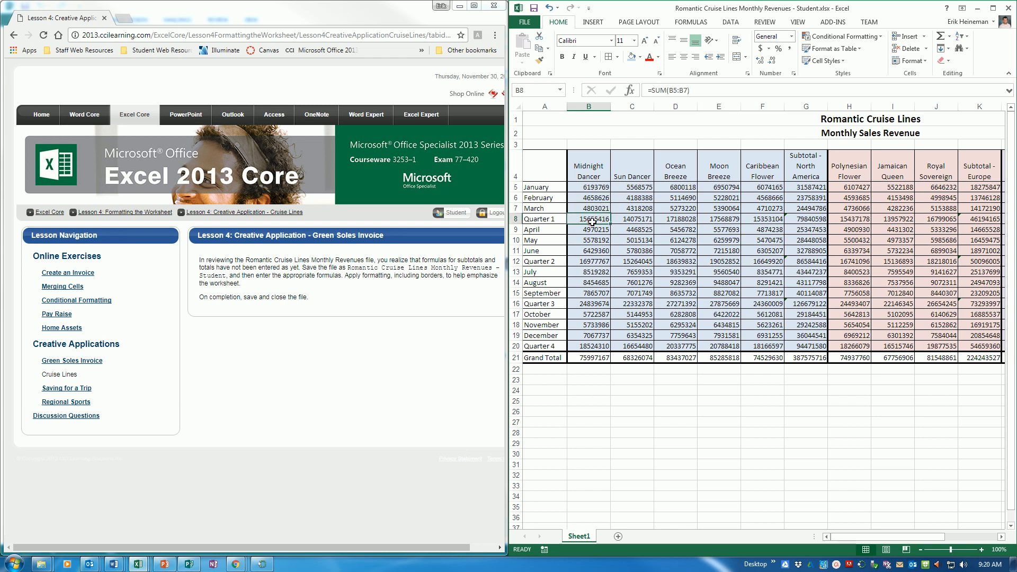
{"action": "left_click_drag", "start_coordinate": [580, 218], "coordinate": [931, 219]}
{"action": "left_click_drag", "start_coordinate": [947, 263], "coordinate": [939, 218]}
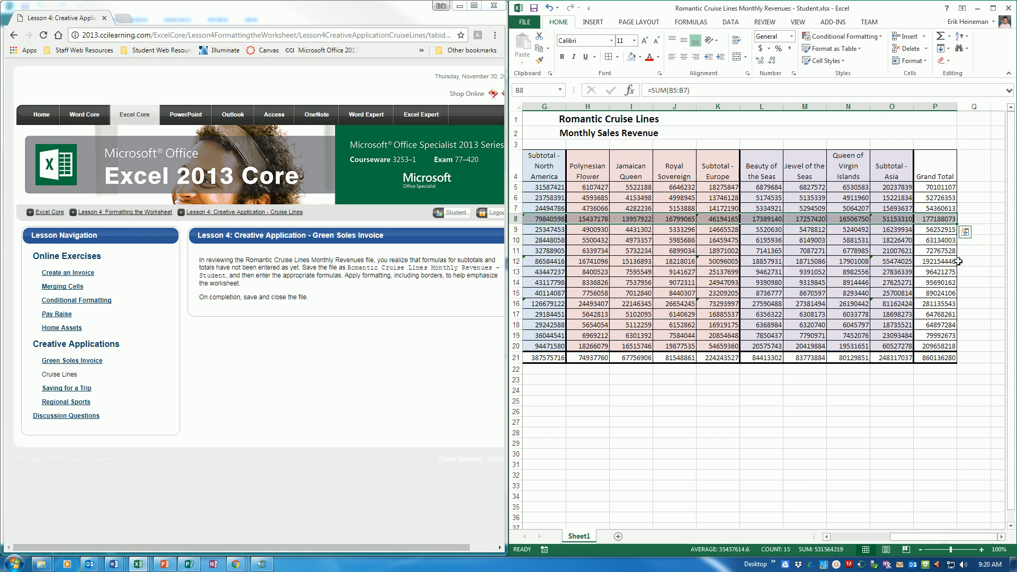
{"action": "left_click_drag", "start_coordinate": [917, 537], "coordinate": [859, 537]}
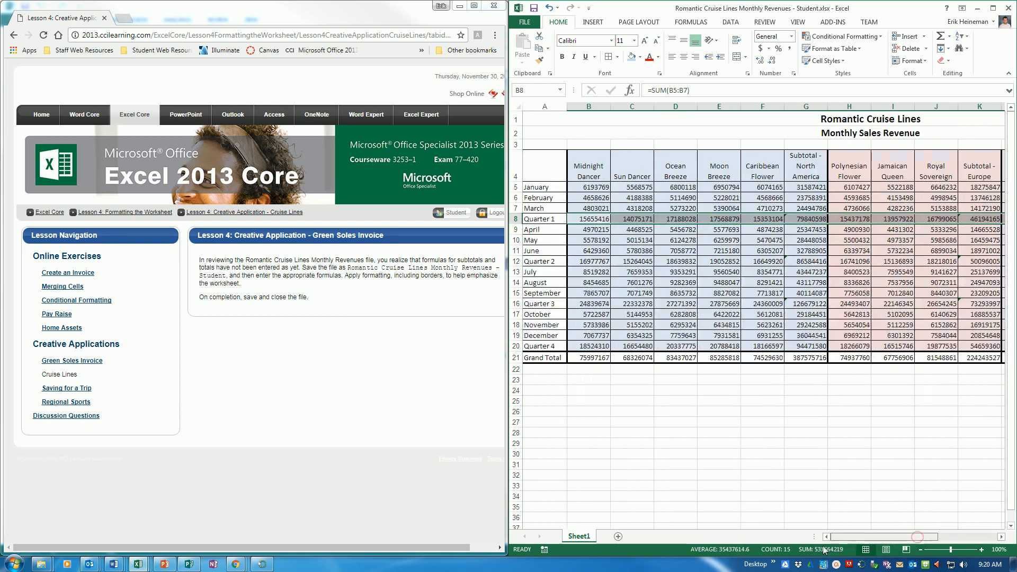
{"action": "left_click_drag", "start_coordinate": [586, 262], "coordinate": [939, 263]}
{"action": "left_click_drag", "start_coordinate": [987, 537], "coordinate": [935, 536]}
{"action": "left_click_drag", "start_coordinate": [583, 305], "coordinate": [952, 303]}
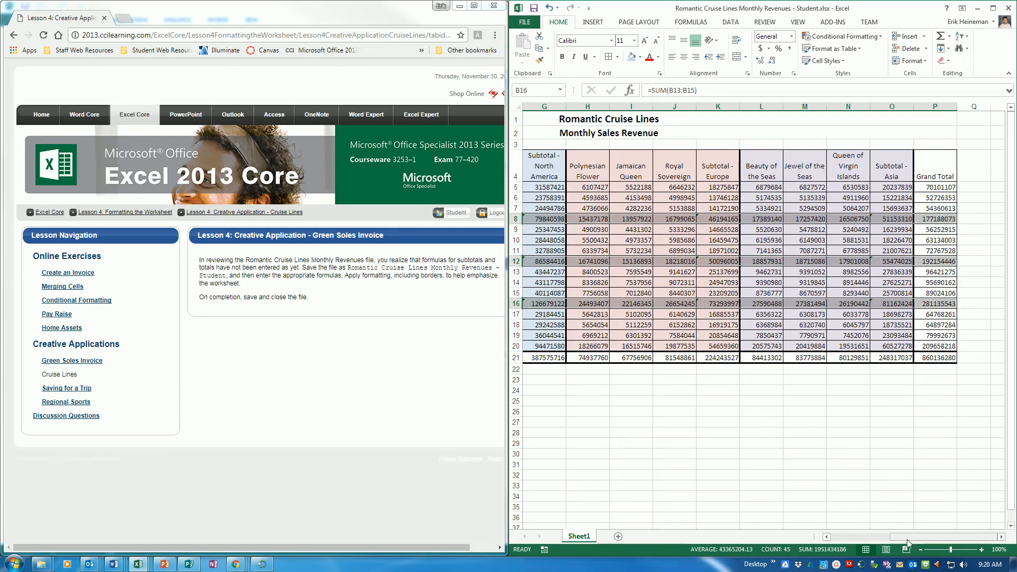
{"action": "left_click_drag", "start_coordinate": [901, 537], "coordinate": [843, 536]}
{"action": "left_click_drag", "start_coordinate": [592, 348], "coordinate": [946, 347]}
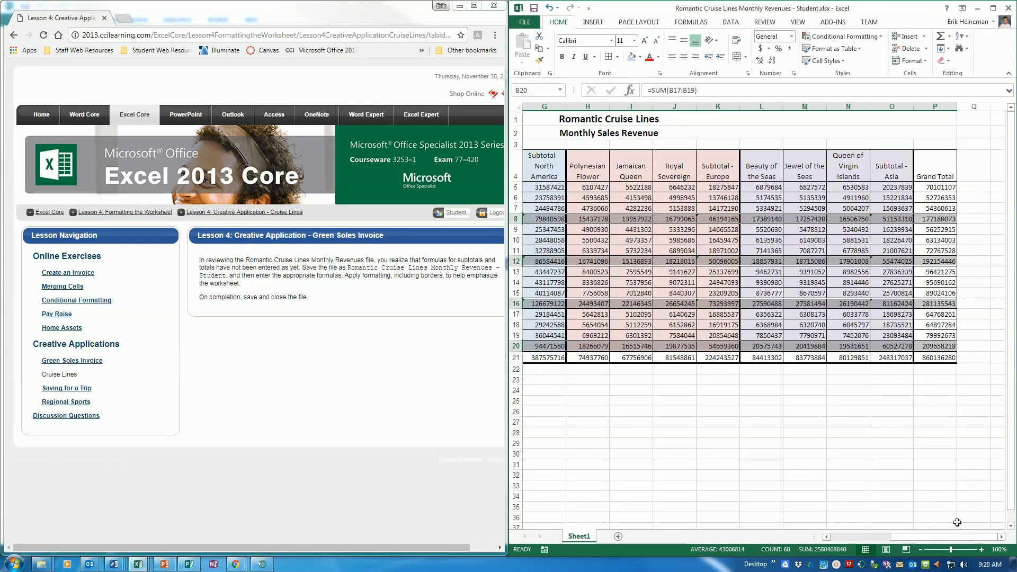
{"action": "left_click_drag", "start_coordinate": [954, 537], "coordinate": [896, 537]}
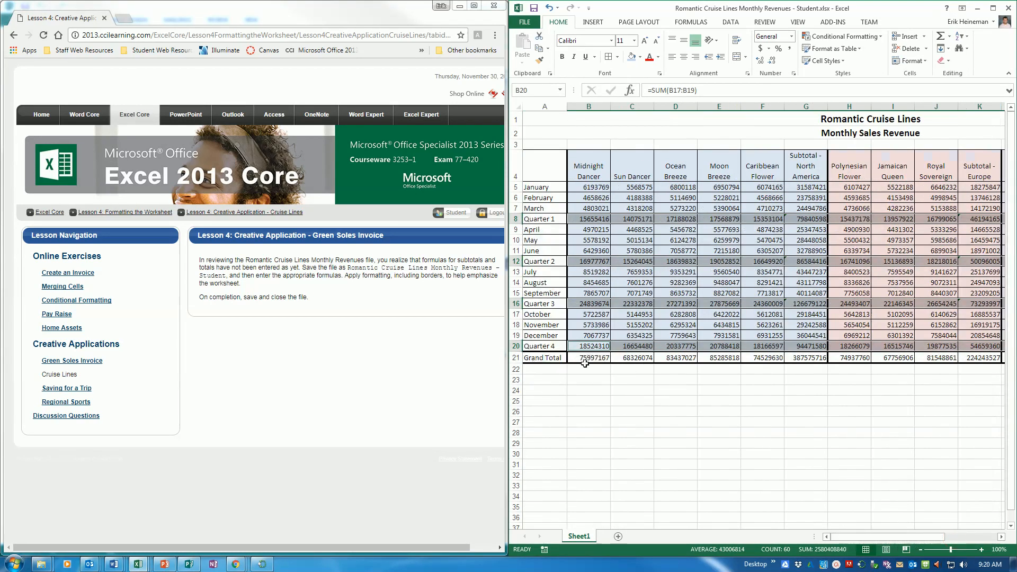
{"action": "left_click_drag", "start_coordinate": [589, 361], "coordinate": [984, 360]}
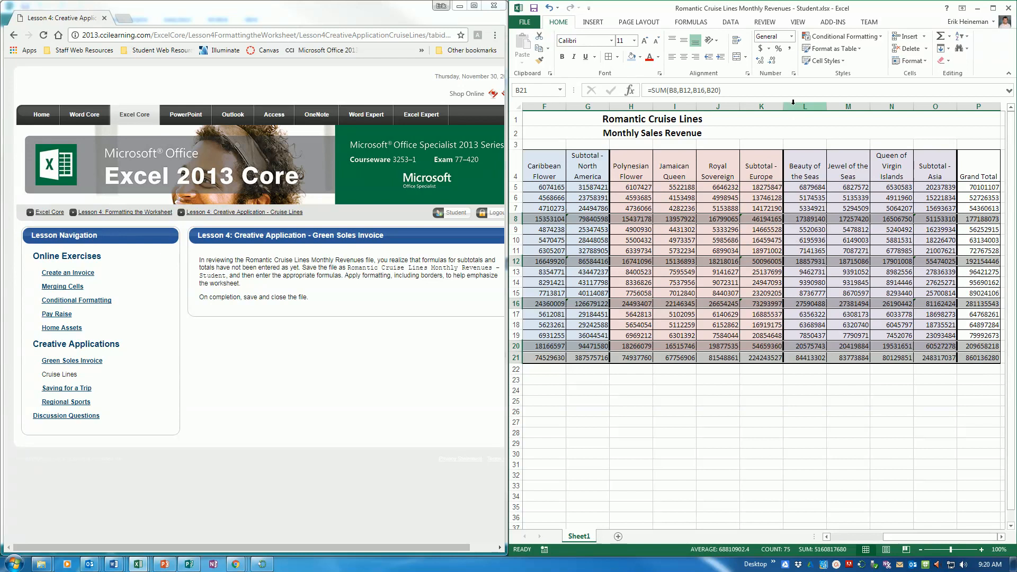
{"action": "left_click", "coordinate": [792, 36]}
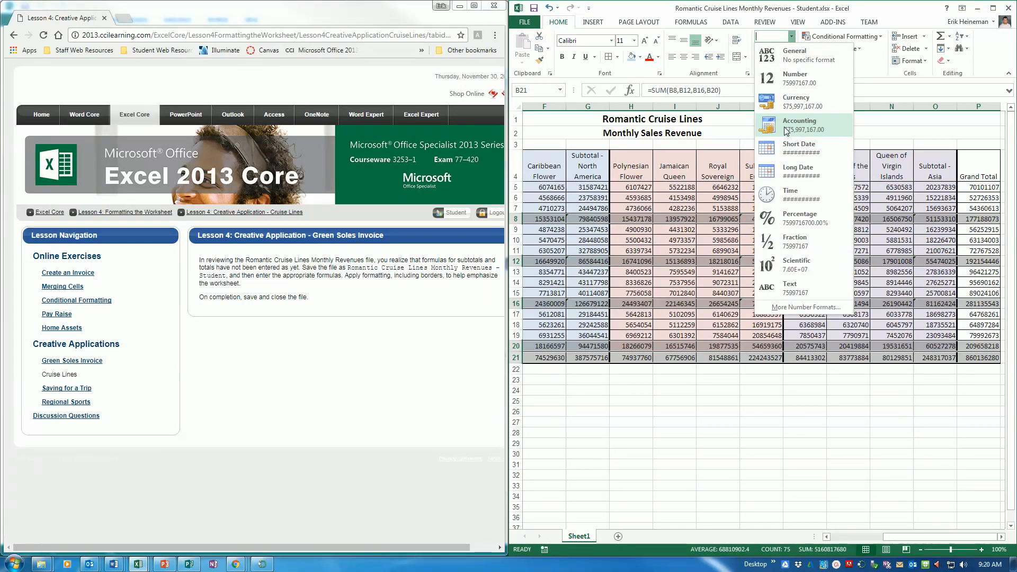
{"action": "left_click", "coordinate": [786, 131]}
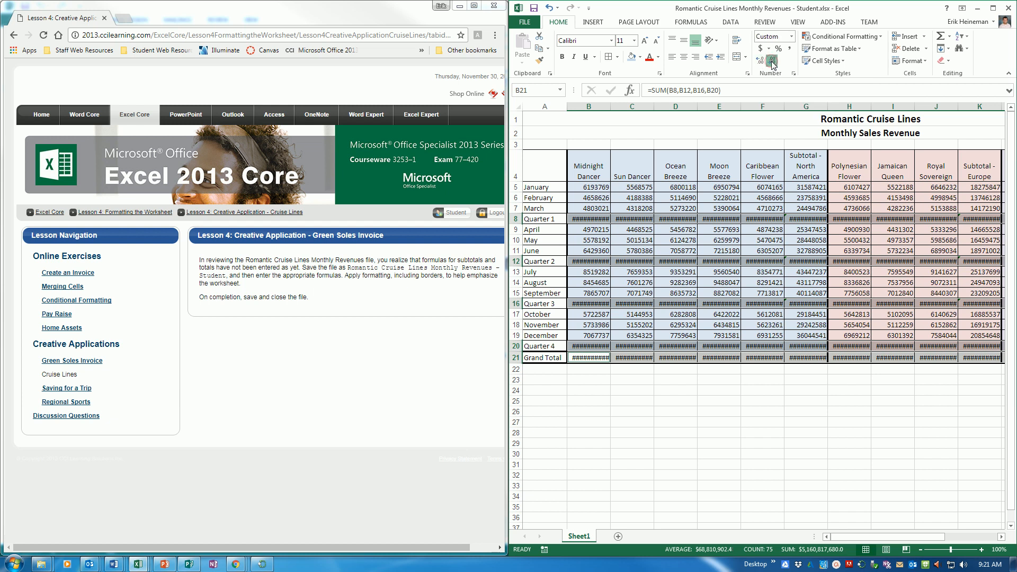
{"action": "left_click", "coordinate": [772, 61]}
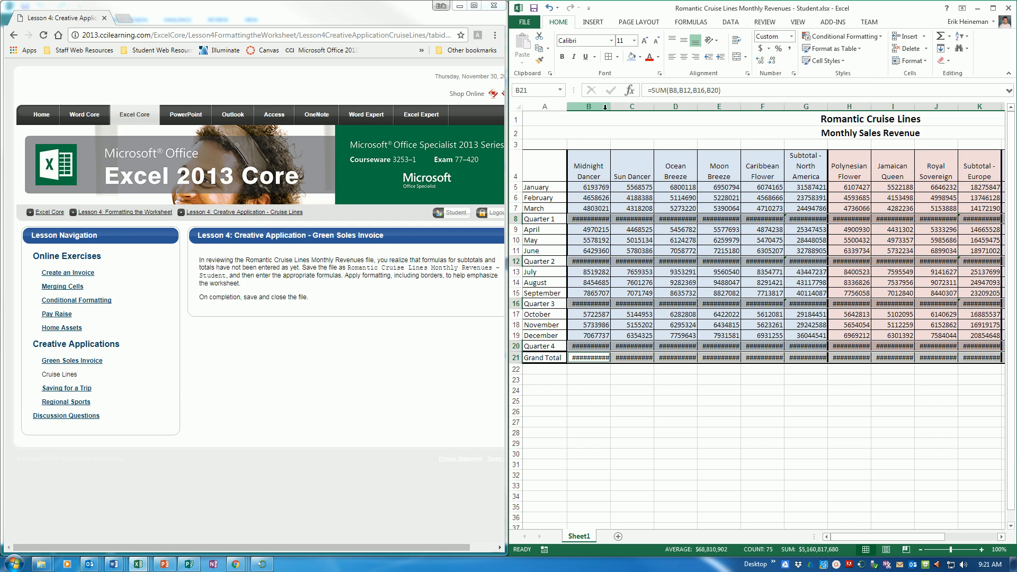
Widen columns B through P equally so the currency-formatted totals fit in their cells
{"action": "left_click_drag", "start_coordinate": [588, 105], "coordinate": [991, 130]}
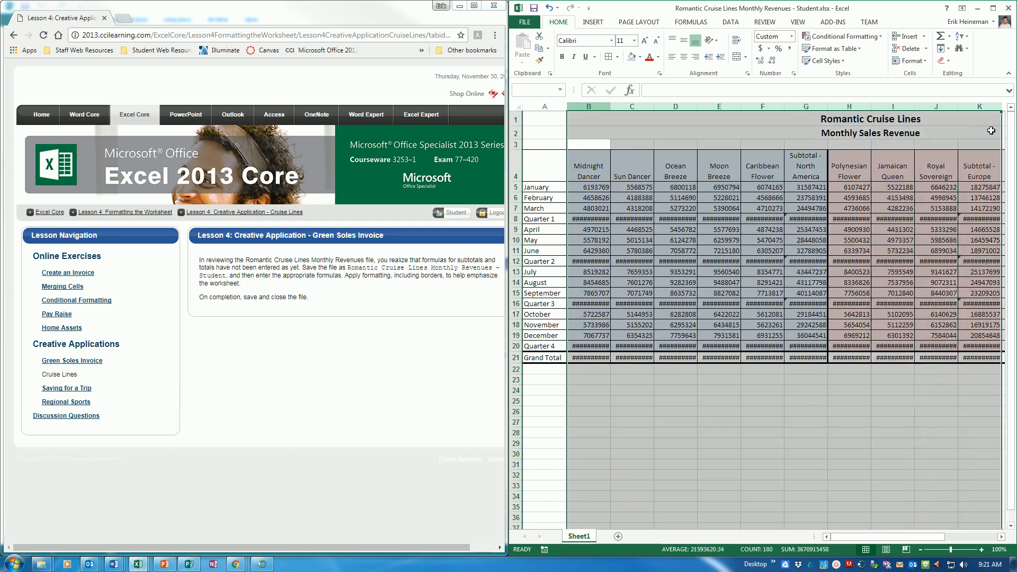
{"action": "left_click_drag", "start_coordinate": [610, 106], "coordinate": [617, 107]}
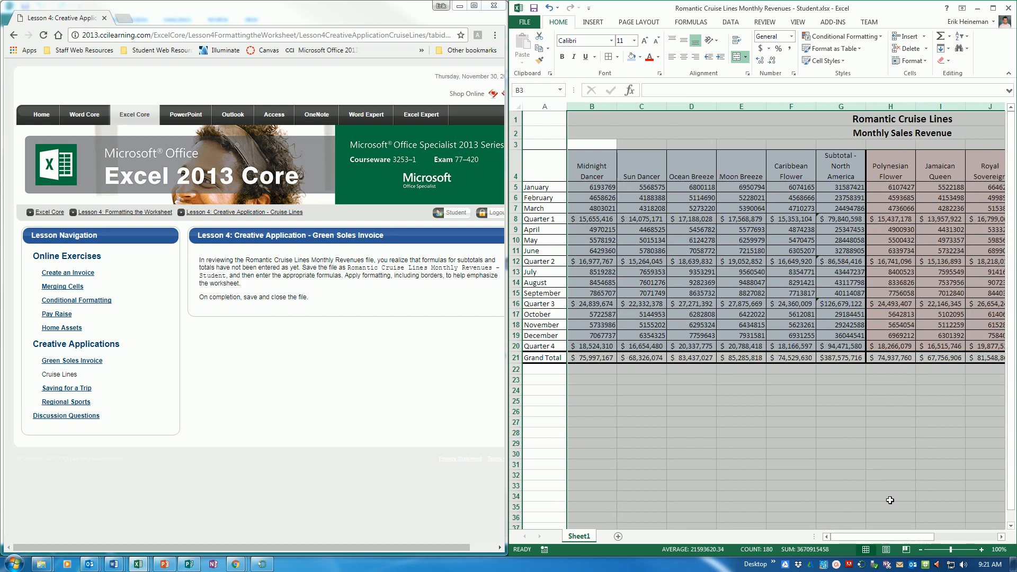
{"action": "left_click_drag", "start_coordinate": [895, 537], "coordinate": [958, 540]}
{"action": "left_click_drag", "start_coordinate": [799, 104], "coordinate": [978, 105]}
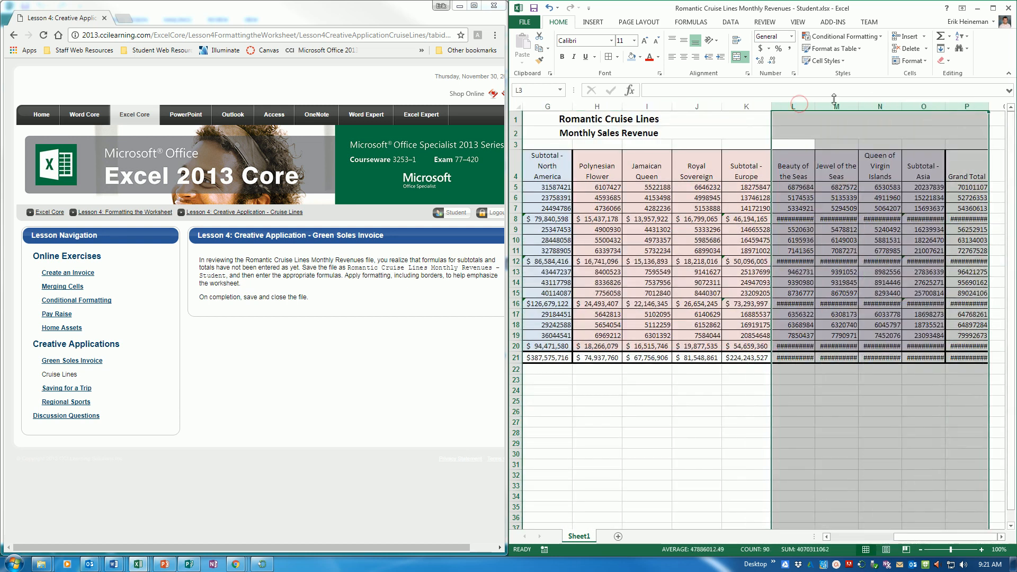
{"action": "left_click_drag", "start_coordinate": [814, 102], "coordinate": [819, 102]}
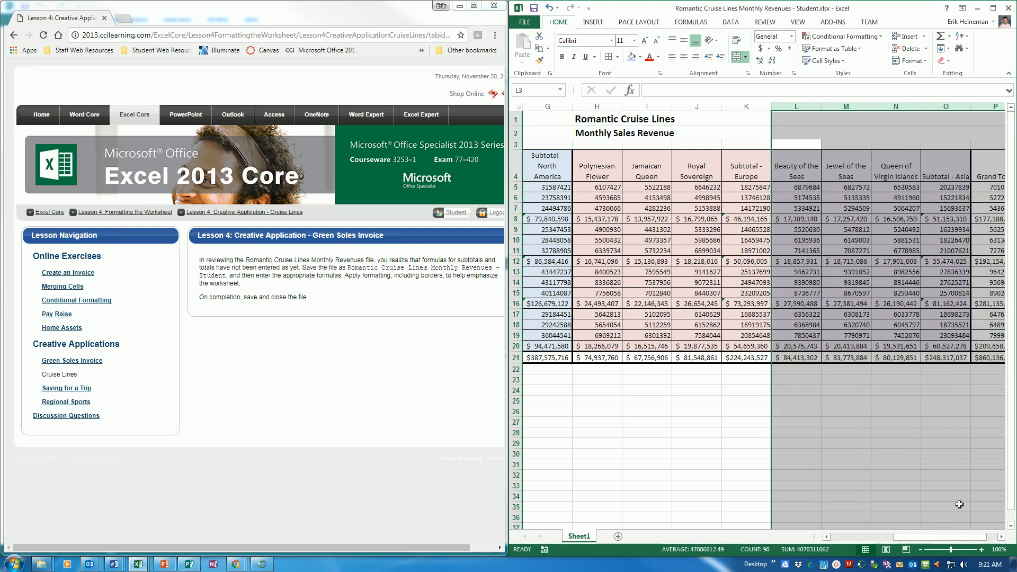
{"action": "left_click_drag", "start_coordinate": [937, 537], "coordinate": [962, 537]}
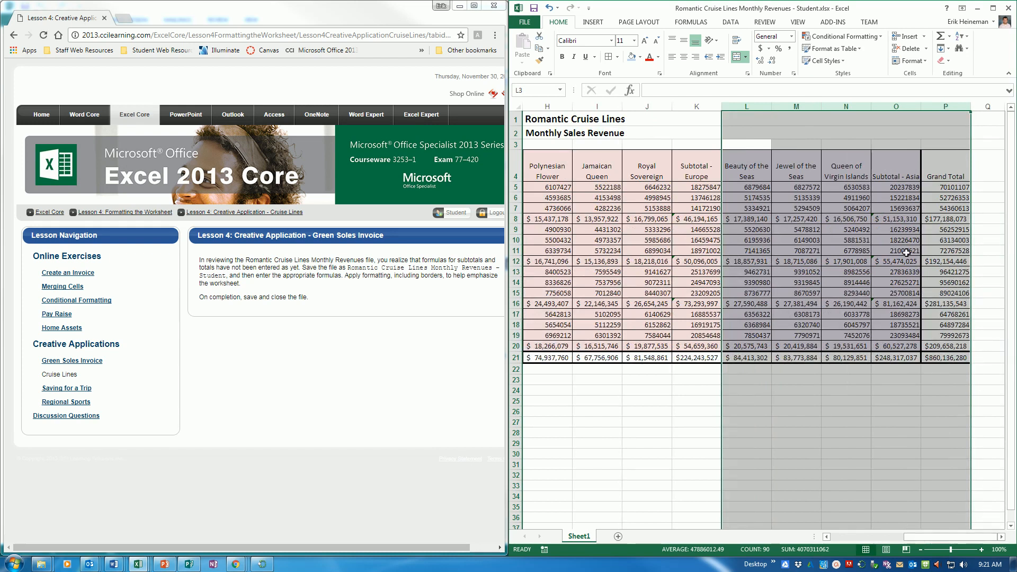
Bold the quarterly totals in rows 8, 12, 16 and 20, the Grand Total figures in B21:P21, and the monthly figures in the Grand Total column
{"action": "left_click", "coordinate": [944, 208]}
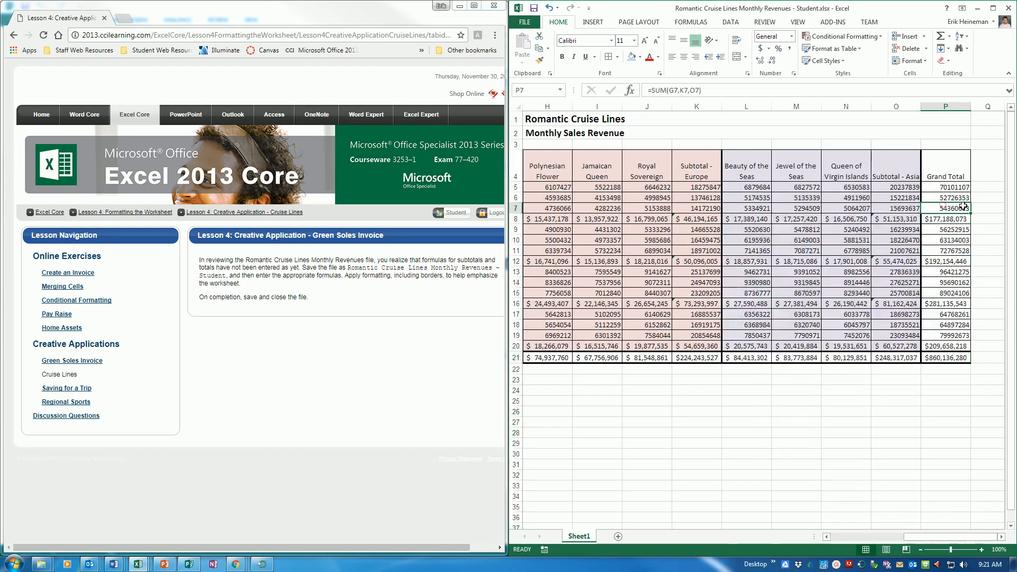
{"action": "left_click", "coordinate": [954, 218]}
{"action": "scroll", "coordinate": [963, 530], "scroll_direction": "left", "scroll_amount": 5}
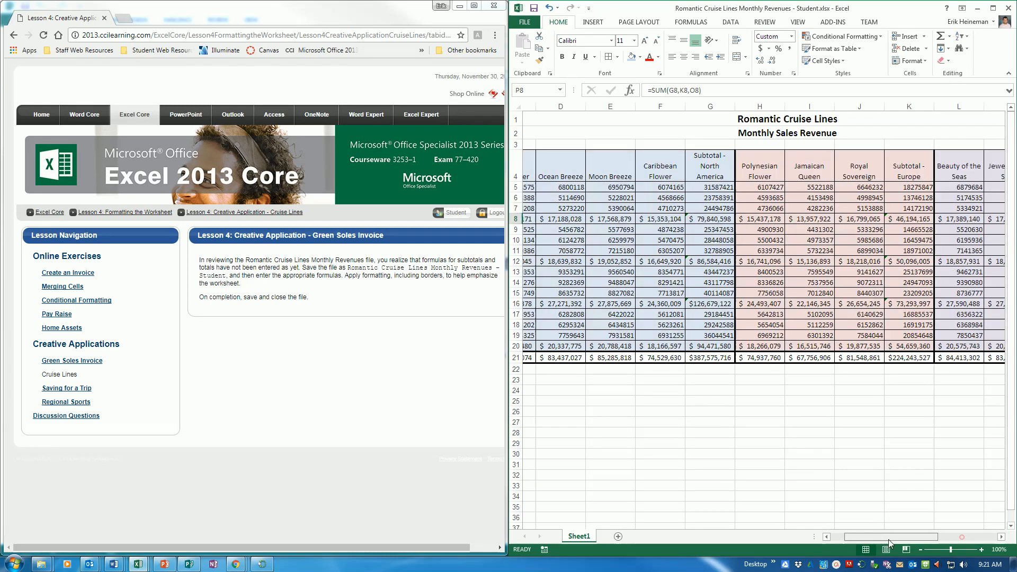
{"action": "left_click", "coordinate": [607, 220]}
{"action": "left_click_drag", "start_coordinate": [607, 223], "coordinate": [987, 221]}
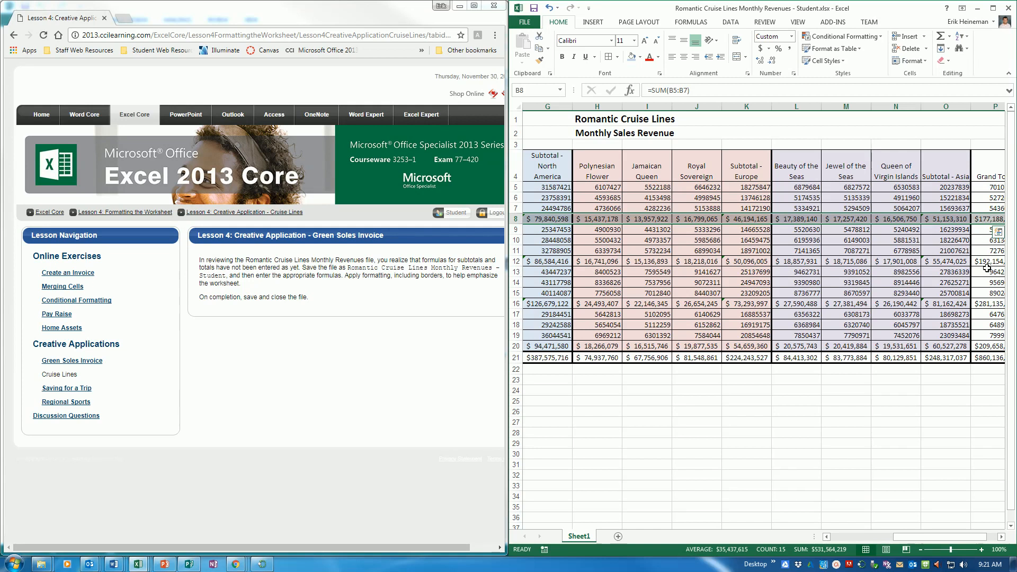
{"action": "left_click_drag", "start_coordinate": [991, 262], "coordinate": [589, 263]}
{"action": "left_click_drag", "start_coordinate": [588, 303], "coordinate": [946, 304]}
{"action": "left_click_drag", "start_coordinate": [948, 346], "coordinate": [573, 353]}
{"action": "left_click_drag", "start_coordinate": [901, 536], "coordinate": [999, 539]}
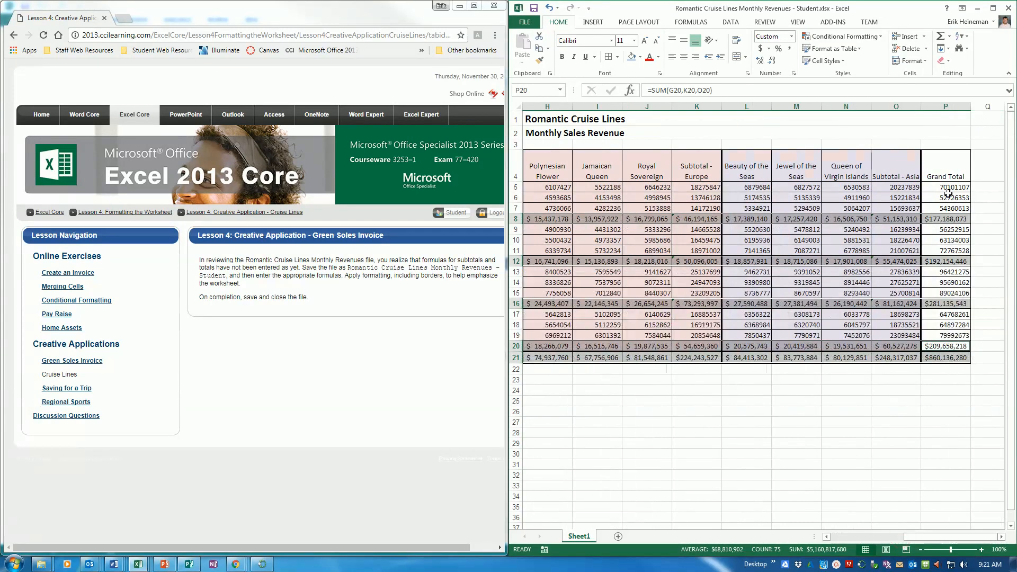
{"action": "left_click_drag", "start_coordinate": [949, 189], "coordinate": [959, 335]}
{"action": "left_click", "coordinate": [563, 57]}
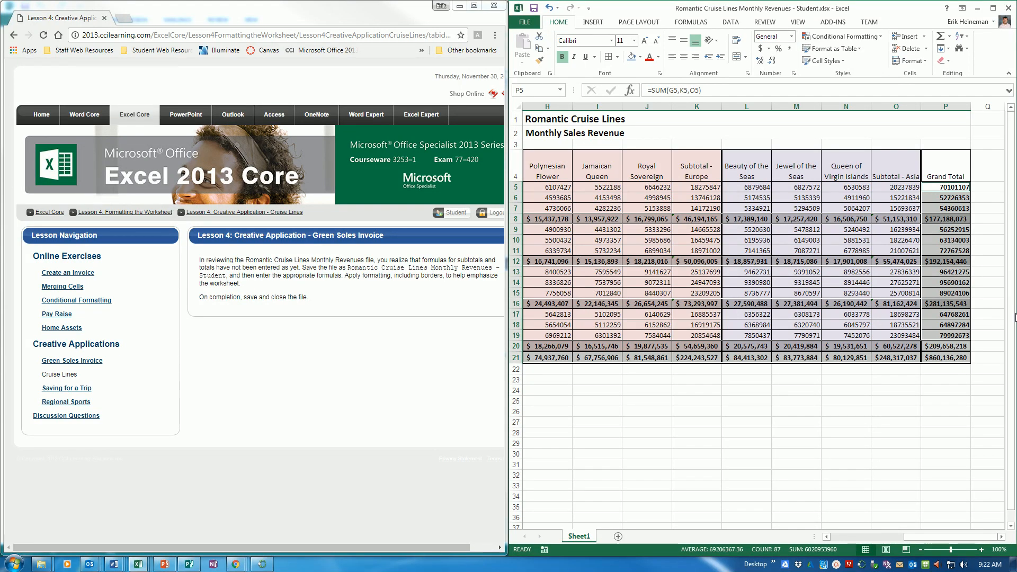
{"action": "left_click", "coordinate": [940, 197]}
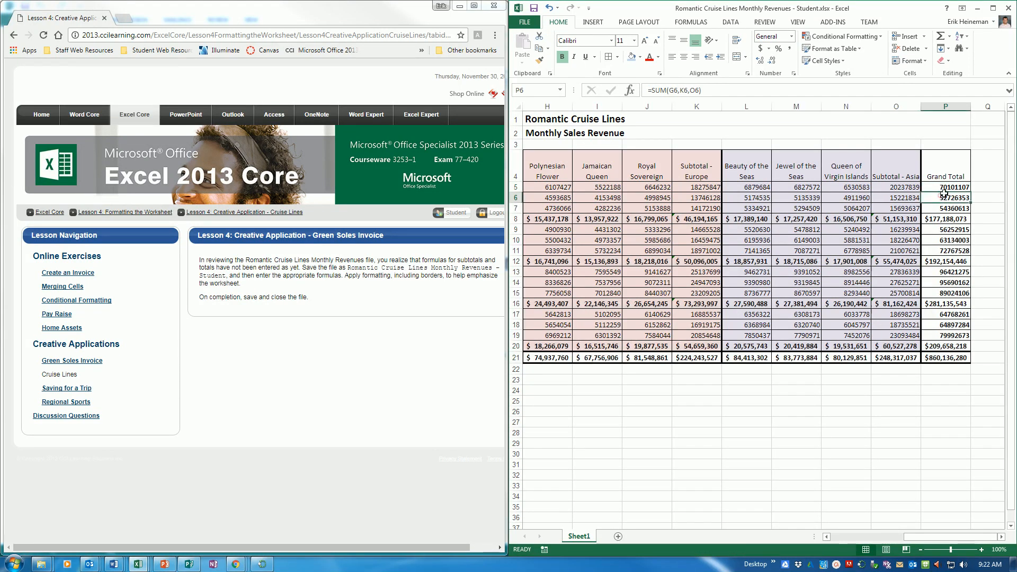
Apply the comma style with no decimal places to the monthly figures in columns B:O, leaving out the quarterly total rows
{"action": "left_click_drag", "start_coordinate": [939, 539], "coordinate": [848, 535]}
{"action": "left_click_drag", "start_coordinate": [604, 187], "coordinate": [587, 335]}
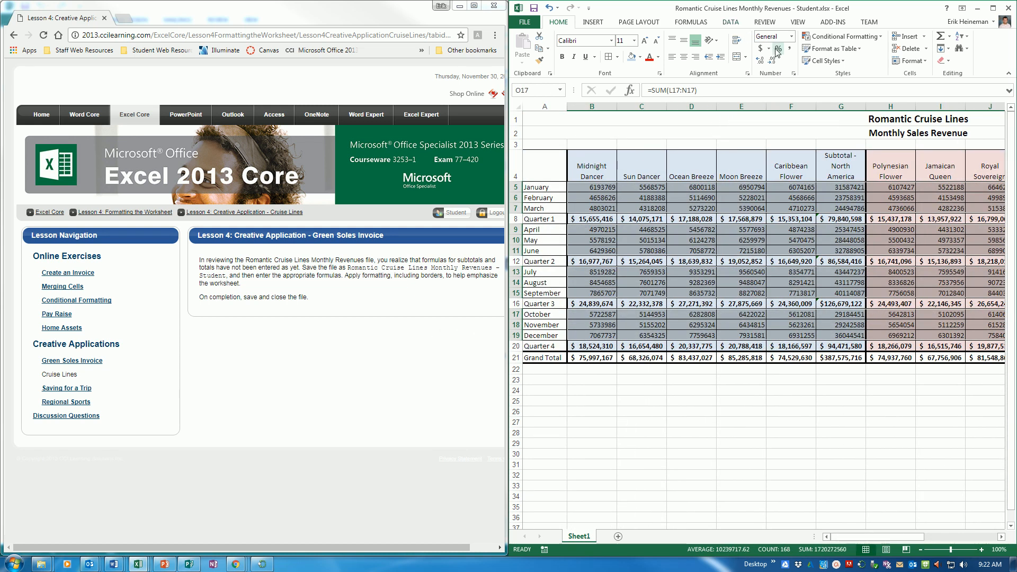
{"action": "left_click", "coordinate": [791, 50]}
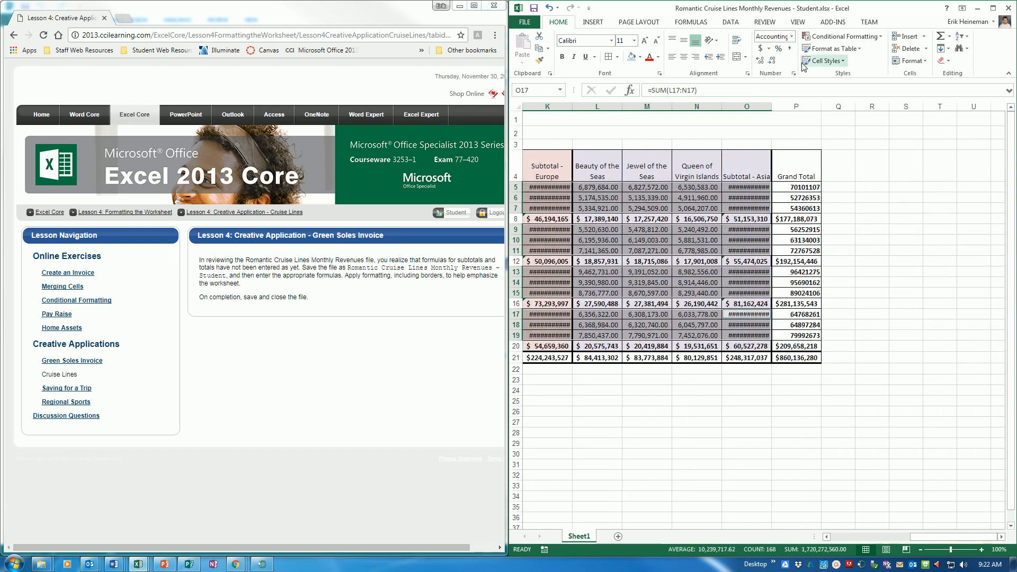
{"action": "left_click", "coordinate": [774, 63]}
{"action": "left_click", "coordinate": [774, 63]}
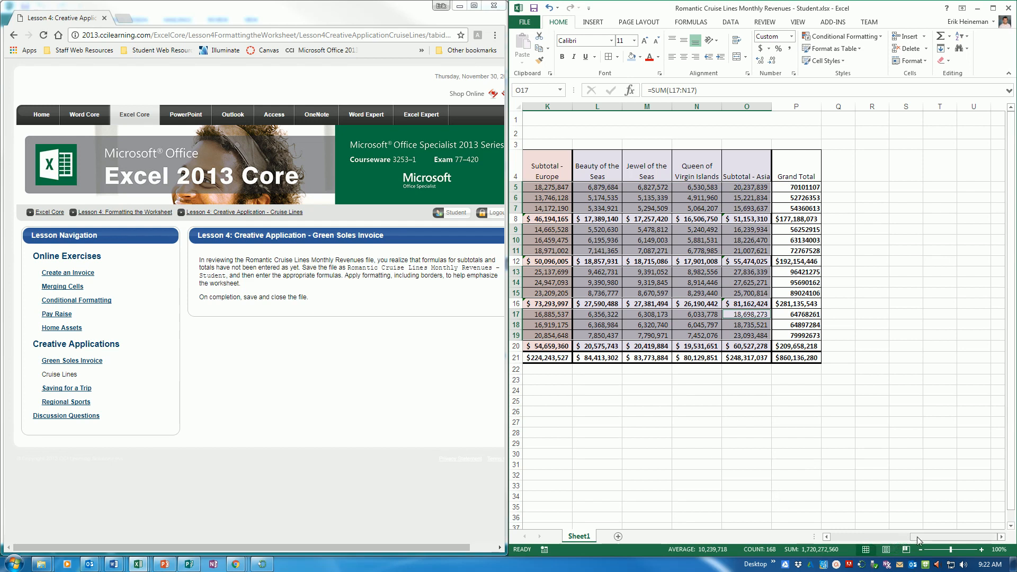
Bold the column headings in B4:P4 and increase the font size of the Grand Total figures in B21:P21 to 12
{"action": "left_click_drag", "start_coordinate": [798, 170], "coordinate": [572, 174]}
{"action": "left_click", "coordinate": [562, 57]}
{"action": "left_click_drag", "start_coordinate": [752, 358], "coordinate": [580, 360]}
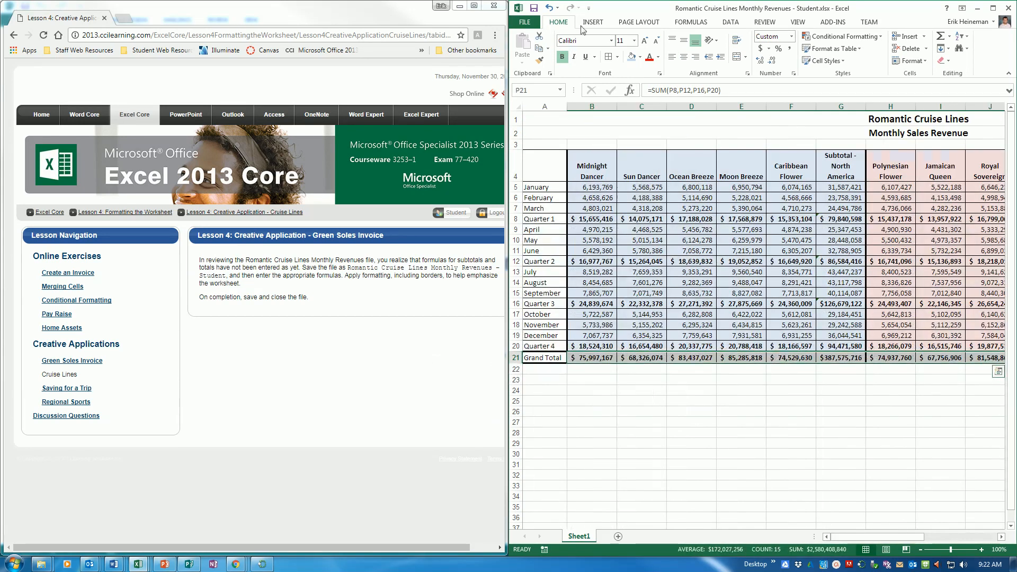
{"action": "left_click", "coordinate": [651, 41]}
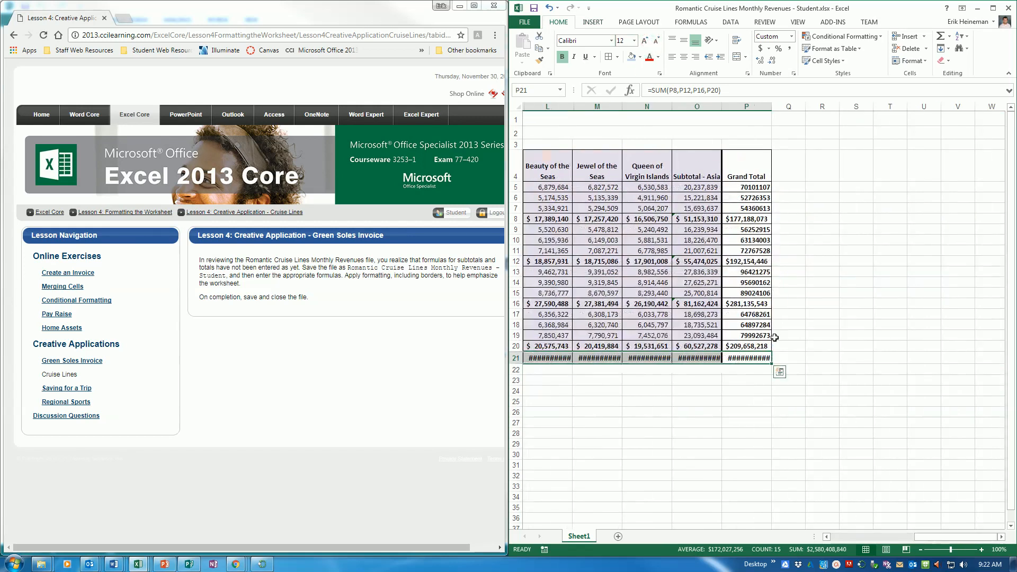
Widen columns B through P equally to fit the enlarged Grand Total figures, and save the workbook
{"action": "left_click_drag", "start_coordinate": [754, 107], "coordinate": [340, 114]}
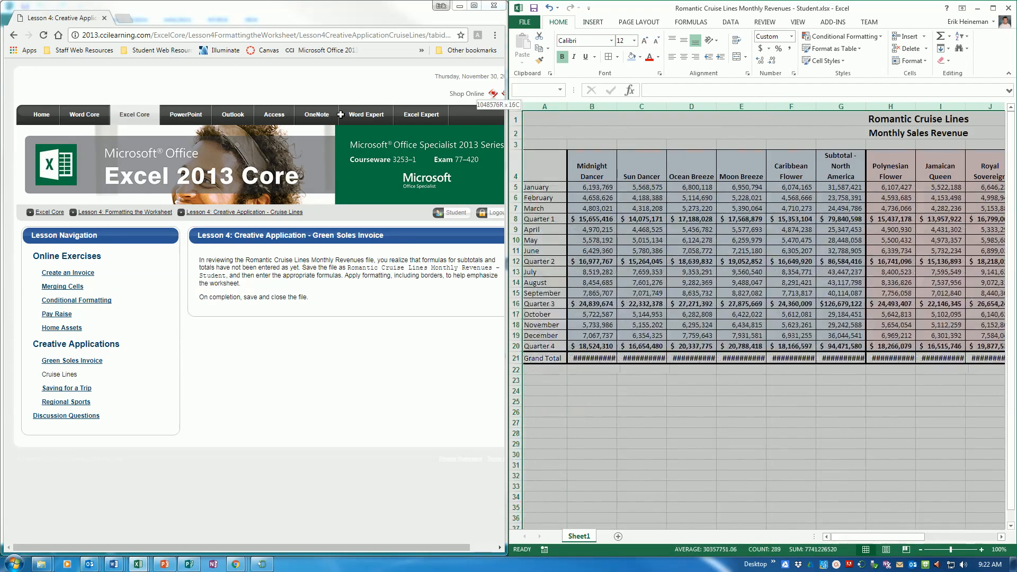
{"action": "left_click_drag", "start_coordinate": [524, 123], "coordinate": [620, 107]}
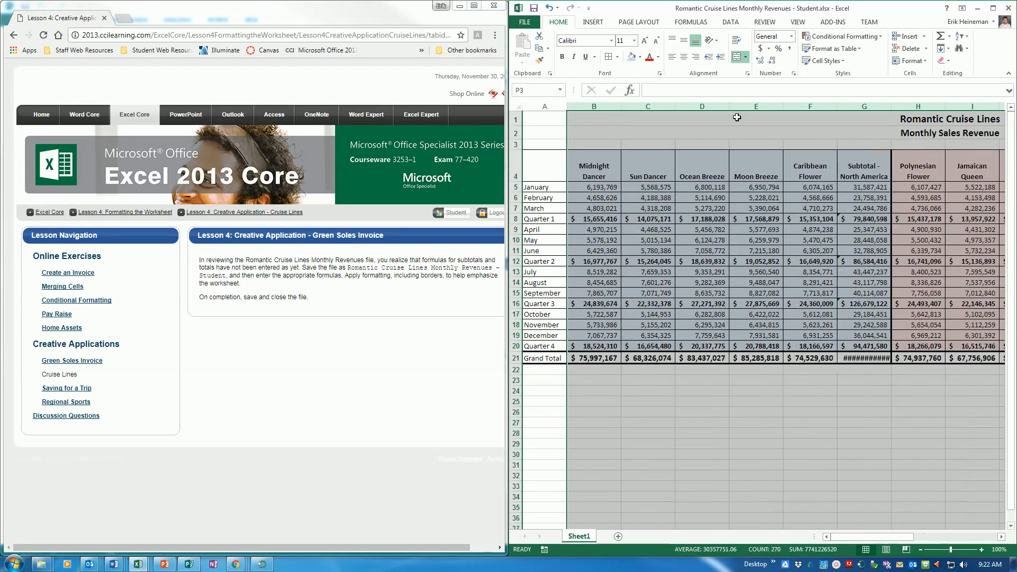
{"action": "left_click_drag", "start_coordinate": [621, 106], "coordinate": [625, 106]}
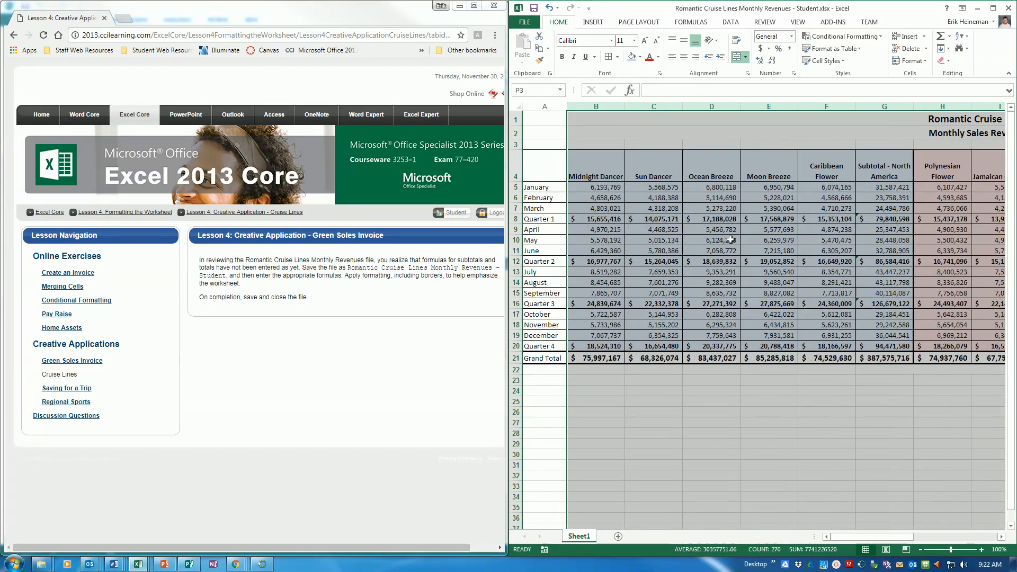
{"action": "left_click_drag", "start_coordinate": [877, 537], "coordinate": [984, 543]}
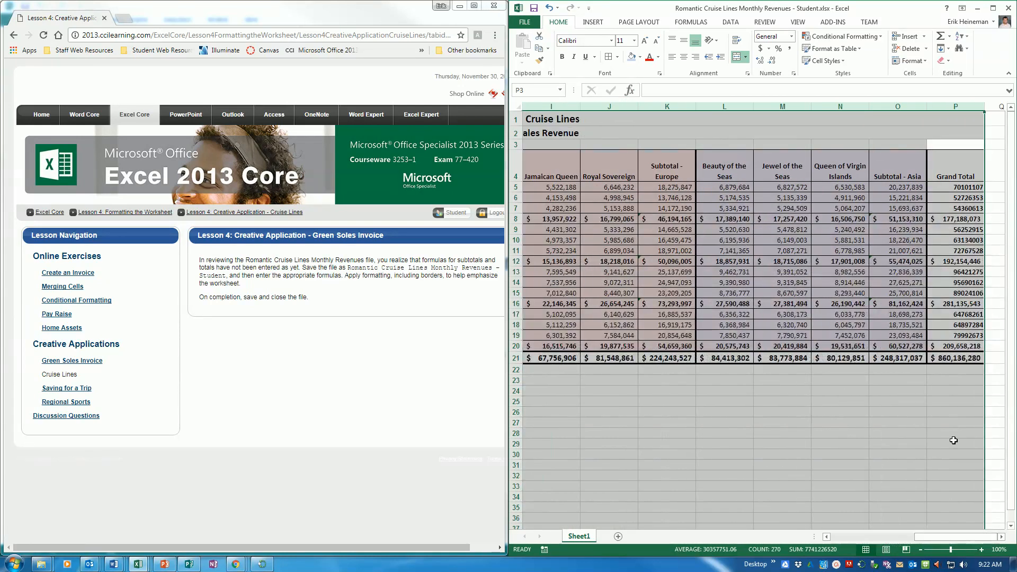
{"action": "left_click", "coordinate": [938, 447]}
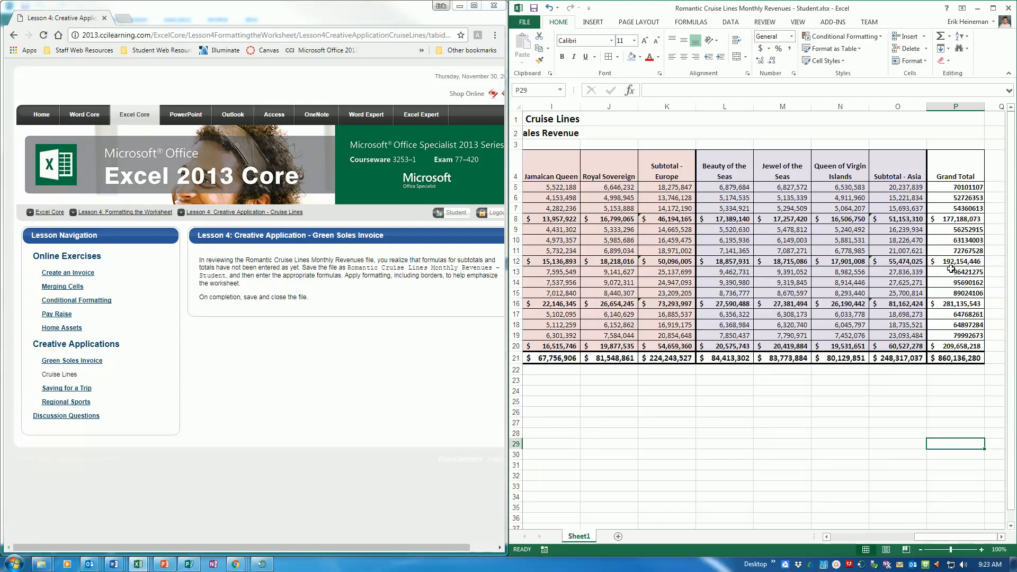
{"action": "left_click", "coordinate": [534, 8]}
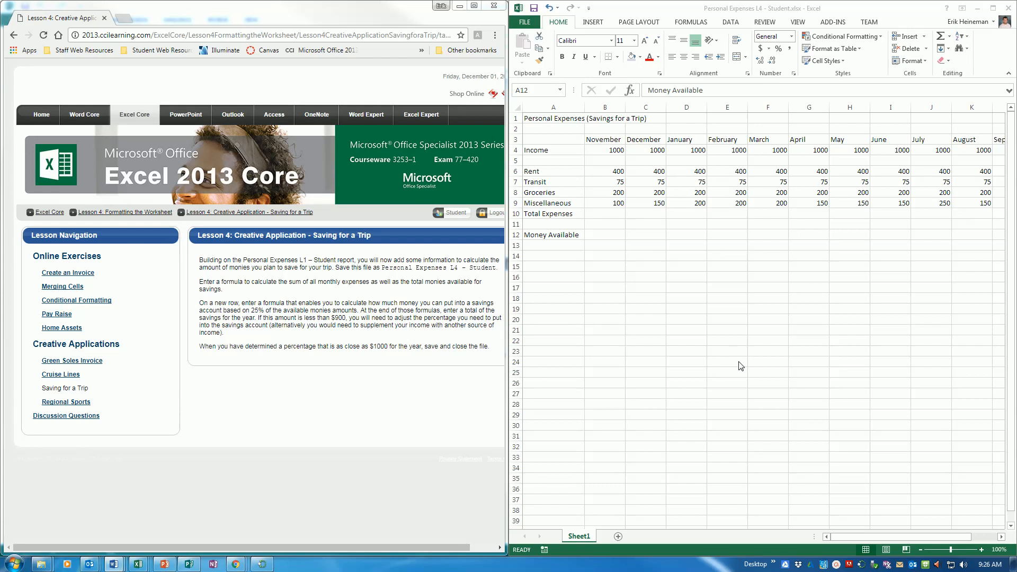
Enter =SUM(B6:B9) in B10 for November's total expenses and fill it across through October in column M
{"action": "left_click", "coordinate": [739, 8]}
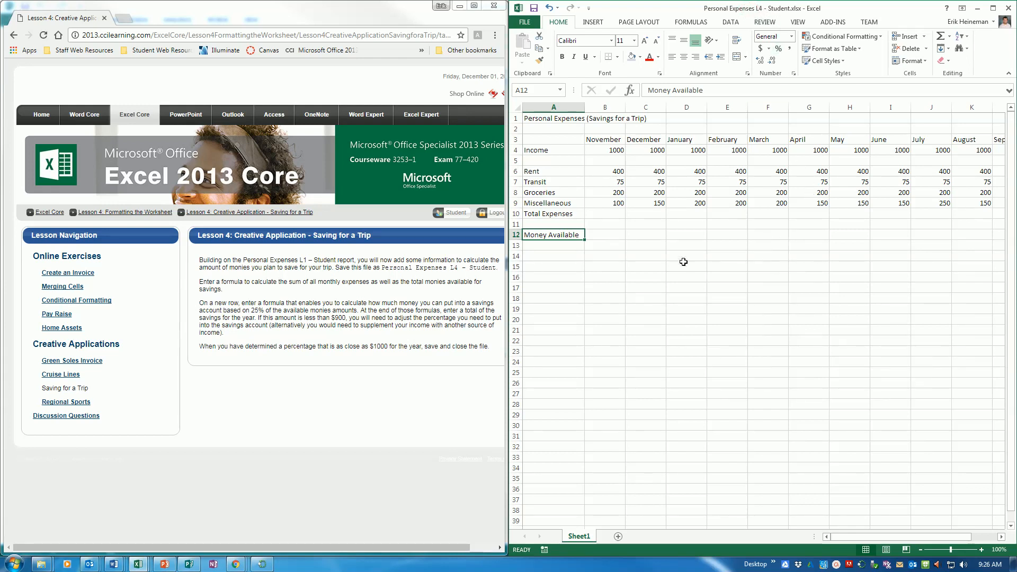
{"action": "left_click", "coordinate": [606, 212]}
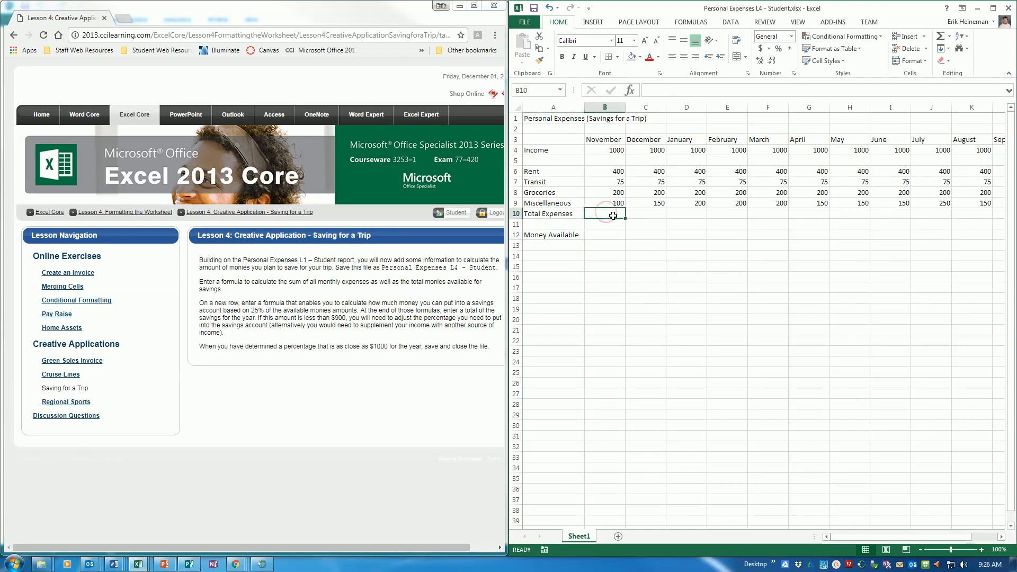
{"action": "type", "text": "=sum("}
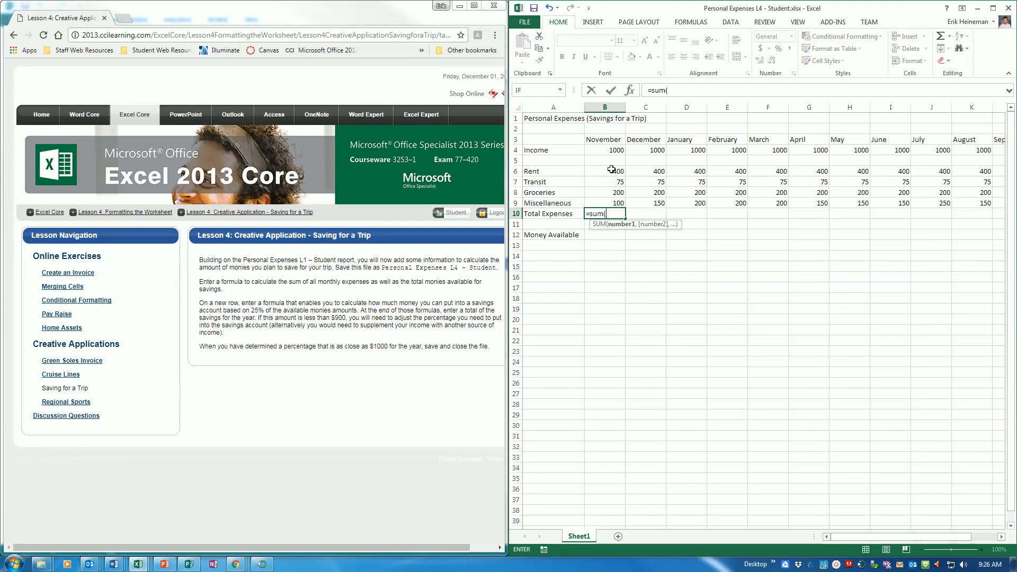
{"action": "left_click_drag", "start_coordinate": [612, 171], "coordinate": [614, 204]}
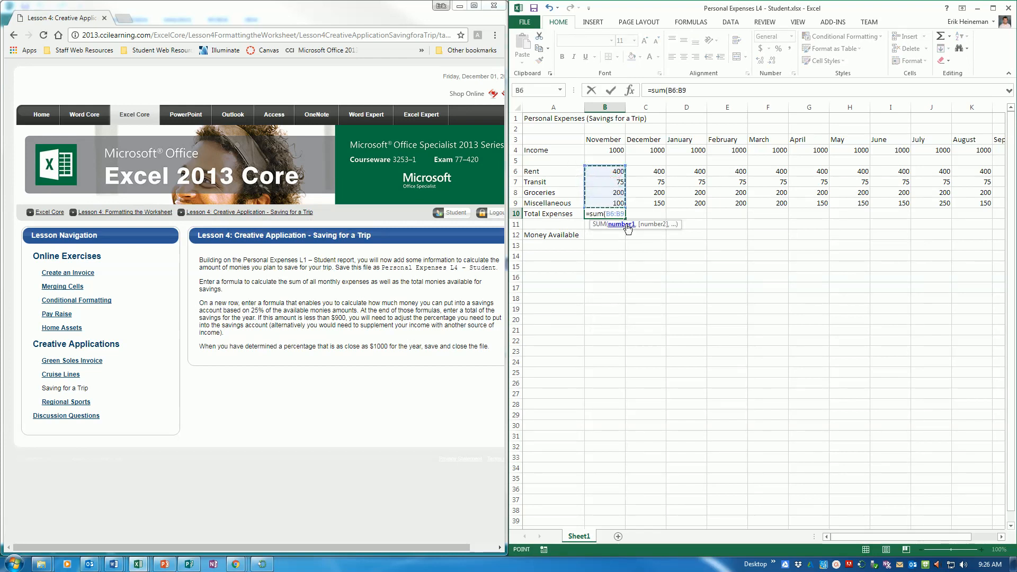
{"action": "key", "text": "Return"}
{"action": "left_click", "coordinate": [624, 216]}
{"action": "left_click_drag", "start_coordinate": [626, 218], "coordinate": [965, 215]}
{"action": "left_click_drag", "start_coordinate": [936, 537], "coordinate": [912, 538]}
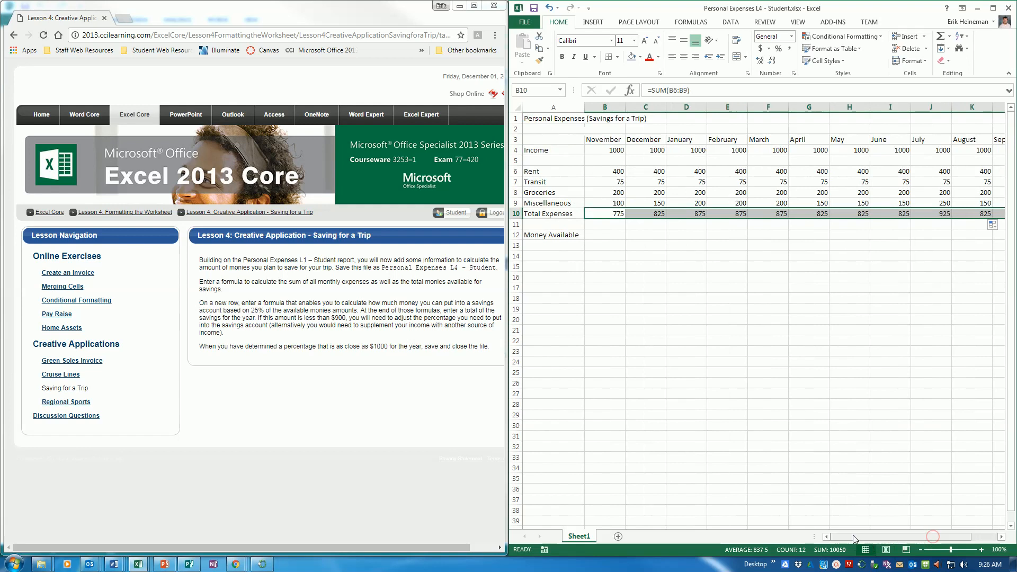
Calculate November's available money in B12 as =B4-B10 and fill the formula across through October in column M
{"action": "left_click", "coordinate": [590, 239]}
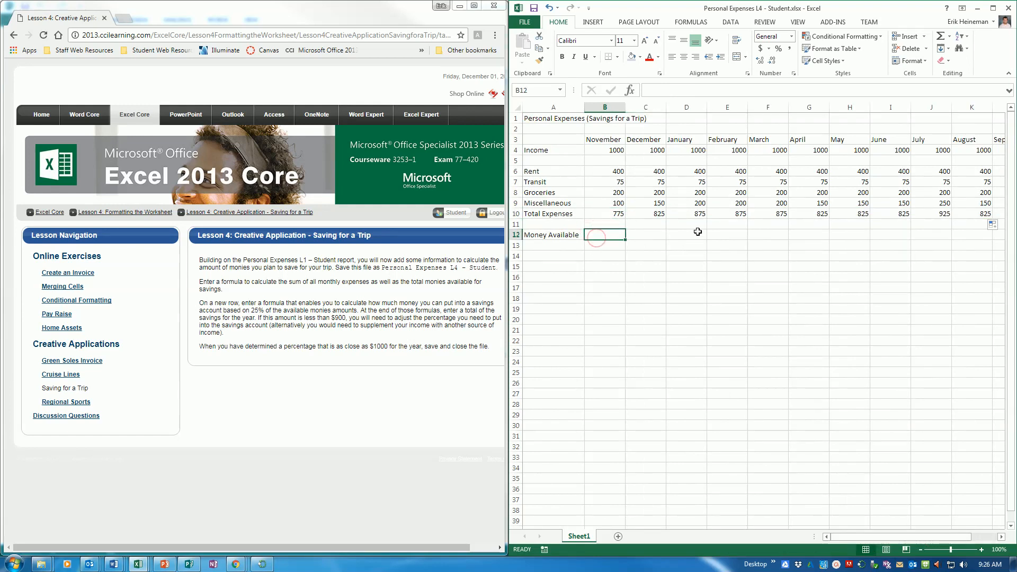
{"action": "left_click", "coordinate": [605, 152]}
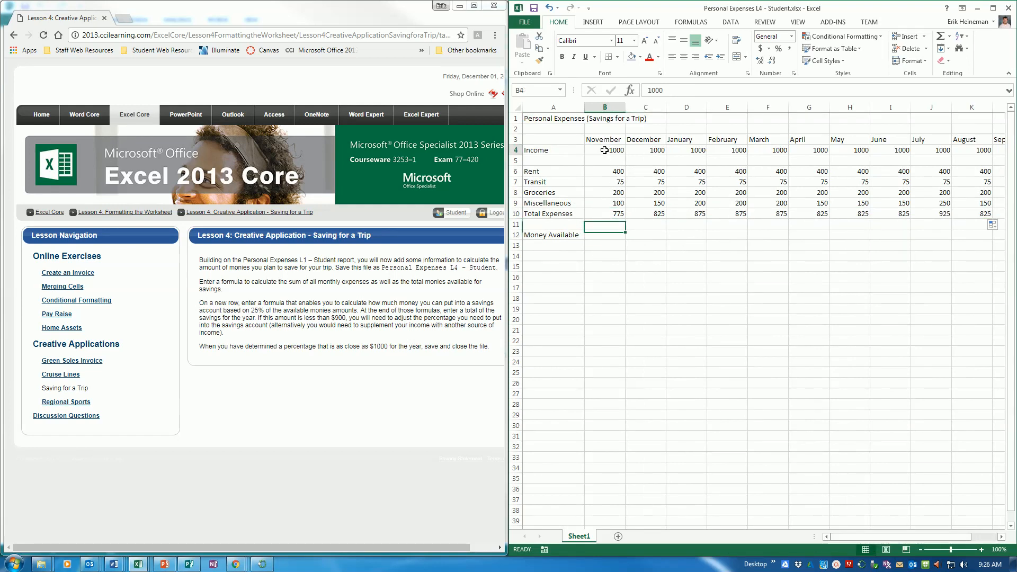
{"action": "left_click", "coordinate": [606, 214]}
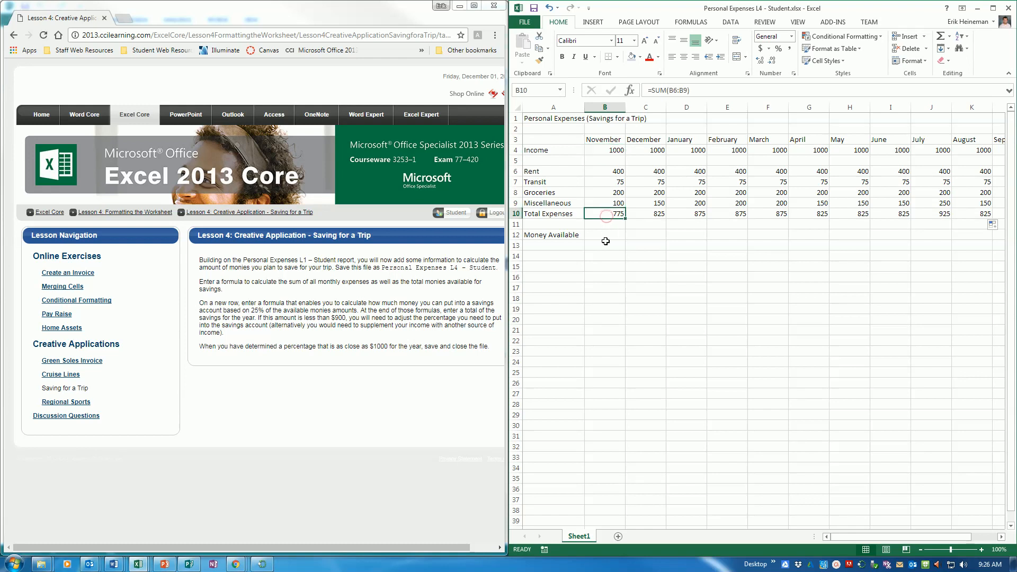
{"action": "left_click", "coordinate": [604, 235]}
{"action": "type", "text": "="}
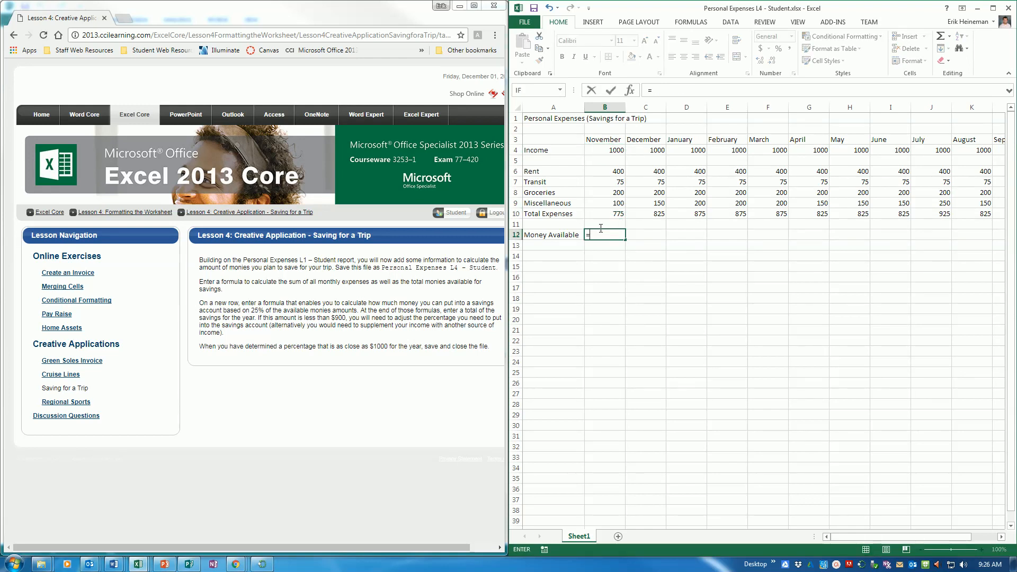
{"action": "left_click", "coordinate": [618, 150]}
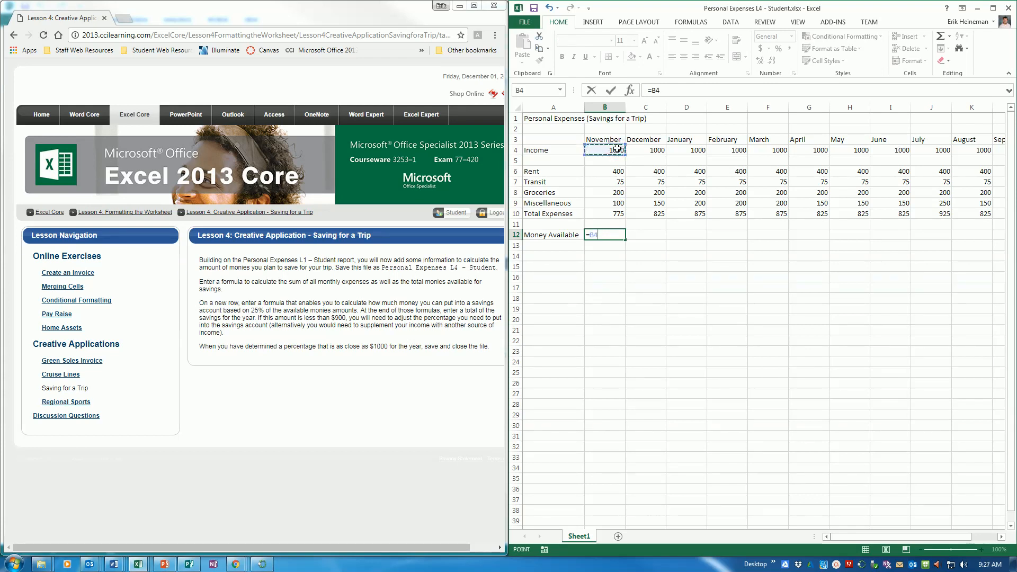
{"action": "type", "text": "-"}
{"action": "left_click", "coordinate": [615, 216]}
{"action": "key", "text": "ctrl+Return"}
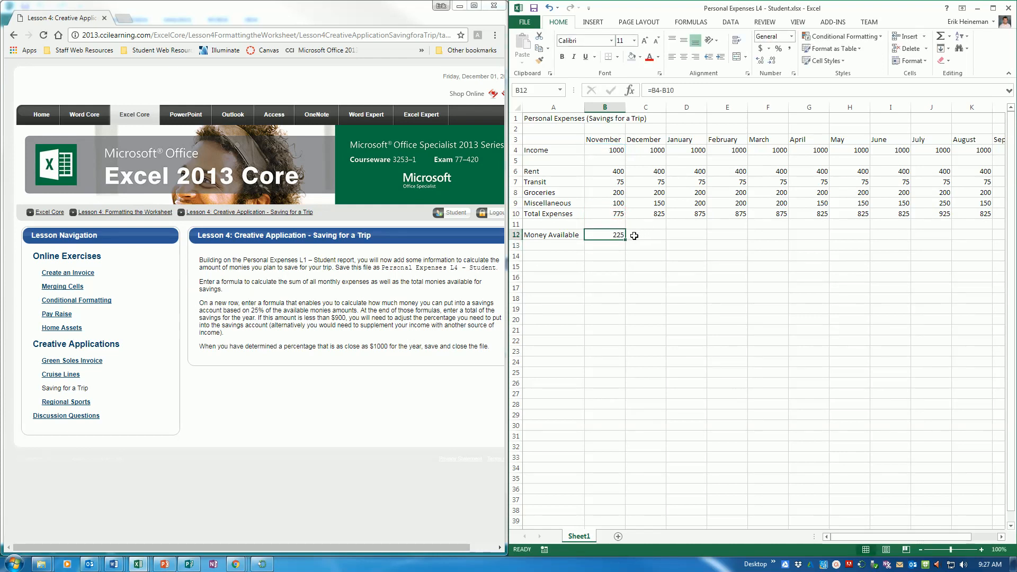
{"action": "left_click_drag", "start_coordinate": [626, 240], "coordinate": [962, 237]}
{"action": "left_click_drag", "start_coordinate": [946, 537], "coordinate": [920, 537]}
Add the row label "Money to Savings" in A14
{"action": "left_click", "coordinate": [557, 251]}
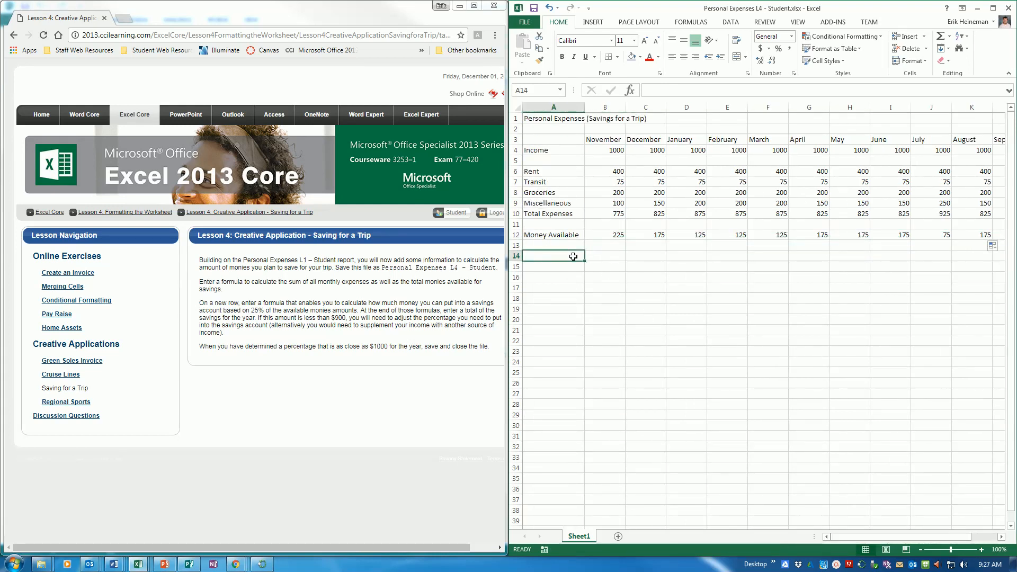
{"action": "type", "text": "Money t"}
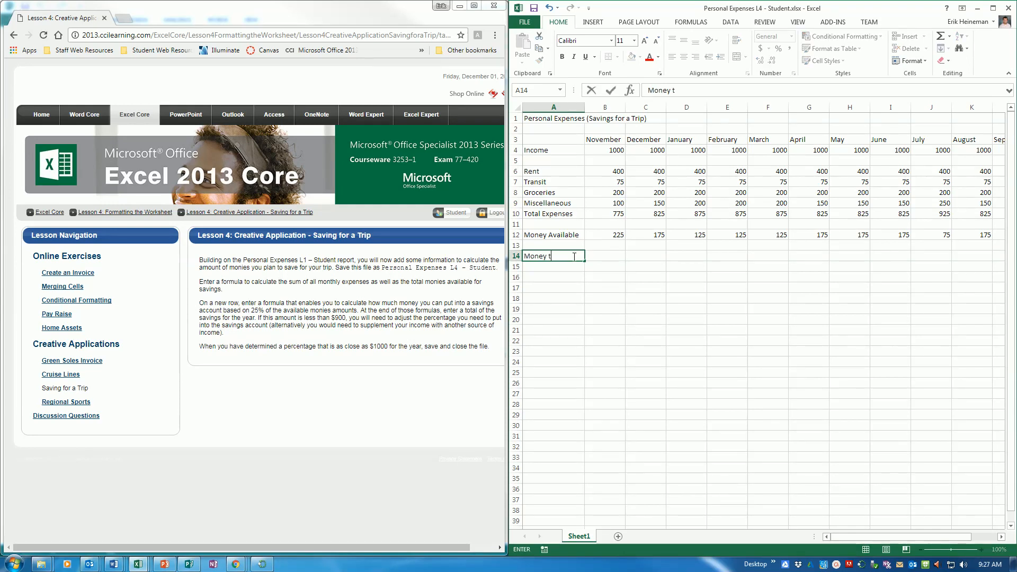
{"action": "type", "text": "o Savings"}
{"action": "key", "text": "Tab"}
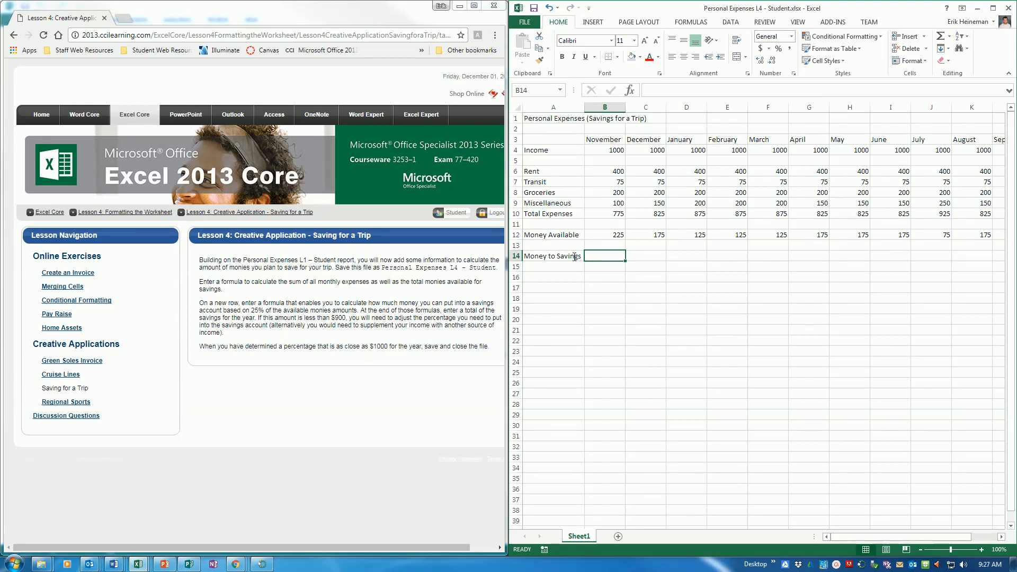
Add the label "Savings:" in O2, beyond the monthly columns
{"action": "left_click_drag", "start_coordinate": [856, 536], "coordinate": [975, 526]}
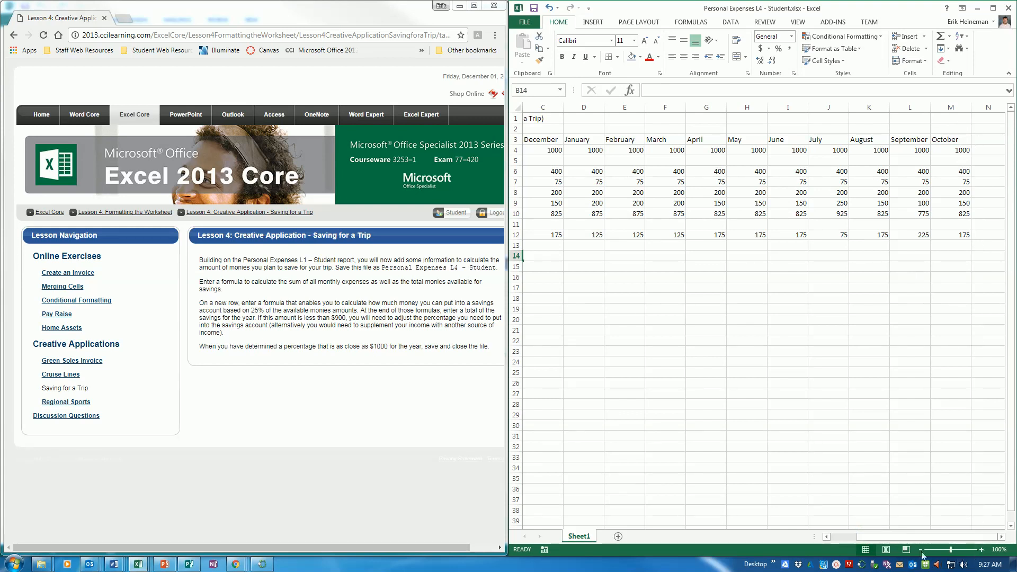
{"action": "left_click", "coordinate": [1002, 537]}
{"action": "left_click", "coordinate": [1001, 537]}
{"action": "left_click", "coordinate": [1001, 537]}
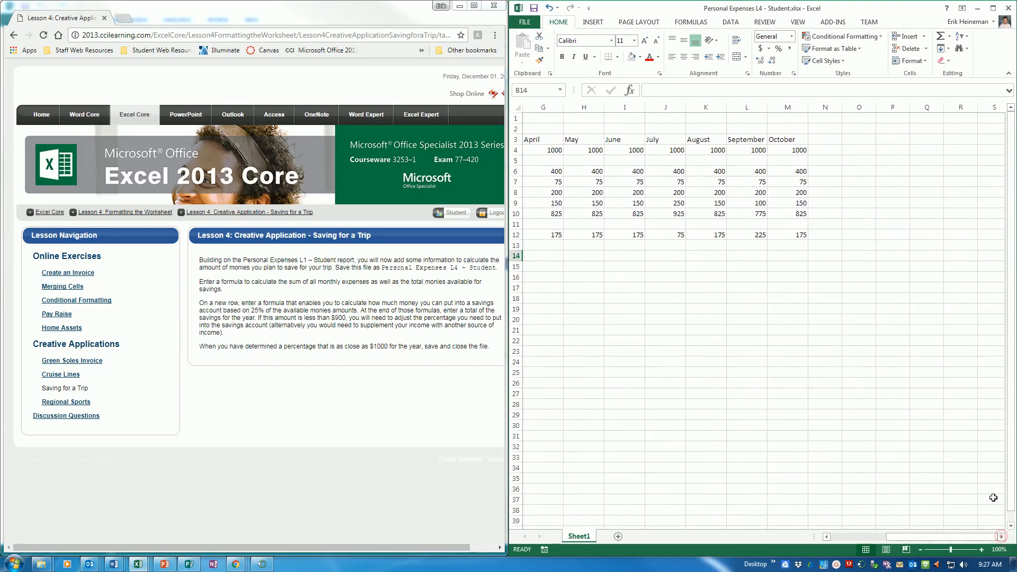
{"action": "left_click", "coordinate": [863, 127]}
{"action": "type", "text": "Savings:"}
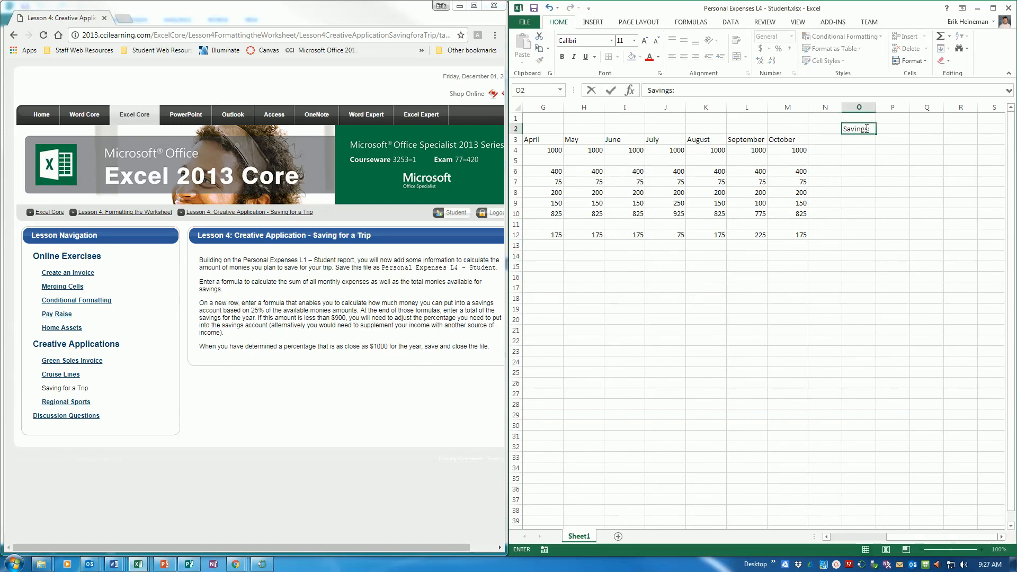
{"action": "key", "text": "Tab"}
Enter the savings rate of 25% in P2 beside the Savings label
{"action": "type", "text": "25"}
{"action": "key", "text": "Up"}
{"action": "type", "text": "%"}
{"action": "key", "text": "Return"}
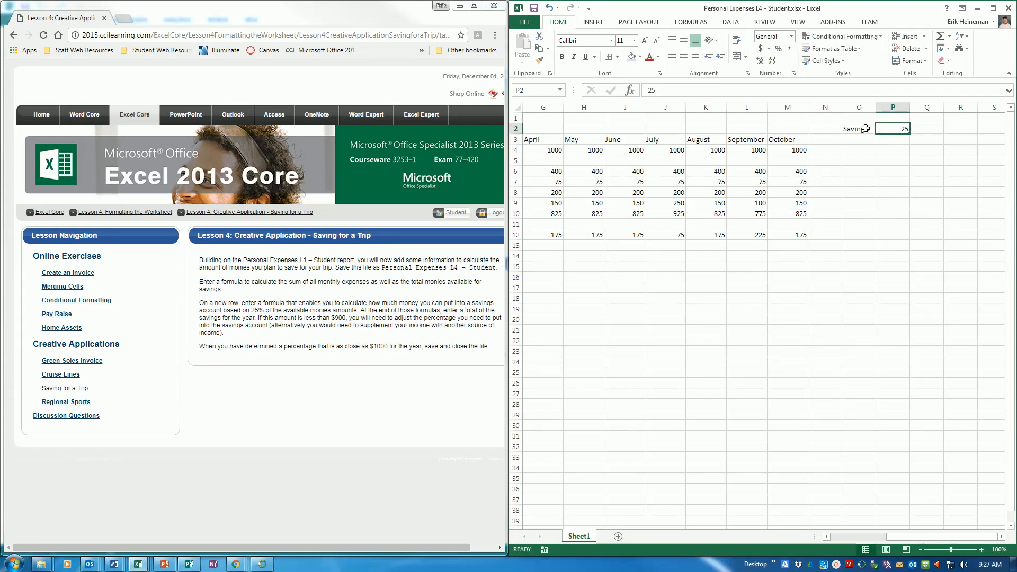
{"action": "type", "text": "25%"}
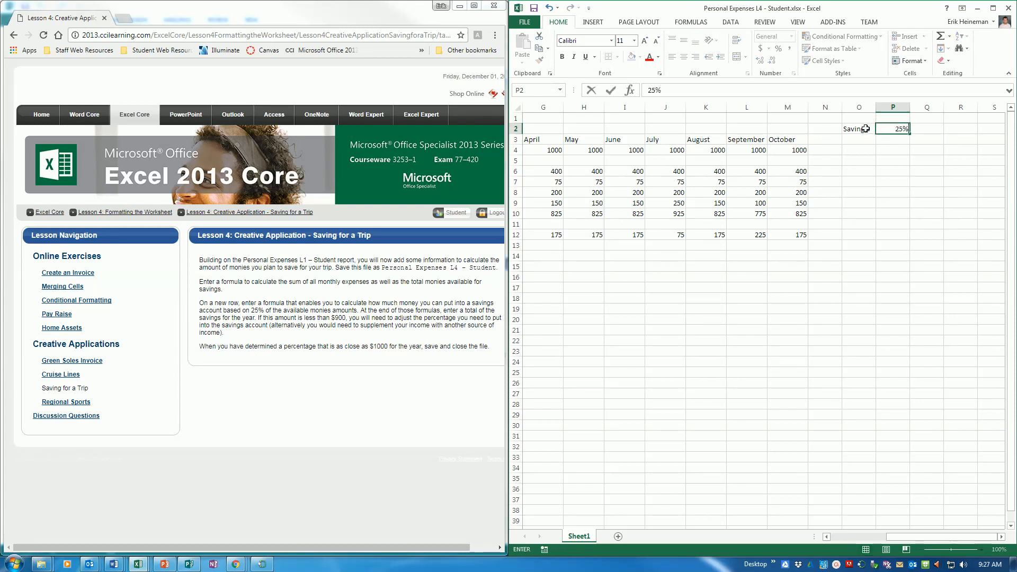
{"action": "key", "text": "Return"}
{"action": "left_click", "coordinate": [898, 129]}
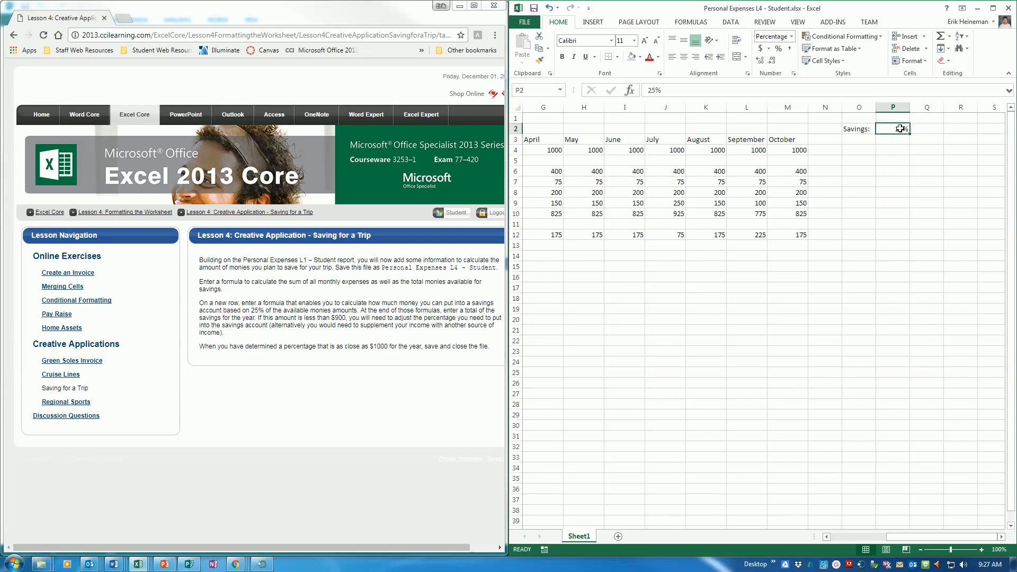
Calculate November's money to savings in B14 as =B12*$P$2, with an absolute reference to the savings rate
{"action": "left_click", "coordinate": [866, 537]}
{"action": "left_click", "coordinate": [608, 255]}
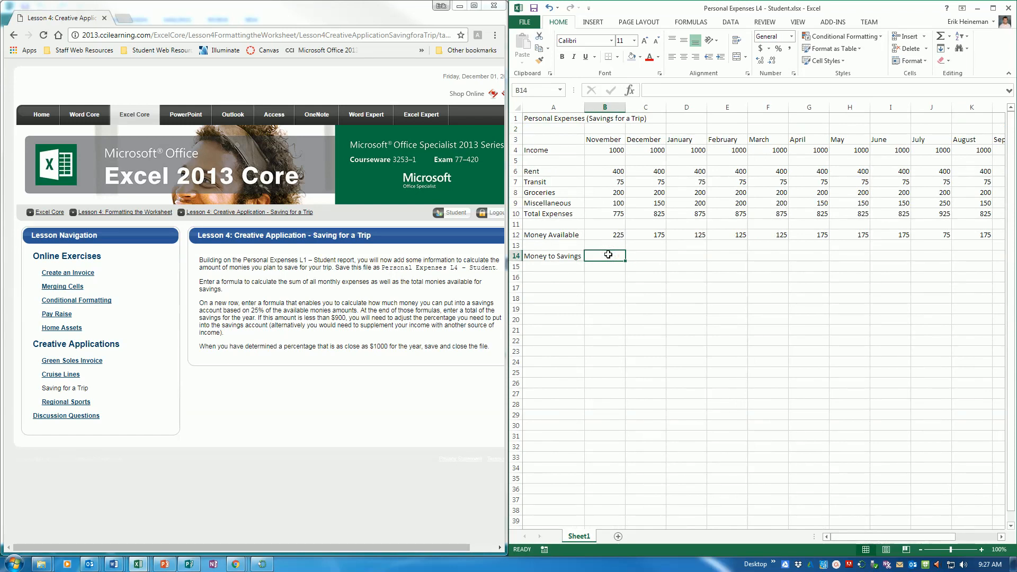
{"action": "type", "text": "="}
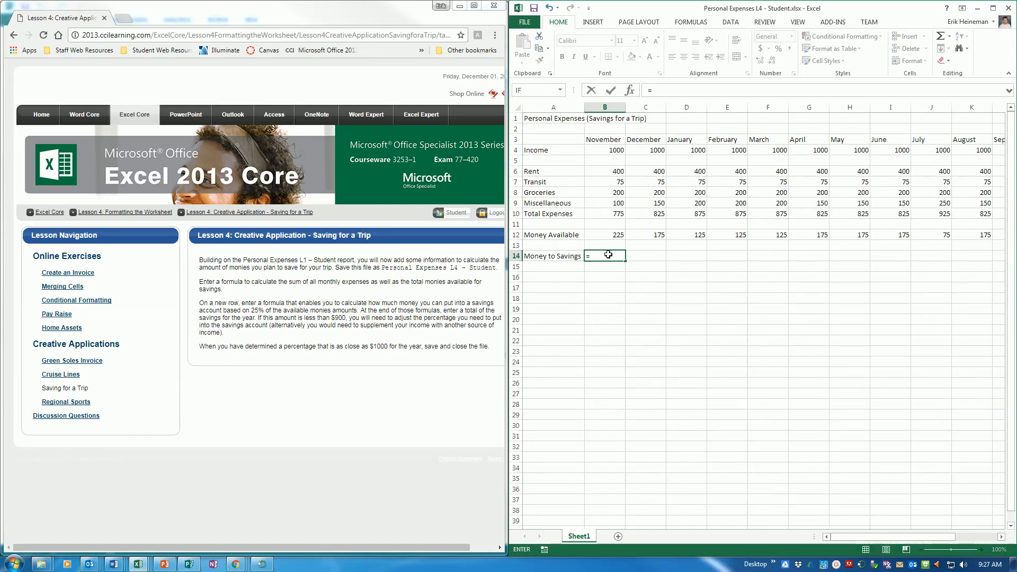
{"action": "left_click", "coordinate": [615, 236]}
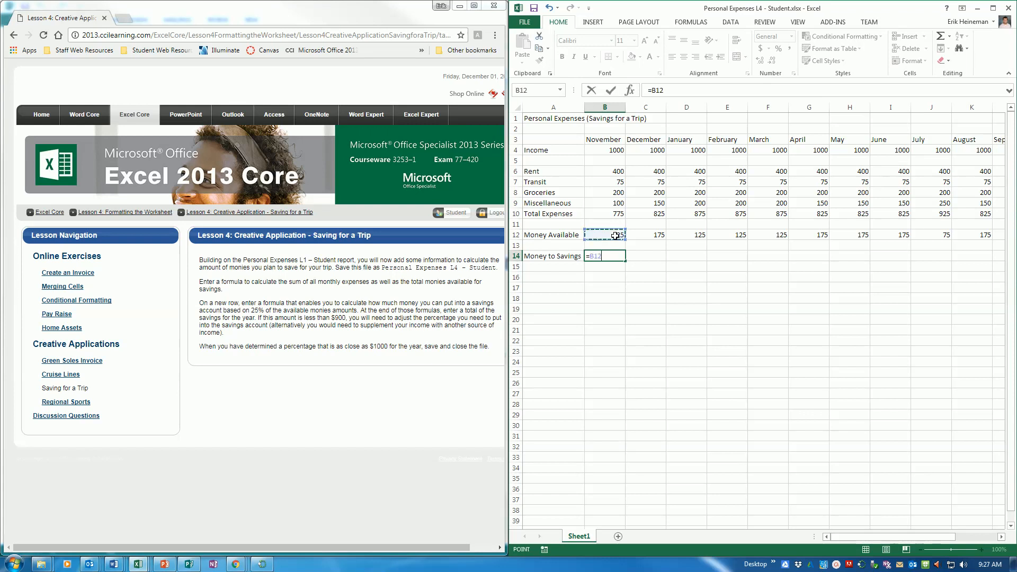
{"action": "type", "text": "*"}
{"action": "left_click_drag", "start_coordinate": [907, 537], "coordinate": [948, 536]}
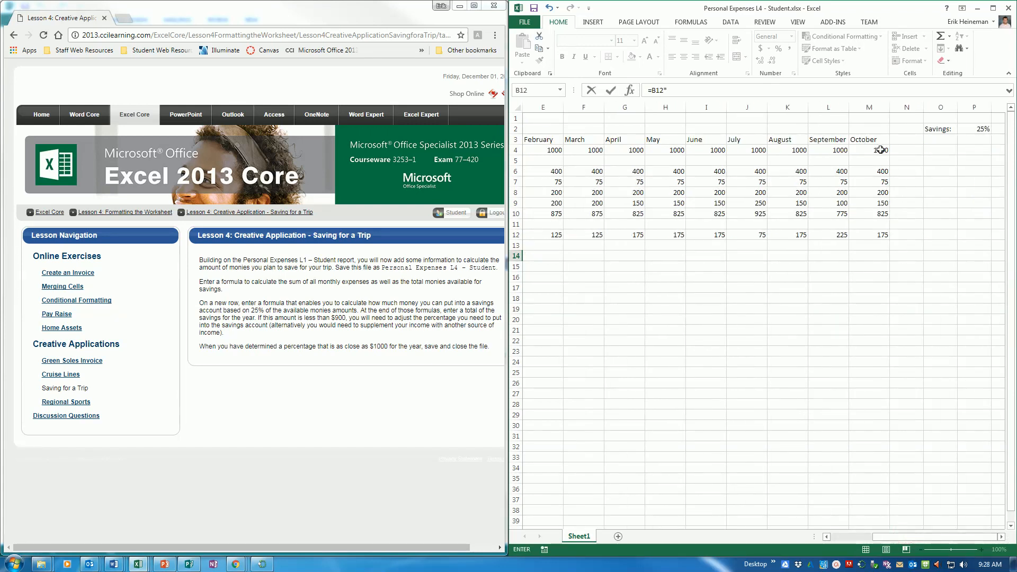
{"action": "left_click", "coordinate": [975, 129]}
{"action": "left_click", "coordinate": [665, 90]}
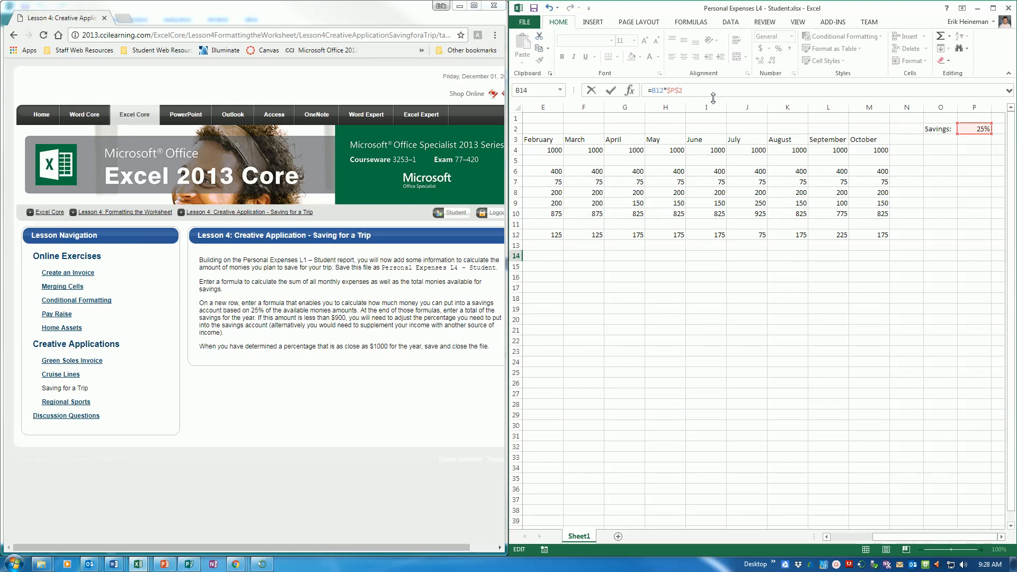
{"action": "key", "text": "ctrl+Return"}
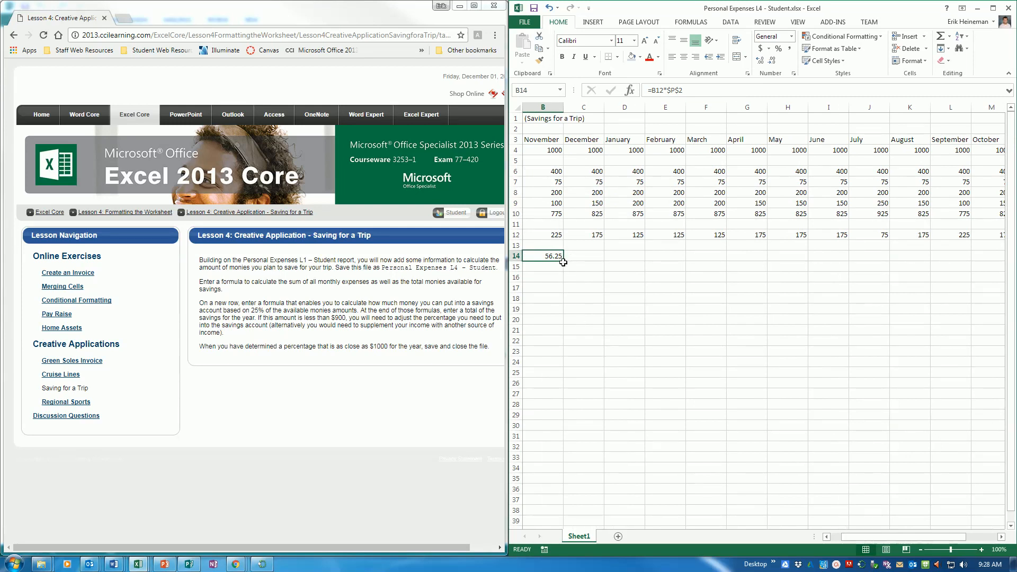
Fill the B14 savings formula across through October in column M and check the copied cell references
{"action": "left_click_drag", "start_coordinate": [564, 262], "coordinate": [838, 264]}
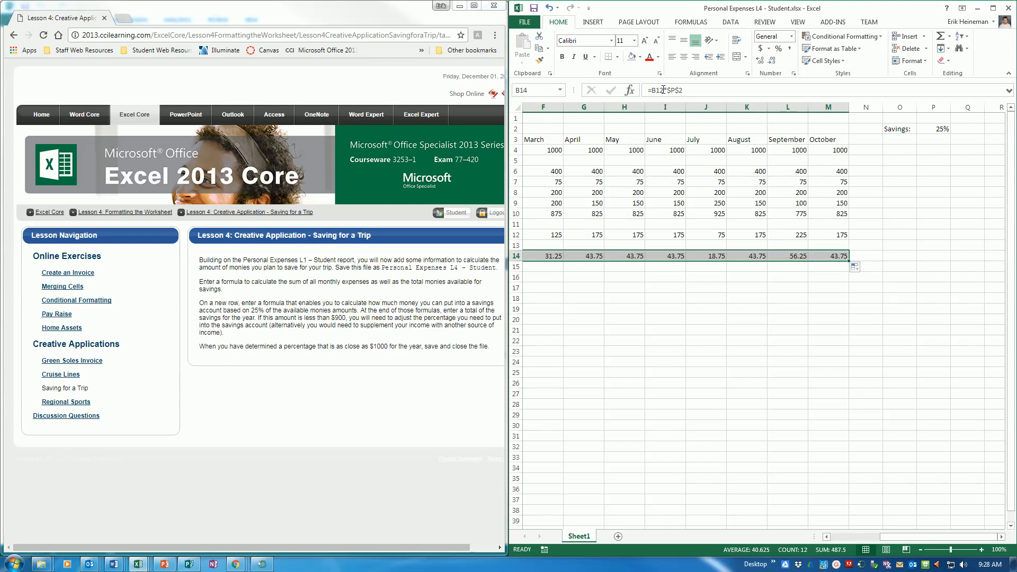
{"action": "left_click", "coordinate": [790, 233]}
{"action": "left_click", "coordinate": [847, 236]}
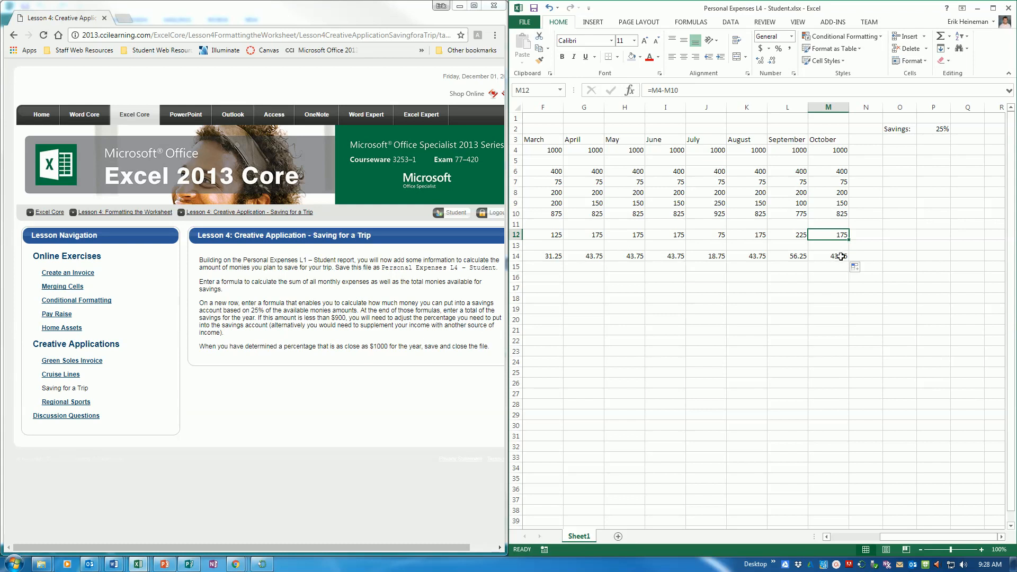
{"action": "left_click", "coordinate": [820, 257]}
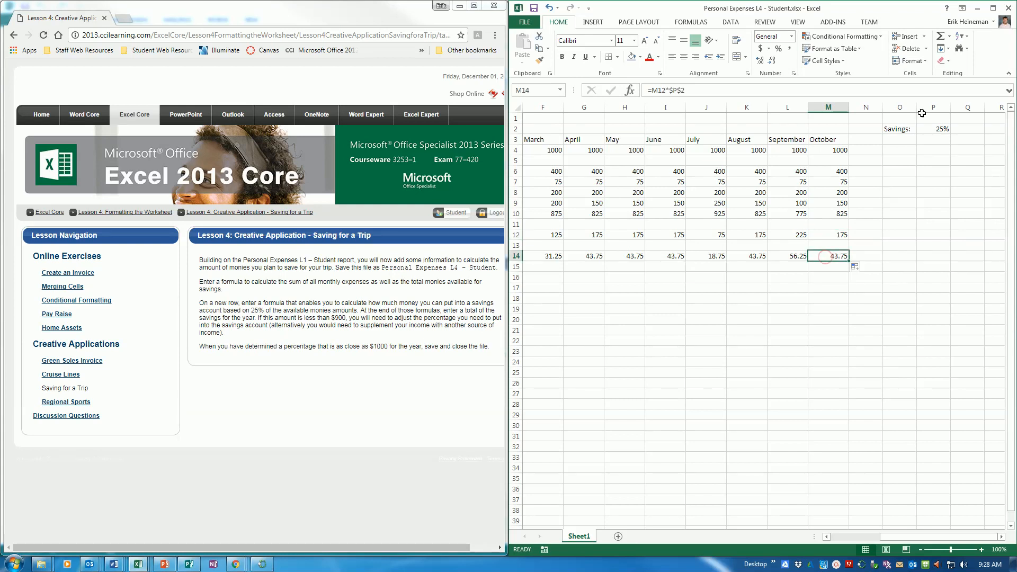
{"action": "left_click", "coordinate": [936, 130]}
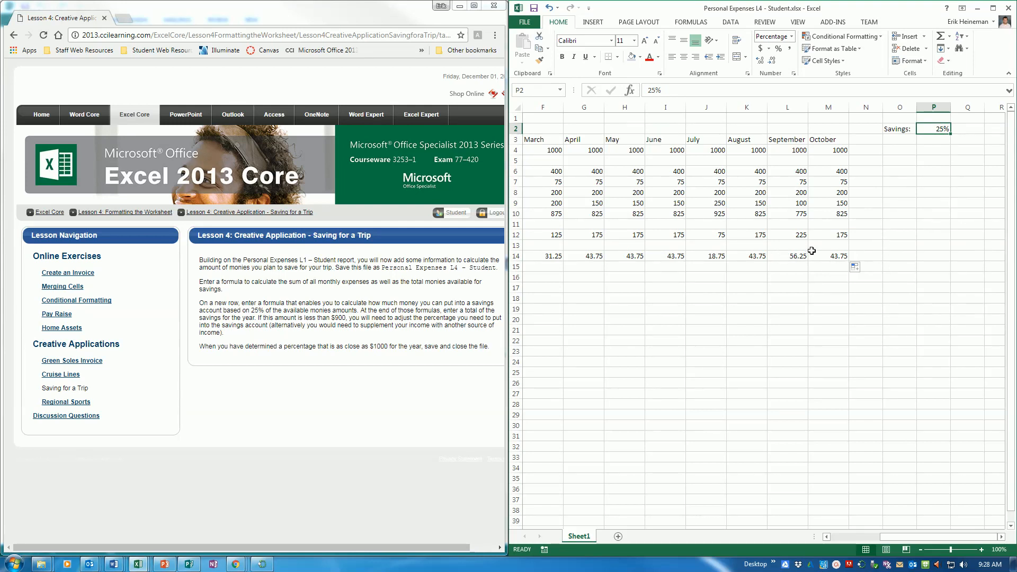
Total the year's savings in N14 with =SUM(B14:M14)
{"action": "left_click", "coordinate": [872, 255]}
{"action": "type", "text": "="}
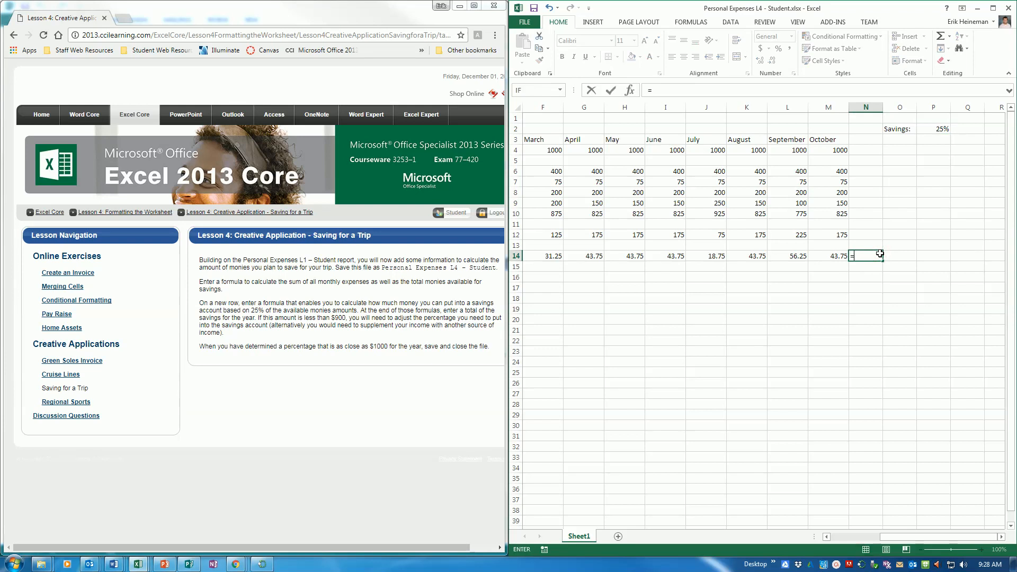
{"action": "type", "text": "sum("}
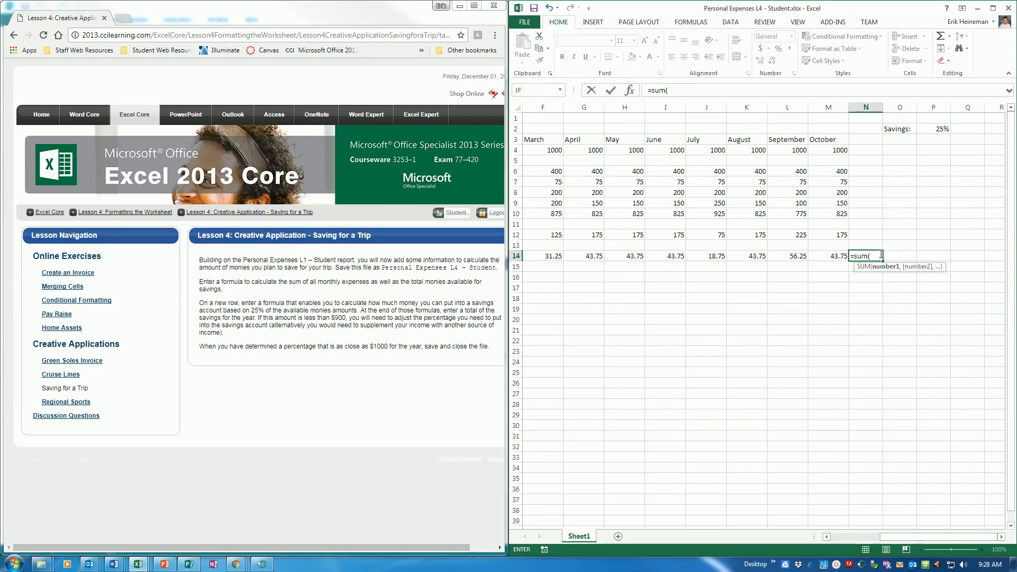
{"action": "left_click_drag", "start_coordinate": [847, 256], "coordinate": [617, 253]}
{"action": "type", "text": ")"}
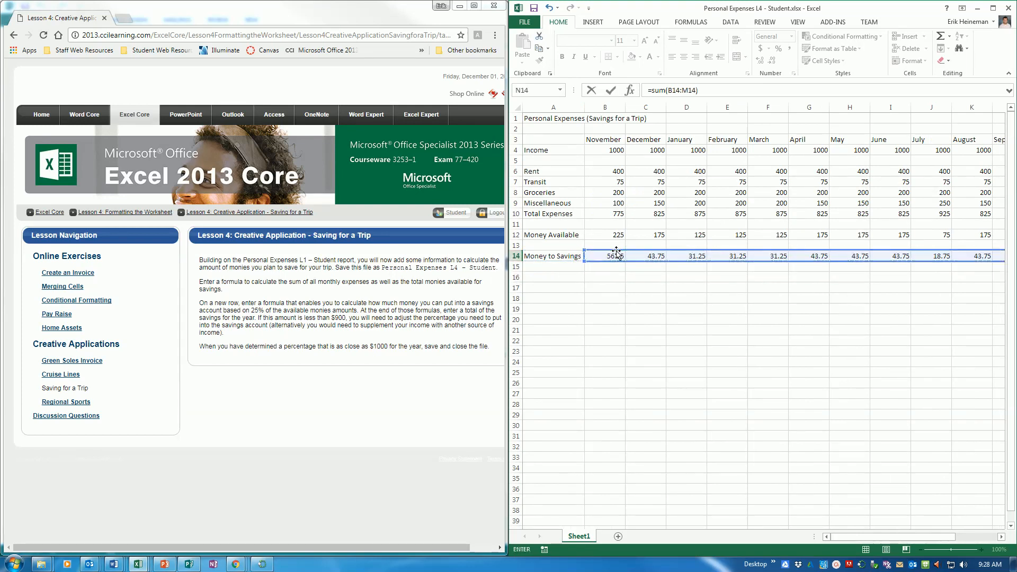
{"action": "key", "text": "ctrl+Return"}
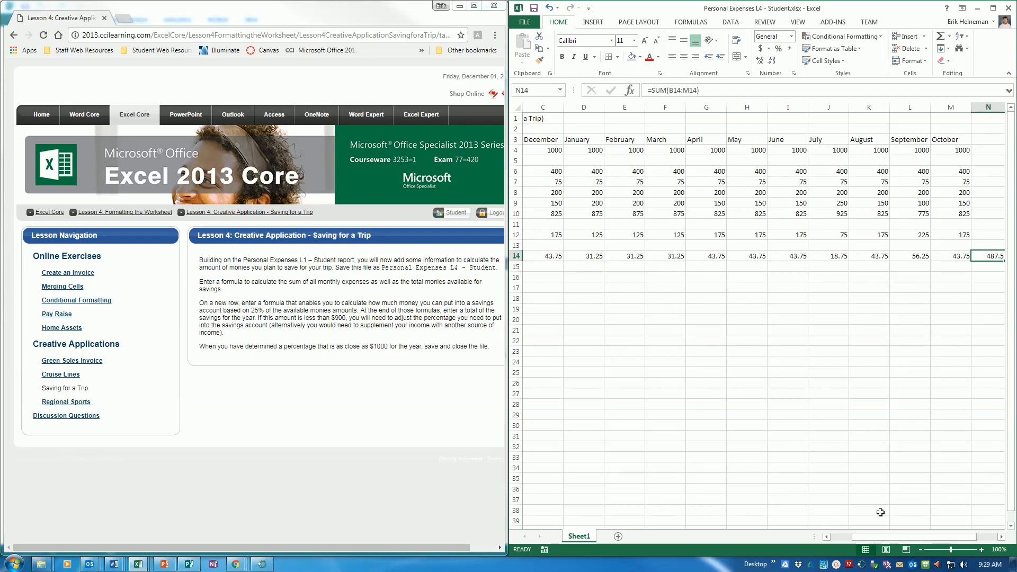
{"action": "left_click_drag", "start_coordinate": [913, 537], "coordinate": [938, 541]}
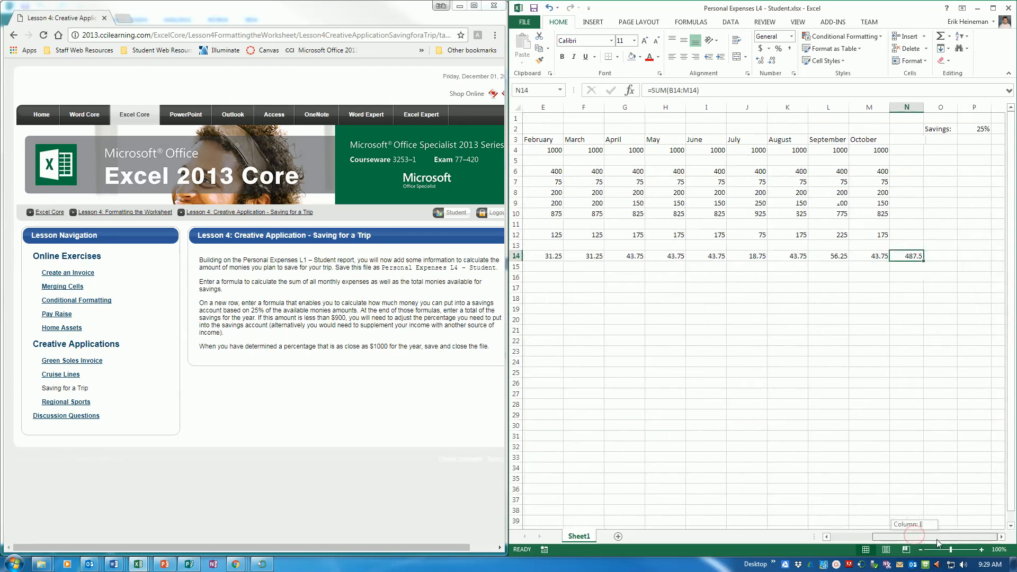
Try savings rates of 30% and 40% in P2
{"action": "left_click", "coordinate": [974, 125]}
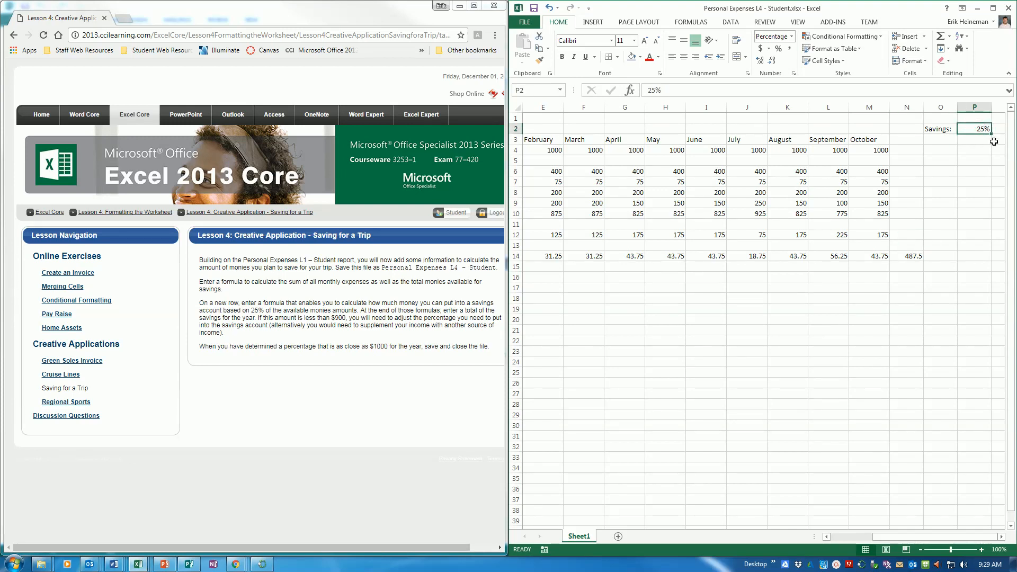
{"action": "type", "text": "30"}
{"action": "key", "text": "Return"}
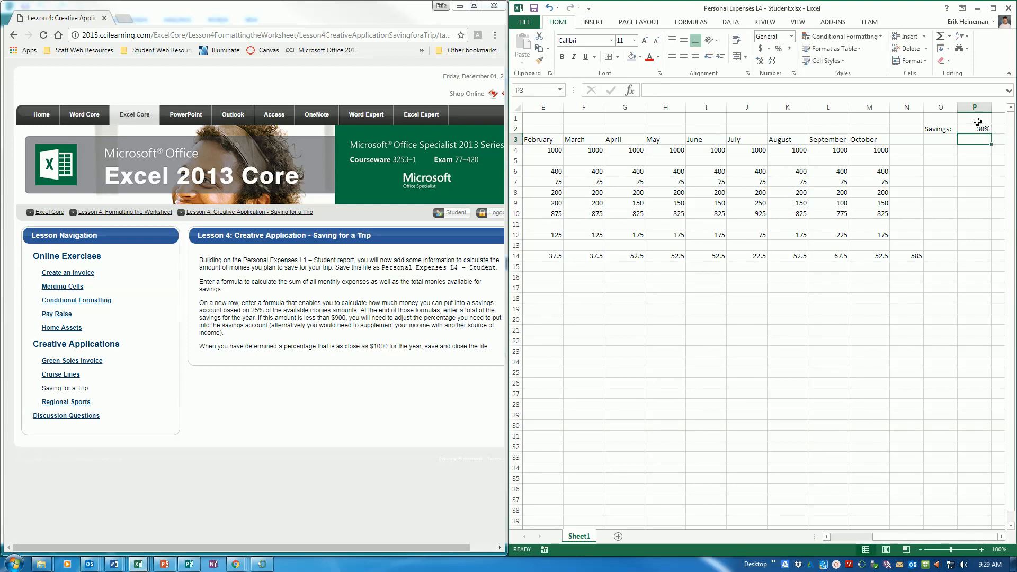
{"action": "left_click", "coordinate": [981, 130]}
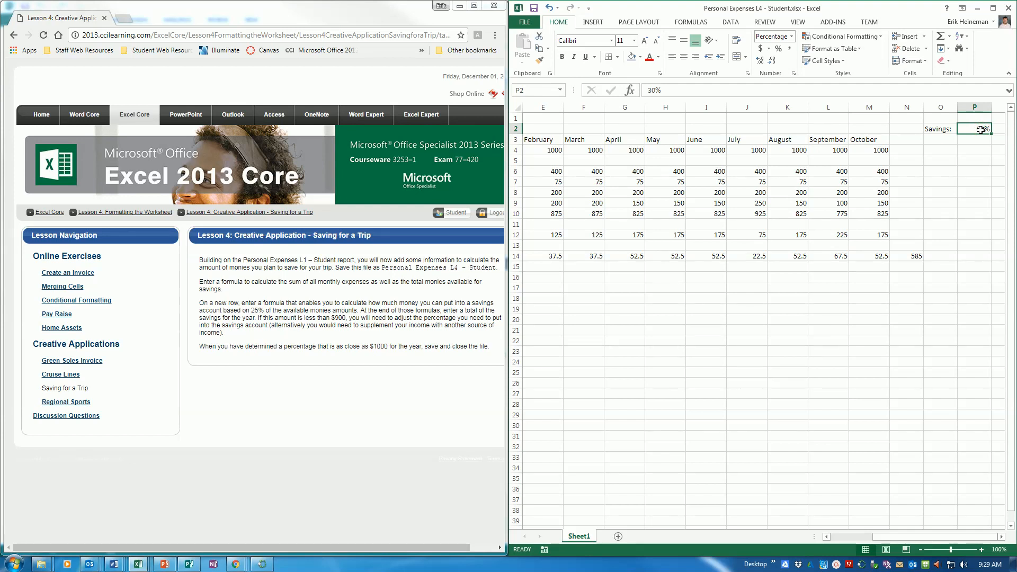
{"action": "type", "text": "40"}
{"action": "key", "text": "Return"}
Set the savings rate in P2 to 50% and save the workbook
{"action": "left_click", "coordinate": [973, 126]}
{"action": "type", "text": "50"}
{"action": "key", "text": "Return"}
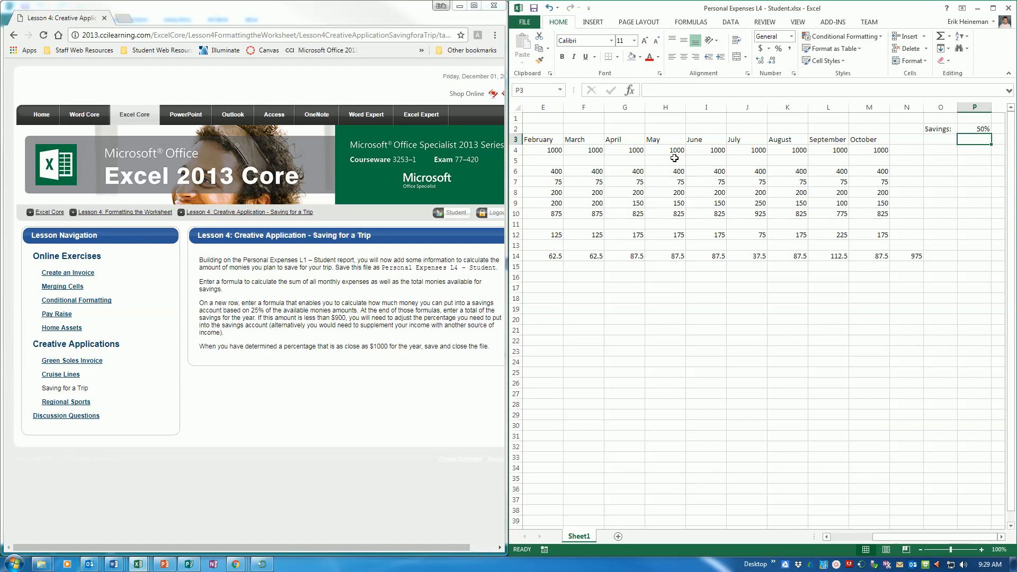
{"action": "left_click", "coordinate": [534, 8]}
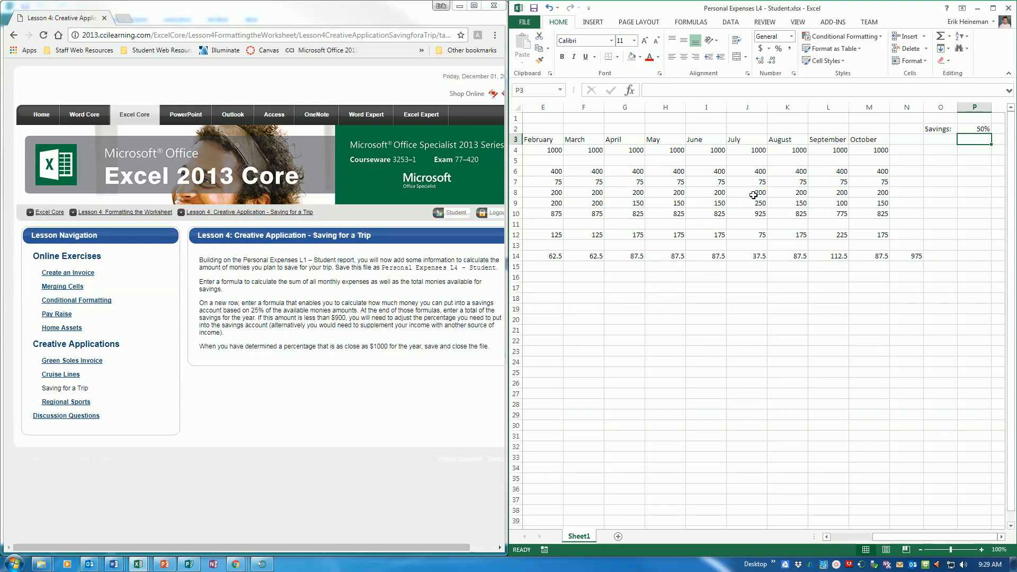
Format the Money to Savings row B14:N14 as Accounting with no decimal places
{"action": "left_click_drag", "start_coordinate": [904, 253], "coordinate": [613, 259]}
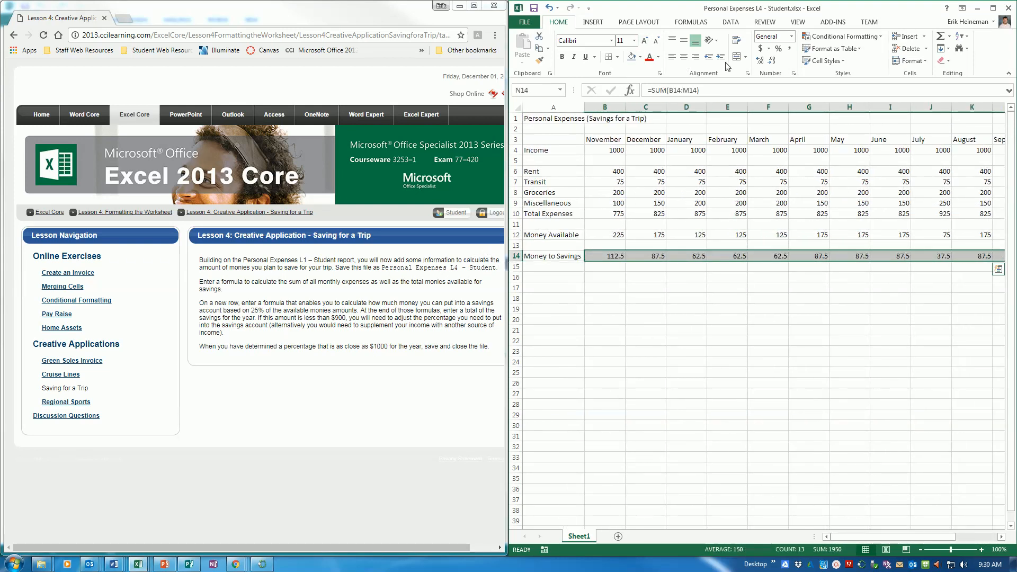
{"action": "left_click", "coordinate": [792, 36]}
{"action": "left_click", "coordinate": [798, 131]}
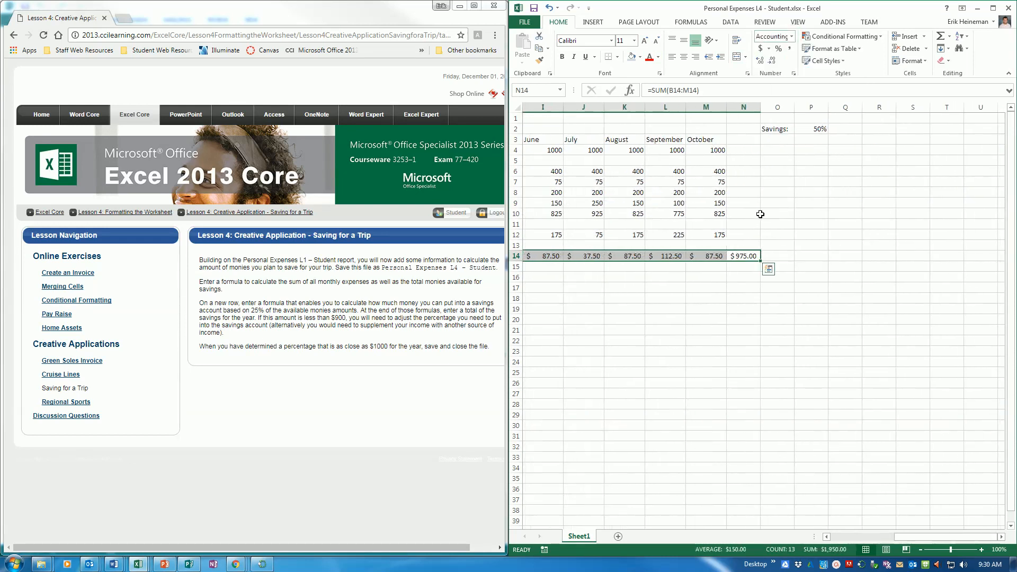
{"action": "left_click", "coordinate": [772, 60]}
{"action": "left_click", "coordinate": [772, 59]}
Apply the Accounting number format to the Money Available amounts in B12:M12
{"action": "left_click_drag", "start_coordinate": [721, 234], "coordinate": [610, 234]}
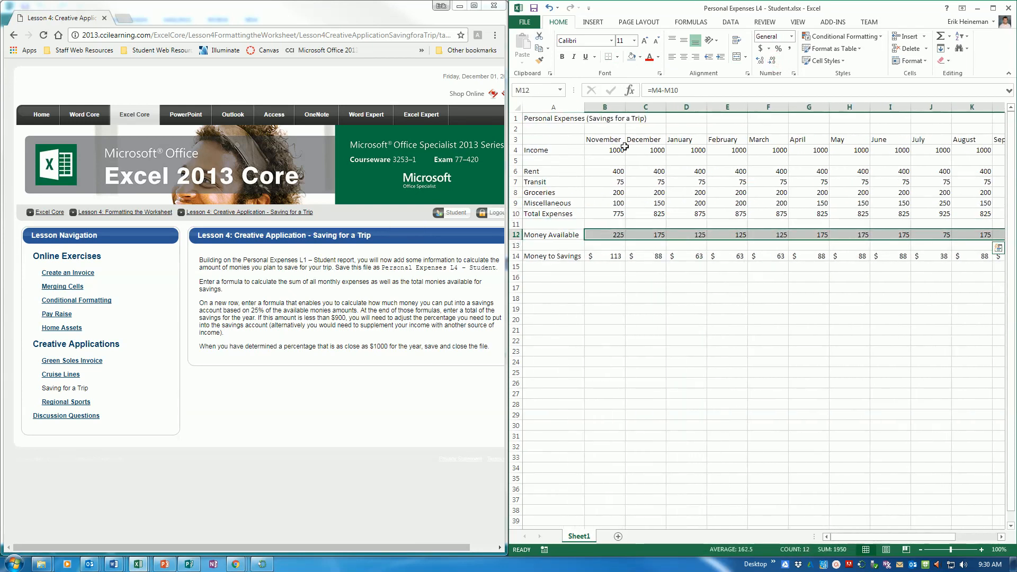
{"action": "left_click", "coordinate": [793, 36]}
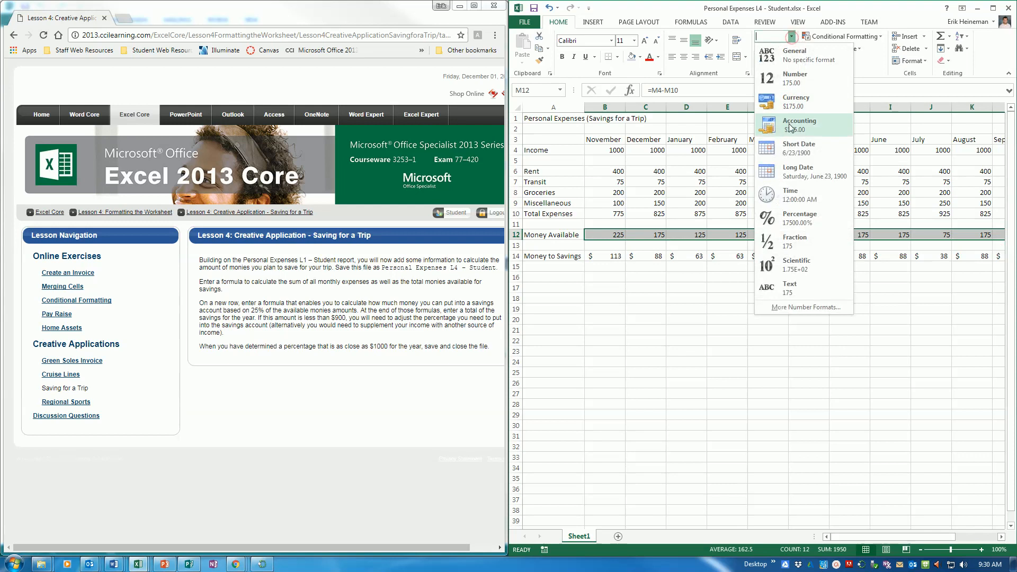
{"action": "left_click", "coordinate": [782, 127]}
Format the Income amounts in B4:M4 as Accounting with no decimal places
{"action": "left_click_drag", "start_coordinate": [759, 150], "coordinate": [591, 152]}
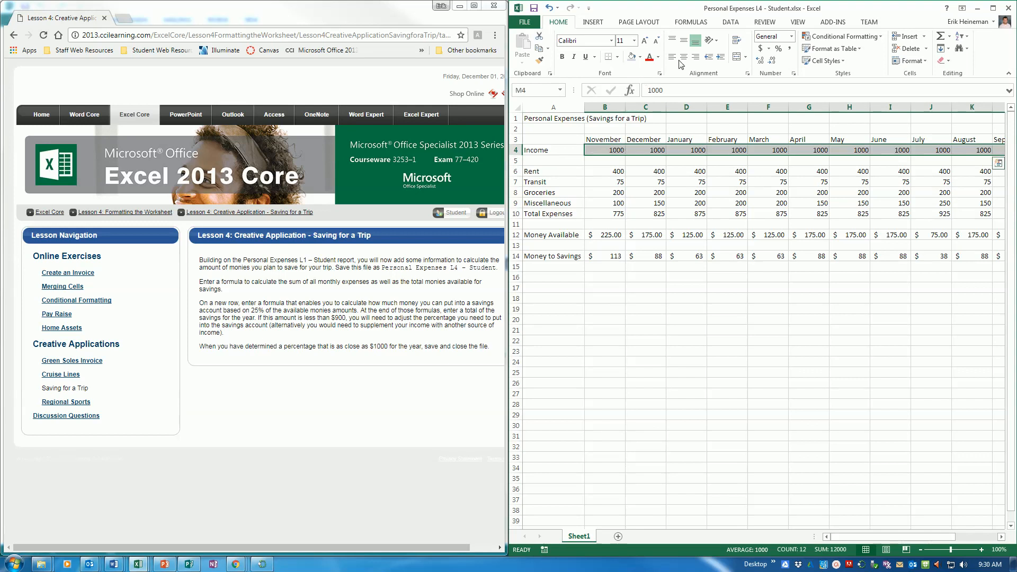
{"action": "left_click", "coordinate": [794, 36]}
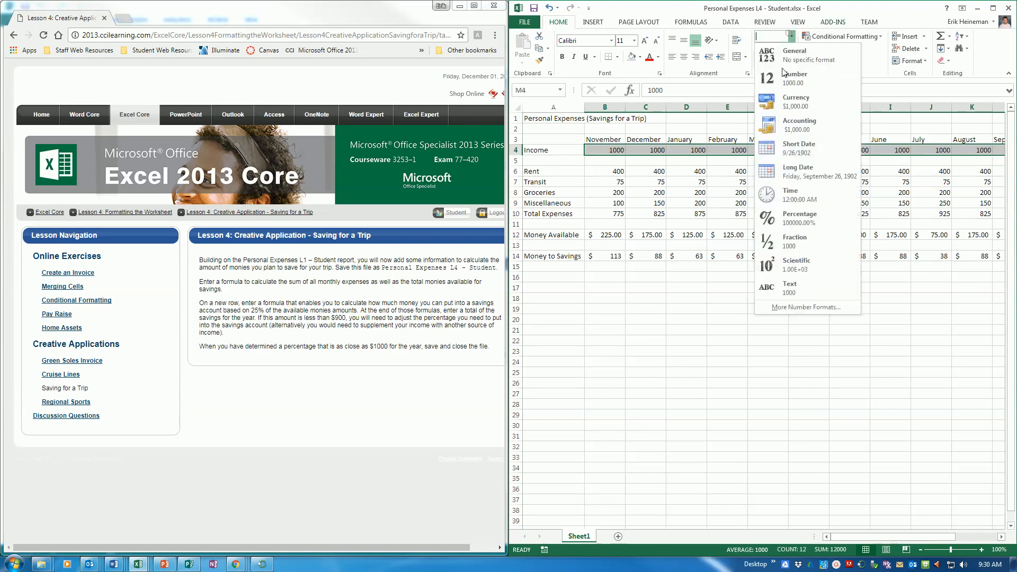
{"action": "left_click", "coordinate": [789, 125]}
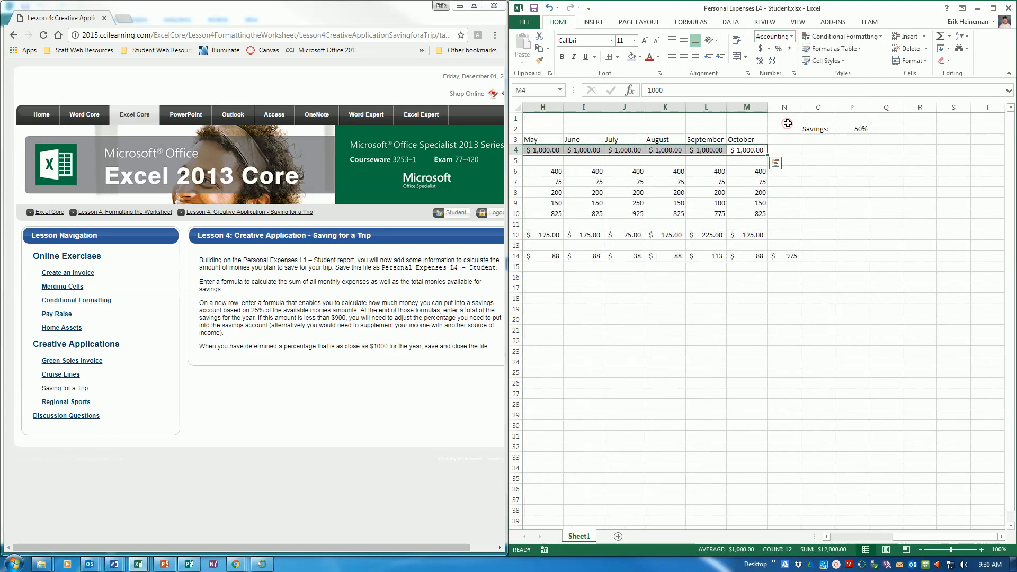
{"action": "left_click", "coordinate": [771, 61]}
{"action": "left_click", "coordinate": [771, 61]}
Remove both decimal places from the Money Available amounts in B12:M12
{"action": "left_click_drag", "start_coordinate": [750, 234], "coordinate": [591, 235]}
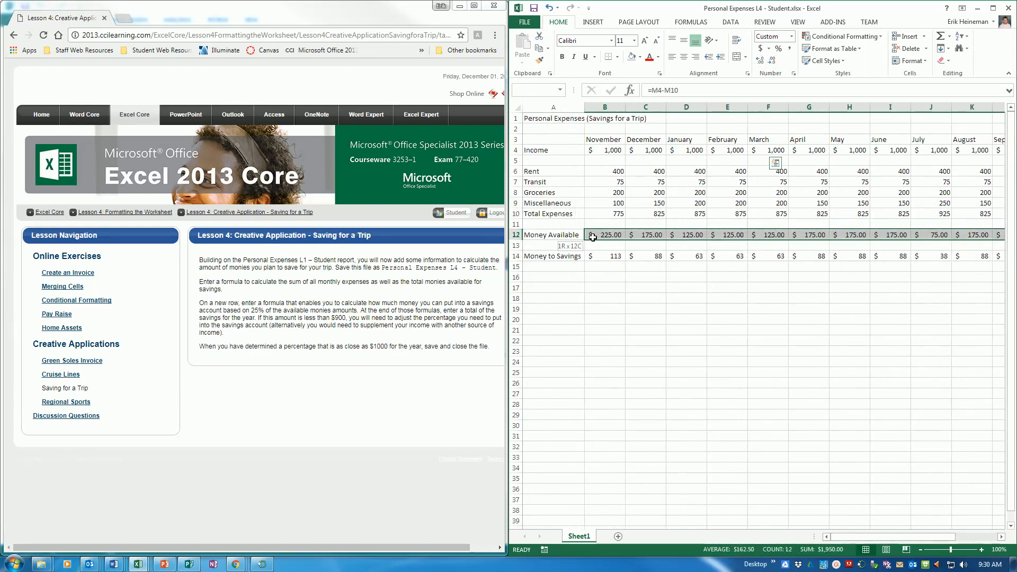
{"action": "left_click", "coordinate": [772, 61]}
{"action": "left_click", "coordinate": [772, 61]}
Format the Total Expenses amounts in B10:M10 as Accounting with no decimal places
{"action": "left_click_drag", "start_coordinate": [764, 215], "coordinate": [604, 215]}
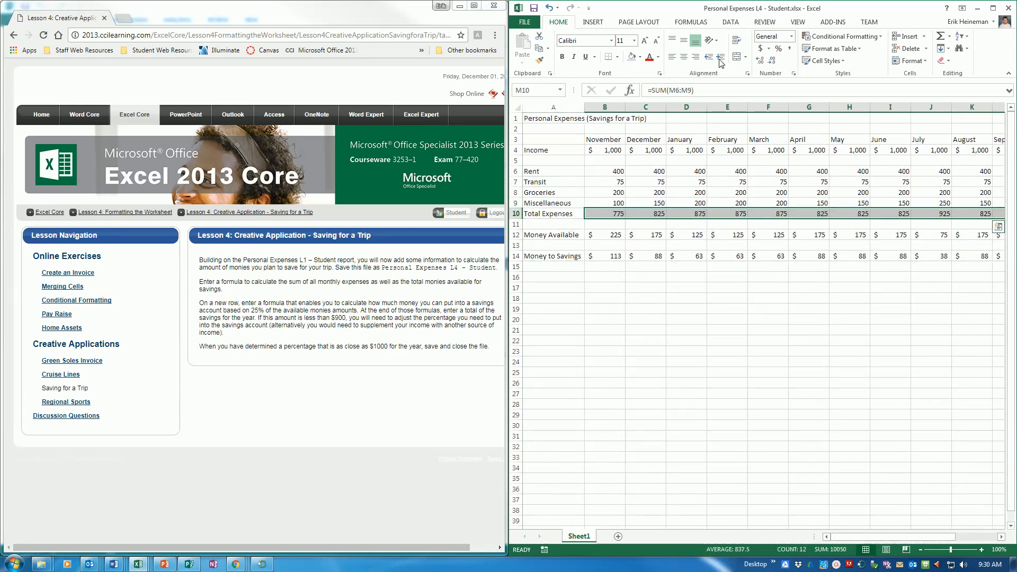
{"action": "left_click", "coordinate": [792, 36]}
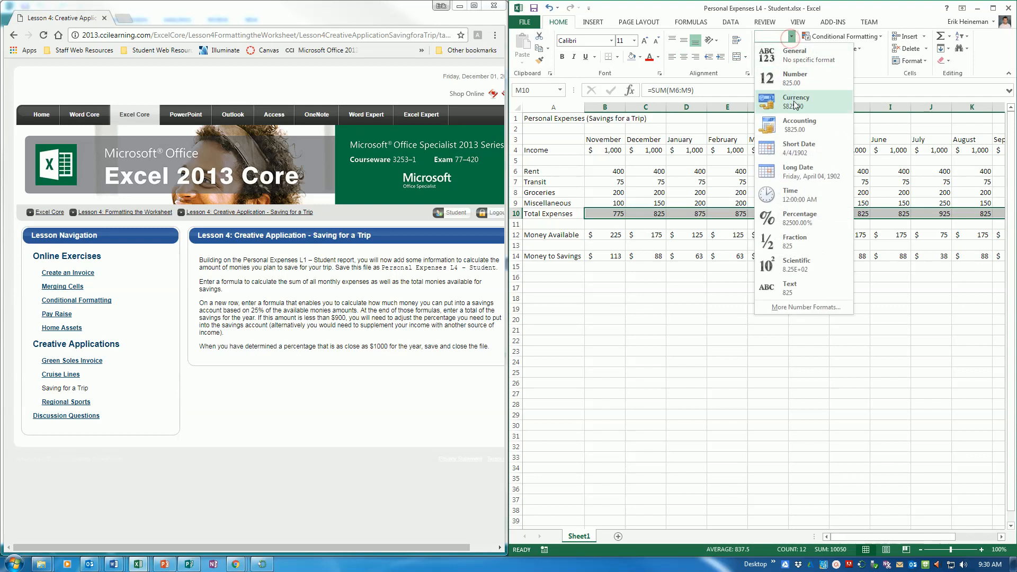
{"action": "left_click", "coordinate": [800, 124]}
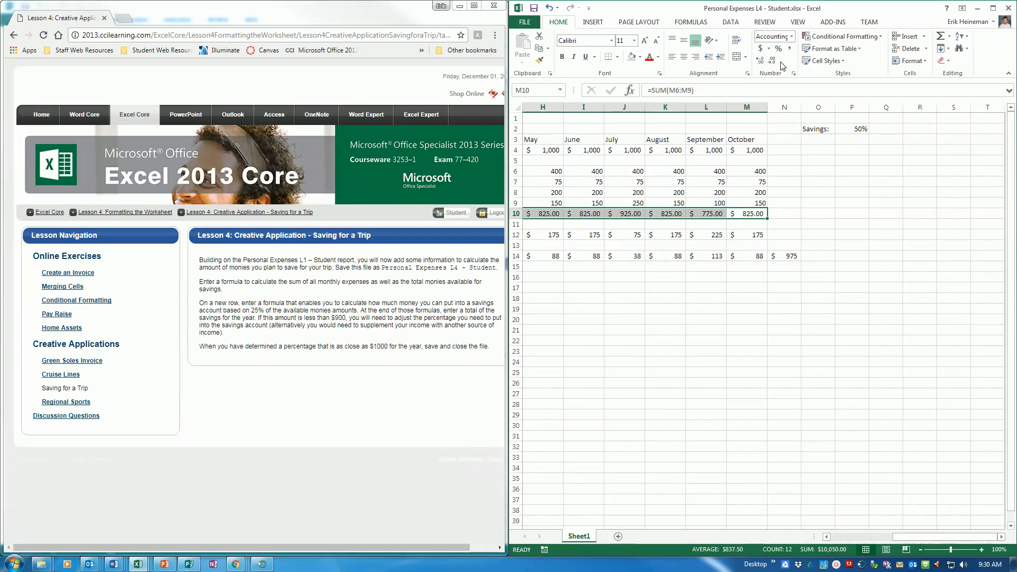
{"action": "left_click", "coordinate": [774, 61]}
{"action": "left_click", "coordinate": [773, 61]}
{"action": "left_click", "coordinate": [790, 256]}
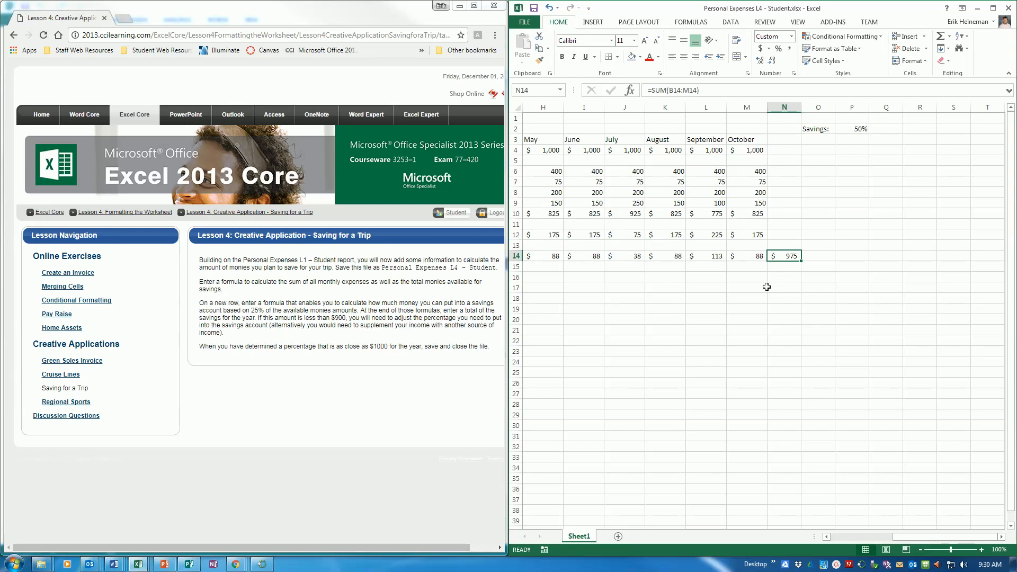
Merge and center the worksheet title across A1:M1 and enlarge it to 14 pt
{"action": "left_click_drag", "start_coordinate": [744, 118], "coordinate": [523, 119]}
{"action": "left_click", "coordinate": [735, 57]}
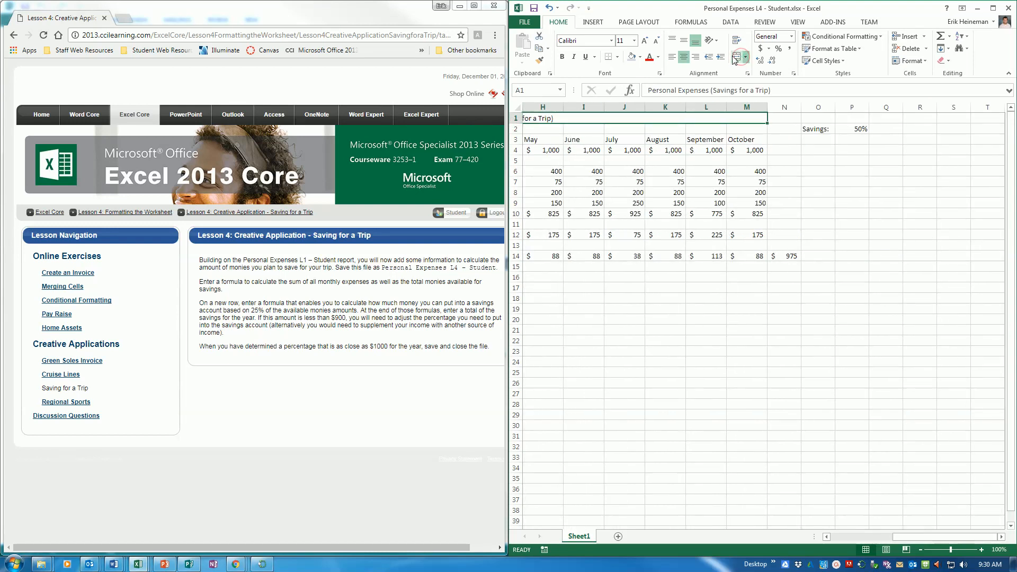
{"action": "left_click", "coordinate": [645, 42]}
{"action": "left_click", "coordinate": [645, 42]}
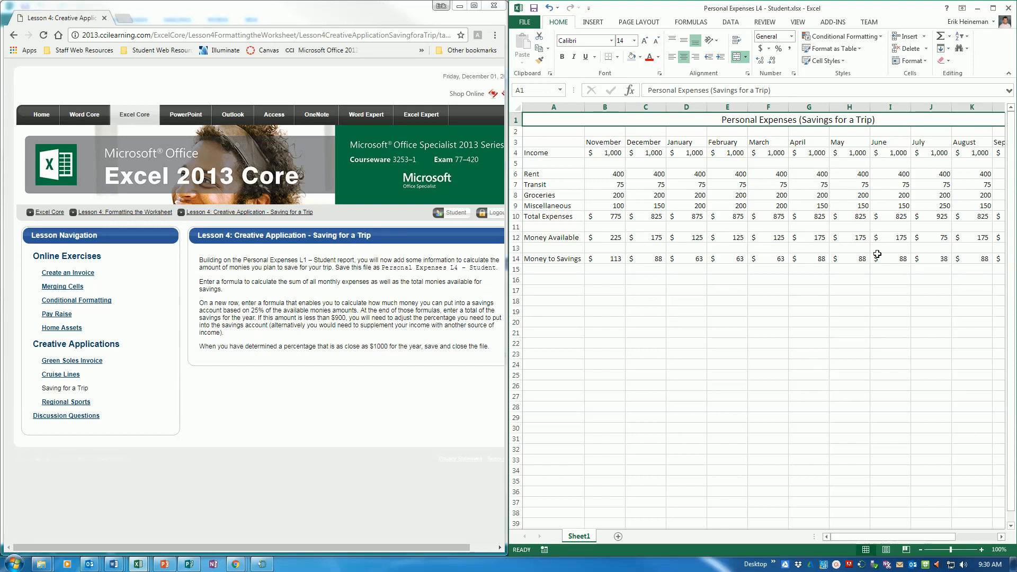
{"action": "left_click", "coordinate": [768, 206]}
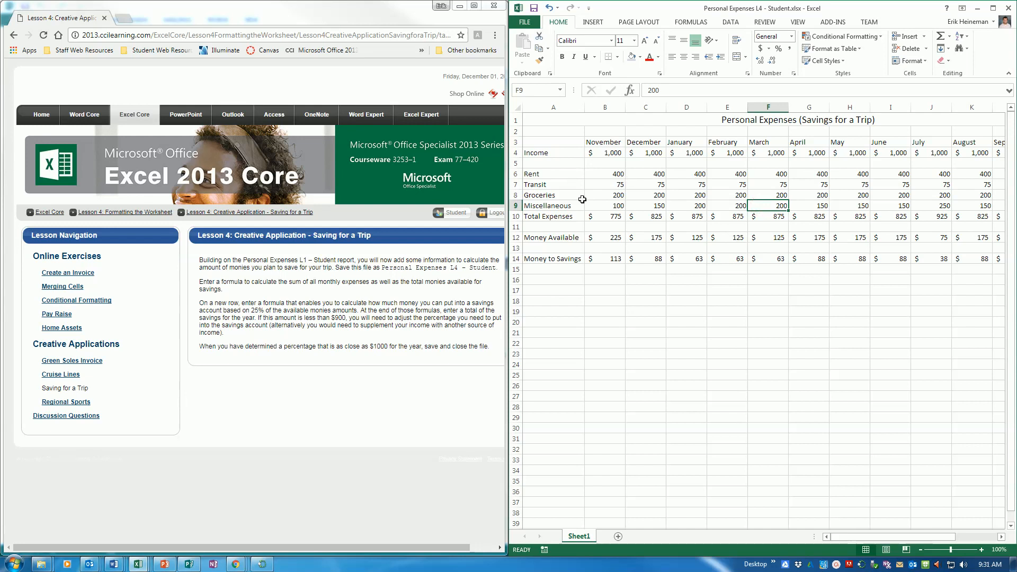
Apply the 40% - Accent6 cell style to the month headings in B3:M3
{"action": "left_click_drag", "start_coordinate": [604, 142], "coordinate": [940, 141]}
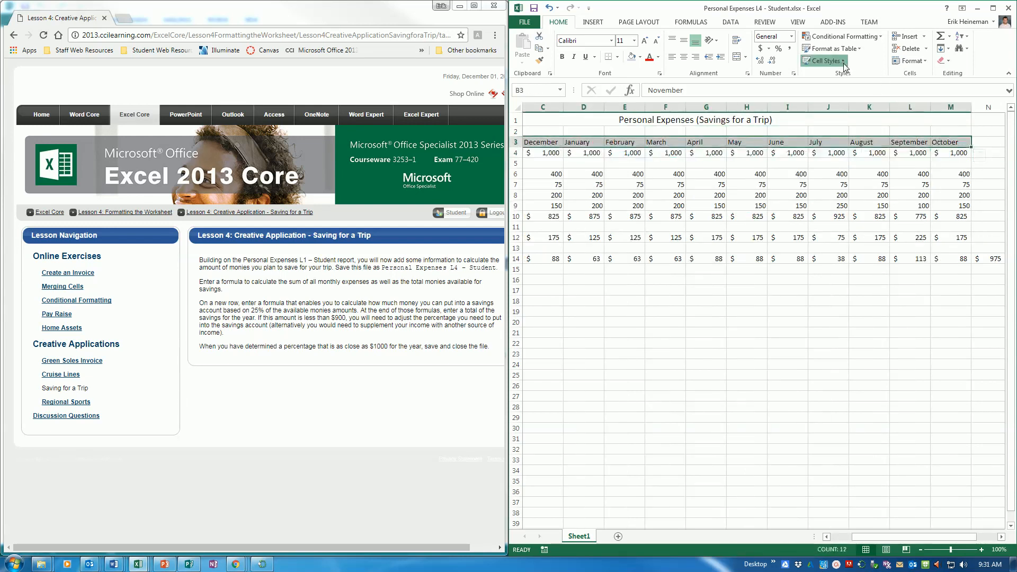
{"action": "left_click", "coordinate": [845, 62]}
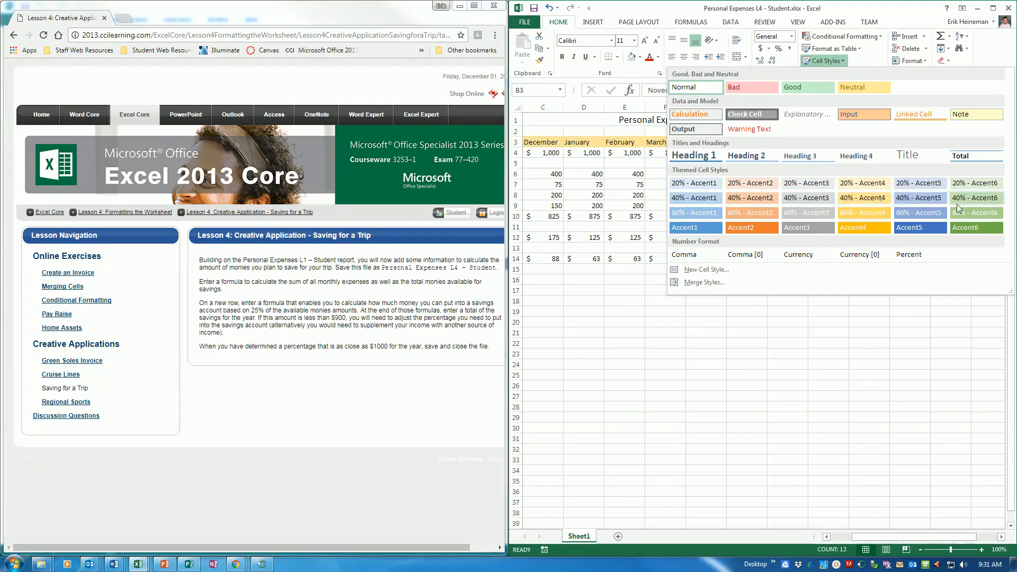
{"action": "left_click", "coordinate": [974, 199]}
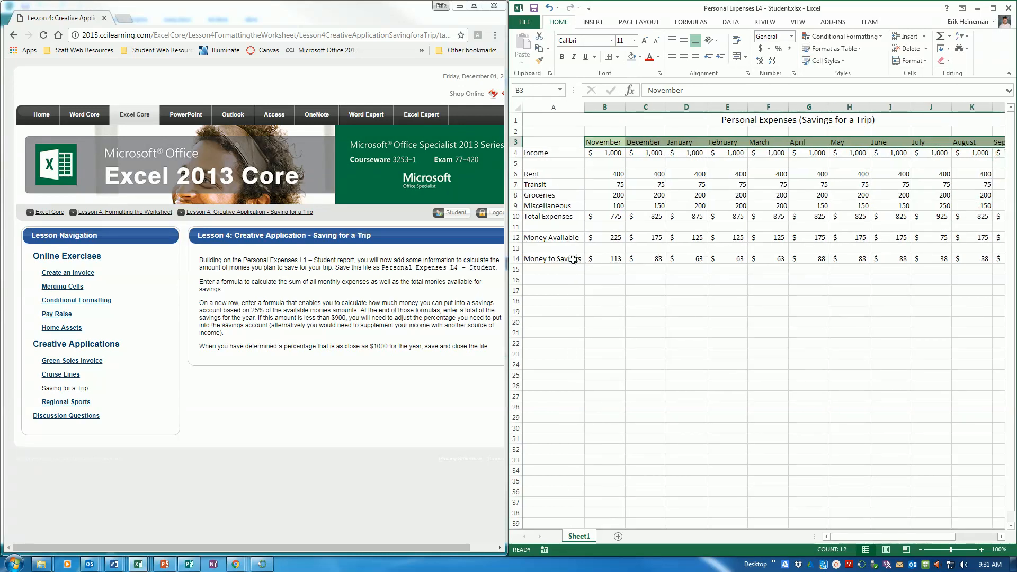
Apply the 40% - Accent6 cell style to the monthly savings in B14:M14 and save the workbook
{"action": "left_click_drag", "start_coordinate": [587, 260], "coordinate": [968, 260]}
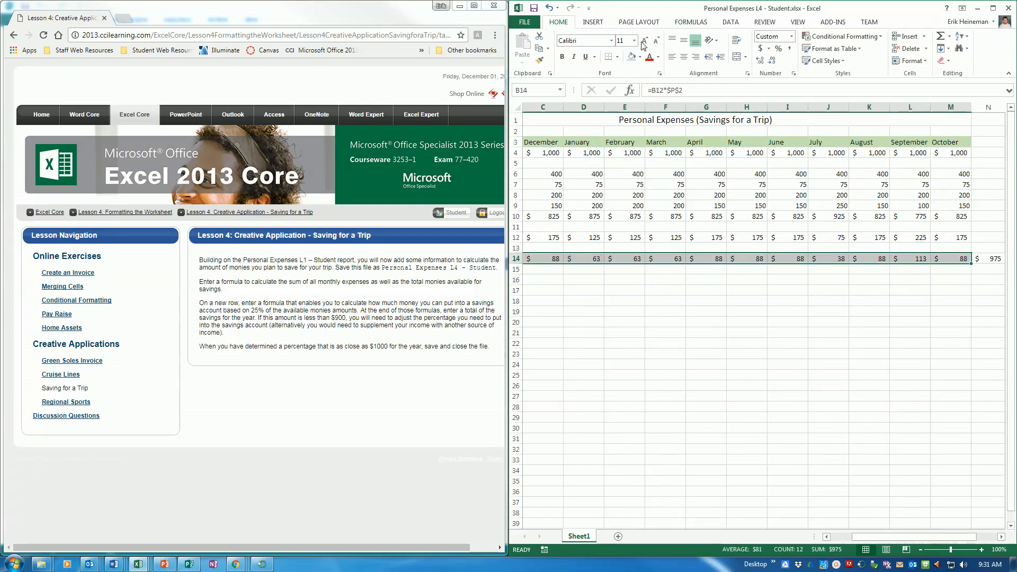
{"action": "left_click", "coordinate": [826, 60]}
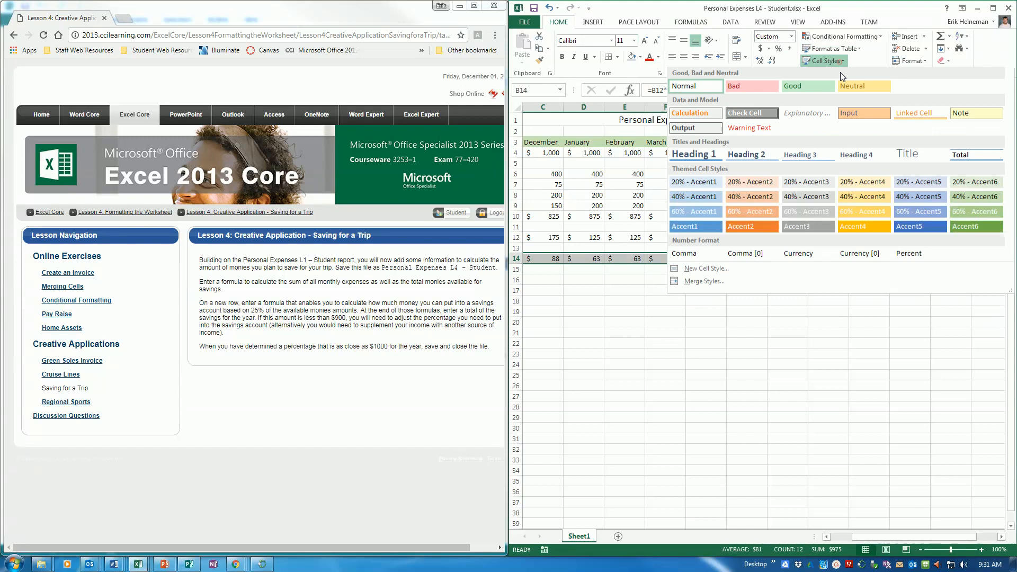
{"action": "left_click", "coordinate": [969, 199]}
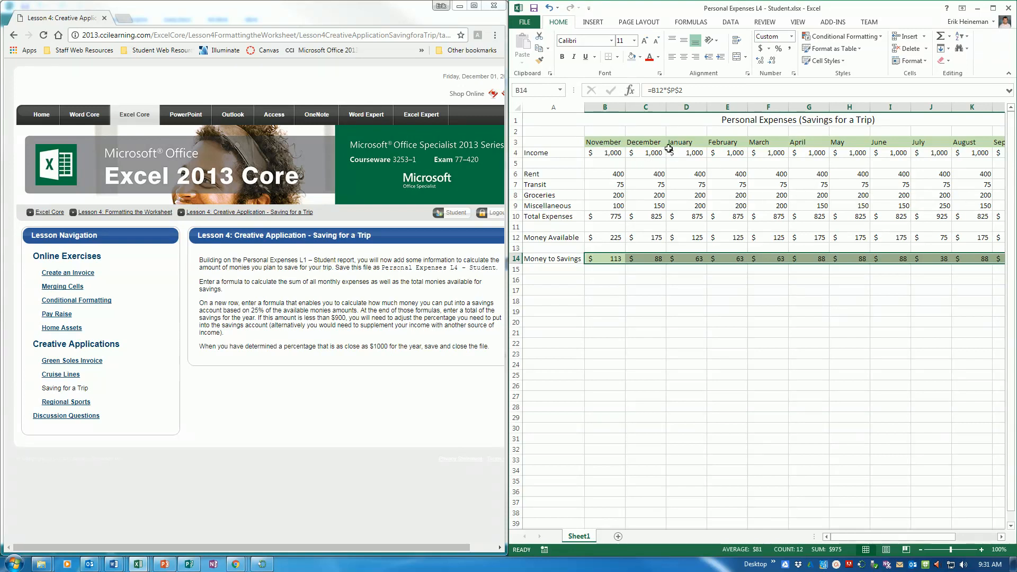
{"action": "key", "text": "ctrl+s"}
In the Sports Fundraising - Student workbook, build the first Baseball distribution formula in B7 as =B4*O7
{"action": "key", "text": "End"}
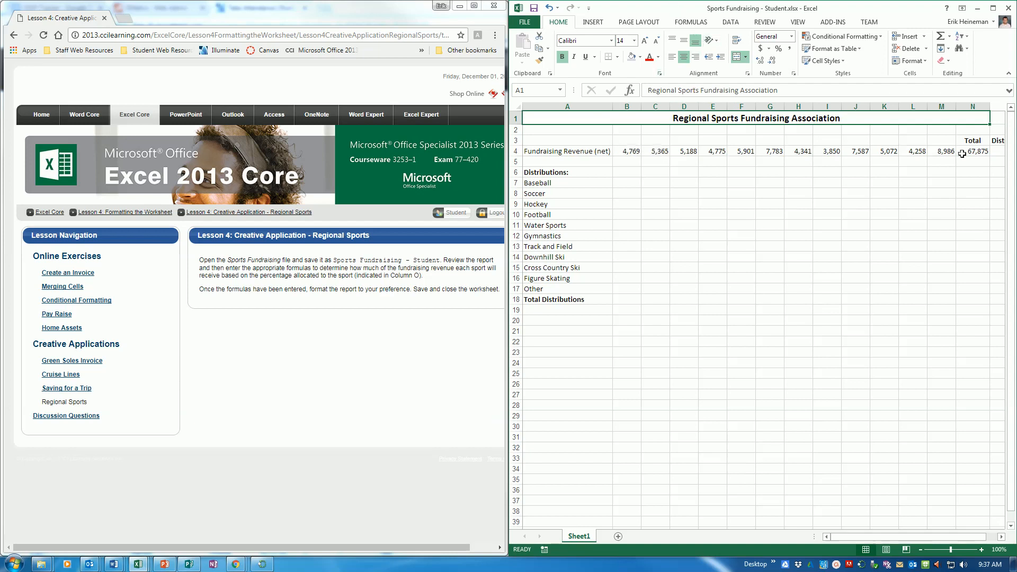
{"action": "left_click_drag", "start_coordinate": [853, 535], "coordinate": [793, 520]}
{"action": "left_click", "coordinate": [628, 183]}
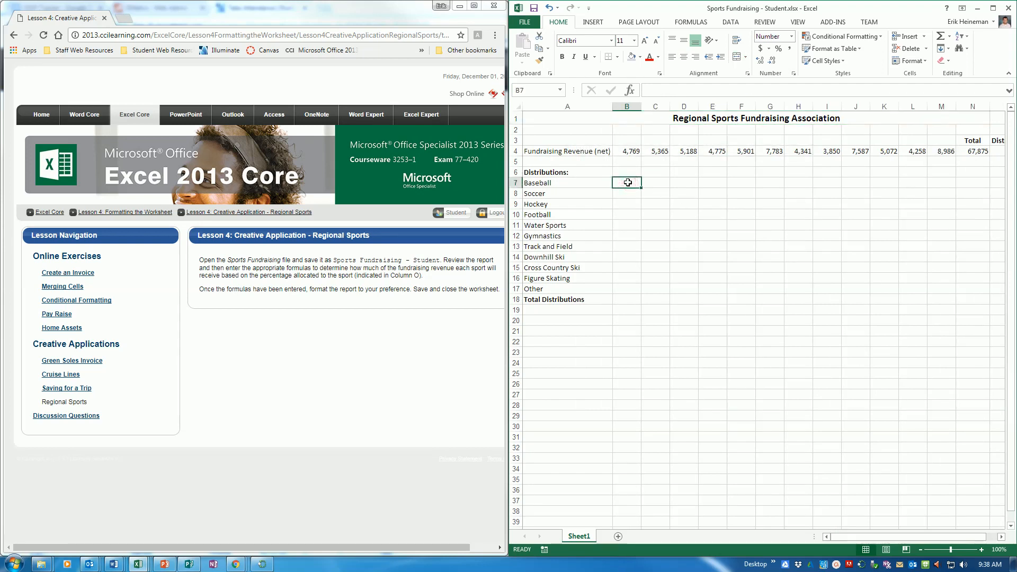
{"action": "type", "text": "="}
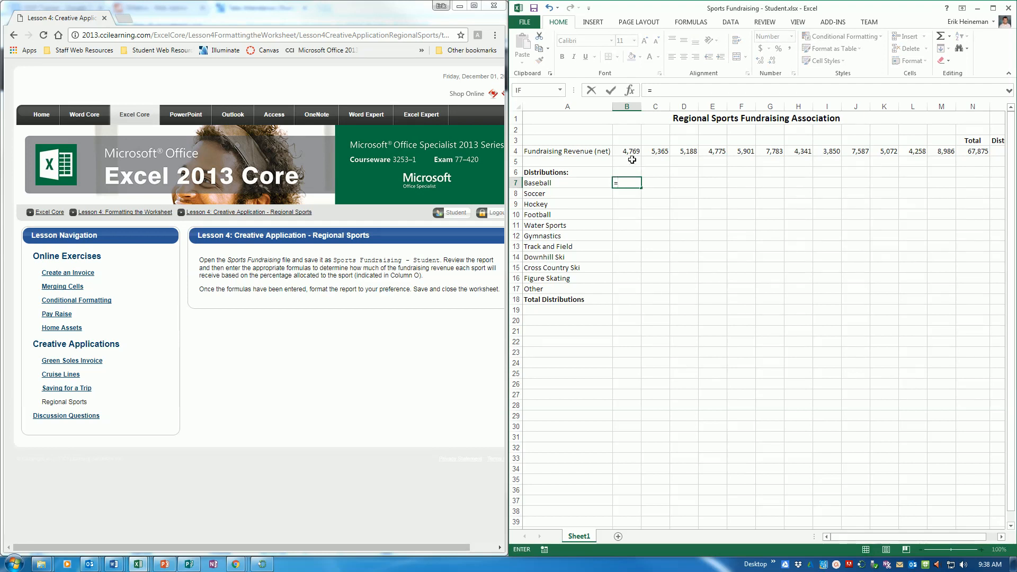
{"action": "left_click", "coordinate": [630, 149]}
{"action": "type", "text": "*"}
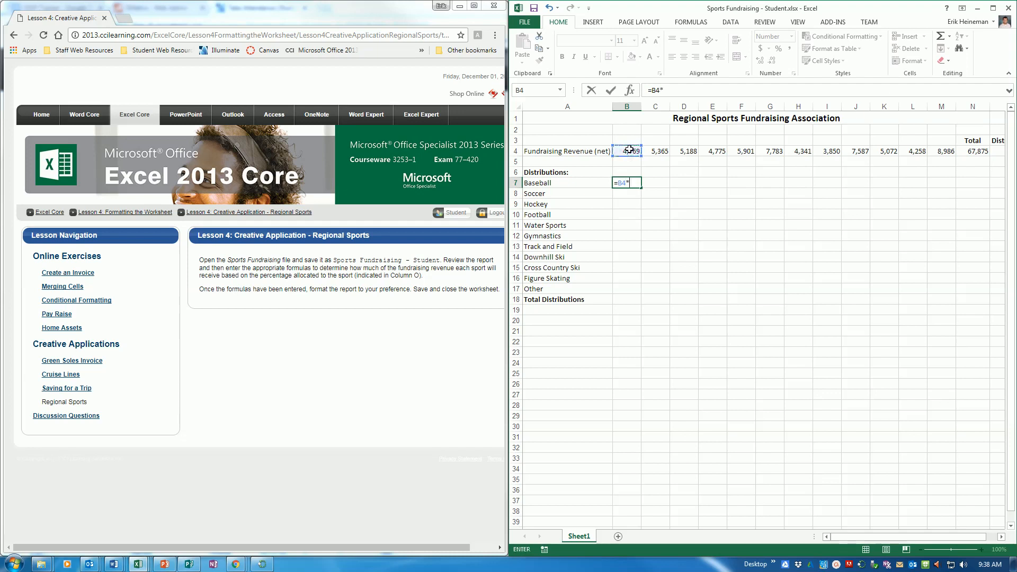
{"action": "left_click_drag", "start_coordinate": [967, 538], "coordinate": [978, 538]}
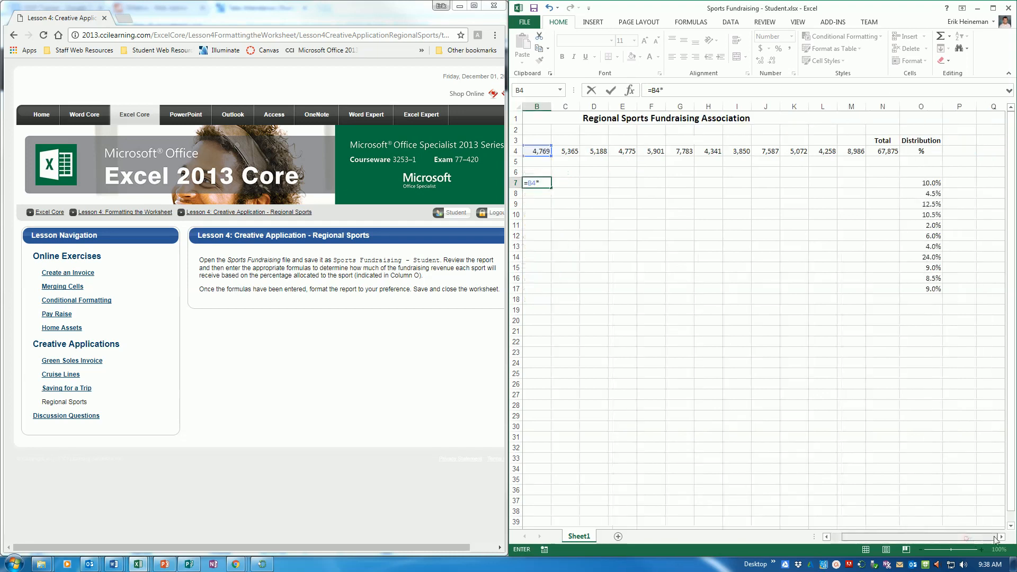
{"action": "left_click", "coordinate": [931, 186]}
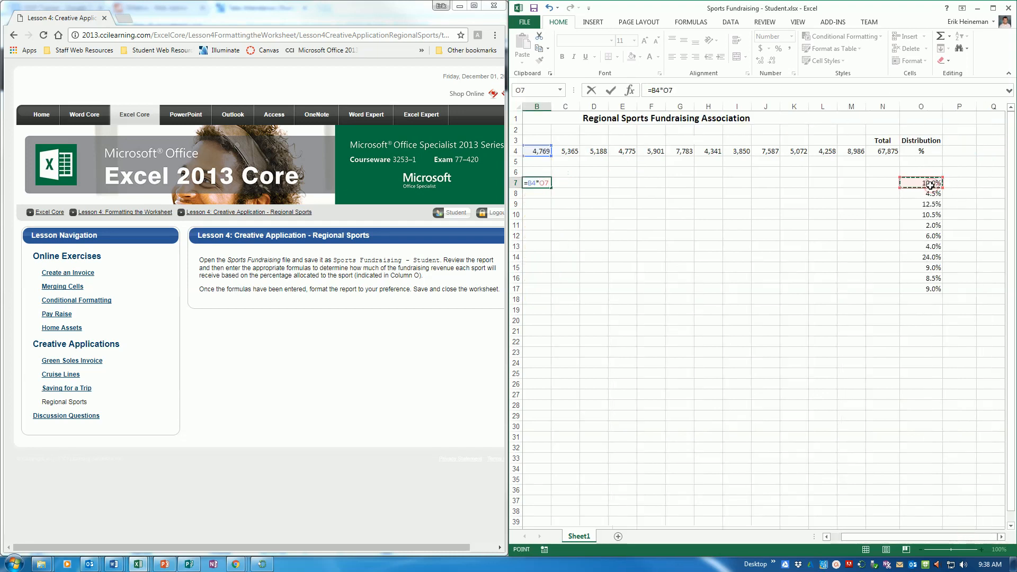
Change the B7 formula to the mixed references =B$4*$O7 and fill it down through B17
{"action": "key", "text": "F2"}
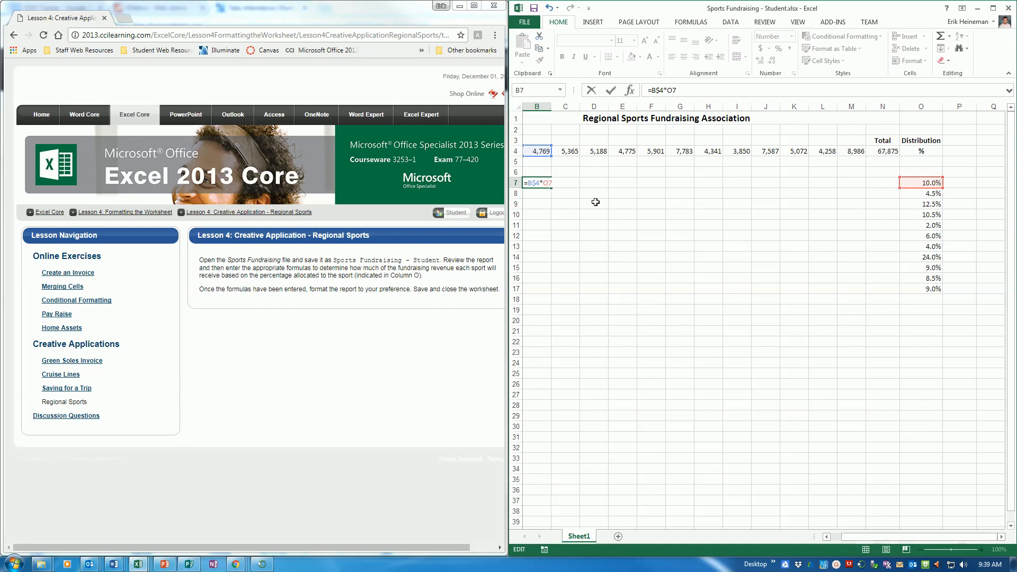
{"action": "left_click", "coordinate": [544, 182]}
{"action": "key", "text": "ctrl+Return"}
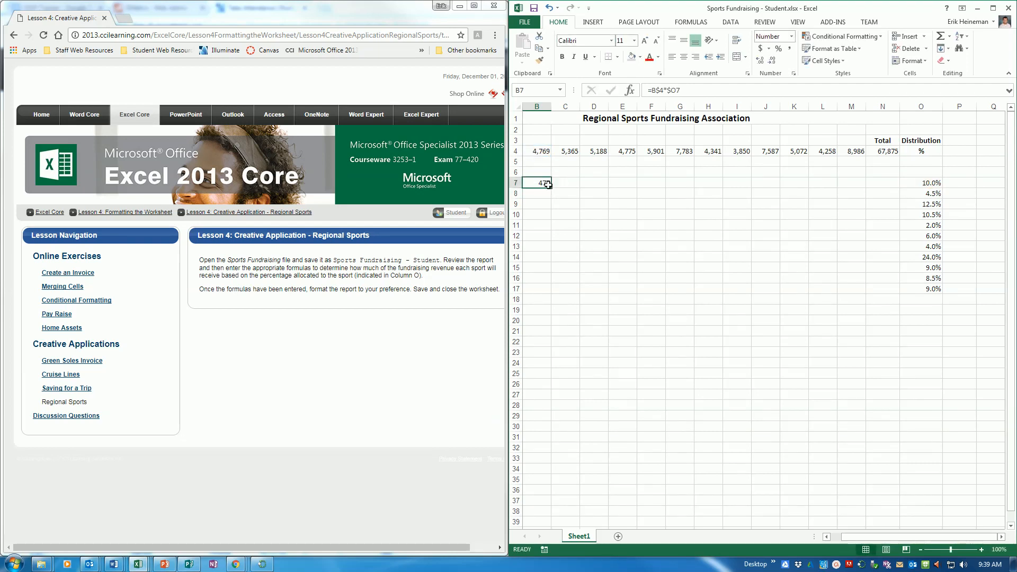
{"action": "left_click_drag", "start_coordinate": [552, 188], "coordinate": [552, 292]}
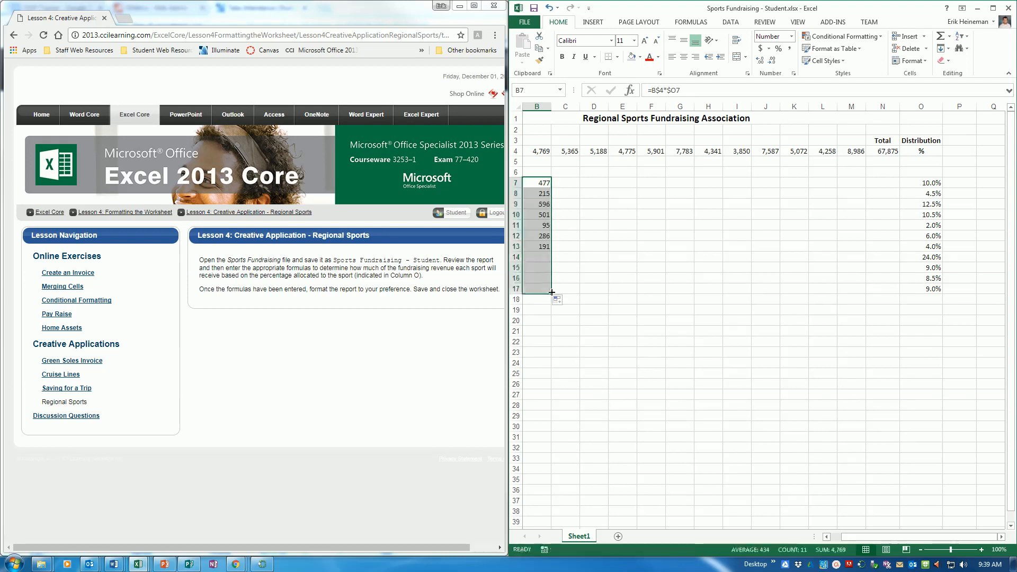
Fill the distribution formulas from B7:B17 across through column N, checking the cell references in B8 and J11
{"action": "left_click", "coordinate": [543, 193]}
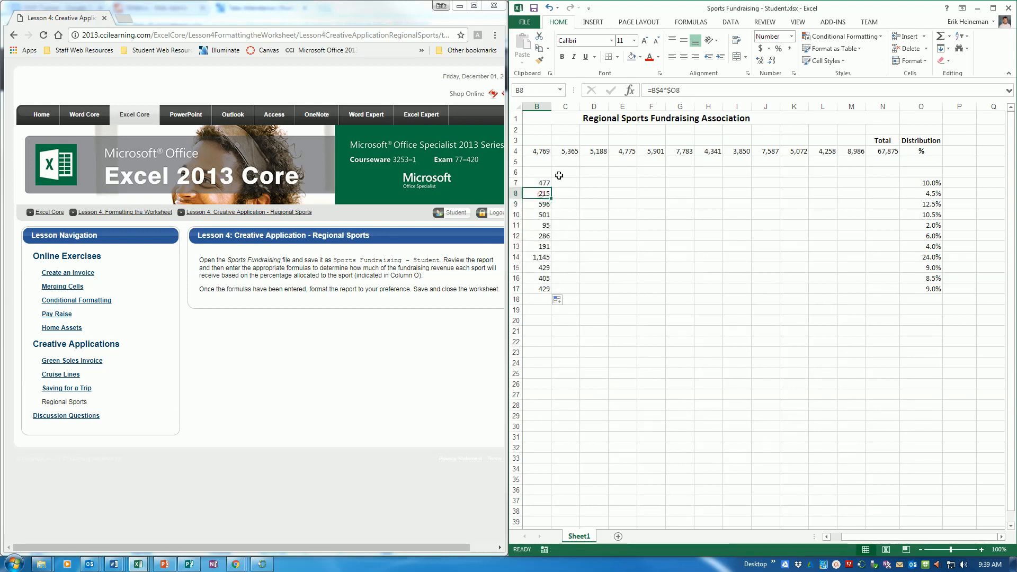
{"action": "double_click", "coordinate": [538, 193]}
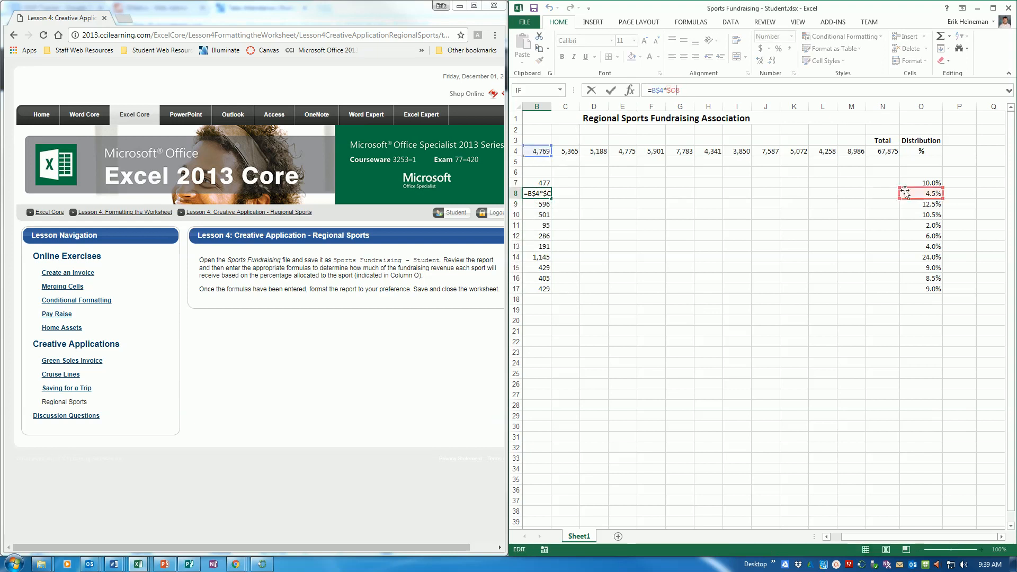
{"action": "key", "text": "Return"}
{"action": "left_click_drag", "start_coordinate": [535, 184], "coordinate": [888, 275]}
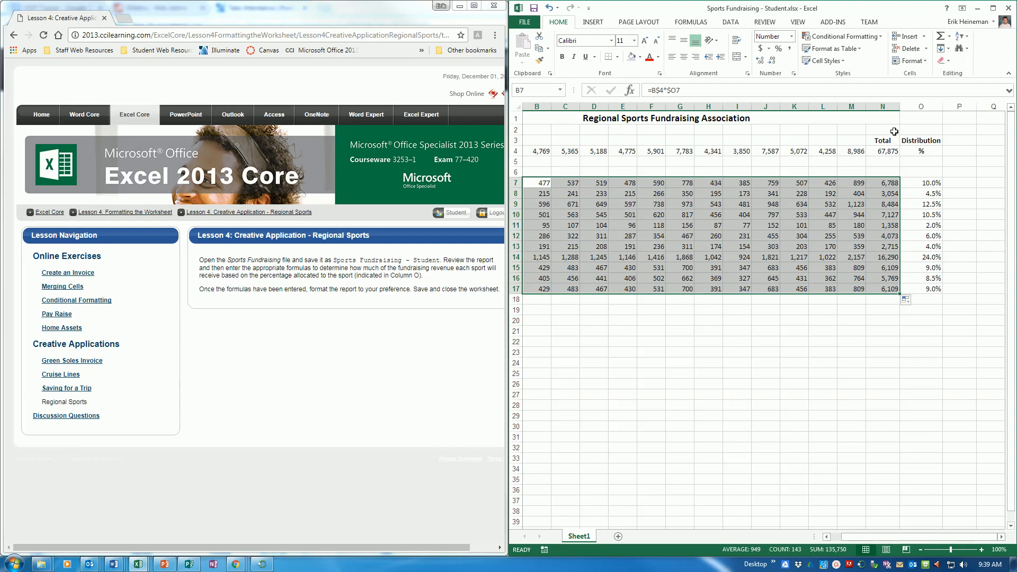
{"action": "left_click", "coordinate": [764, 225]}
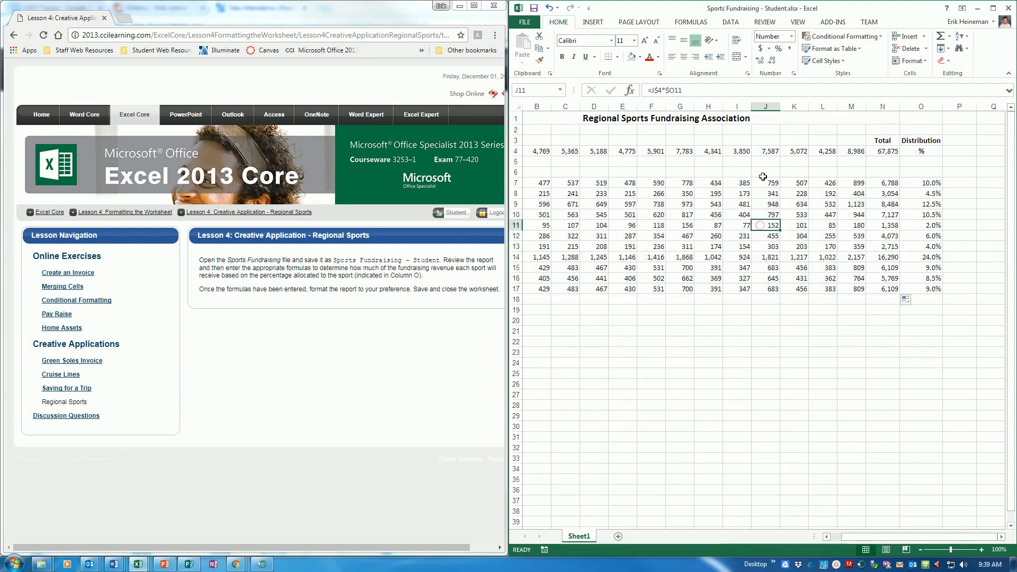
{"action": "key", "text": "F2"}
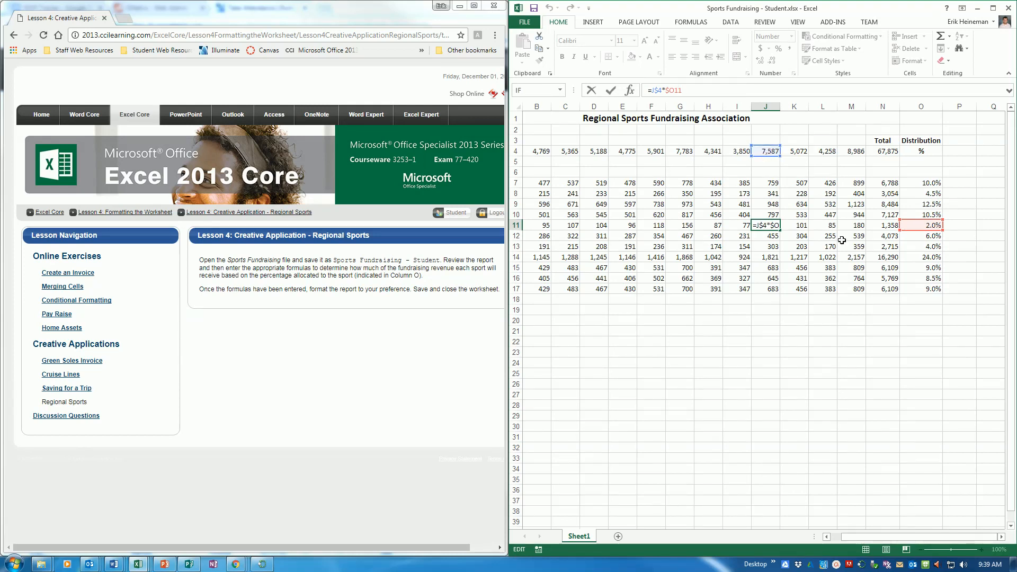
{"action": "key", "text": "ctrl+Return"}
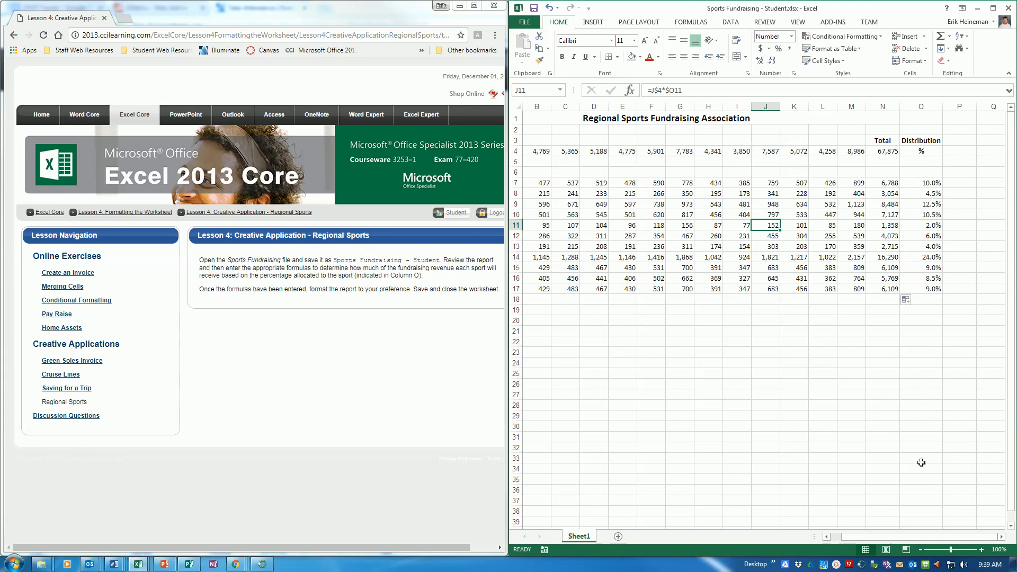
Total the first month's distributions in B18 with =SUM(B7:B17) and fill the formula across through N18
{"action": "left_click_drag", "start_coordinate": [930, 537], "coordinate": [838, 532]}
{"action": "left_click", "coordinate": [630, 298]}
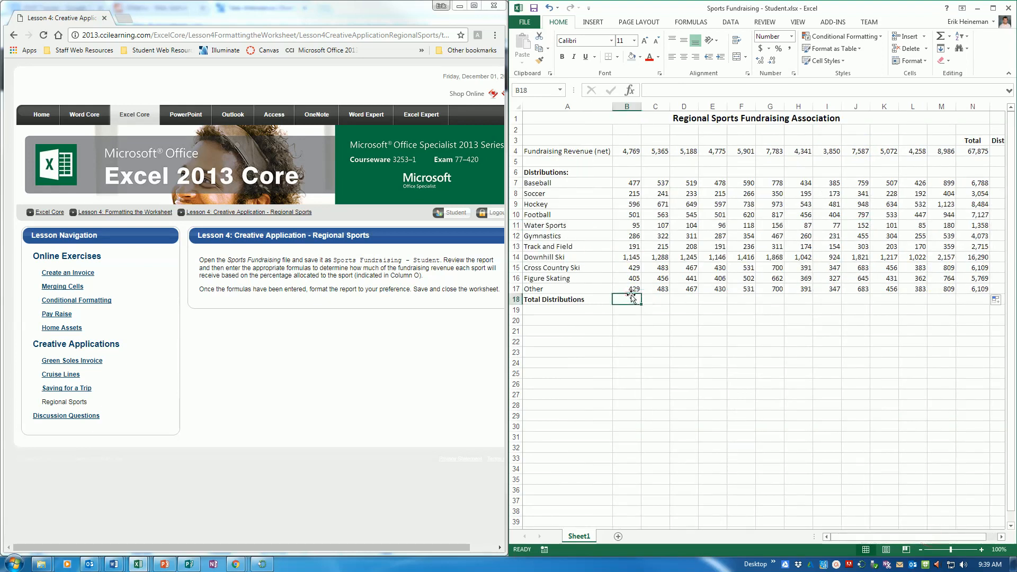
{"action": "type", "text": "=sum("}
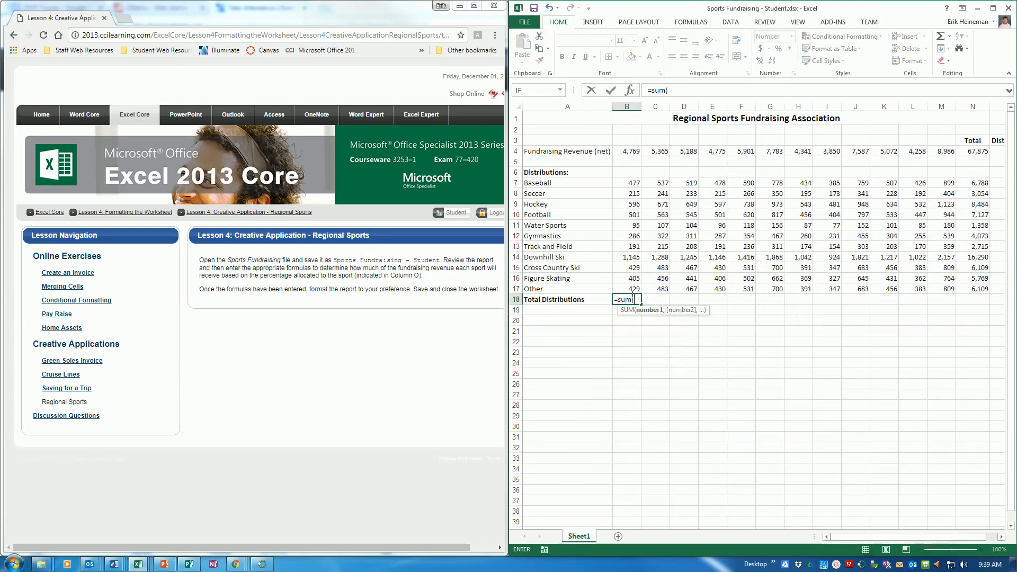
{"action": "left_click_drag", "start_coordinate": [633, 183], "coordinate": [617, 292]}
{"action": "key", "text": "Return"}
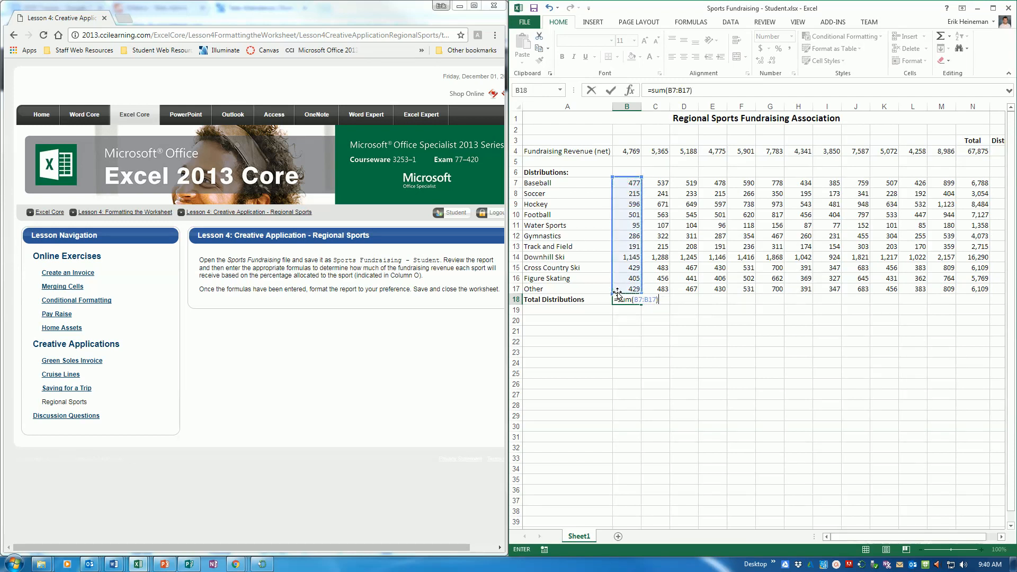
{"action": "left_click", "coordinate": [630, 299]}
{"action": "left_click_drag", "start_coordinate": [641, 305], "coordinate": [907, 310]}
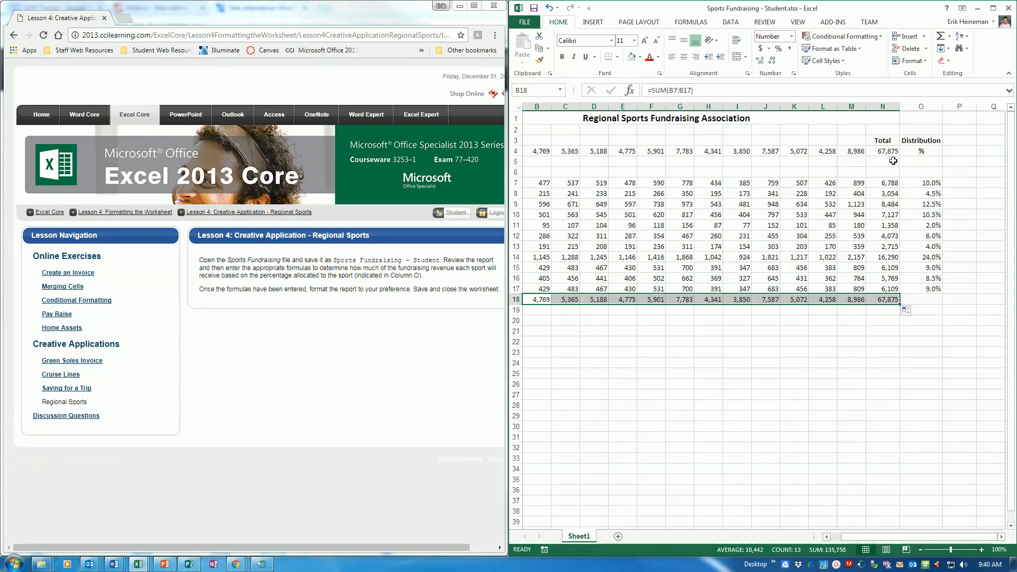
Make the Fundraising Revenue row A4:N4 bold and apply all borders to it
{"action": "left_click_drag", "start_coordinate": [926, 537], "coordinate": [908, 536]}
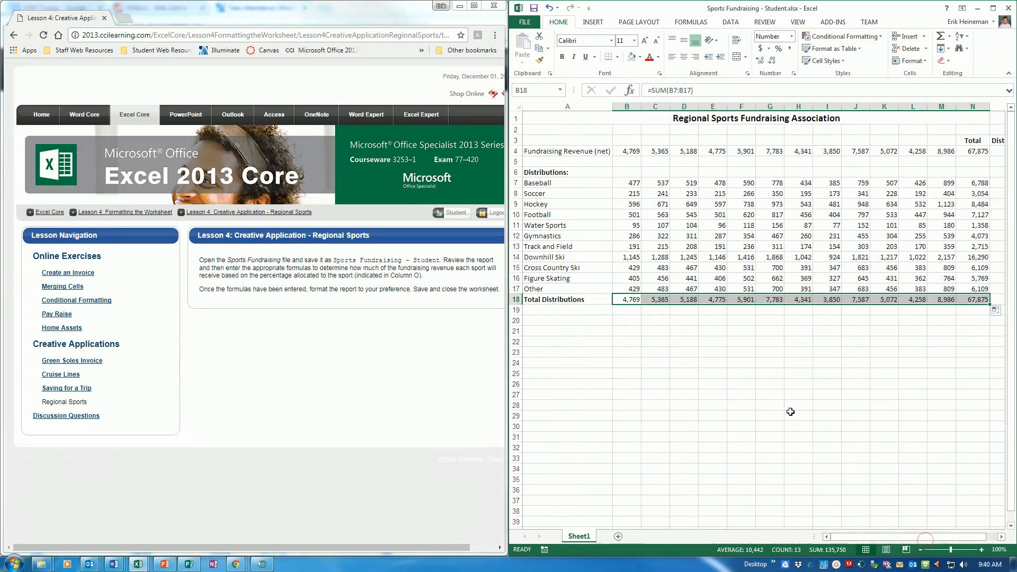
{"action": "left_click", "coordinate": [586, 152]}
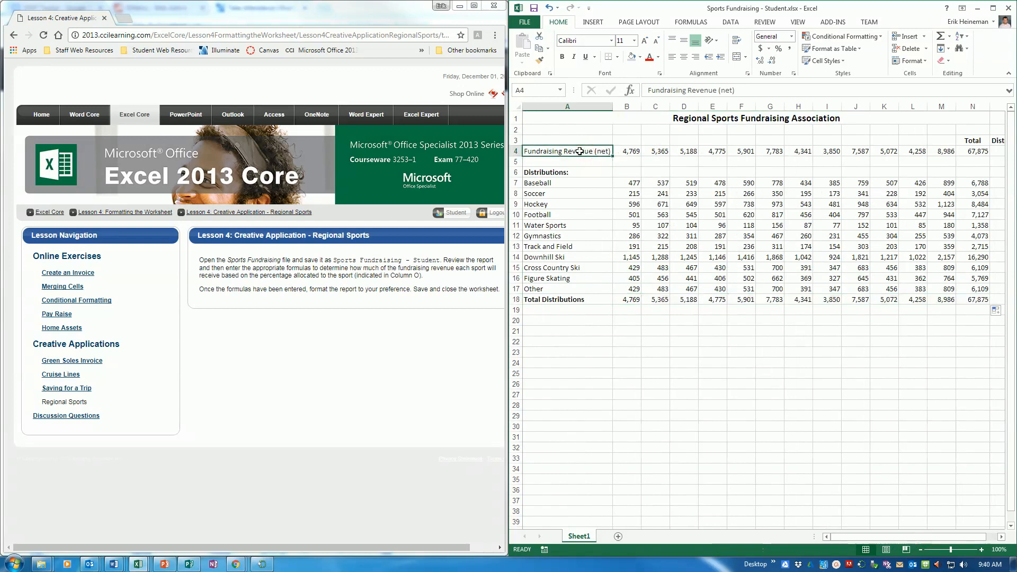
{"action": "left_click_drag", "start_coordinate": [576, 151], "coordinate": [973, 151]}
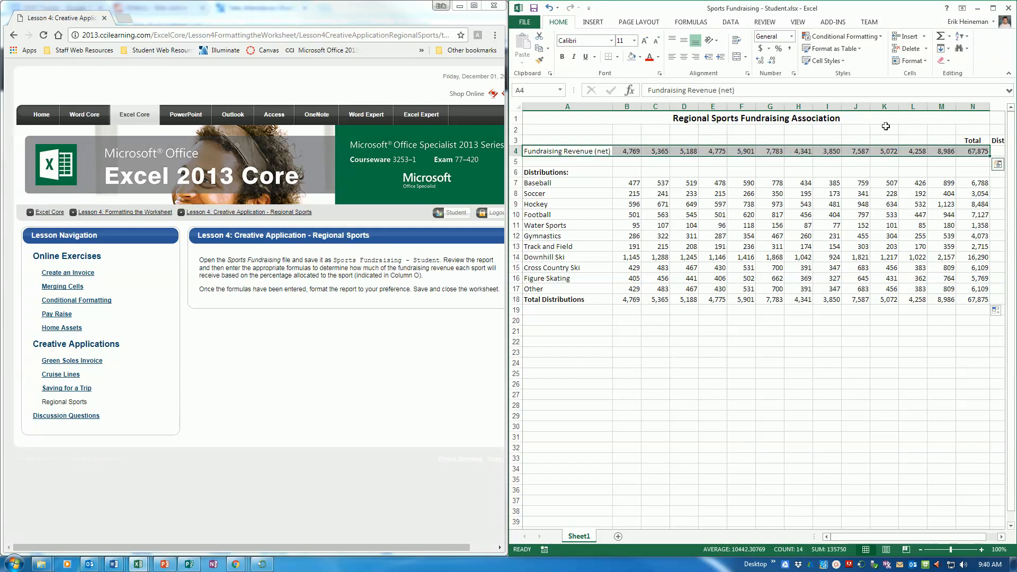
{"action": "left_click", "coordinate": [563, 57]}
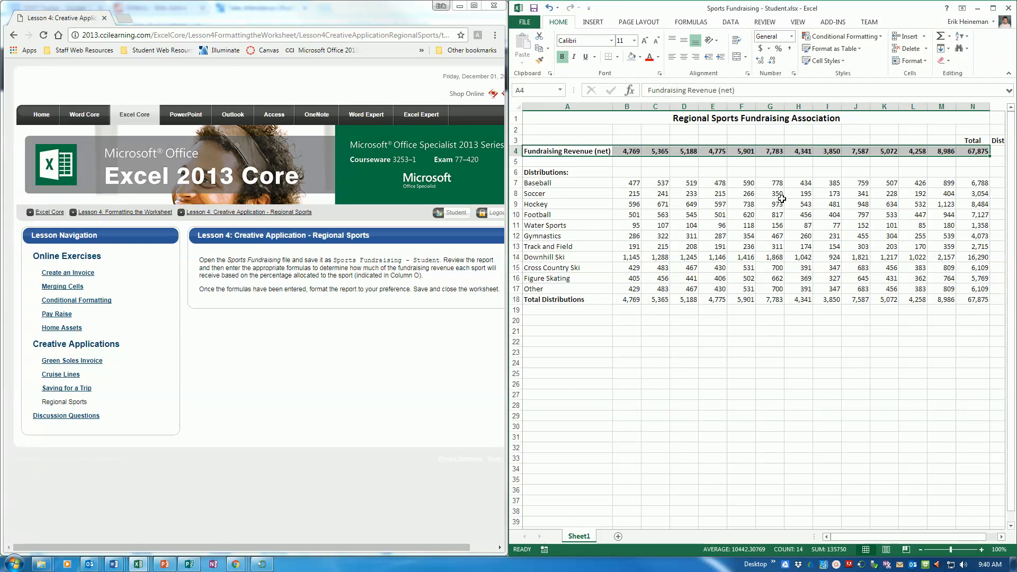
{"action": "left_click", "coordinate": [617, 57]}
{"action": "left_click", "coordinate": [620, 160]}
Apply all borders to the distribution table A7:N18, the % heading in O4 and the percentages in O7:O17
{"action": "left_click_drag", "start_coordinate": [975, 139], "coordinate": [999, 141]}
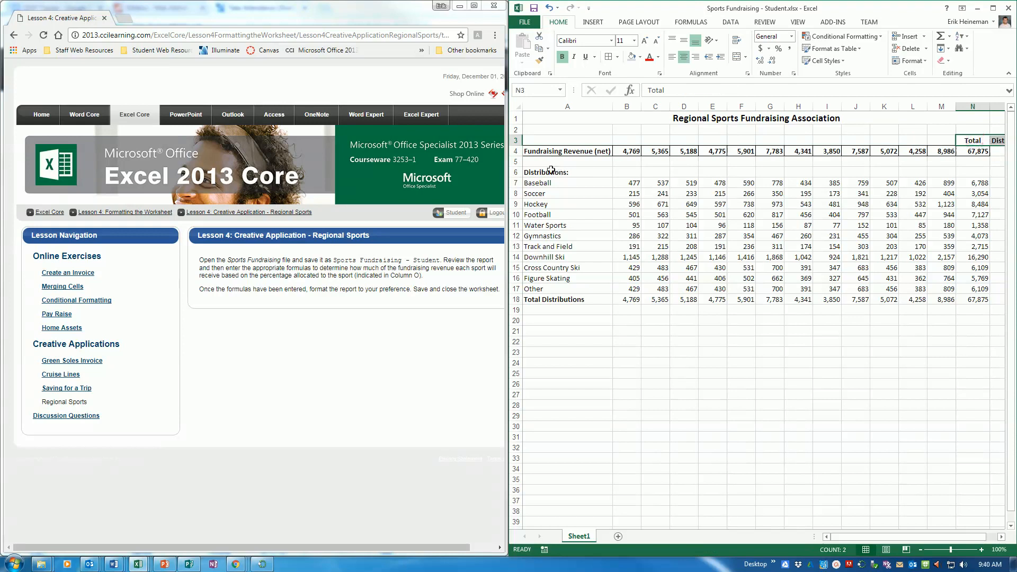
{"action": "left_click_drag", "start_coordinate": [542, 176], "coordinate": [631, 212]}
{"action": "left_click_drag", "start_coordinate": [564, 184], "coordinate": [880, 300]}
{"action": "left_click", "coordinate": [609, 57]}
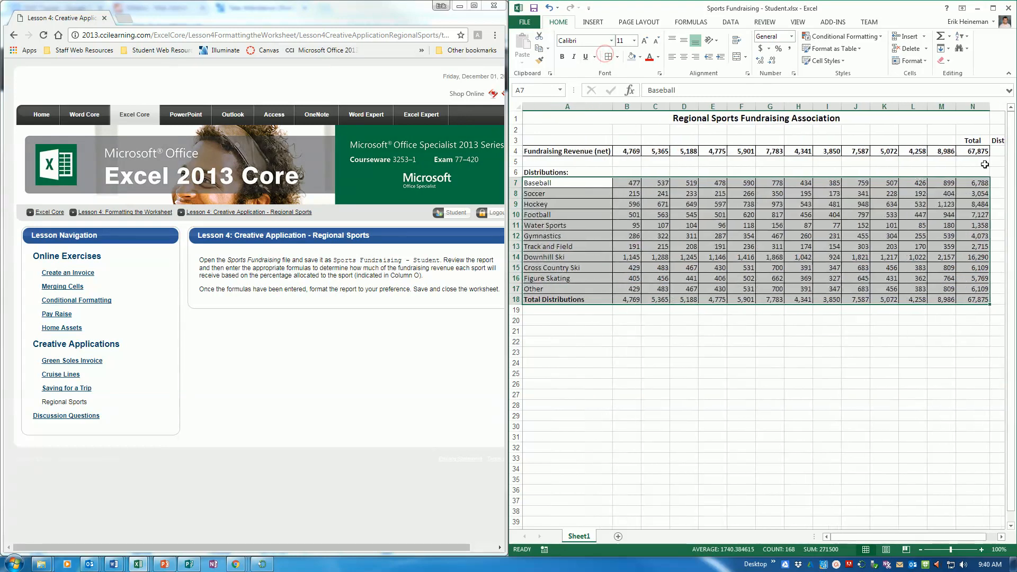
{"action": "left_click", "coordinate": [996, 150]}
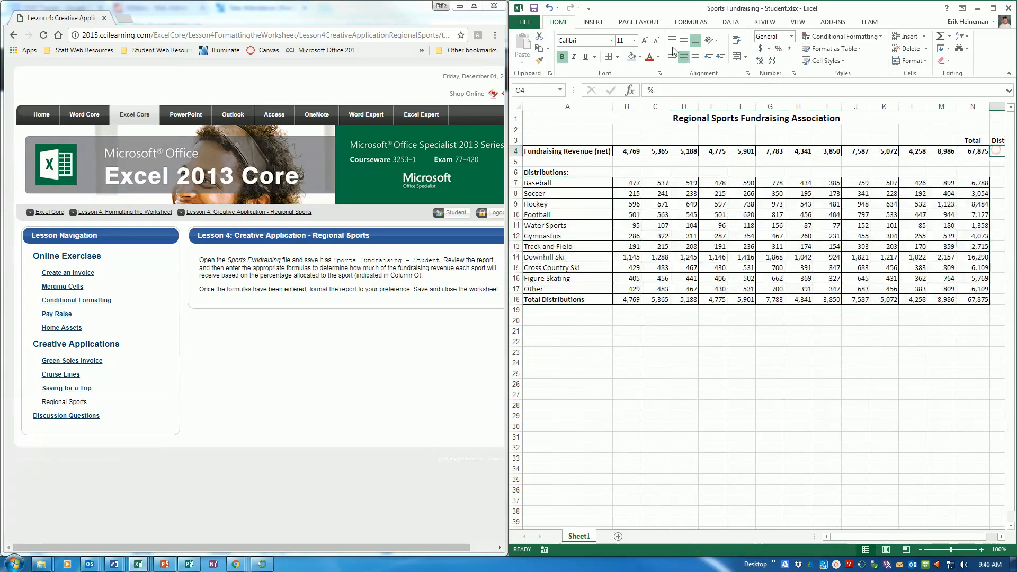
{"action": "left_click_drag", "start_coordinate": [792, 184], "coordinate": [792, 289]}
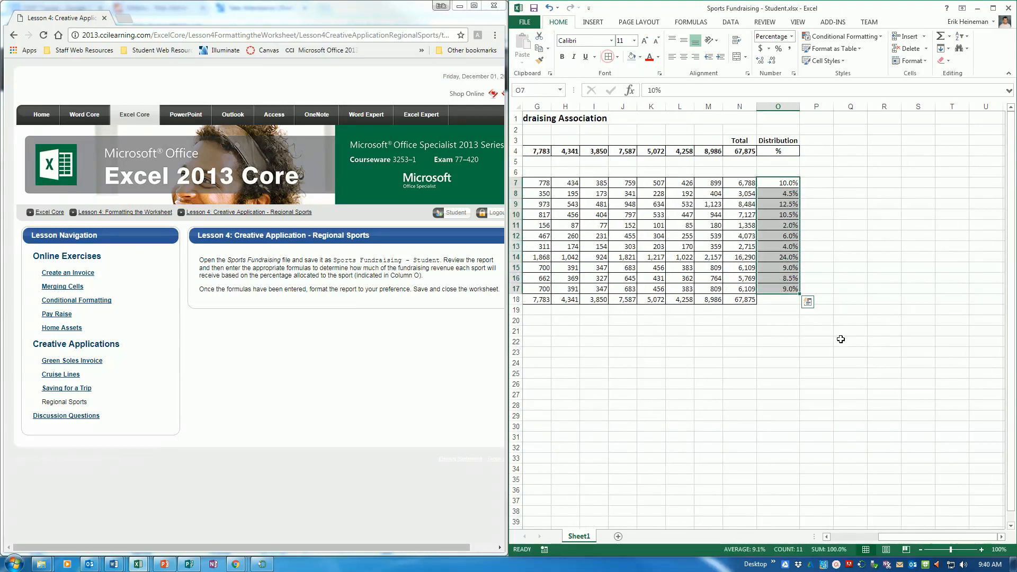
Fill the Total Distributions row A18:N18 with a medium green theme color
{"action": "left_click_drag", "start_coordinate": [750, 301], "coordinate": [561, 299]}
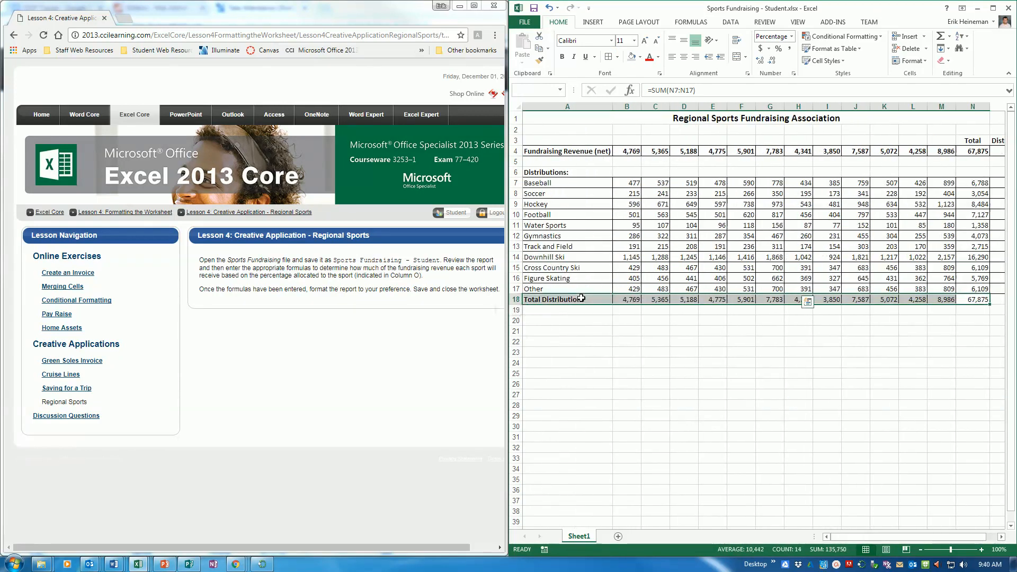
{"action": "left_click", "coordinate": [640, 57]}
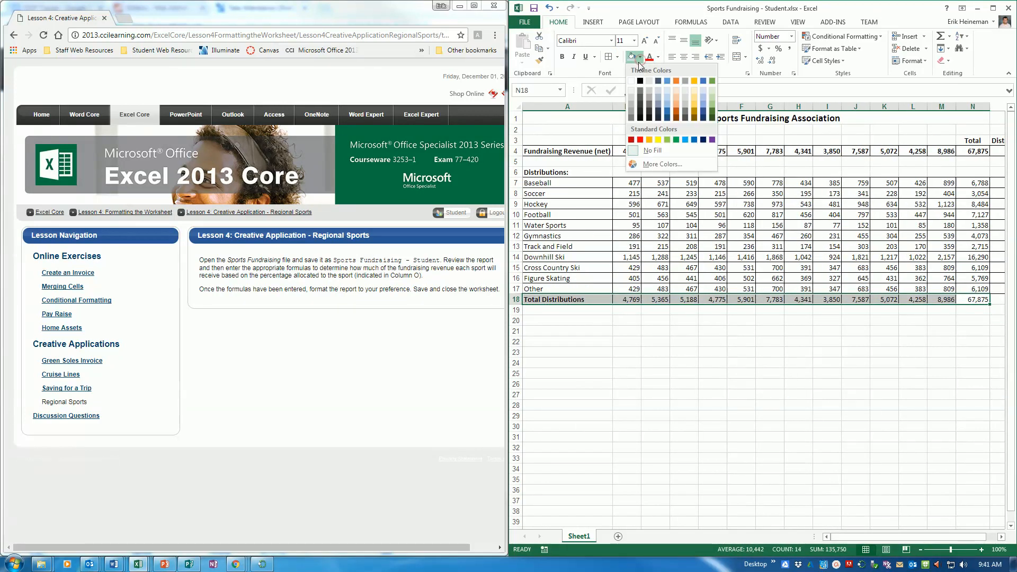
{"action": "left_click", "coordinate": [714, 105]}
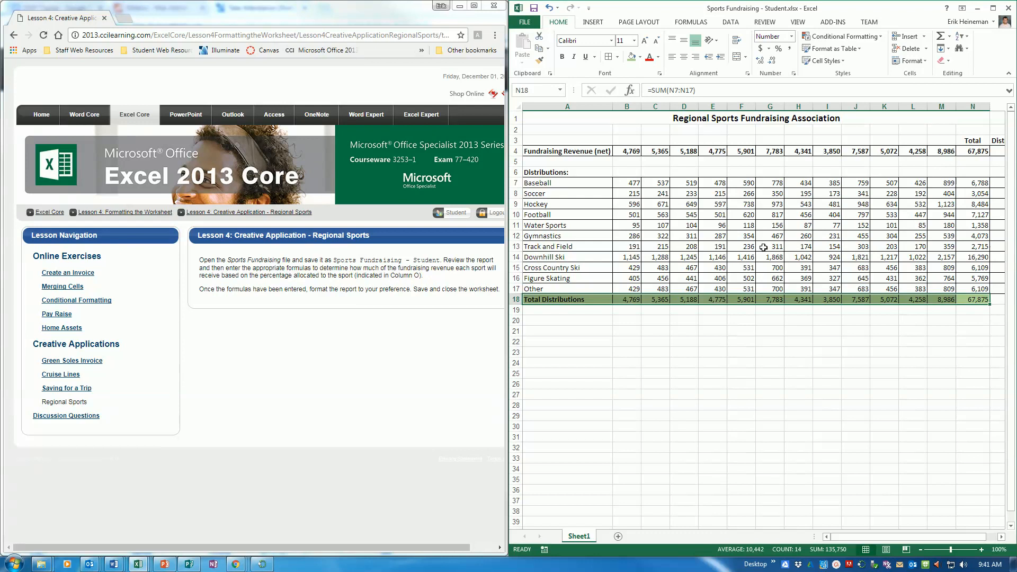
Apply the same green fill to the totals in N4 and N7:N17 and save the workbook
{"action": "left_click_drag", "start_coordinate": [981, 149], "coordinate": [986, 289]}
{"action": "left_click", "coordinate": [977, 151]}
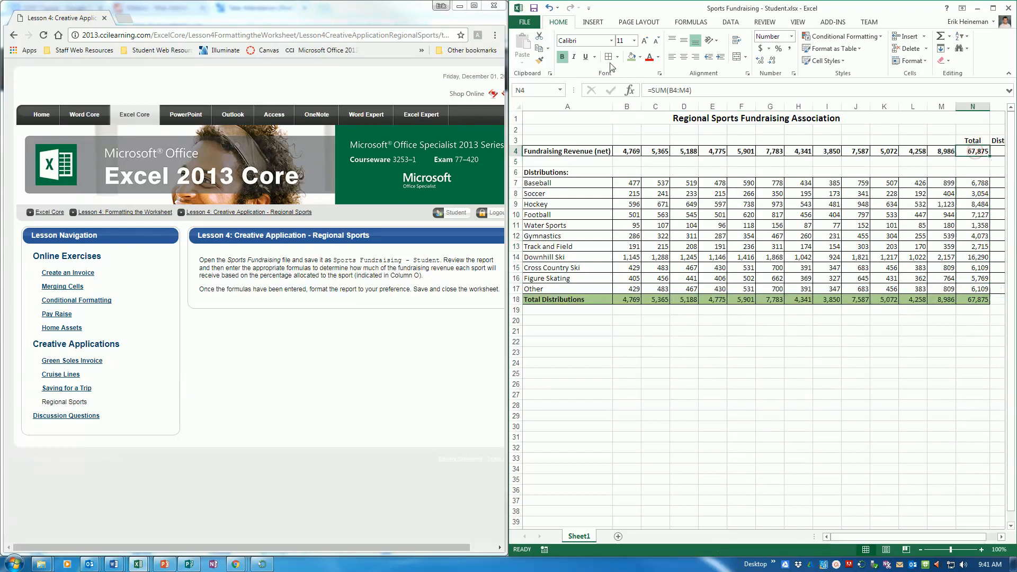
{"action": "left_click_drag", "start_coordinate": [977, 183], "coordinate": [981, 289]}
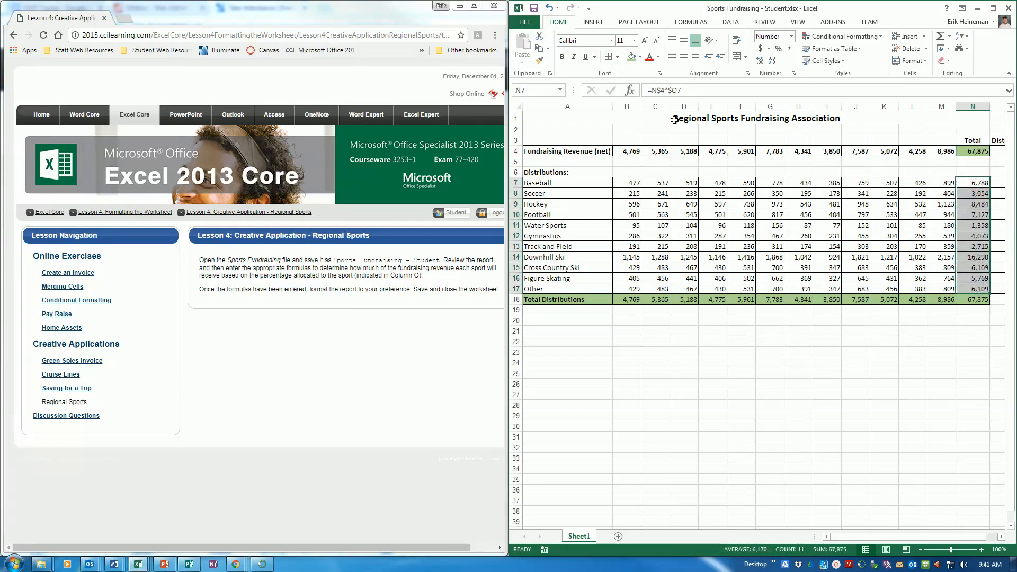
{"action": "left_click", "coordinate": [631, 57]}
{"action": "left_click", "coordinate": [874, 209]}
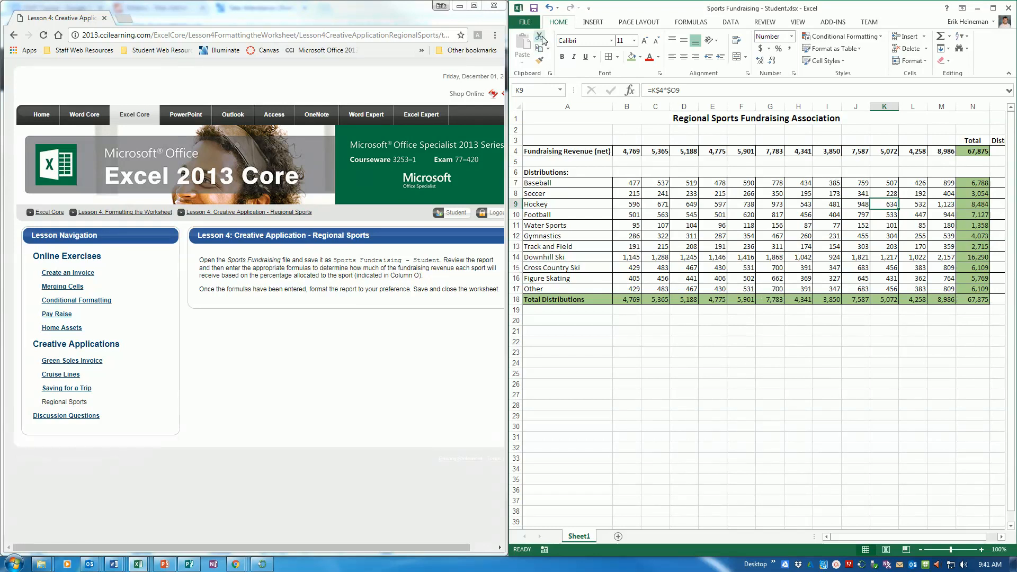
{"action": "left_click", "coordinate": [534, 12]}
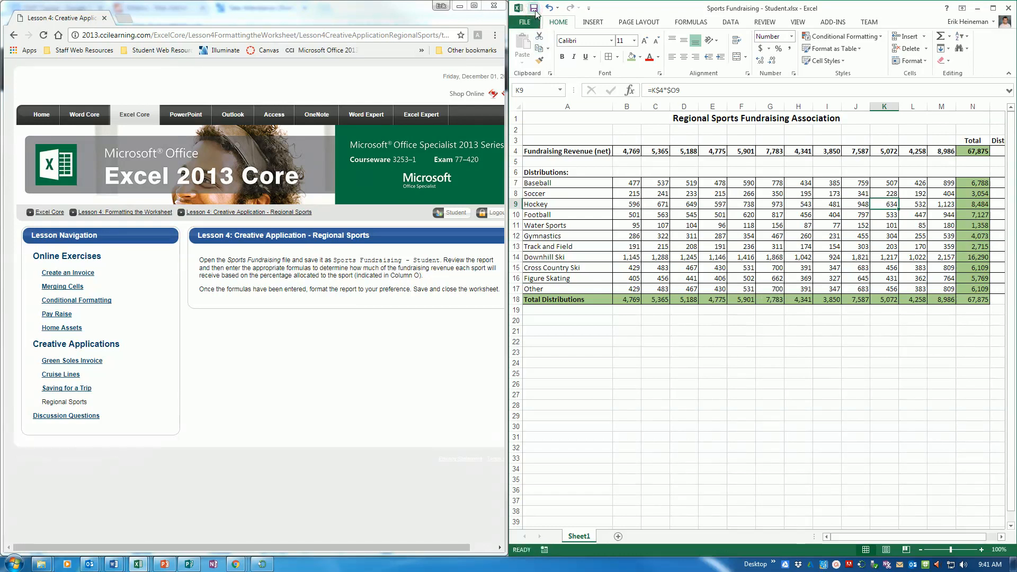